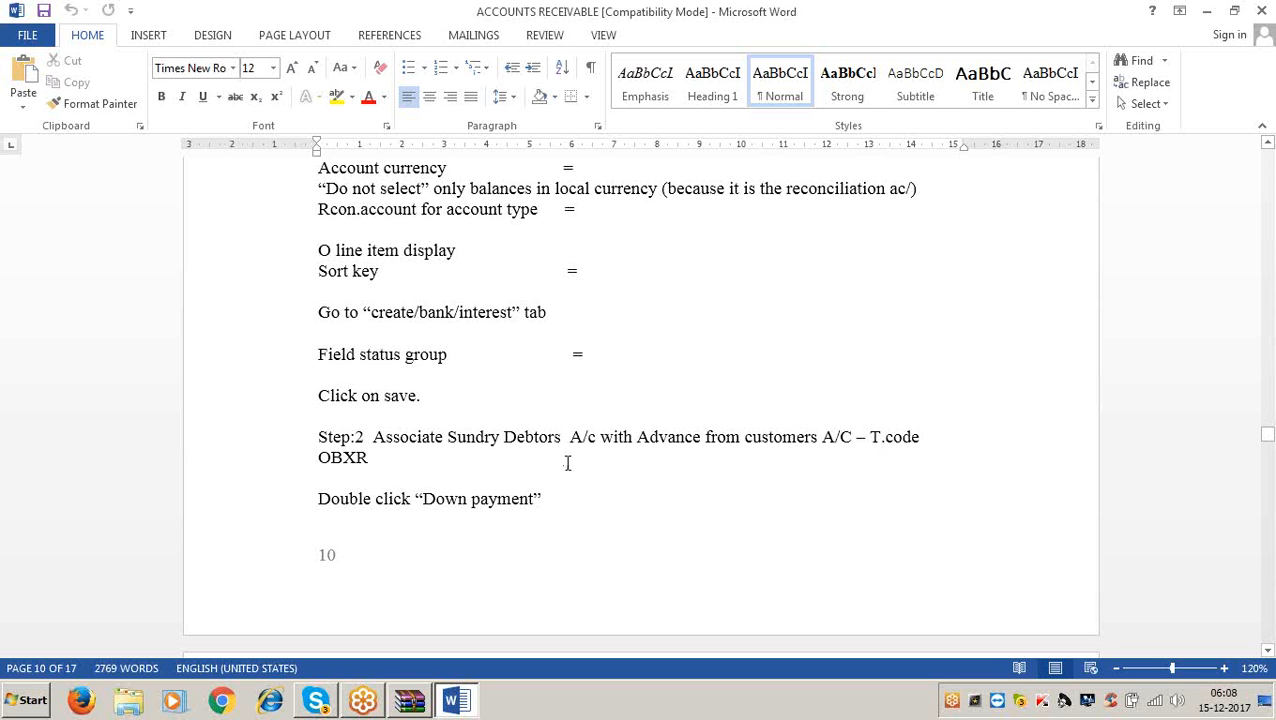
- Read Step 2 of the notes on associating the Sundry Debtors account with the Advance from customers account through transaction OBXR
click(390, 456)
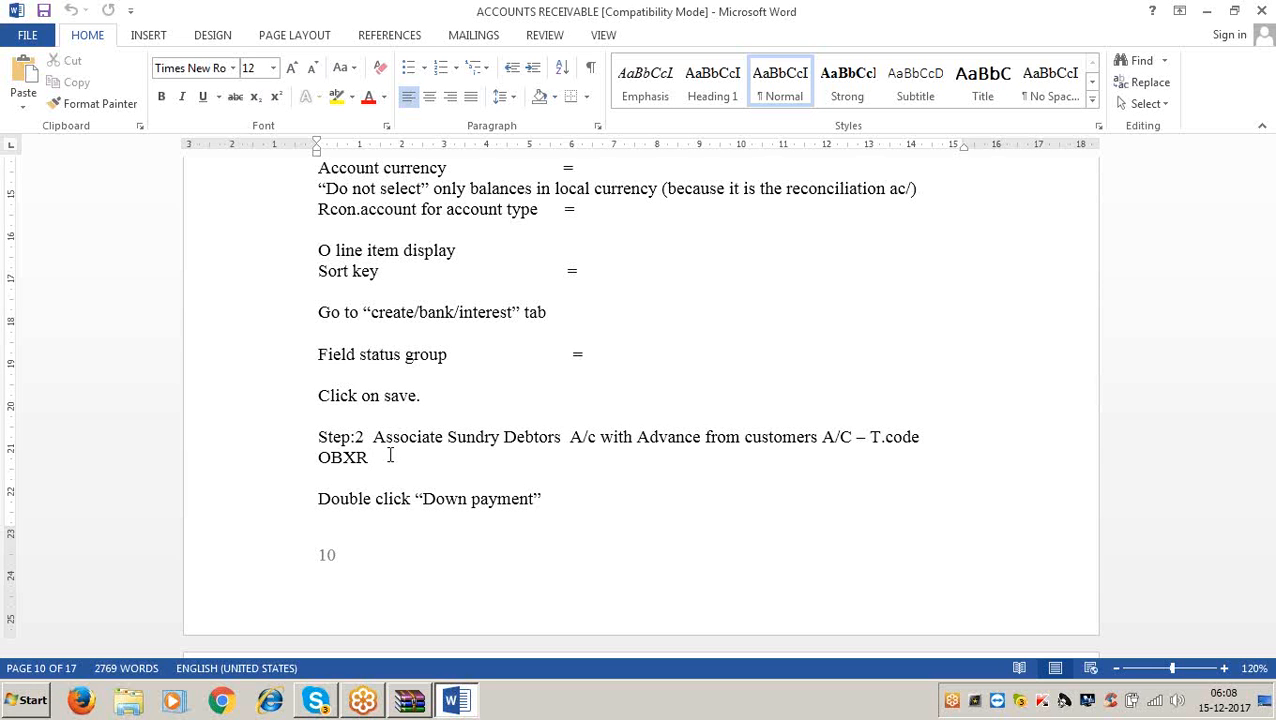
scroll(390, 455, up, 5)
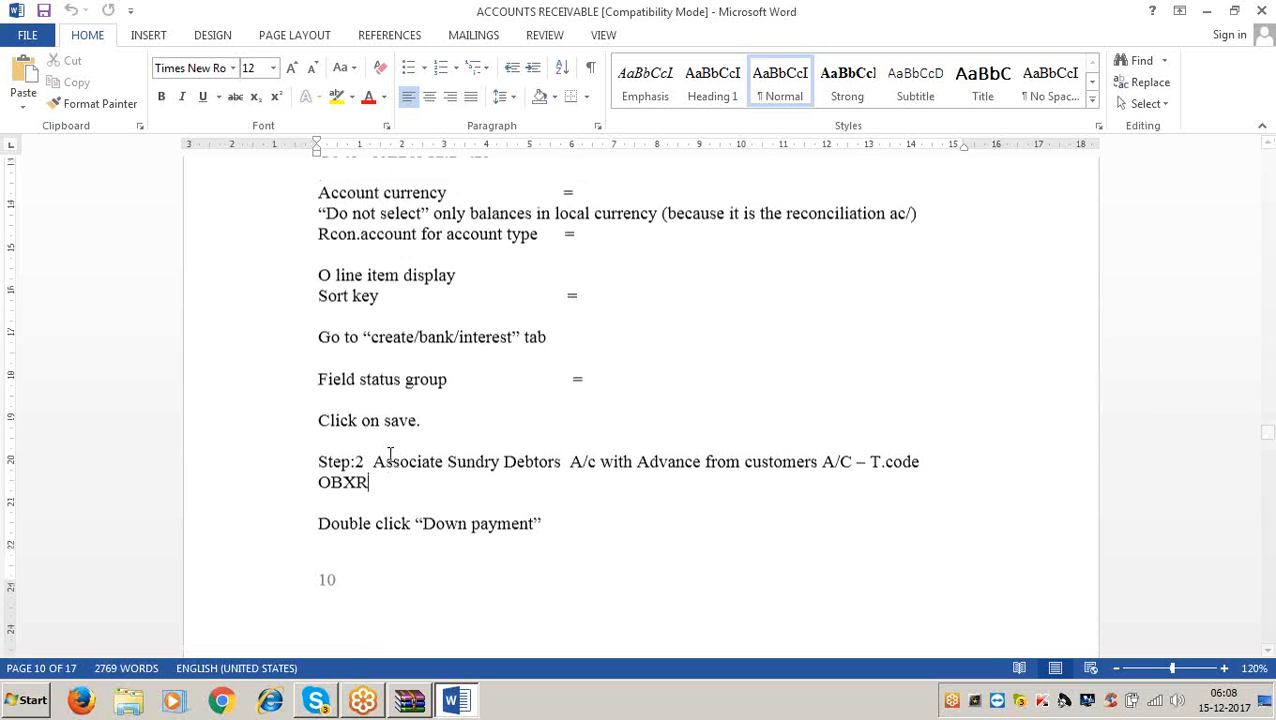
scroll(390, 455, down, 6)
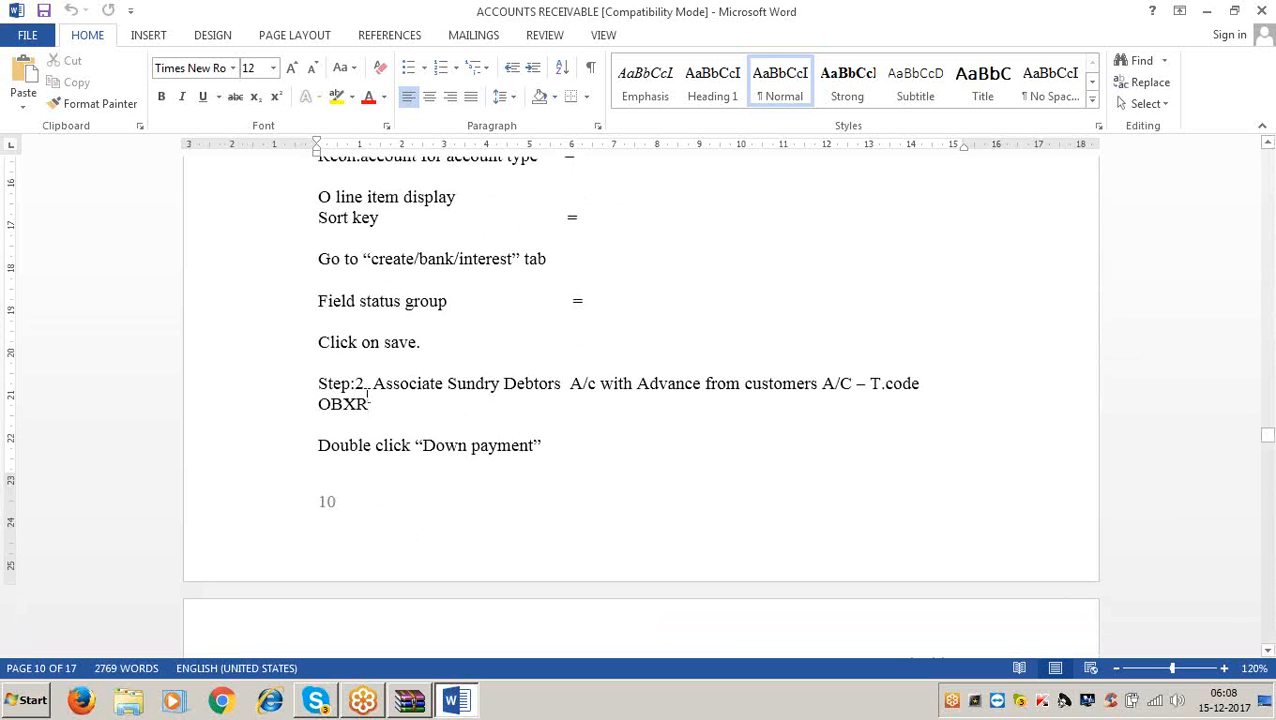
drag(357, 385, 897, 407)
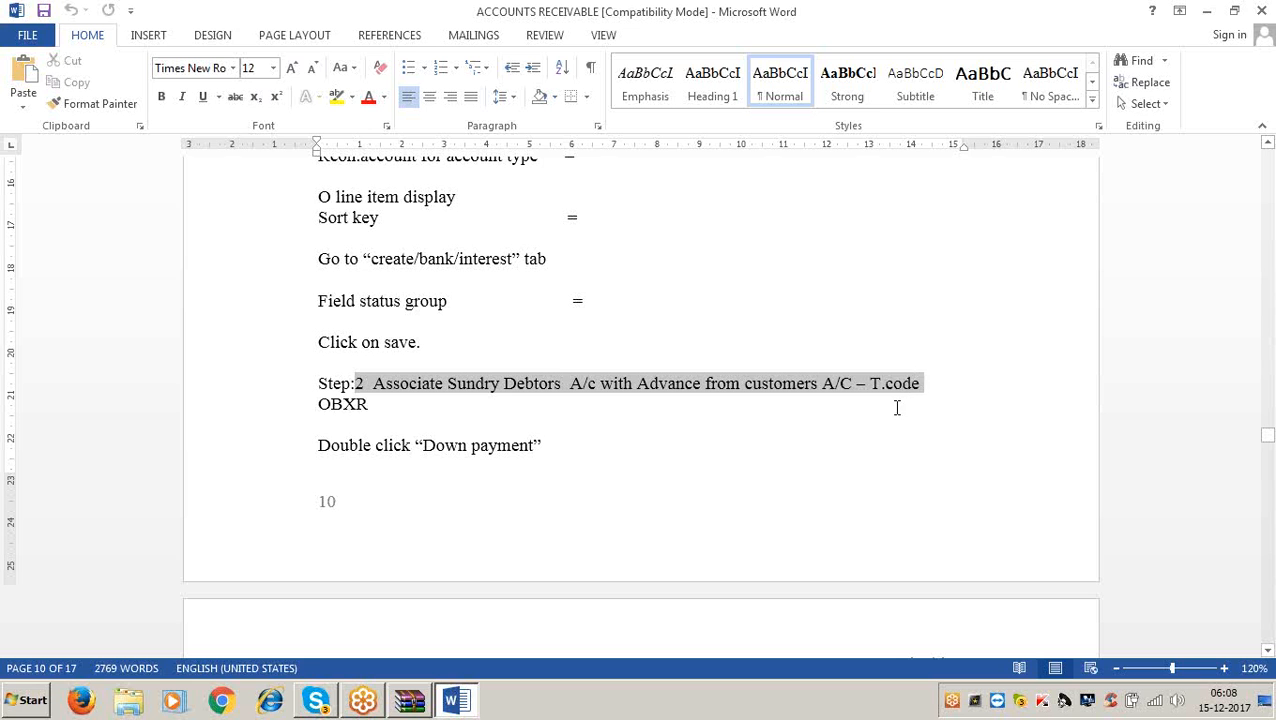
- Switch to SAP Logon and log on to the SAP ECC EHP6 system with the user name and account password
click(1206, 14)
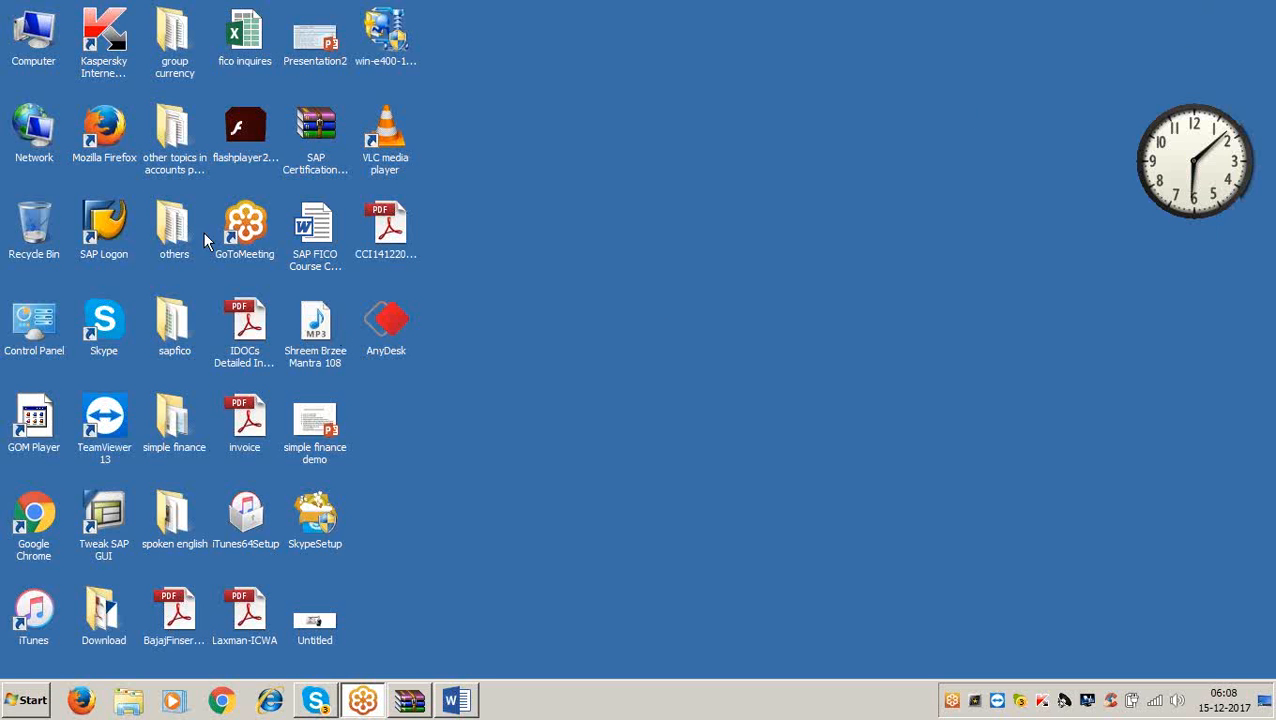
double_click(87, 208)
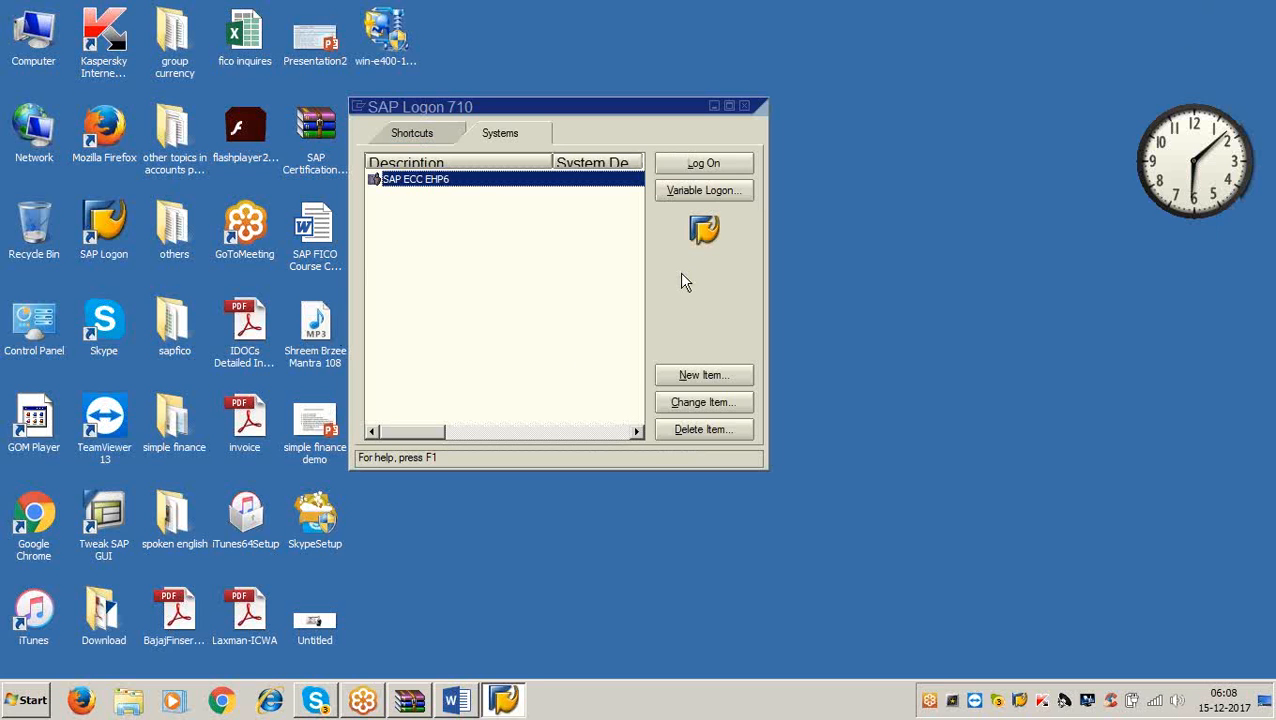
click(718, 165)
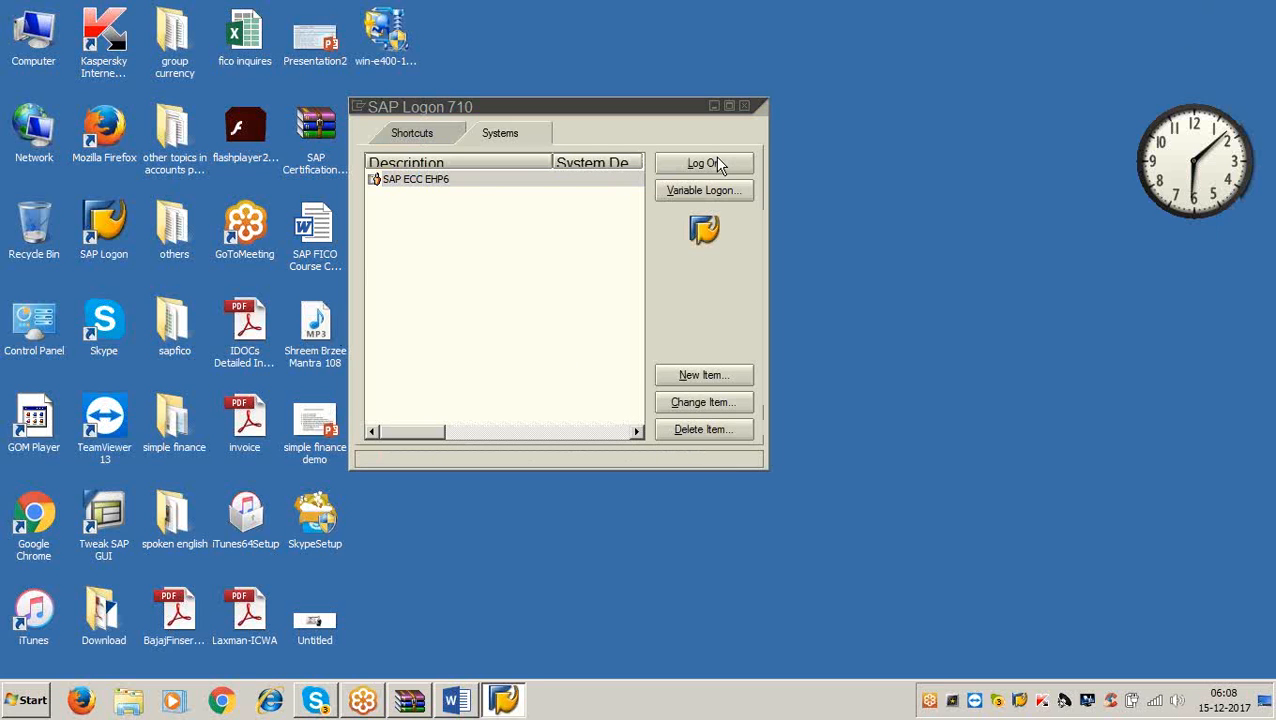
text(lakshma)
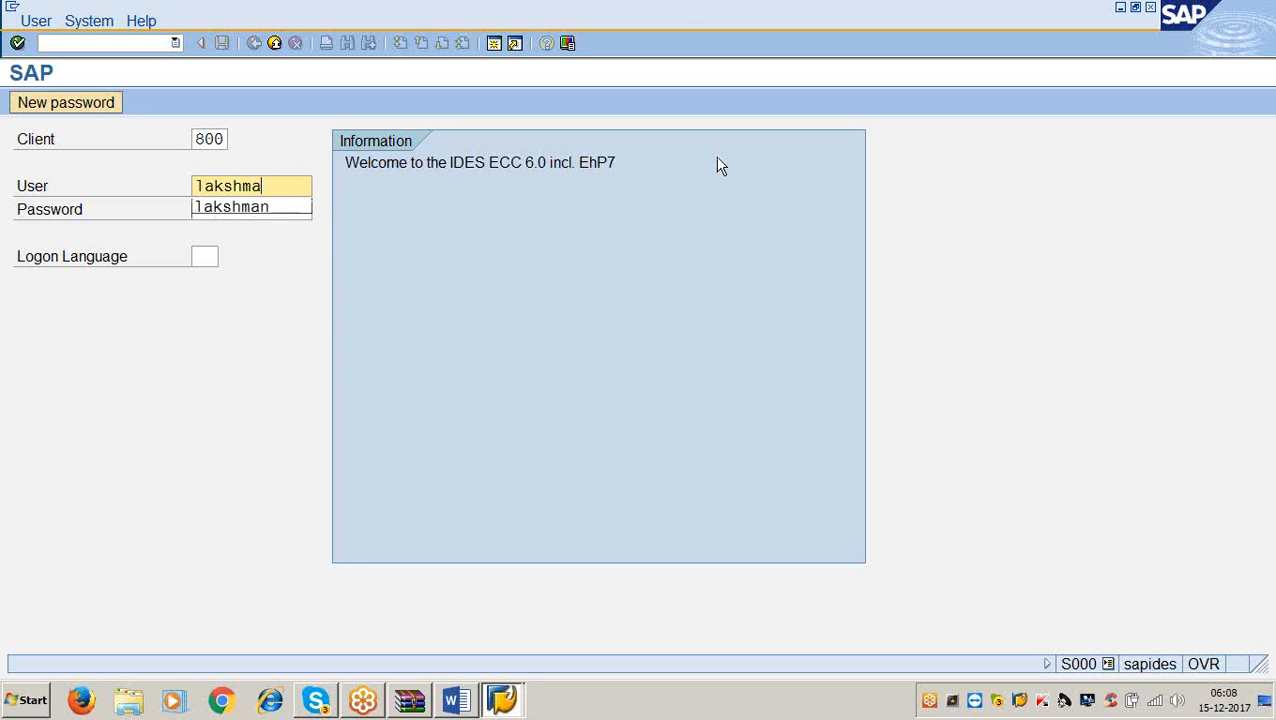
text(n)
key(Tab)
text(****)
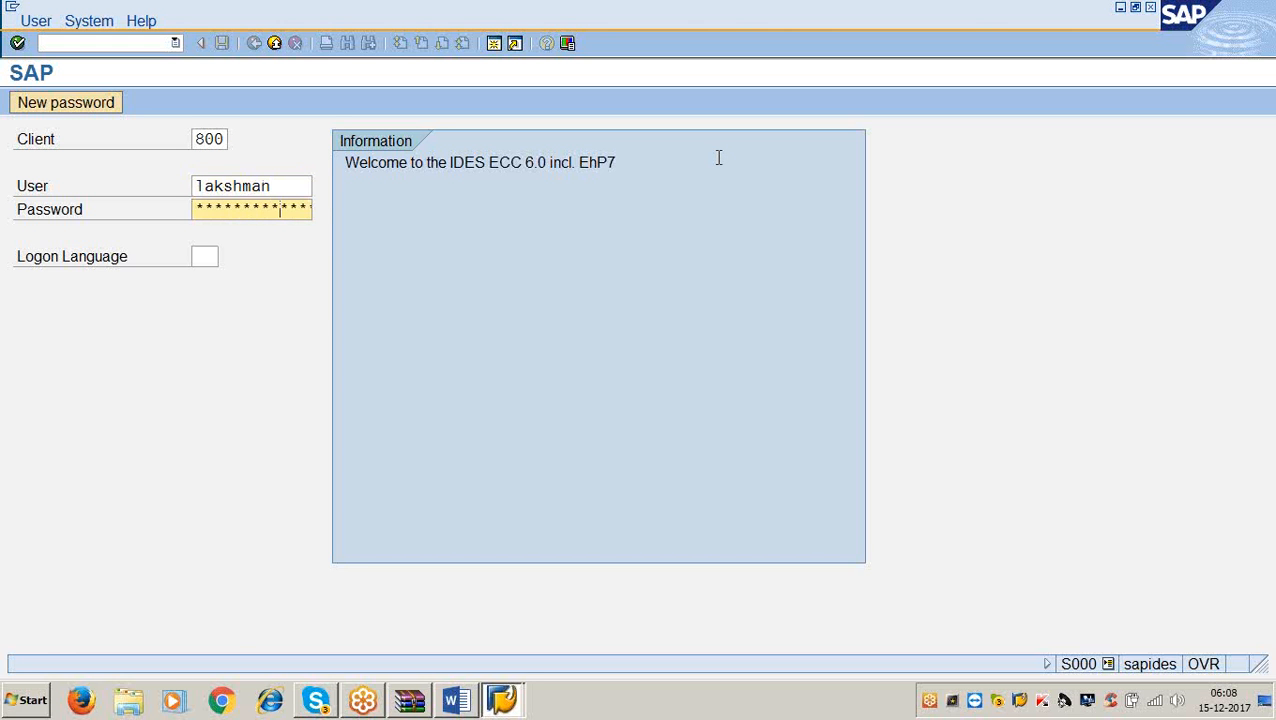
key(Return)
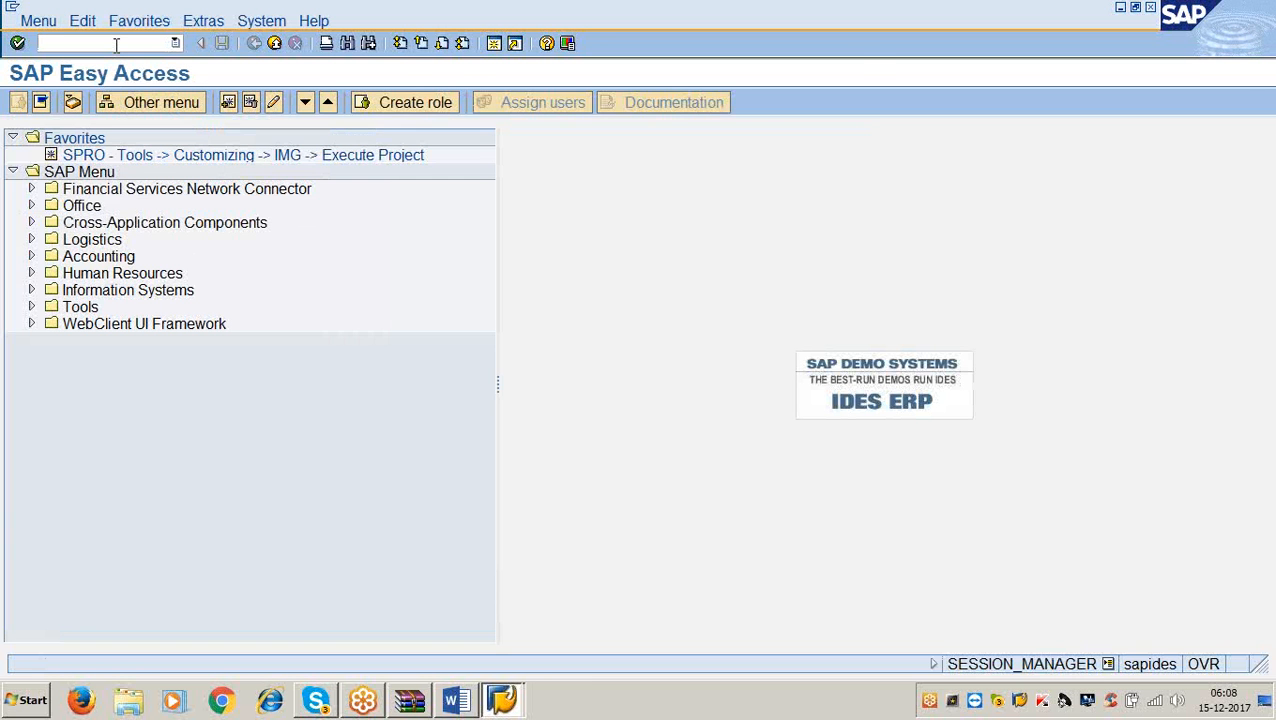
- Open transaction OBXR and display the customer down payment entry with indicator A for chart of accounts 3366
text(obxr)
key(Return)
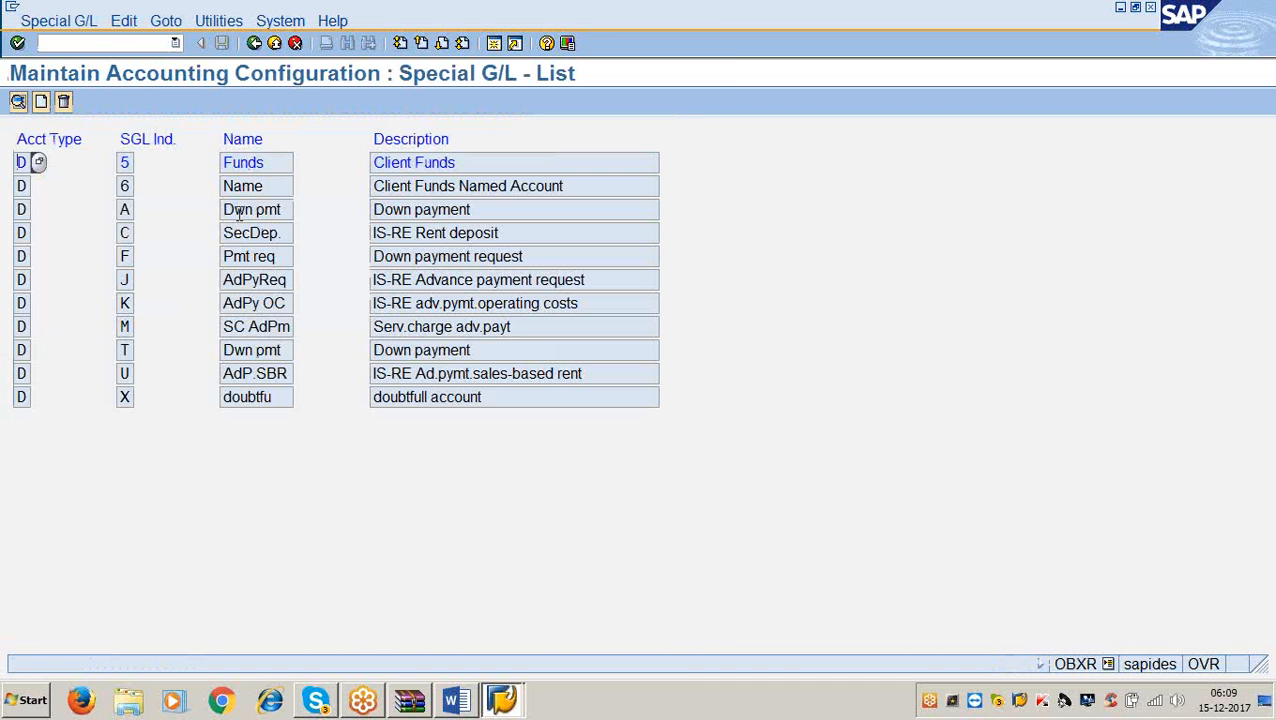
double_click(239, 211)
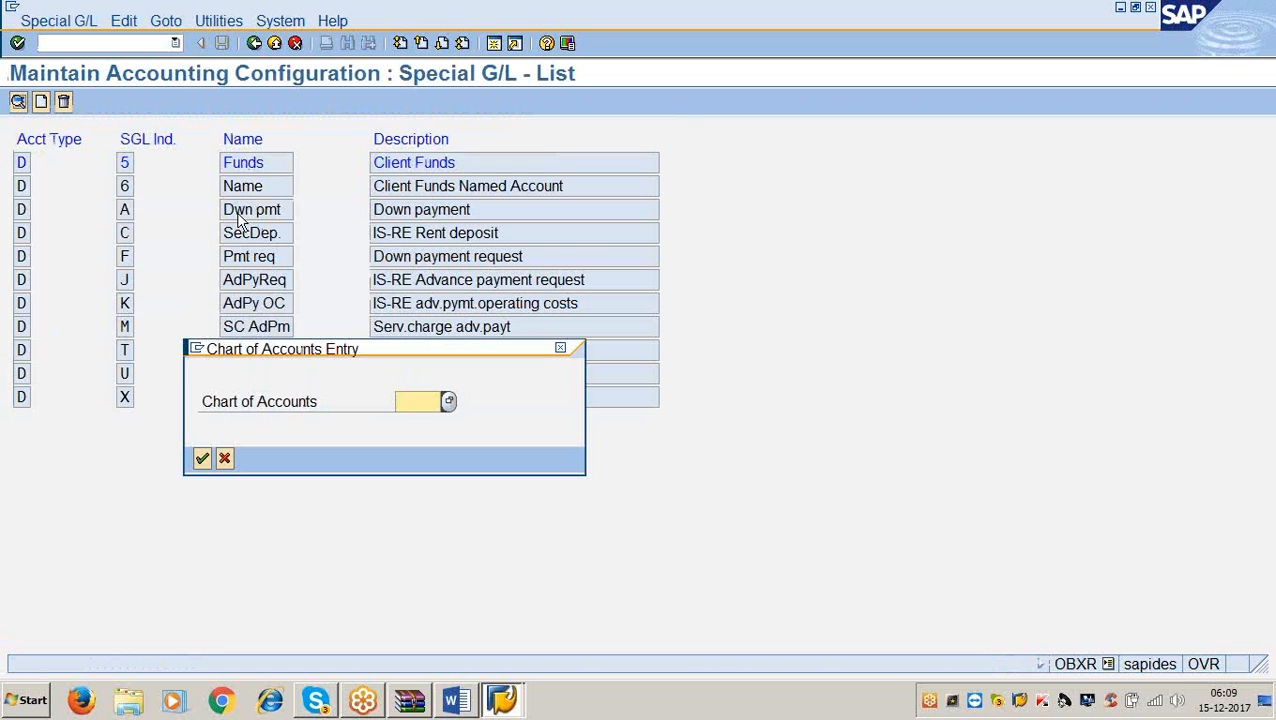
click(413, 401)
text(3366)
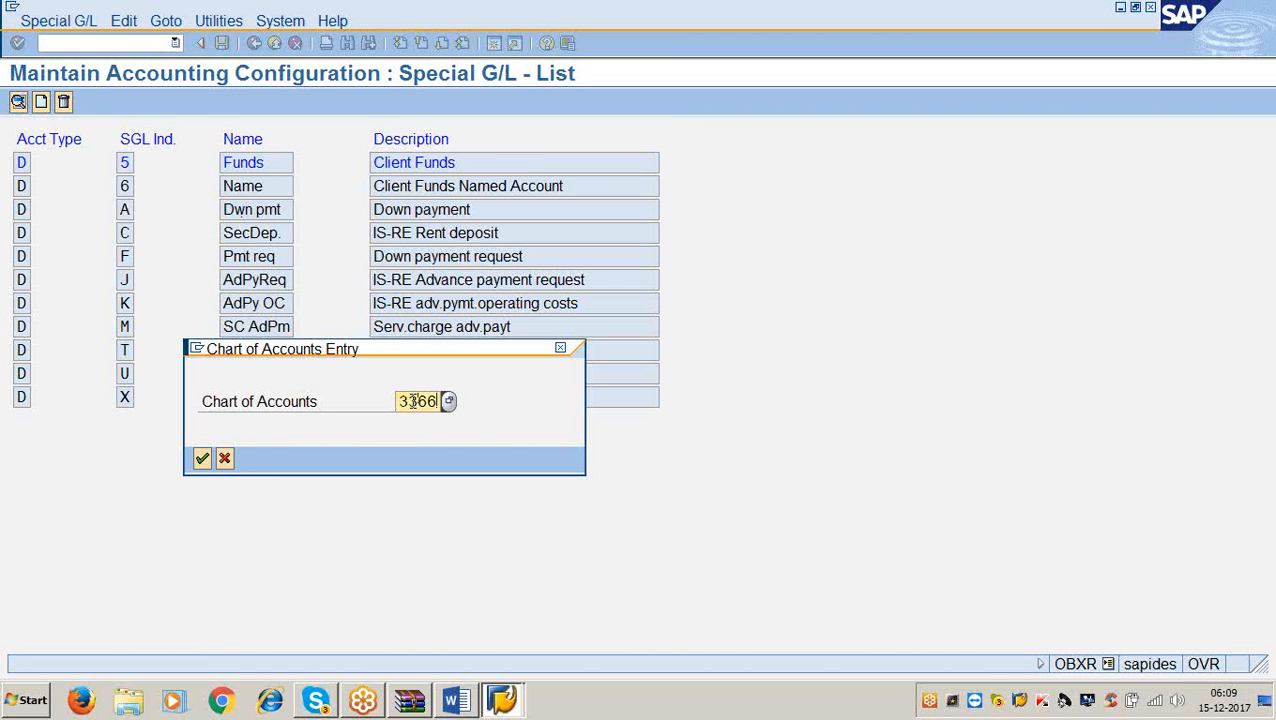
key(Return)
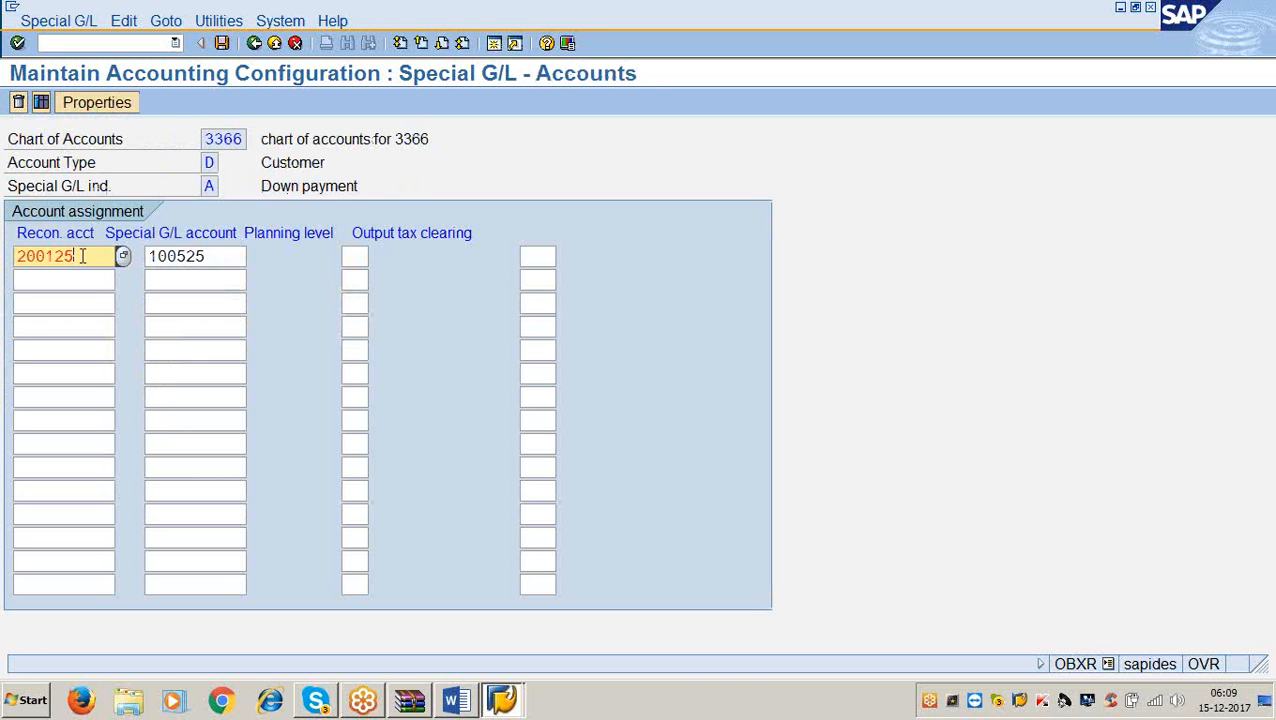
- Check the down payment's reconciliation account and special G/L account, and save the assignment
drag(84, 256, 3, 262)
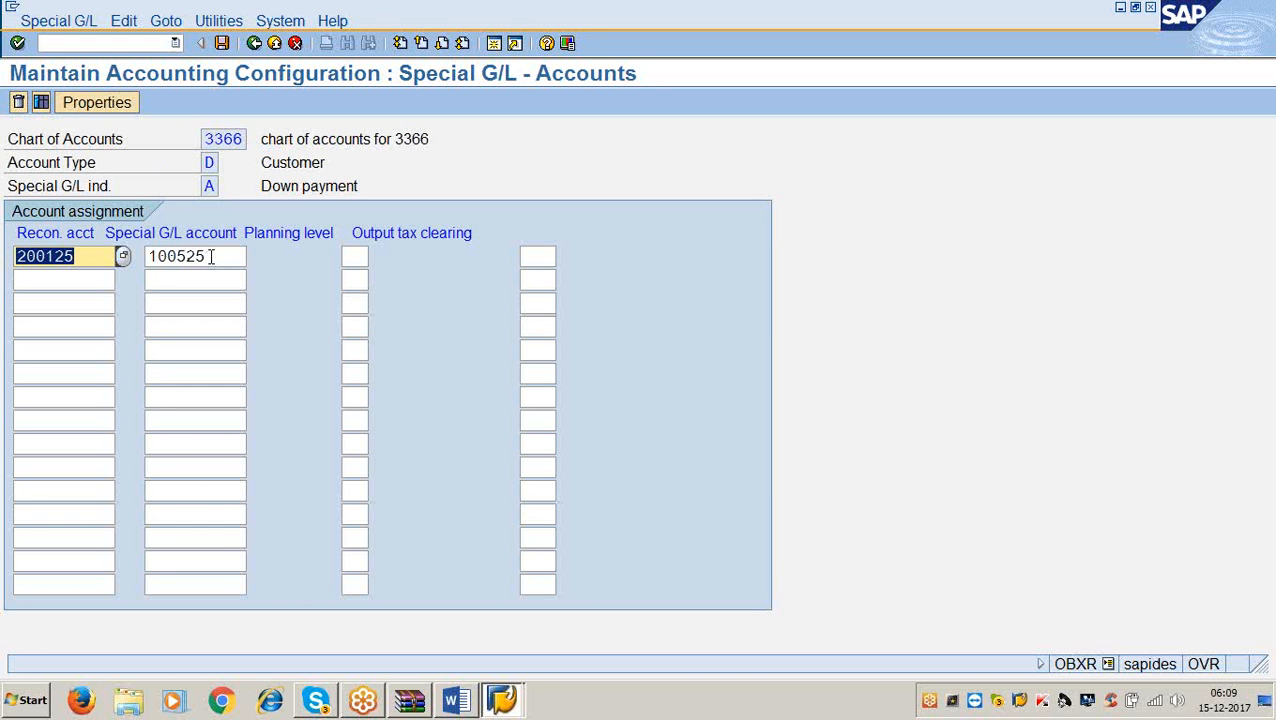
drag(207, 256, 149, 258)
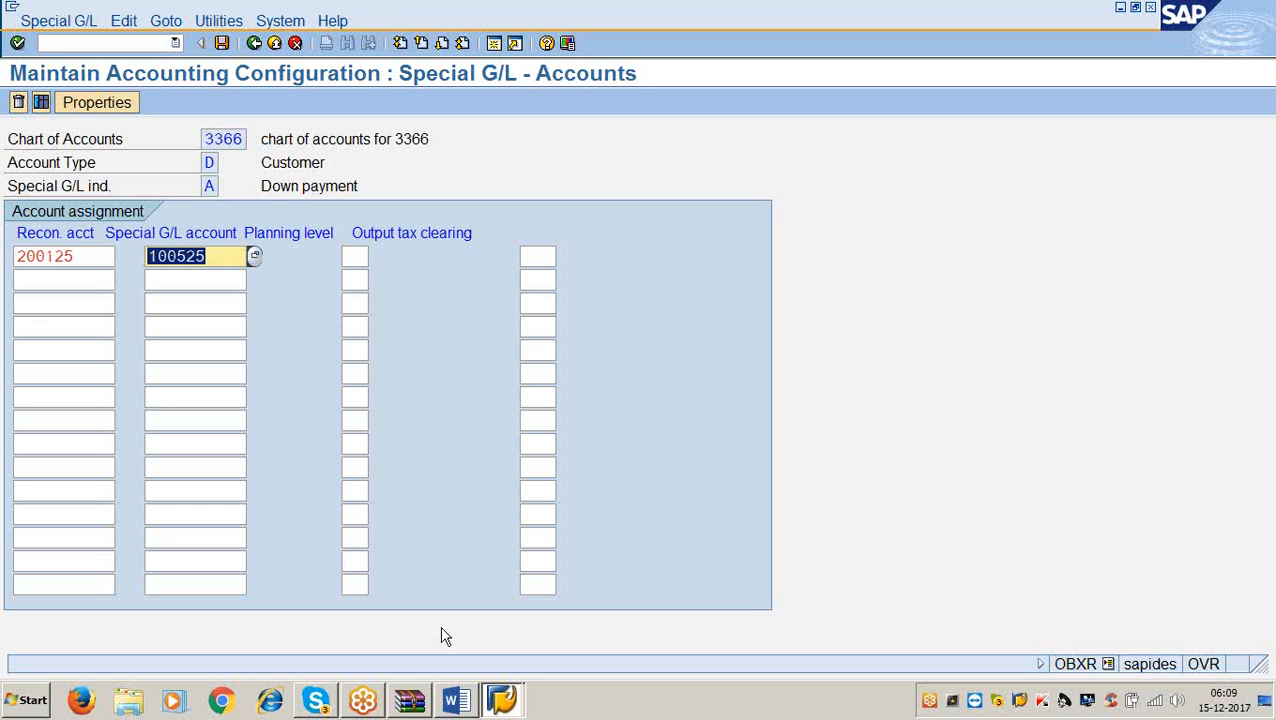
click(221, 50)
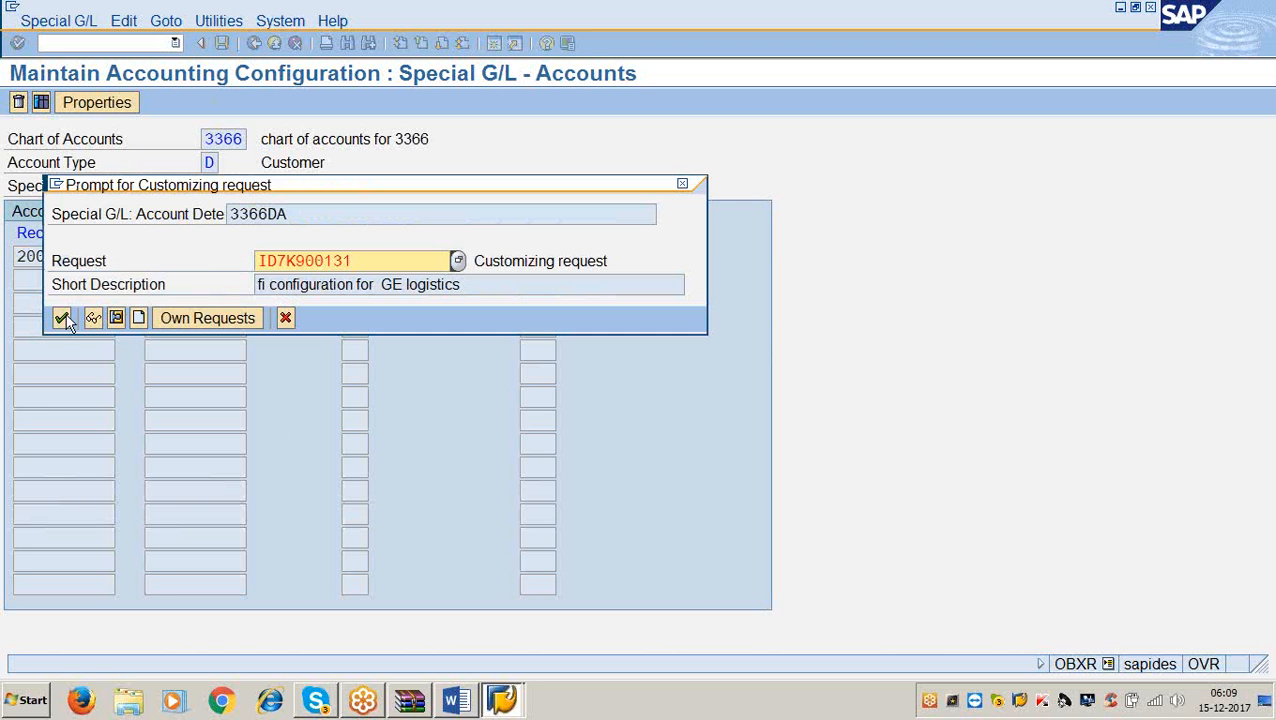
- Look up the advance receipt posting step in the Word notes, and open transaction F-29 in SAP
click(453, 700)
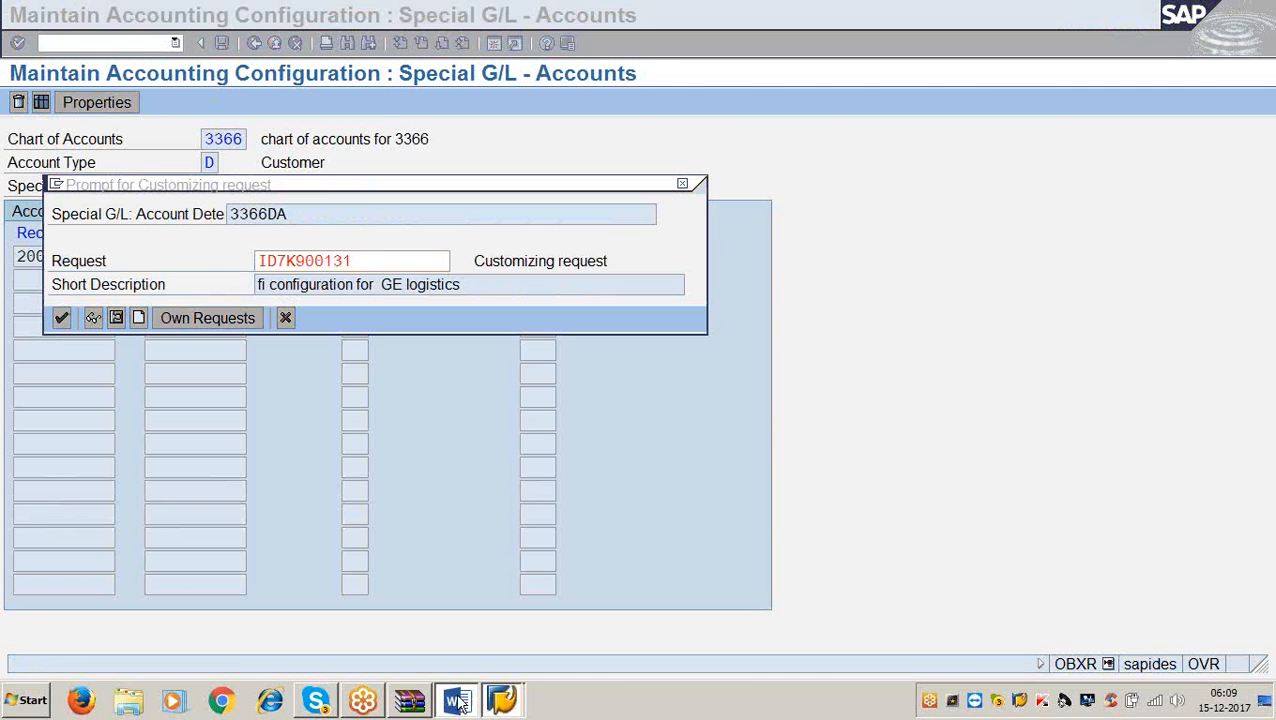
scroll(668, 287, down, 10)
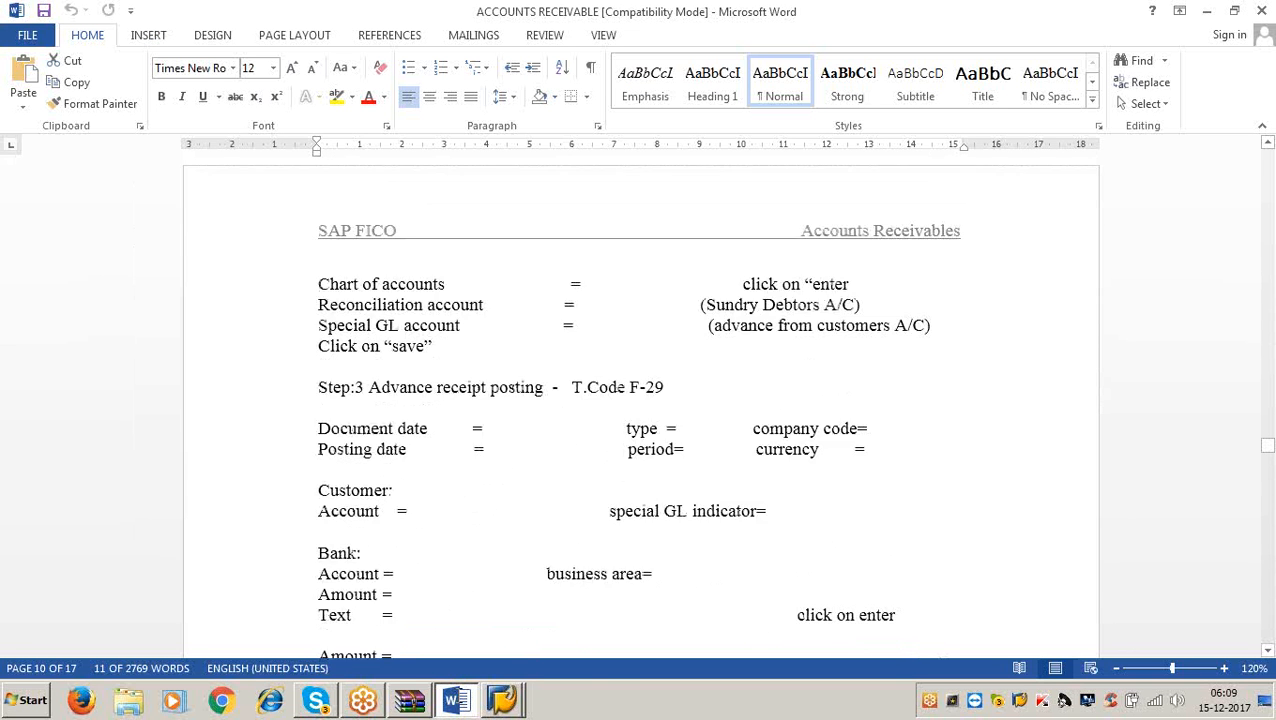
click(668, 287)
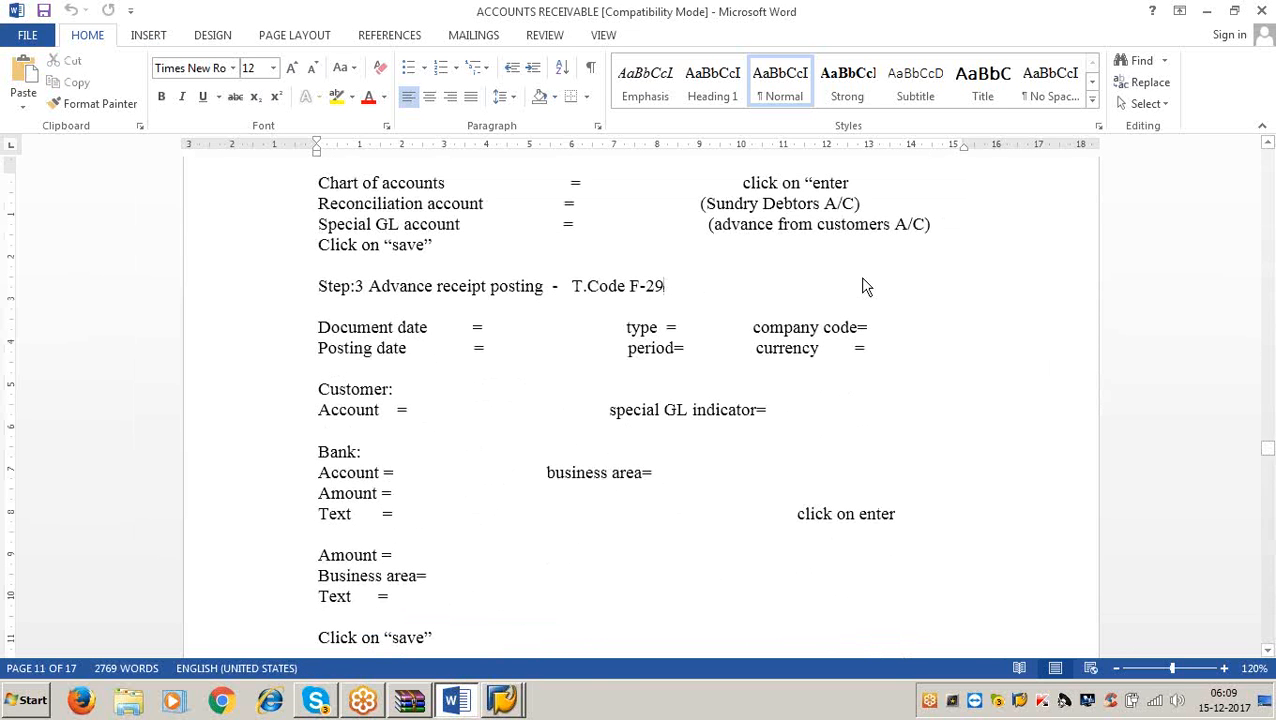
click(1208, 10)
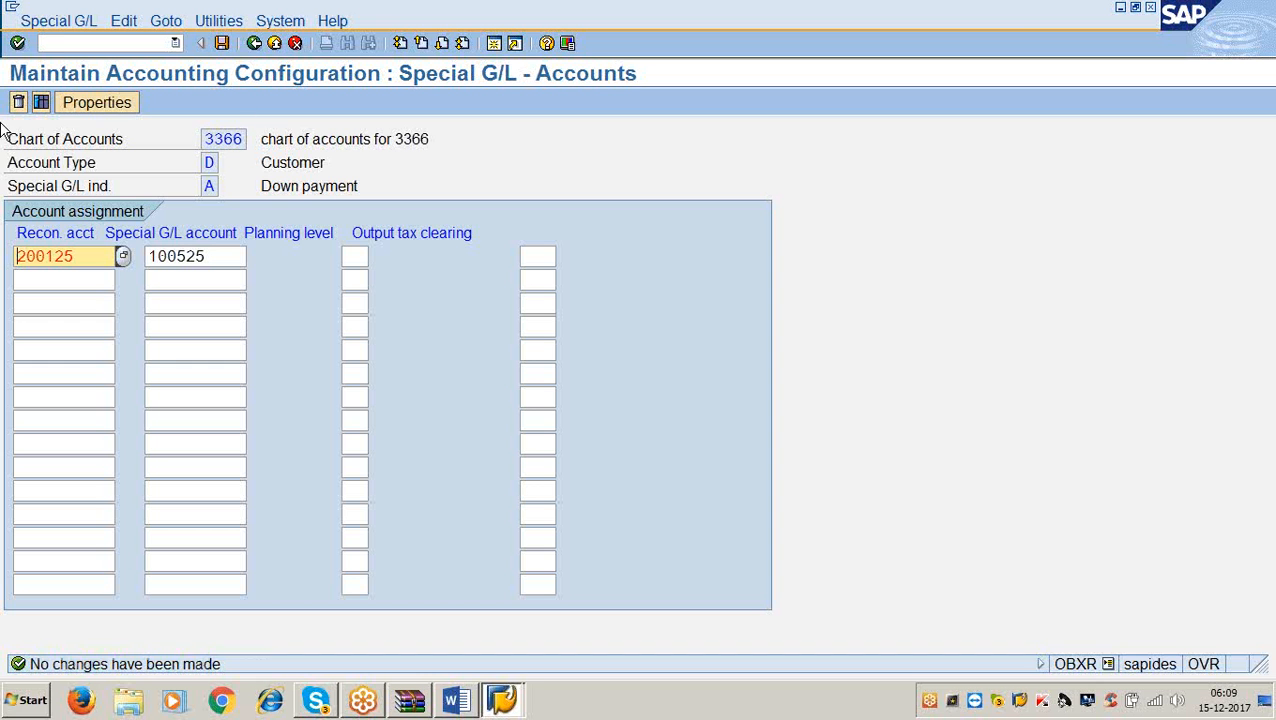
click(57, 47)
text(/nf-29)
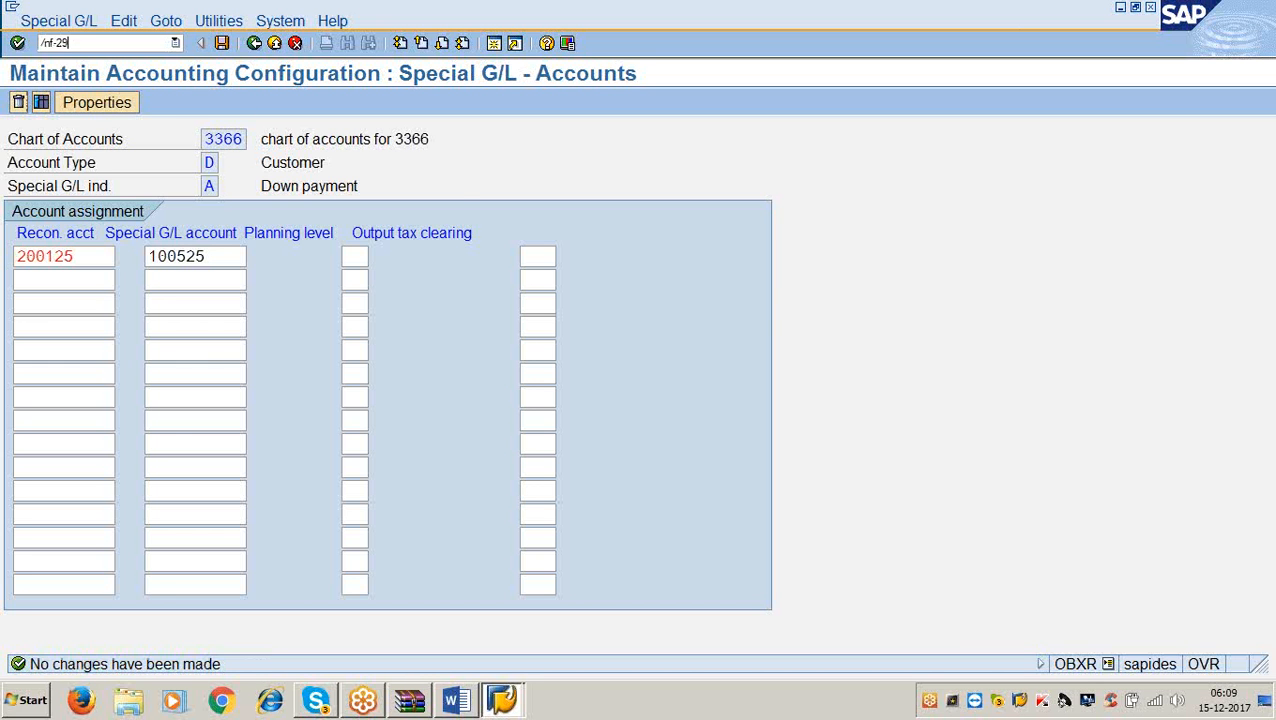
key(Return)
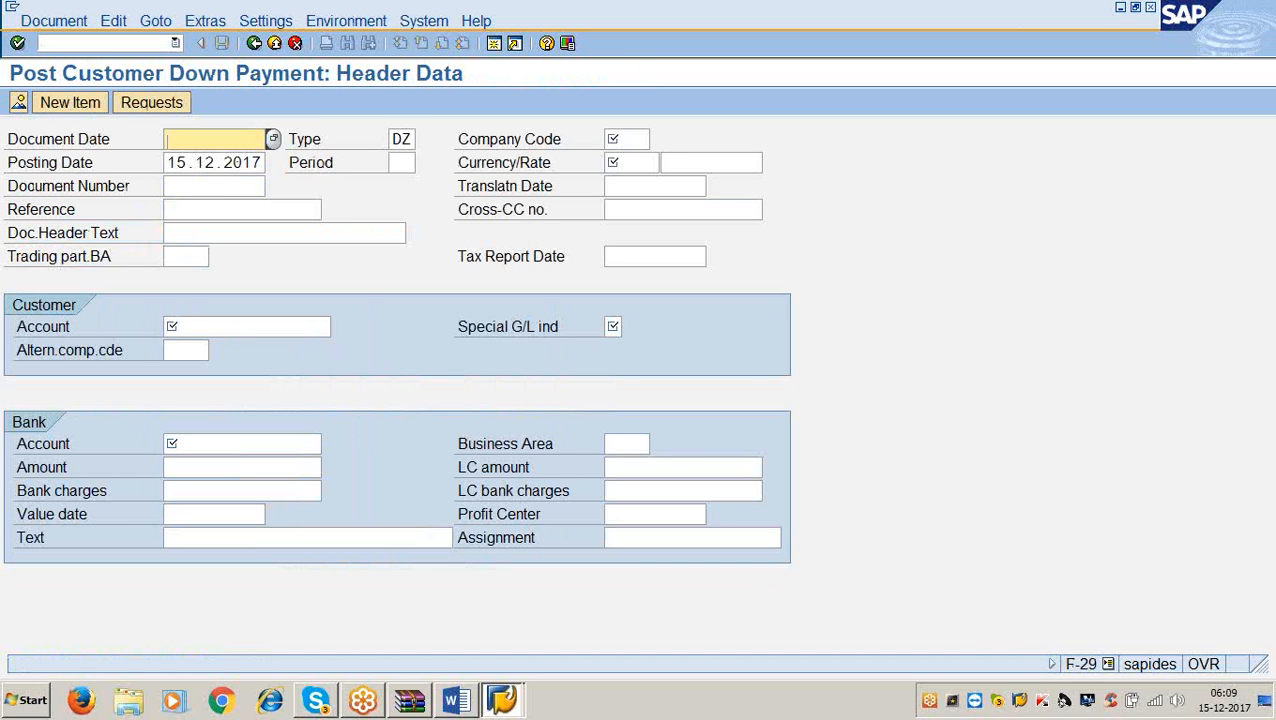
- Fill in the down payment header with document date 15.12.2017, company code 3366, period 12 and currency USD
text(15.12.2017)
key(Tab)
key(Tab)
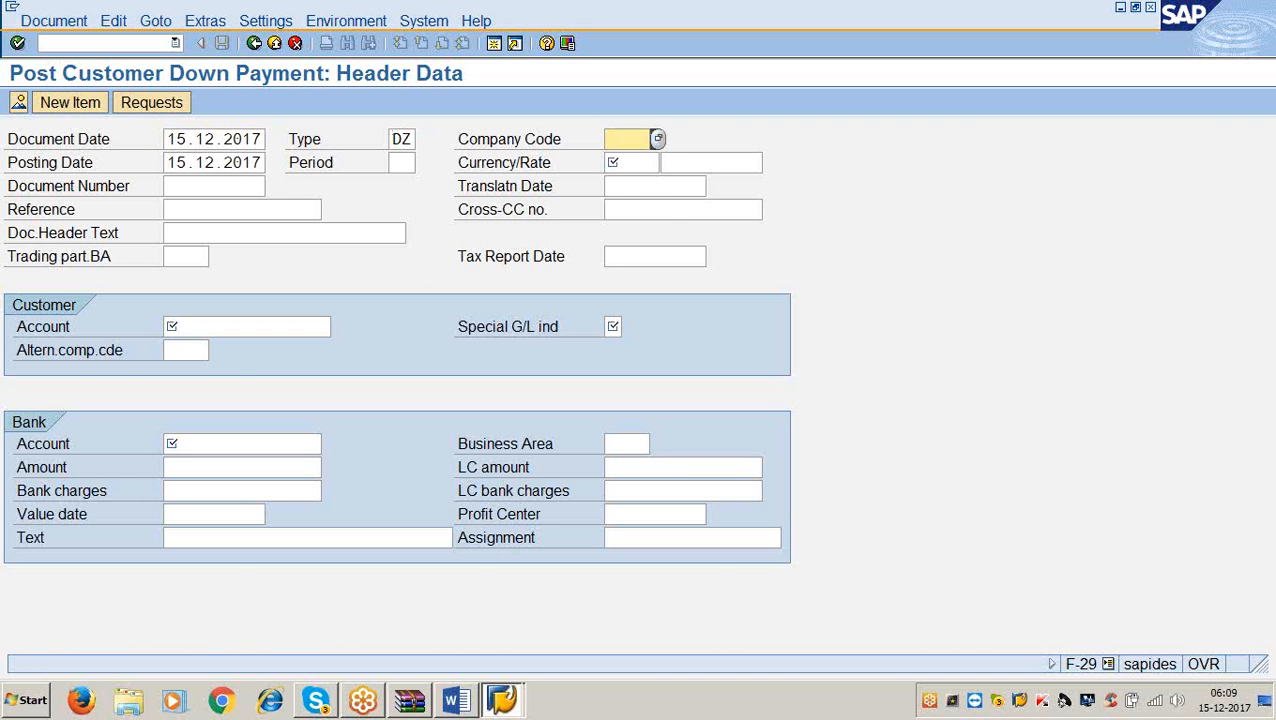
text(3366)
key(Tab)
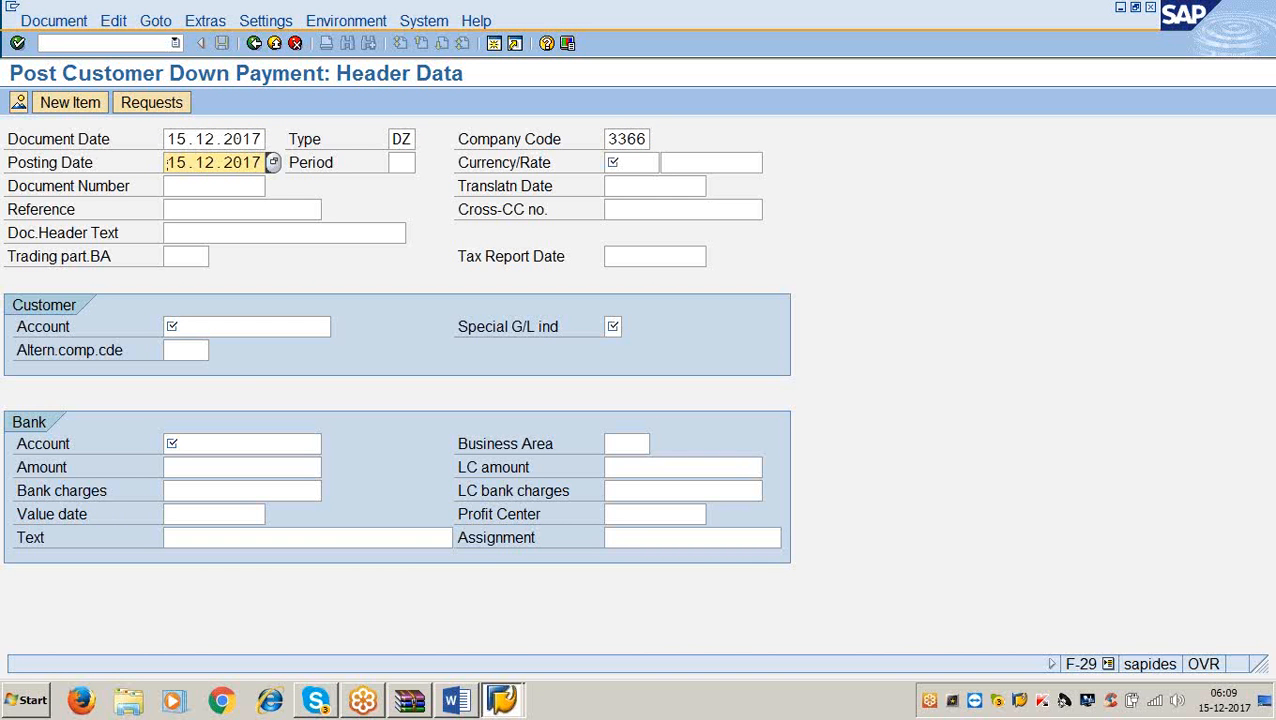
key(Tab)
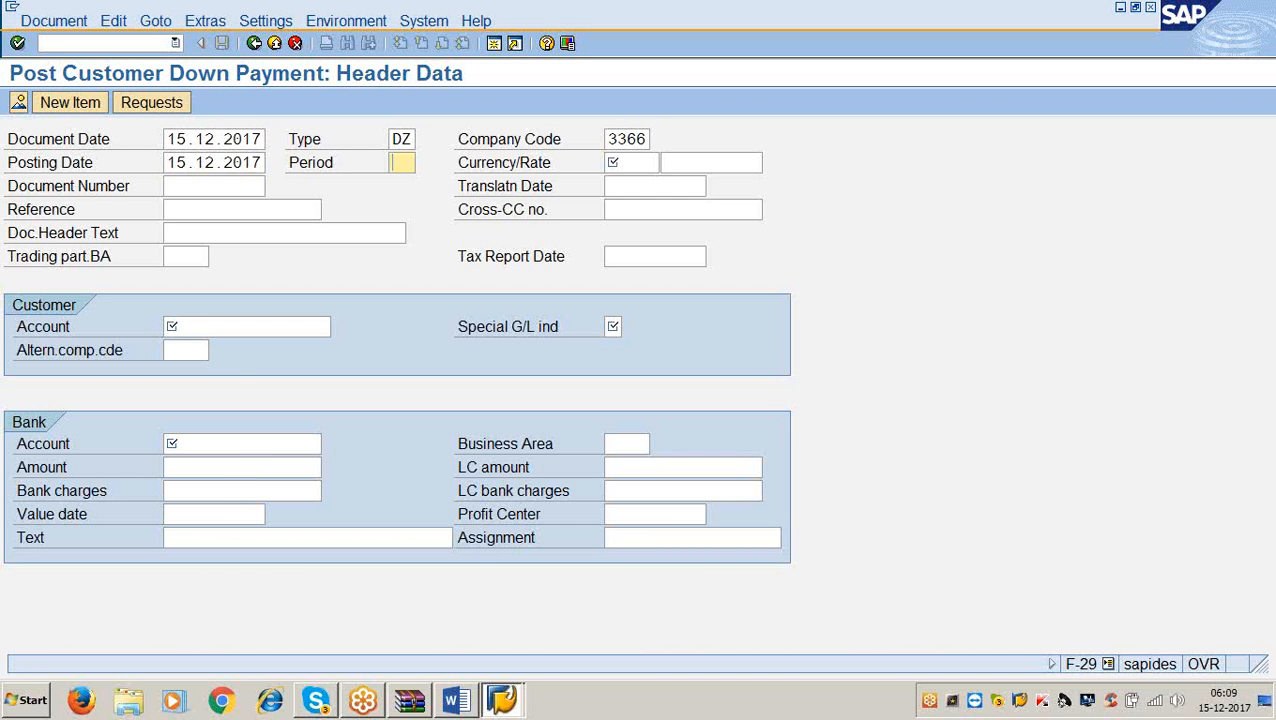
text(12)
key(Tab)
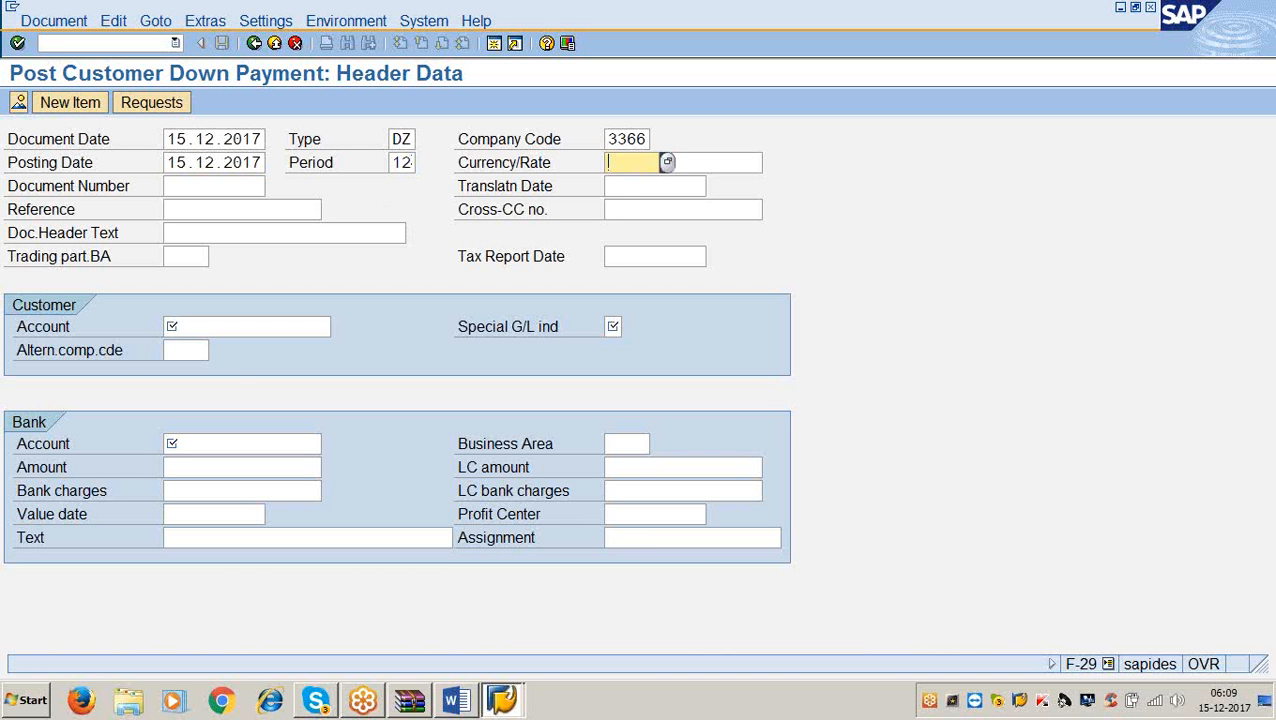
text(usd)
- Find the customers of company code 3366, choose Rajani Enterprises as the customer account, and set the special G/L indicator to A
key(Tab)
key(Tab)
key(Tab)
key(Tab)
key(Tab)
key(Tab)
key(Tab)
key(Tab)
key(Tab)
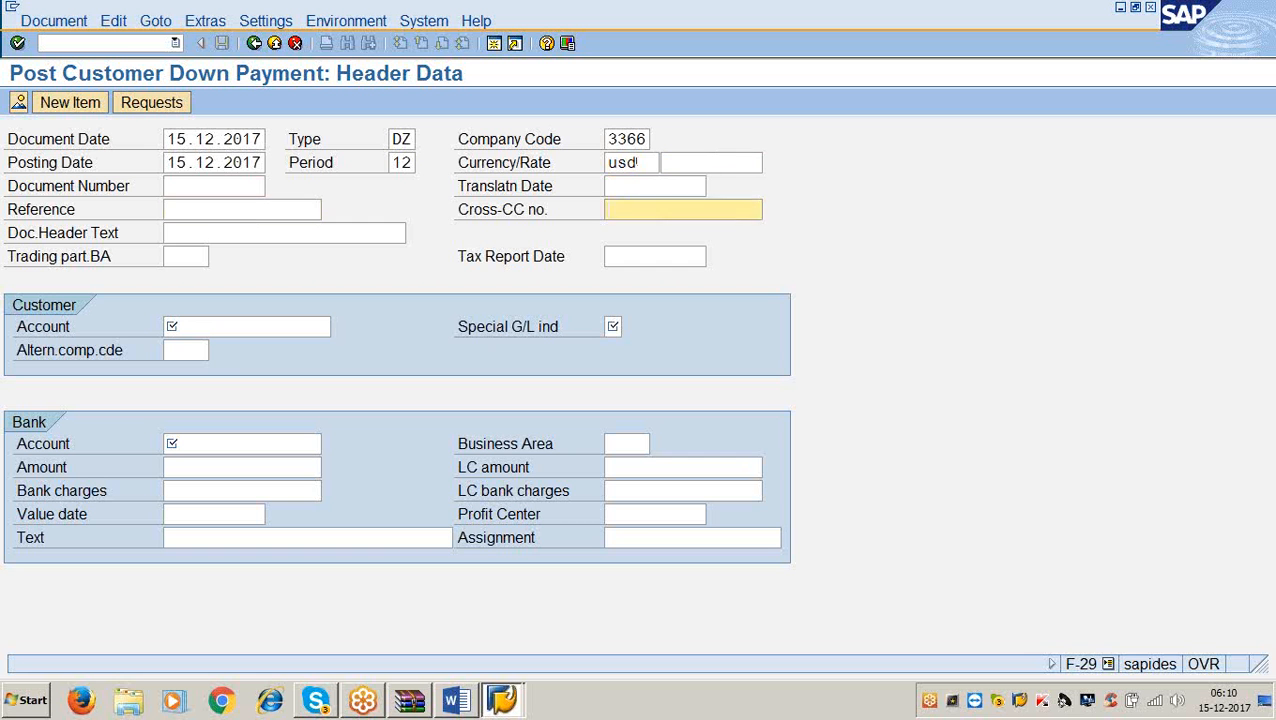
key(Tab)
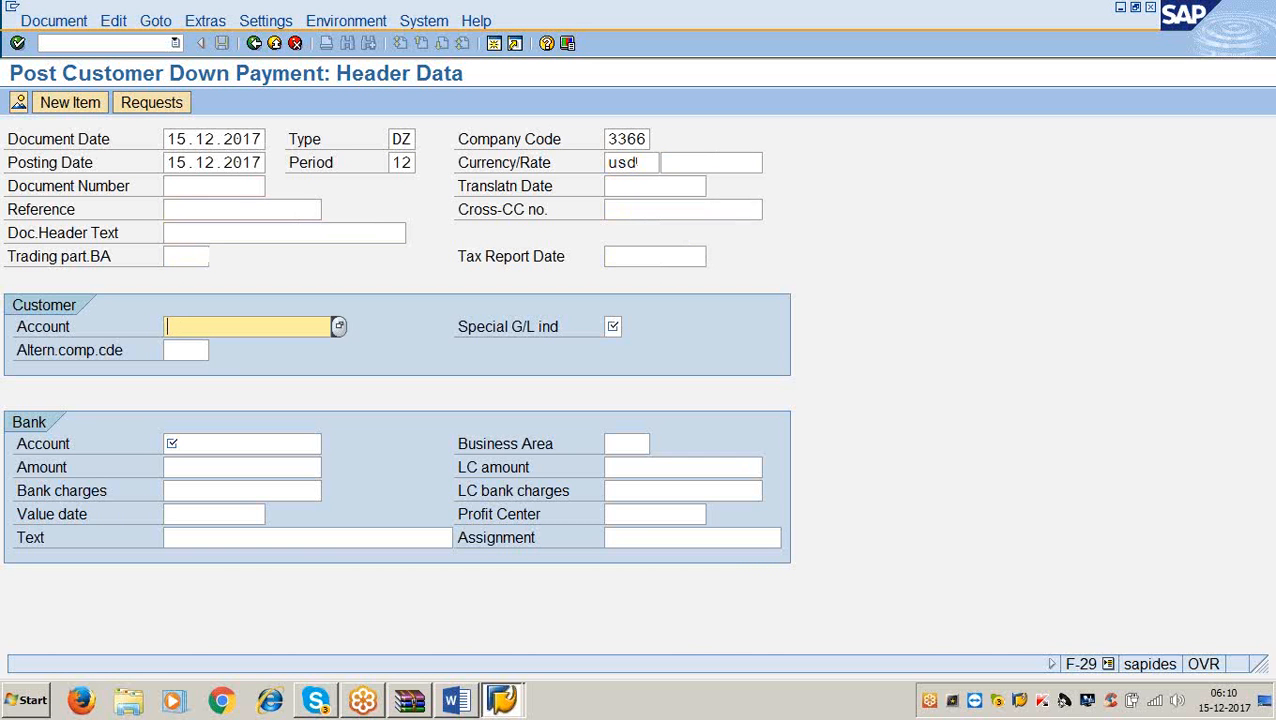
key(F4)
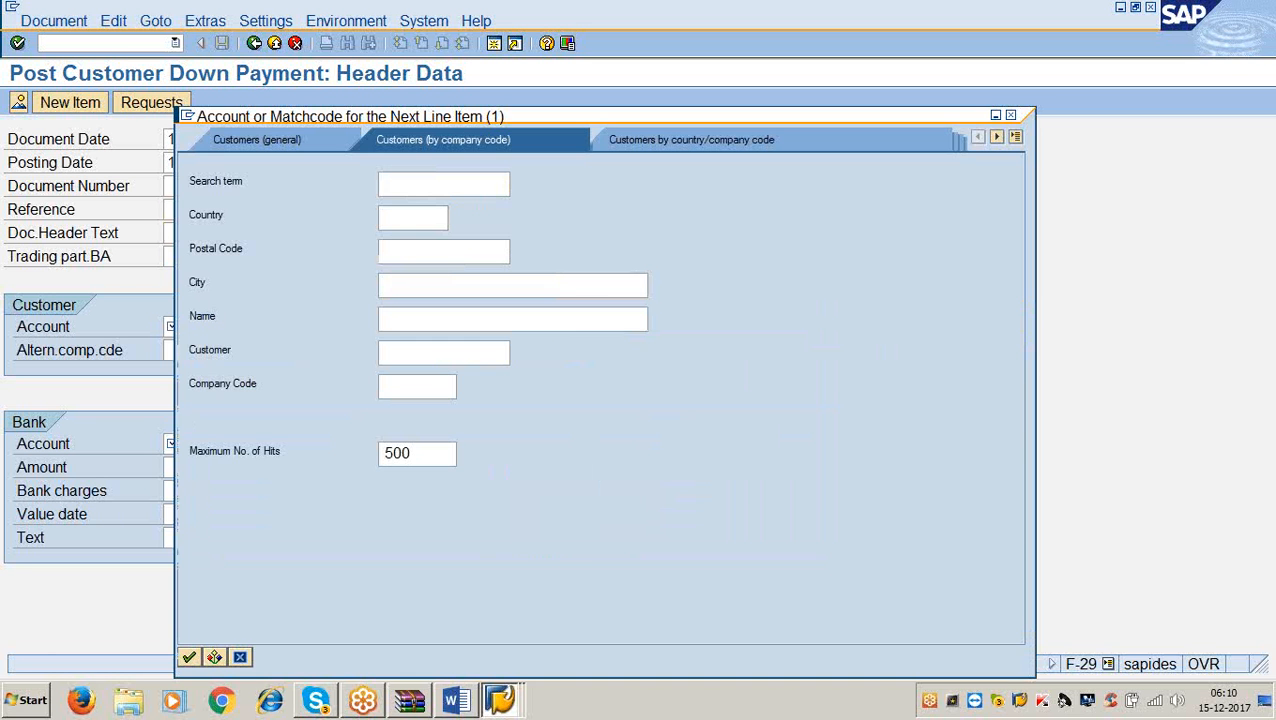
click(441, 385)
text(3366)
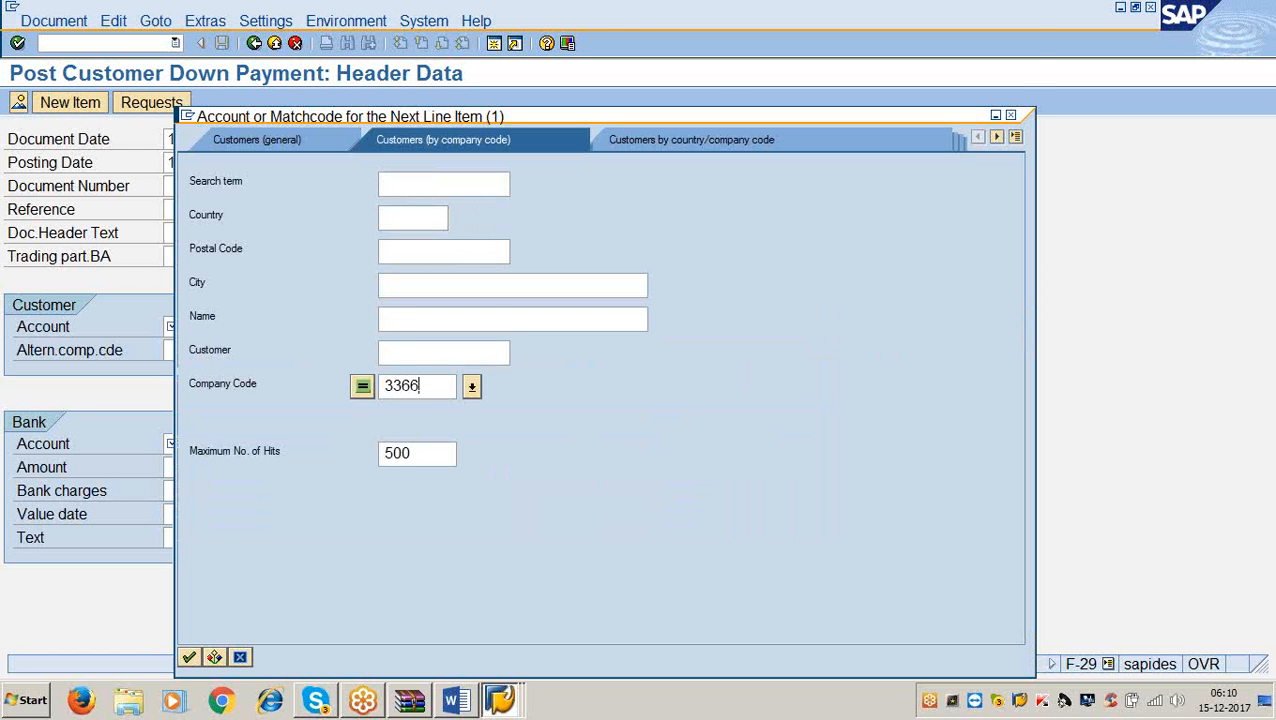
key(Return)
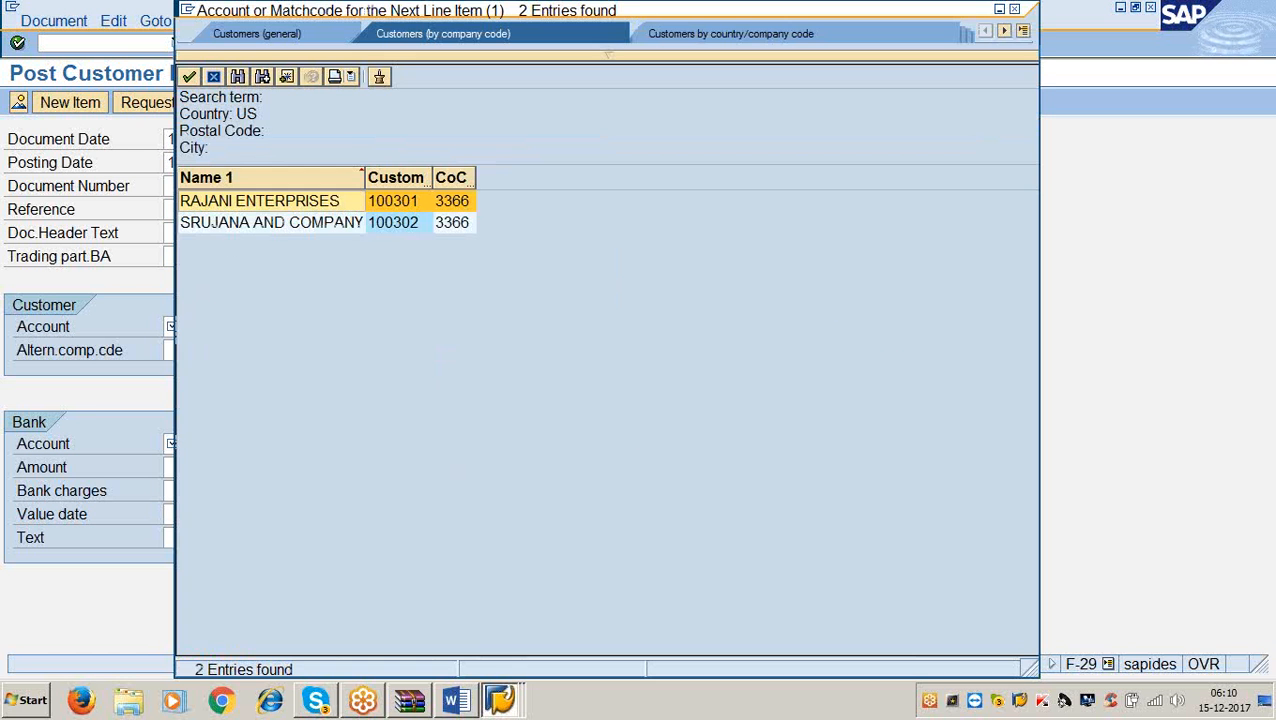
double_click(390, 204)
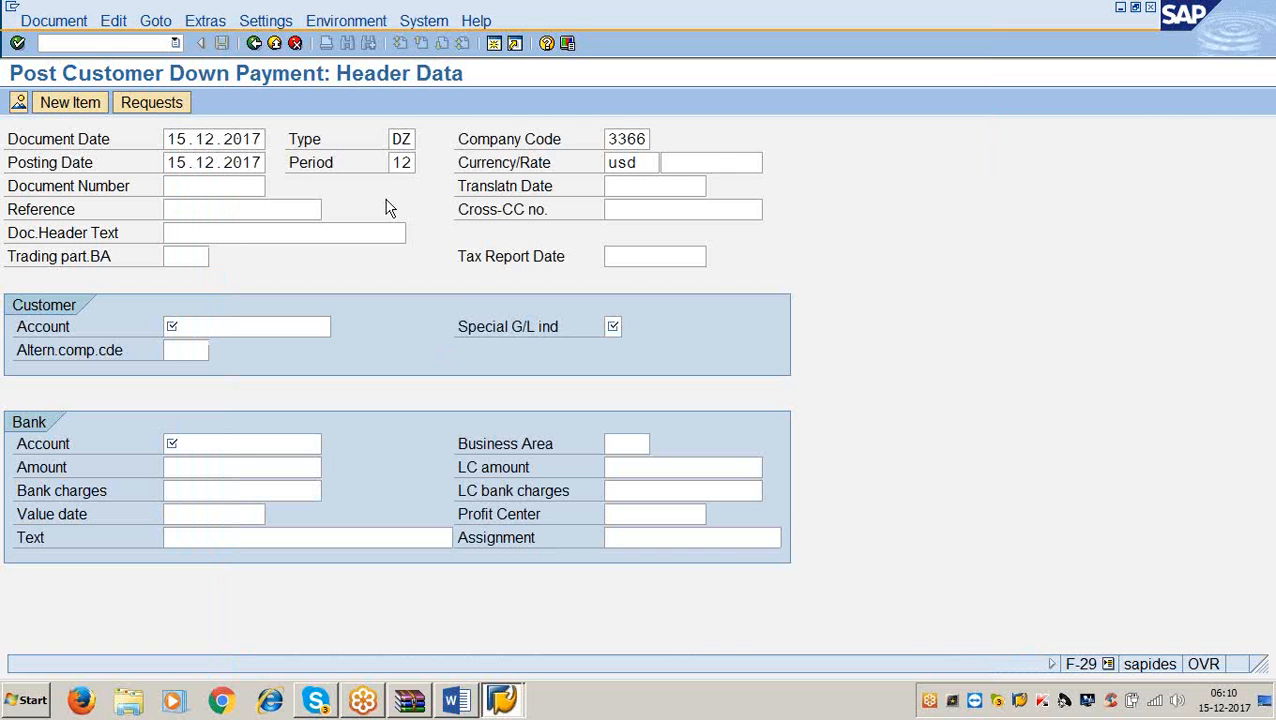
click(606, 325)
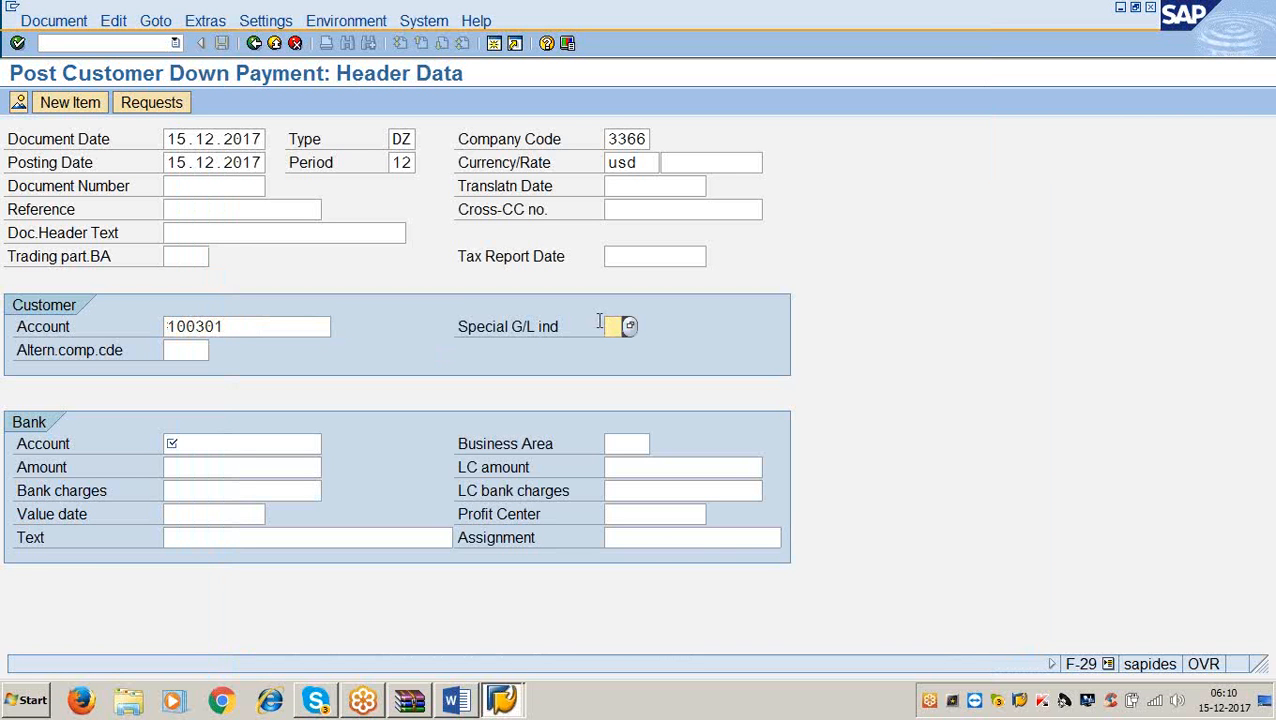
text(a)
- Enter the HSBC bank G/L account in the bank data, with business area 3366 and an amount of 10000
click(233, 448)
text(200101)
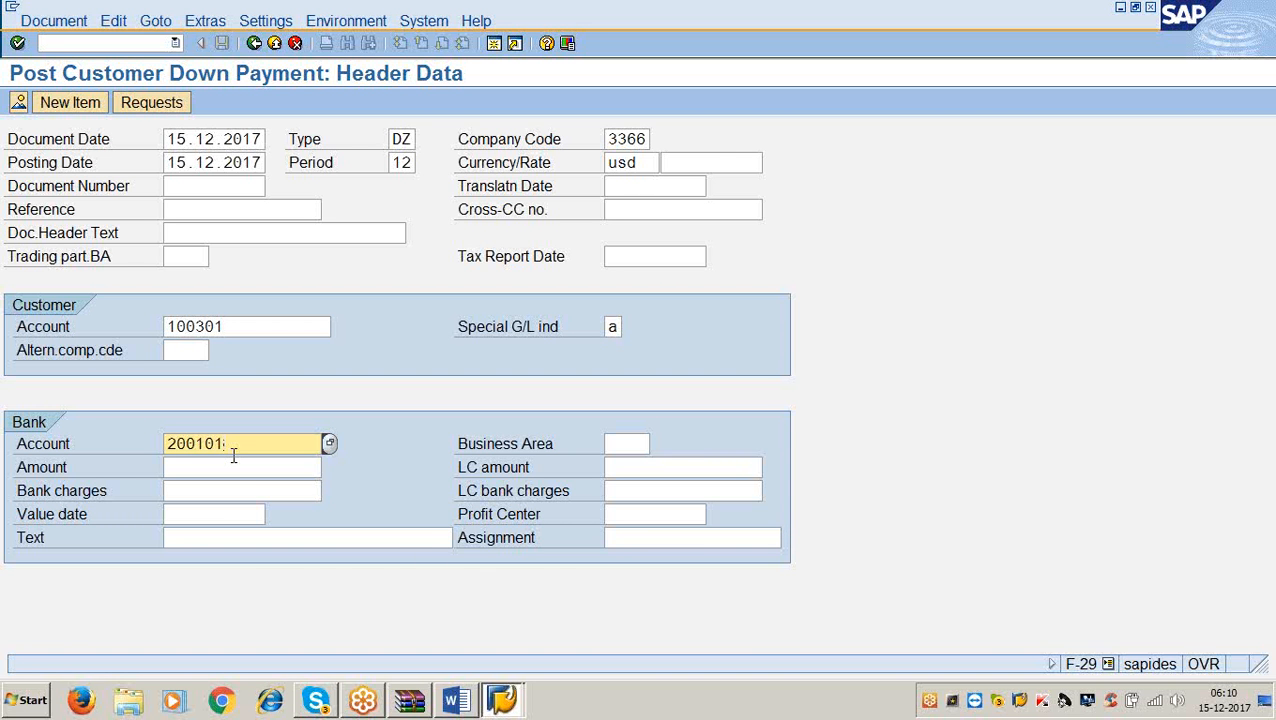
key(Tab)
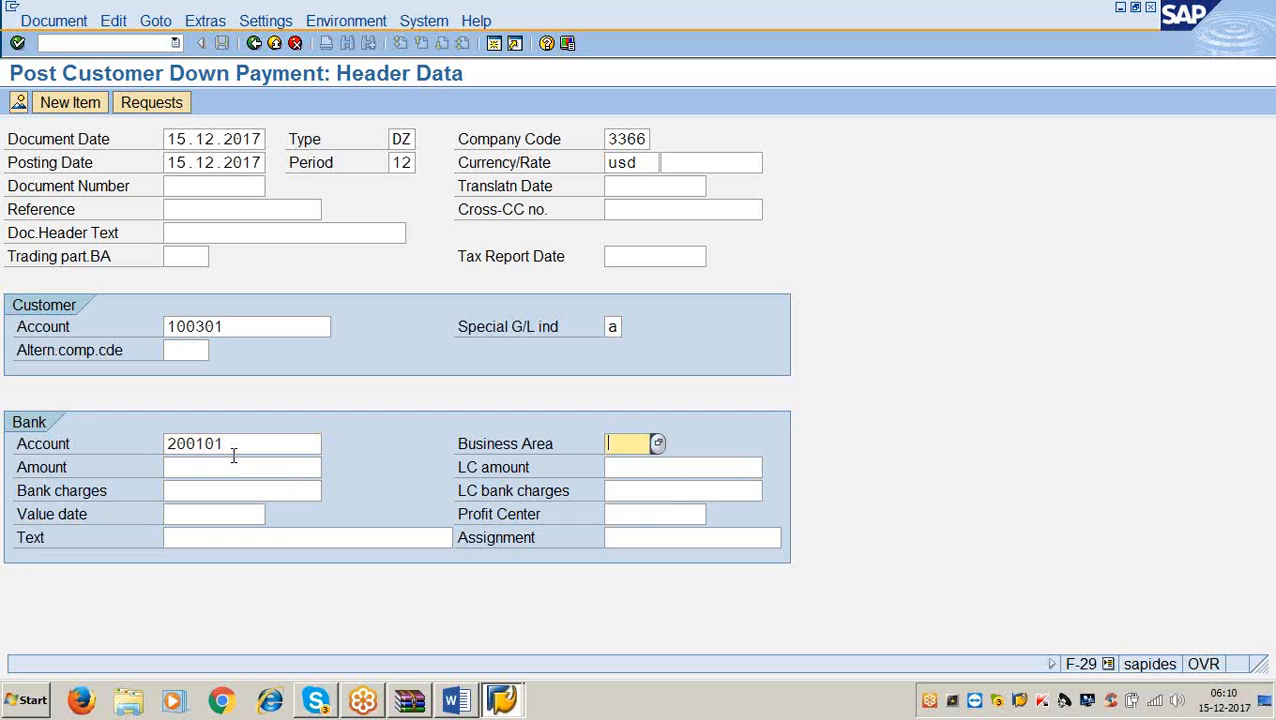
text(3366)
click(233, 458)
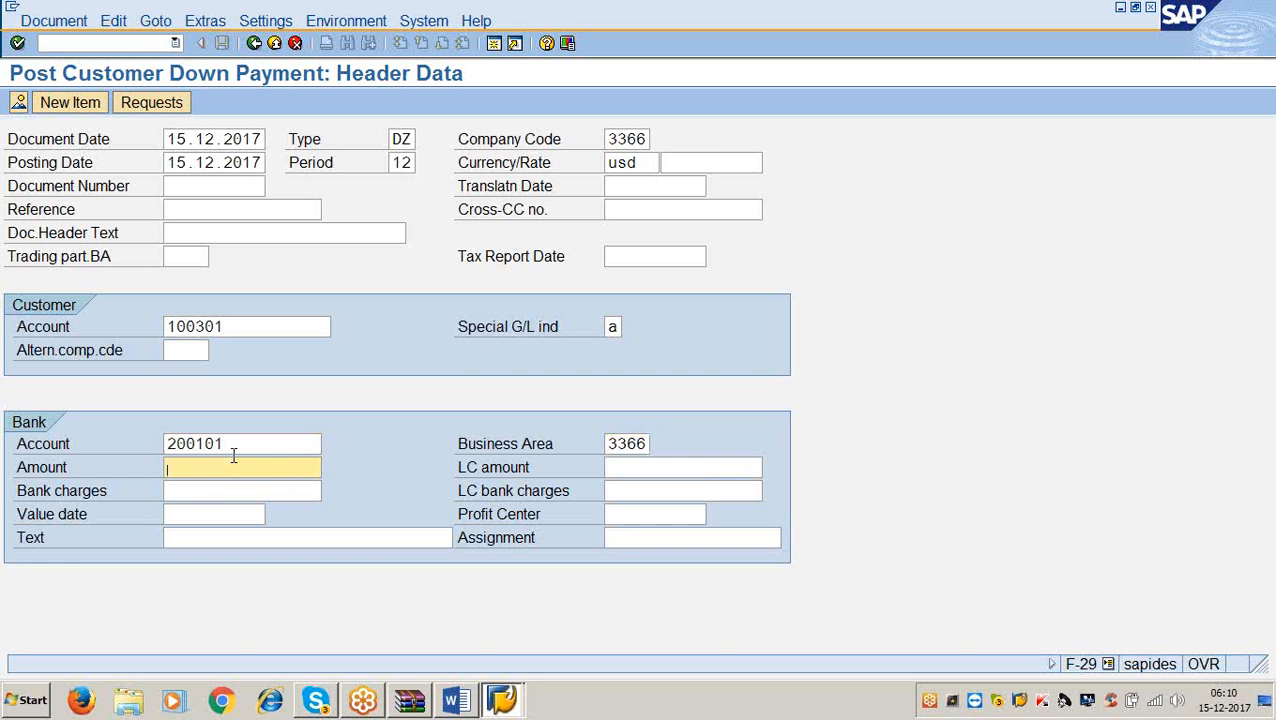
text(10000)
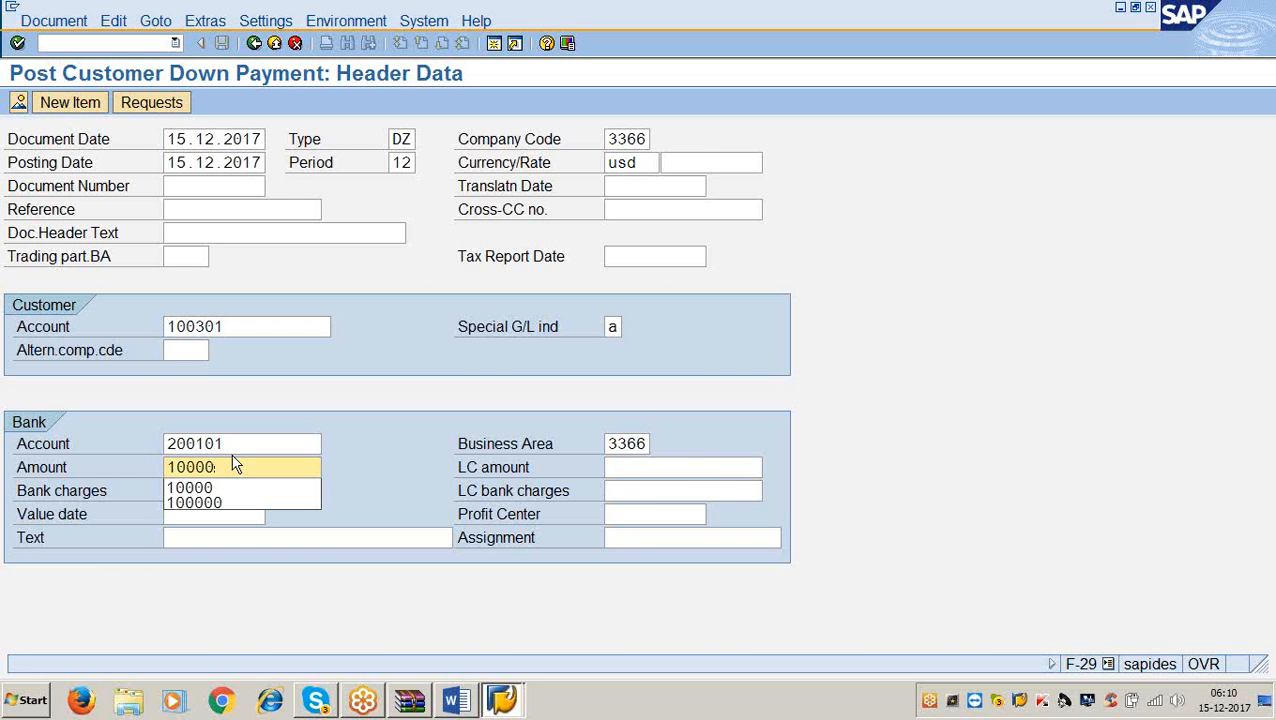
- Set the bank item's text to "being advance received" and continue to the customer line item
key(Tab)
key(Tab)
key(Tab)
key(Tab)
key(Tab)
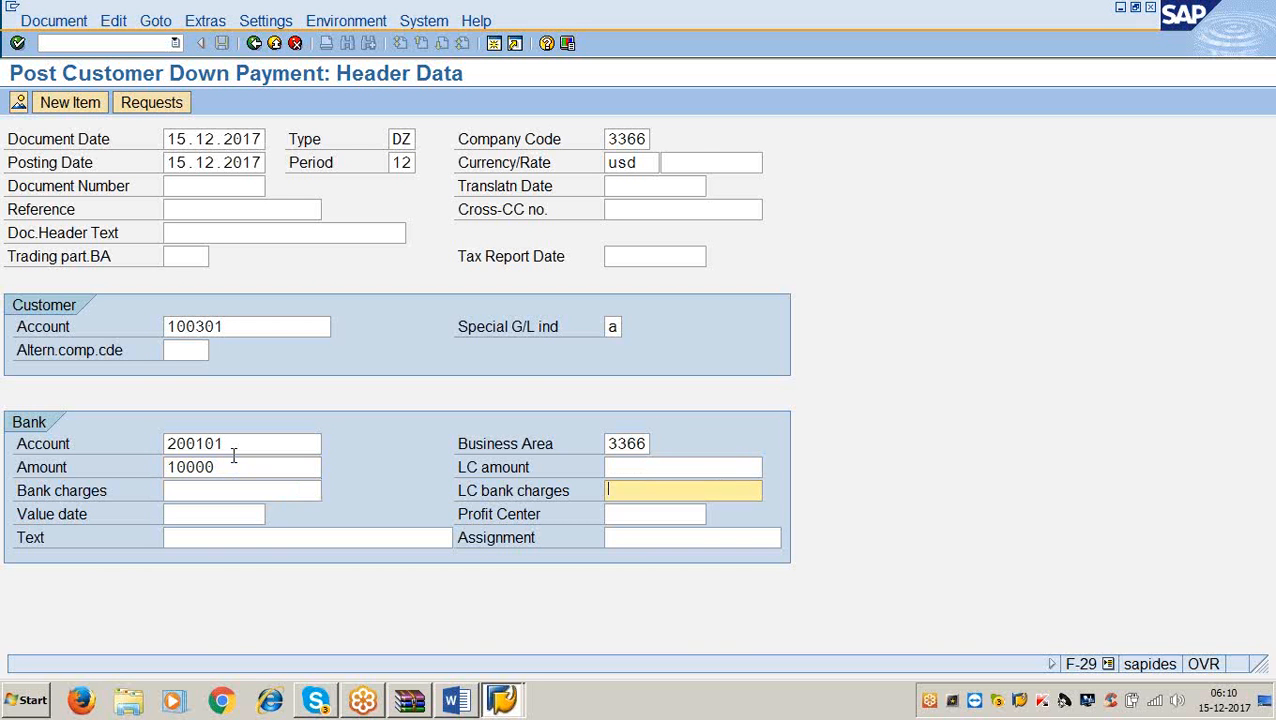
text(bein)
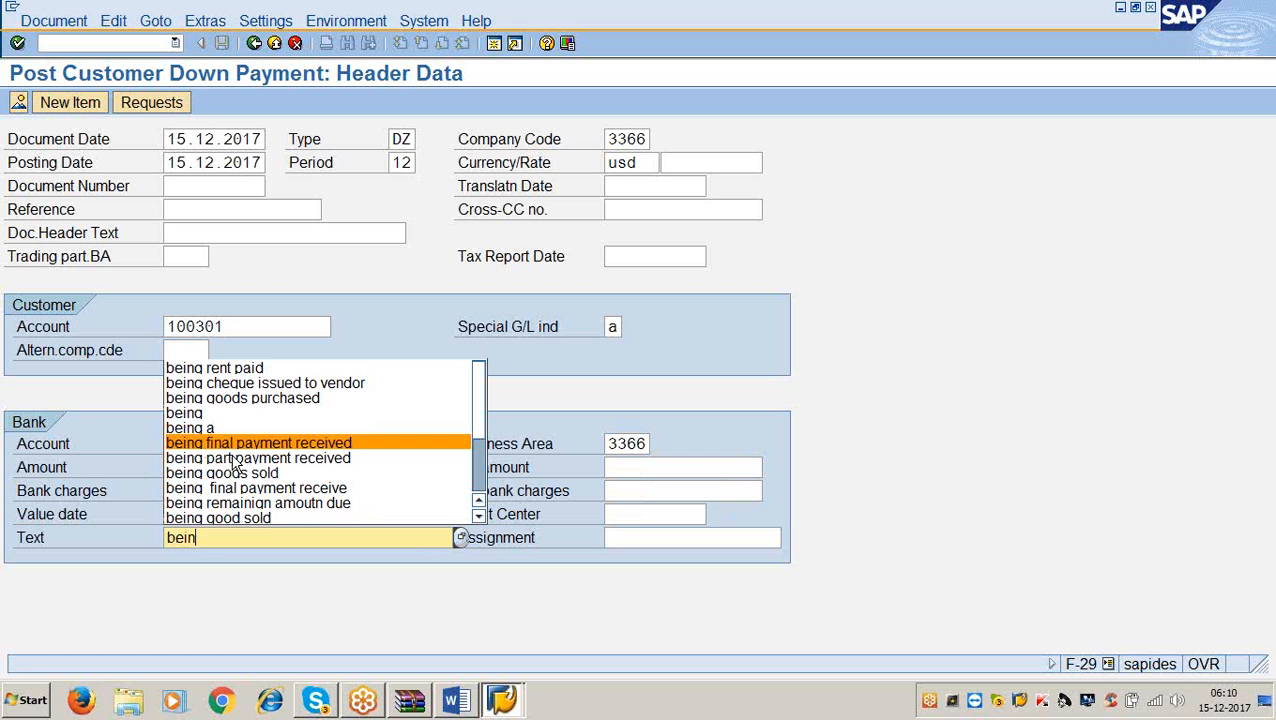
text(g adva)
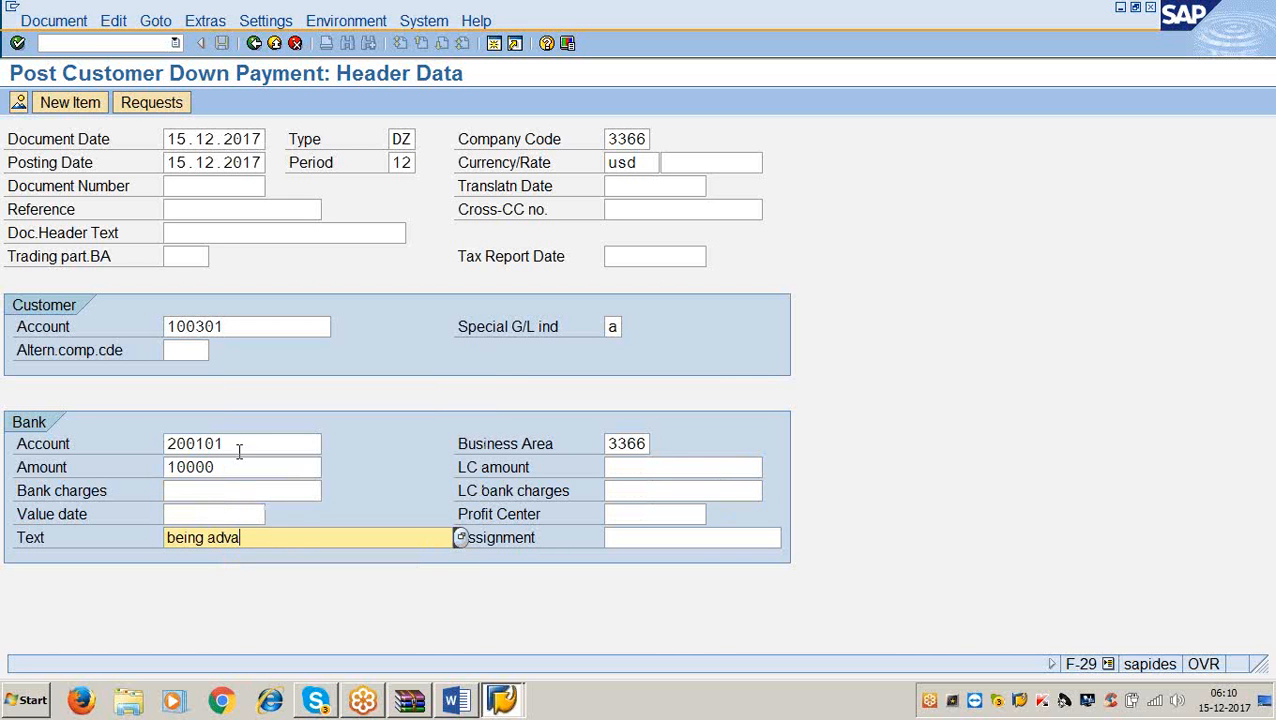
text(n)
click(239, 447)
text(c)
key(BackSpace)
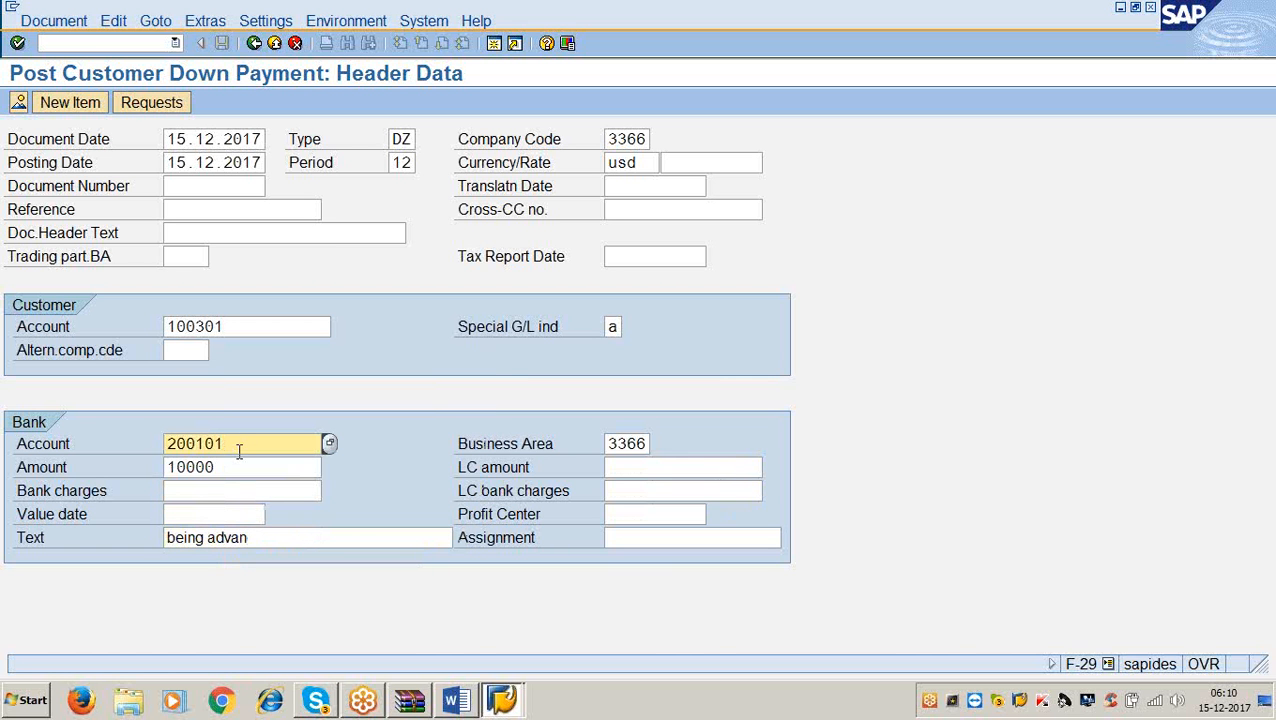
click(257, 539)
text(ce recei)
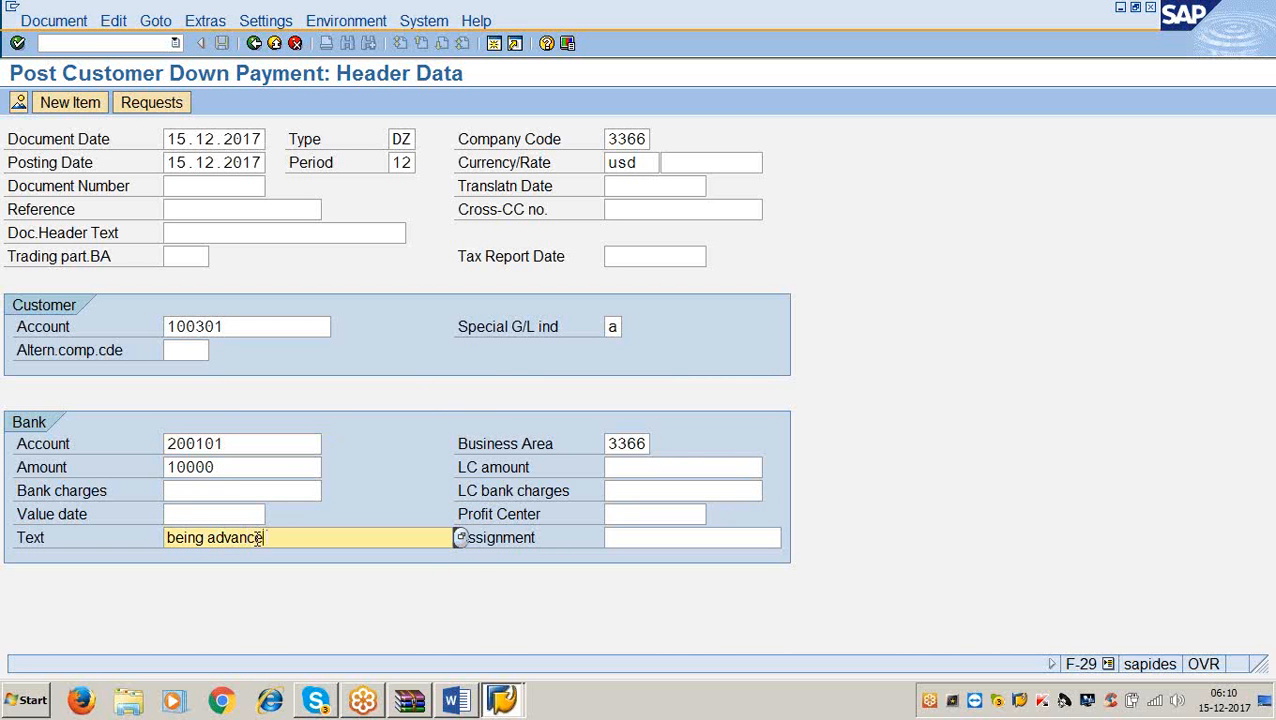
key(BackSpace)
key(BackSpace)
key(BackSpace)
key(BackSpace)
key(BackSpace)
key(BackSpace)
text(received)
key(Return)
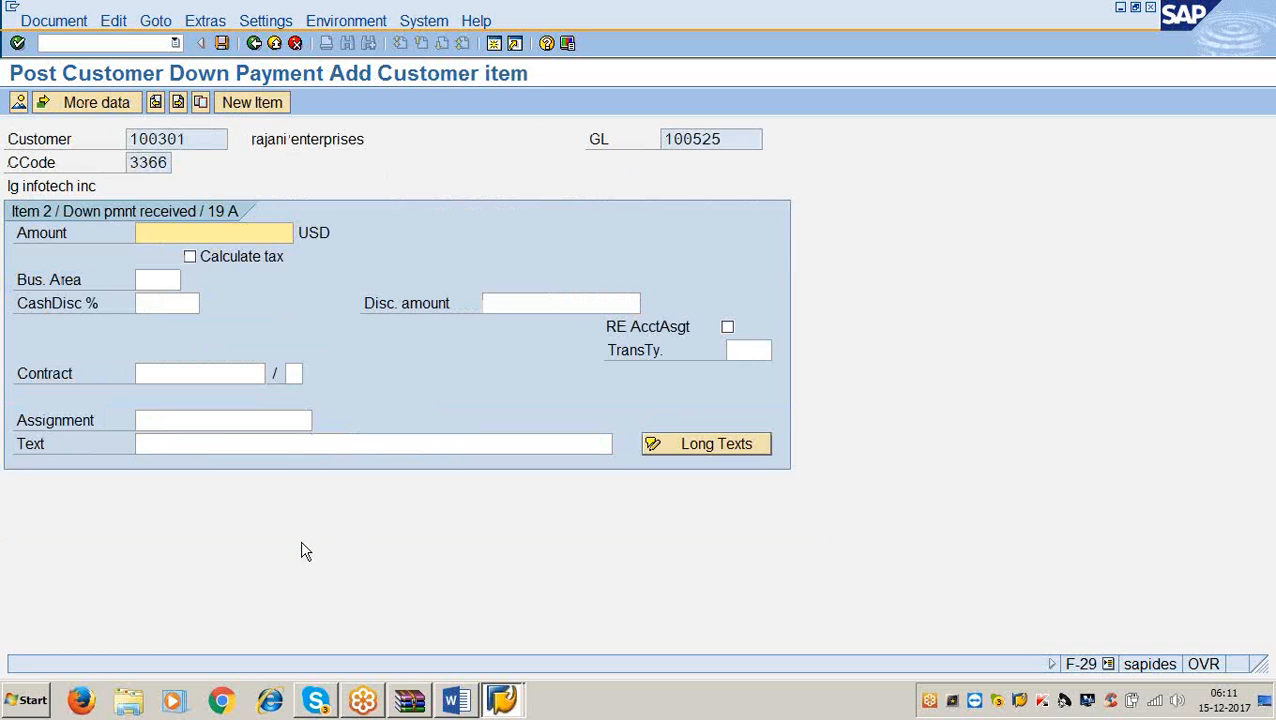
- Fill in the customer down payment item with amount *, business area 3366 and text +
text(*)
key(Tab)
text(33)
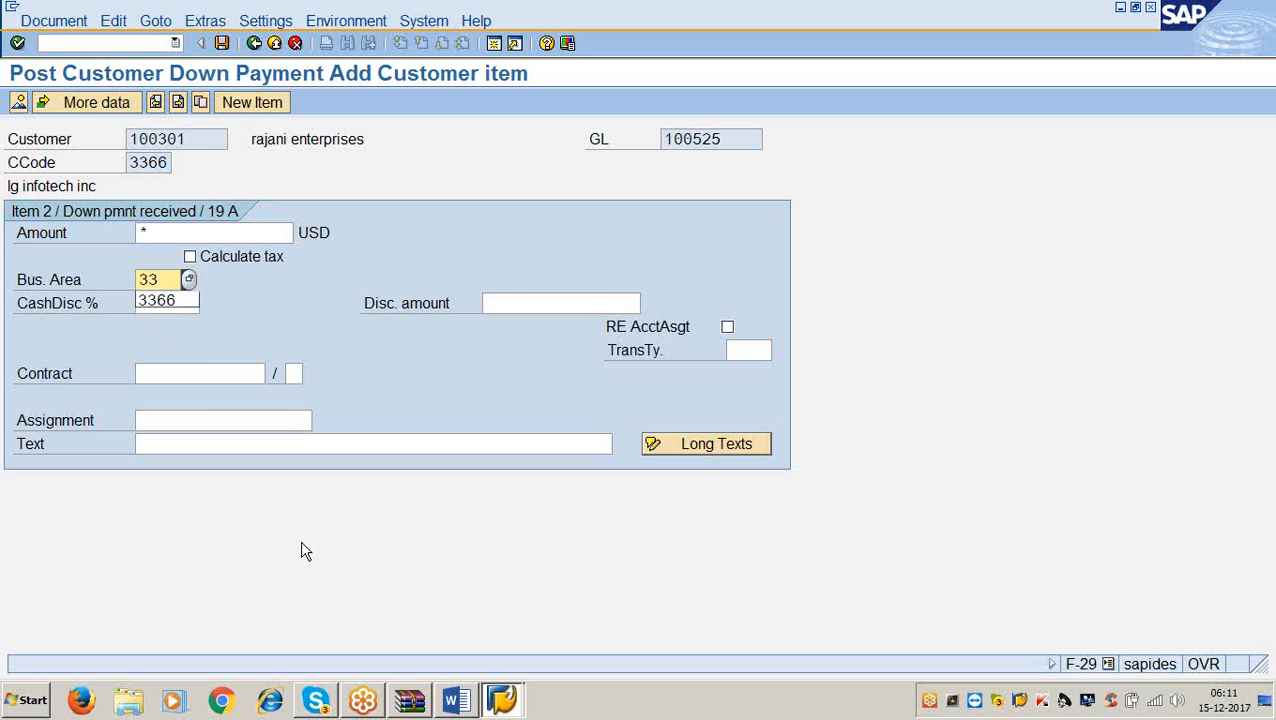
text(66)
key(Tab)
key(Tab)
key(Tab)
key(Tab)
key(Tab)
key(Tab)
key(Tab)
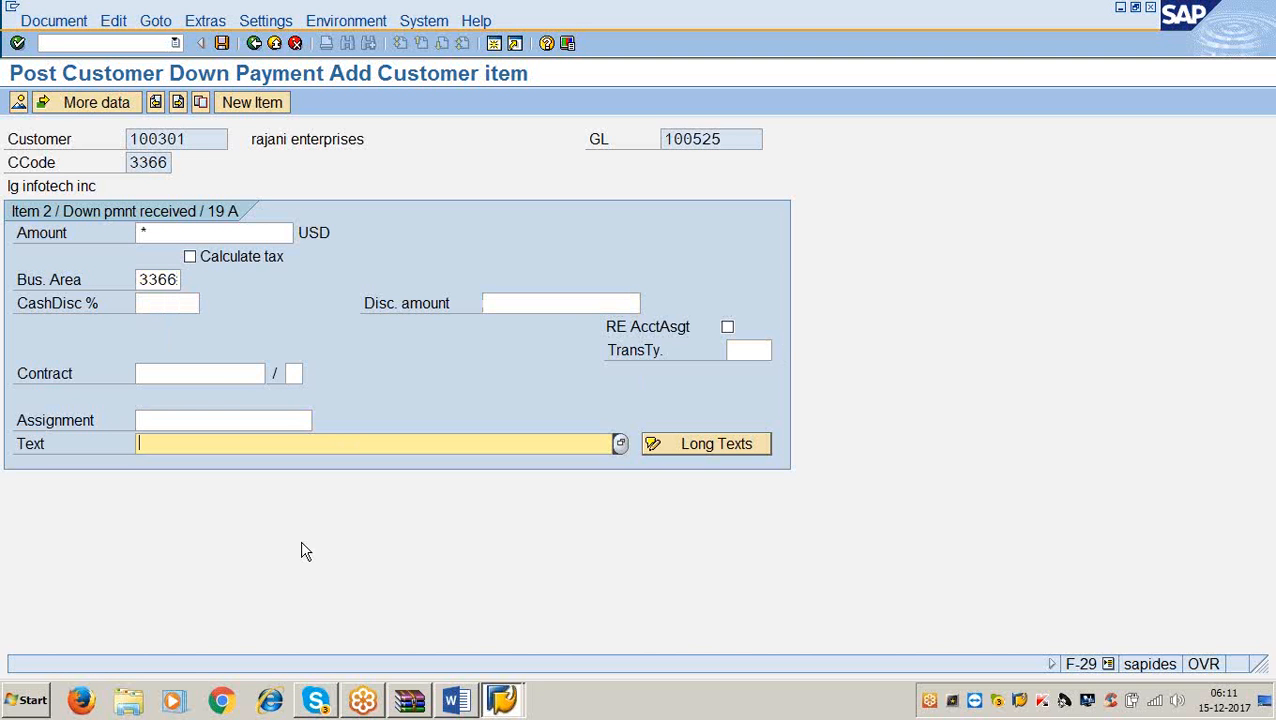
text(+)
- Check the bank and customer line items in the document overview, and post the down payment
click(18, 104)
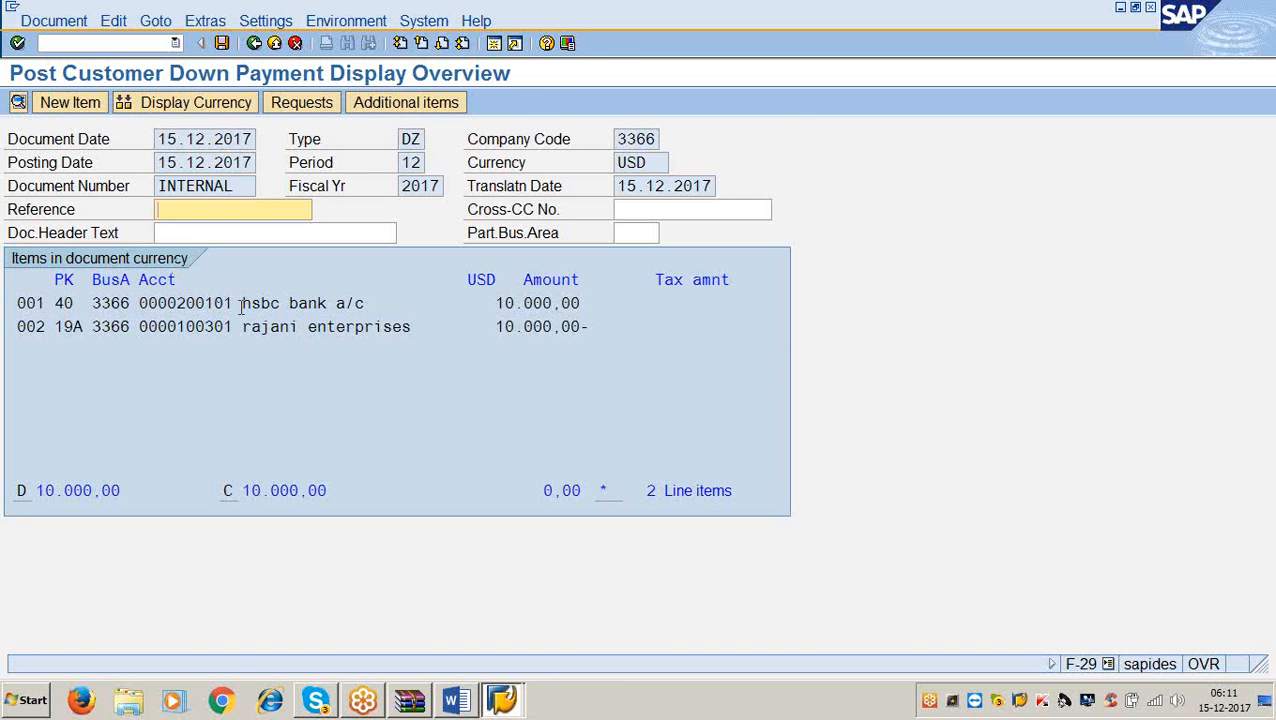
drag(238, 305, 389, 301)
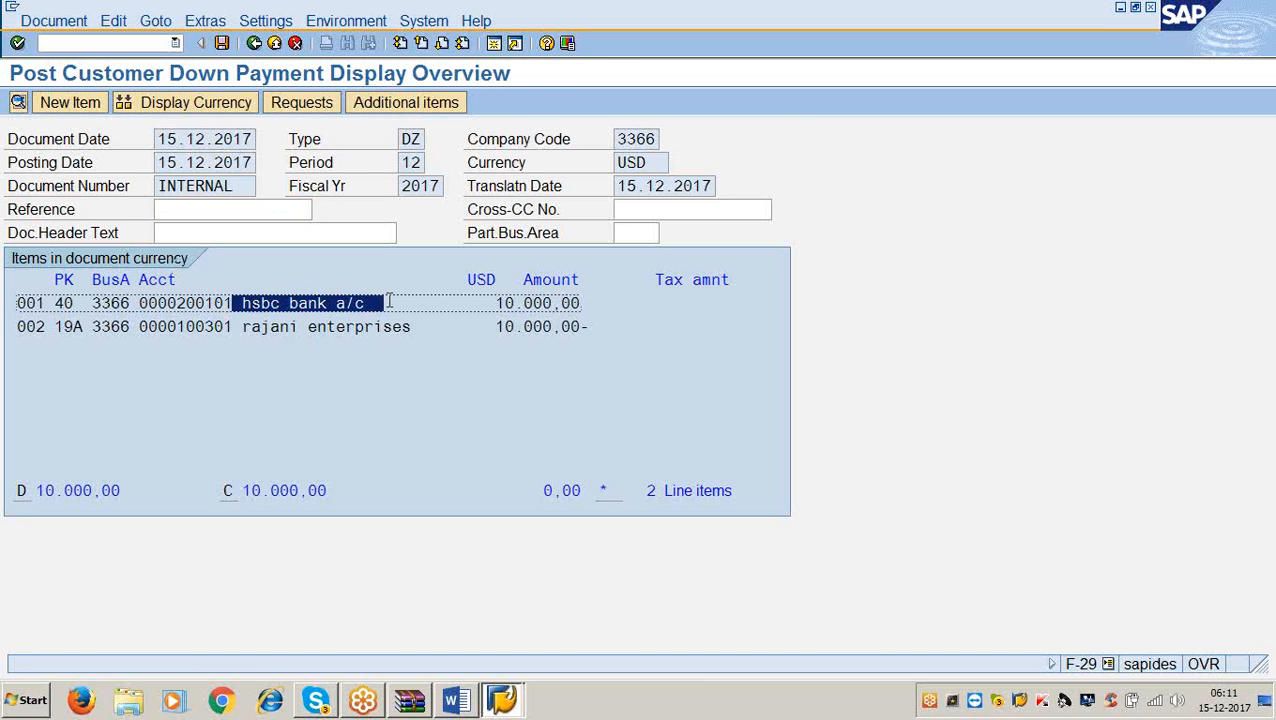
click(243, 326)
drag(243, 326, 603, 325)
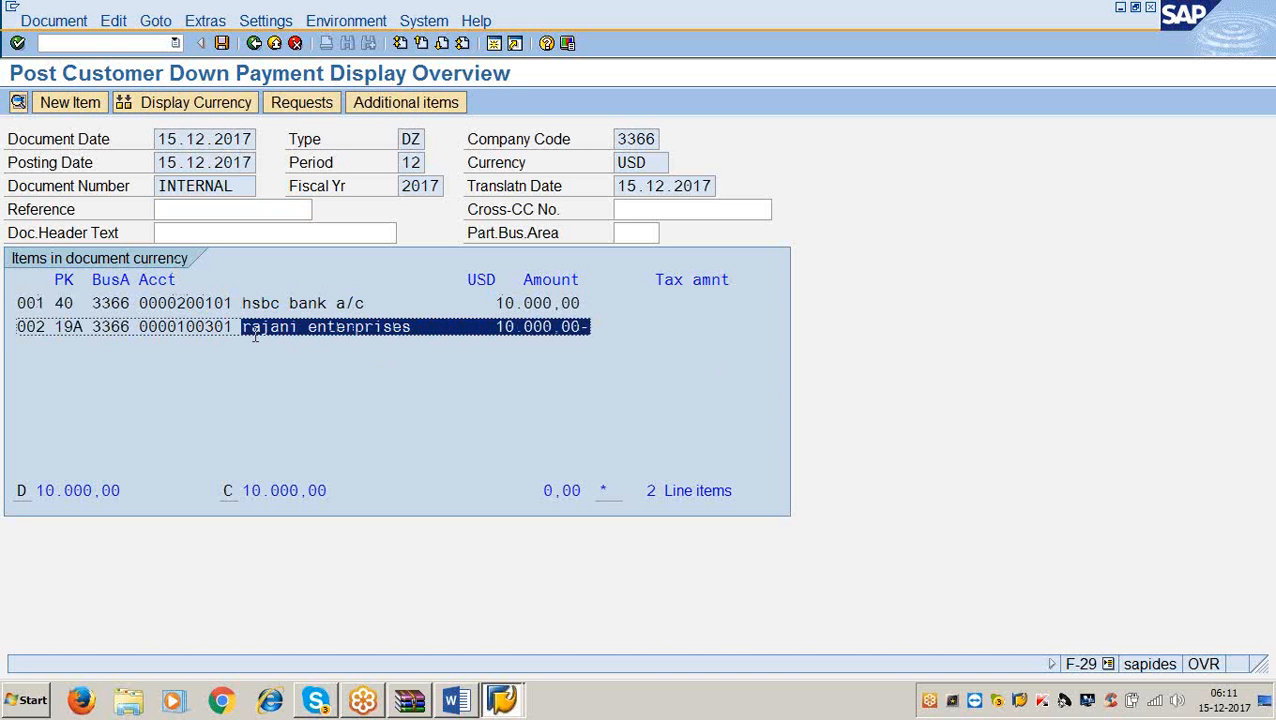
click(87, 326)
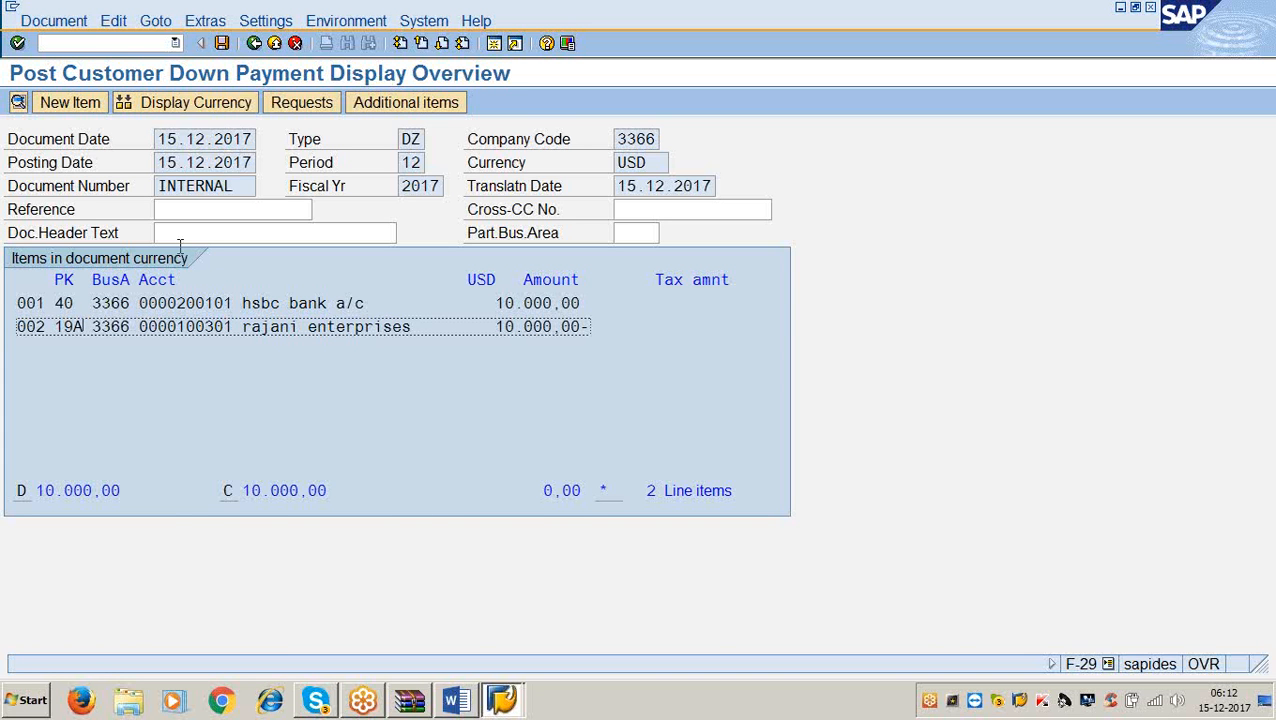
click(223, 45)
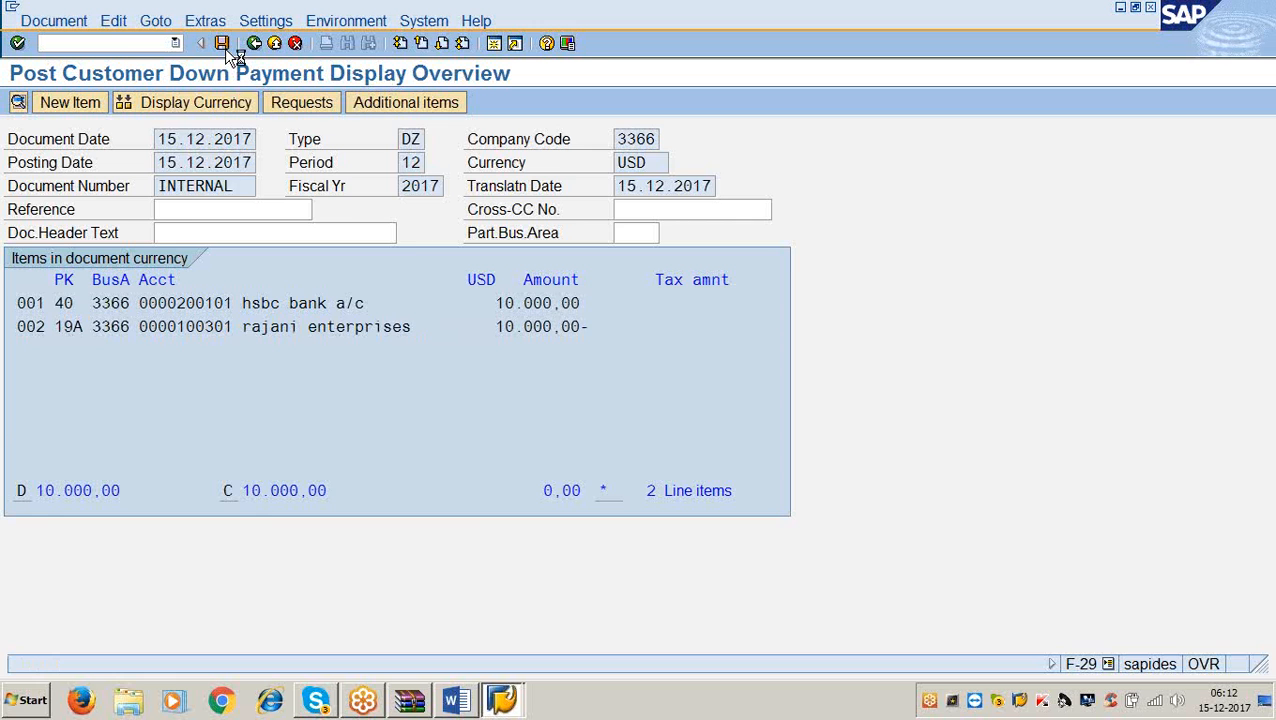
- Display the posted document and examine its customer item in the data entry view and the matching line in the general ledger view
click(78, 24)
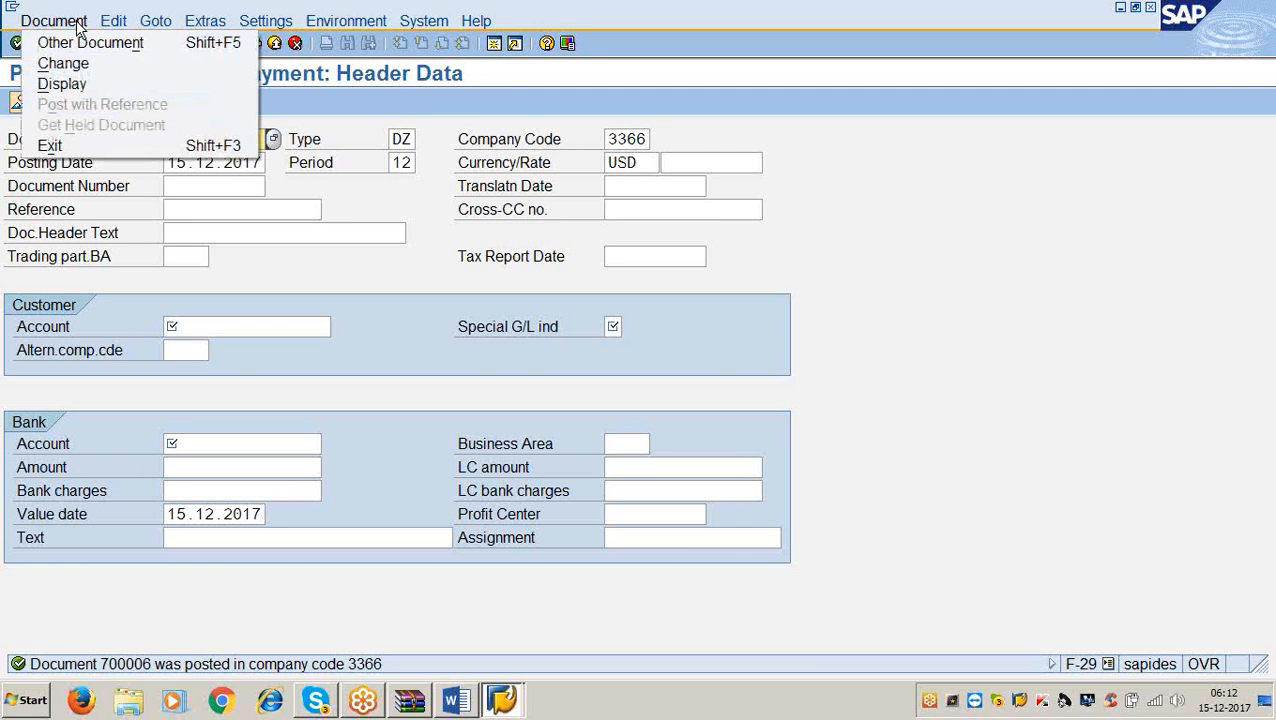
click(94, 87)
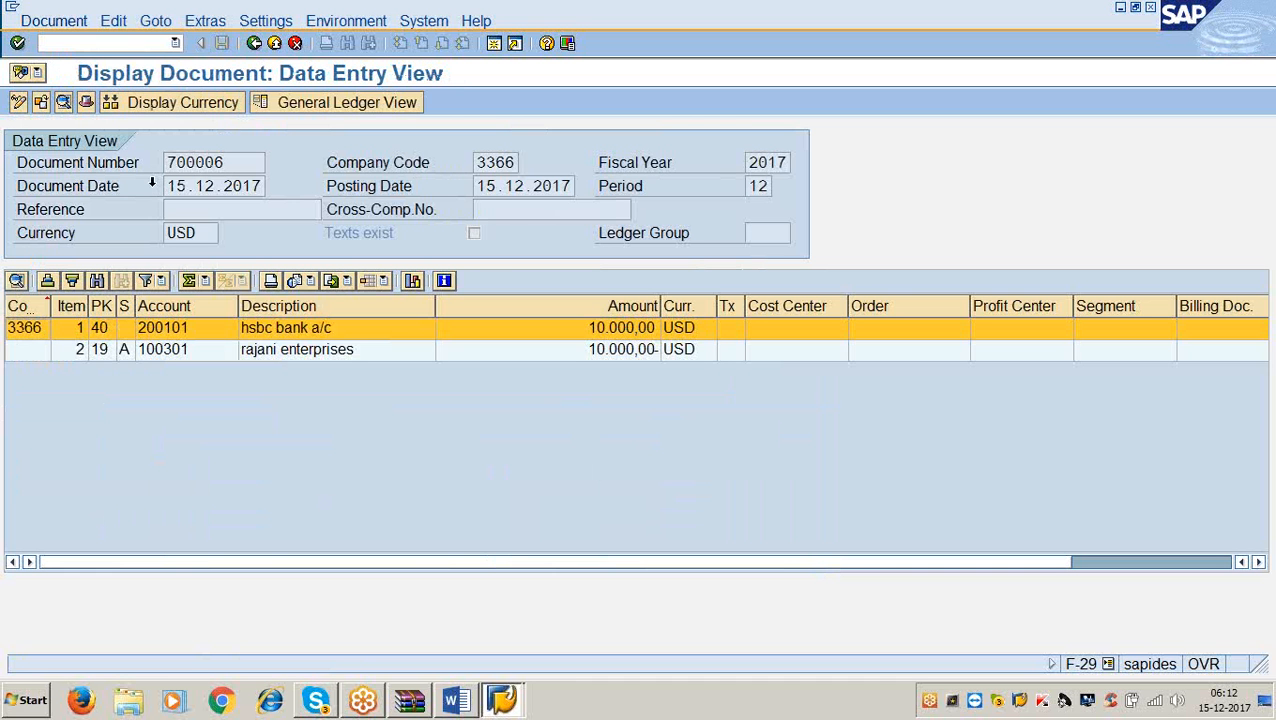
click(300, 352)
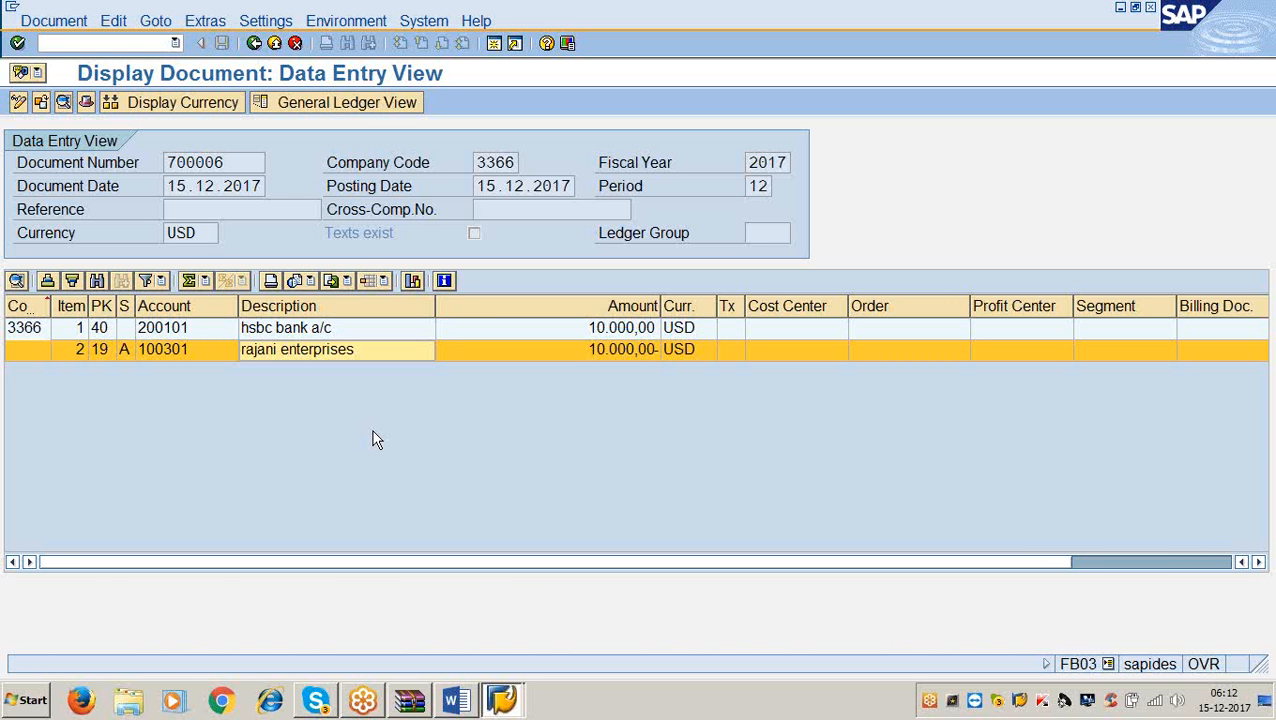
click(323, 108)
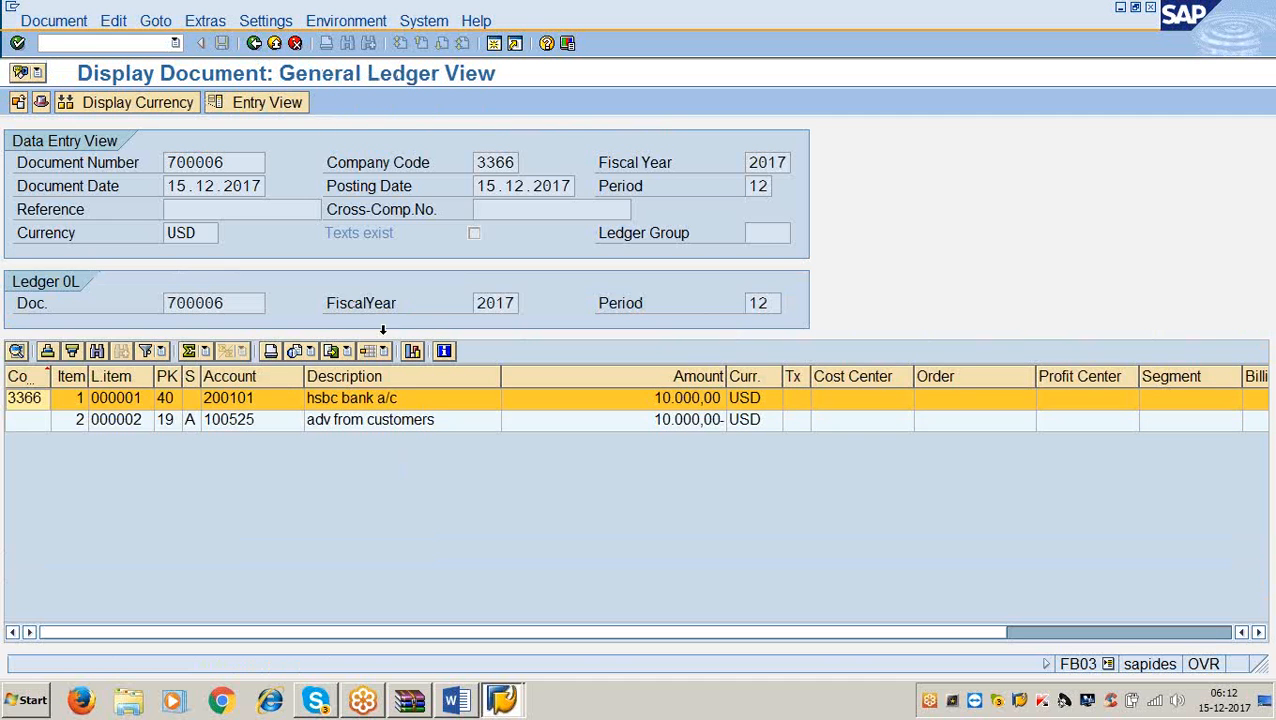
click(420, 418)
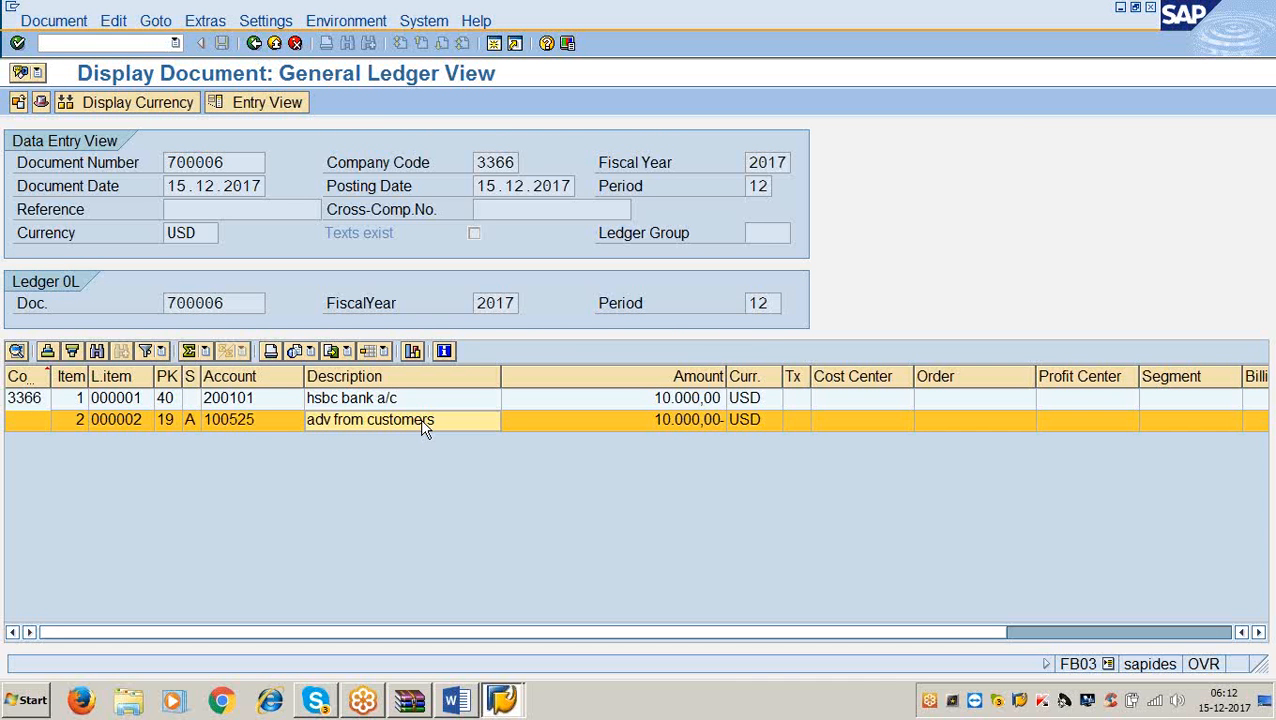
- Open transaction FS10N and display the 2017 balances of the sundry creditors G/L account in company code 3366
click(59, 40)
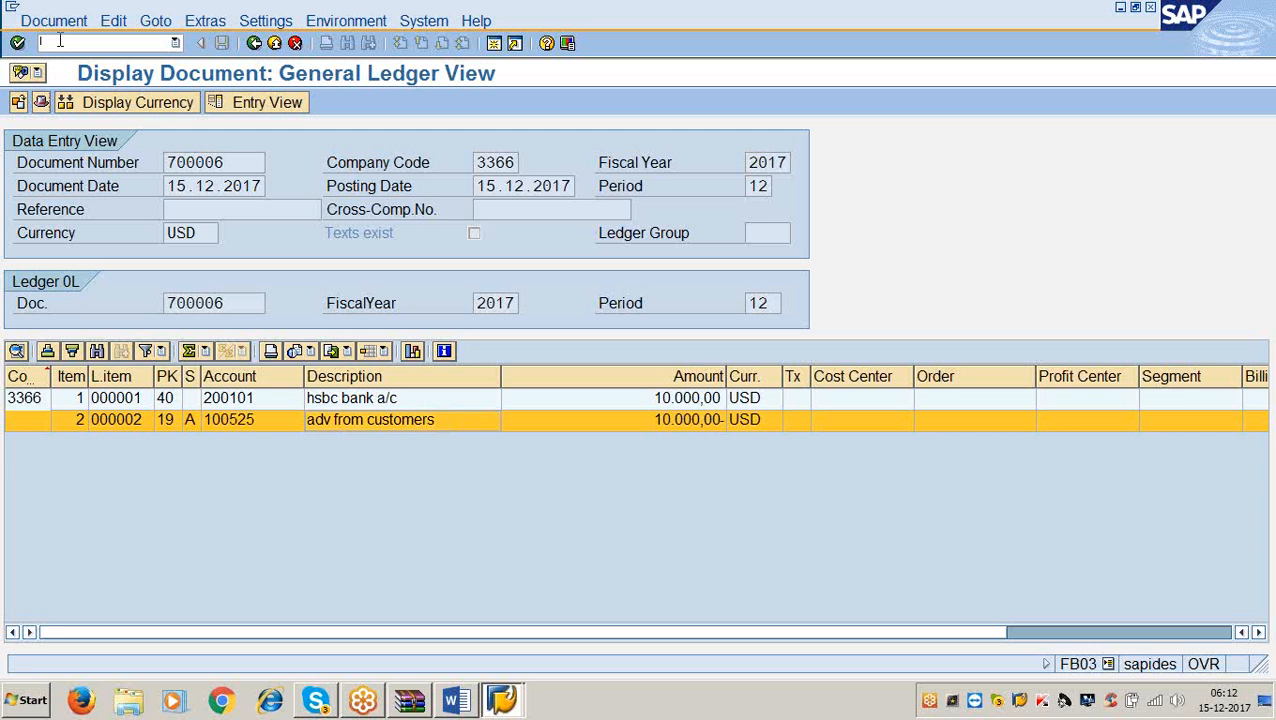
text(/nfs10n)
key(Return)
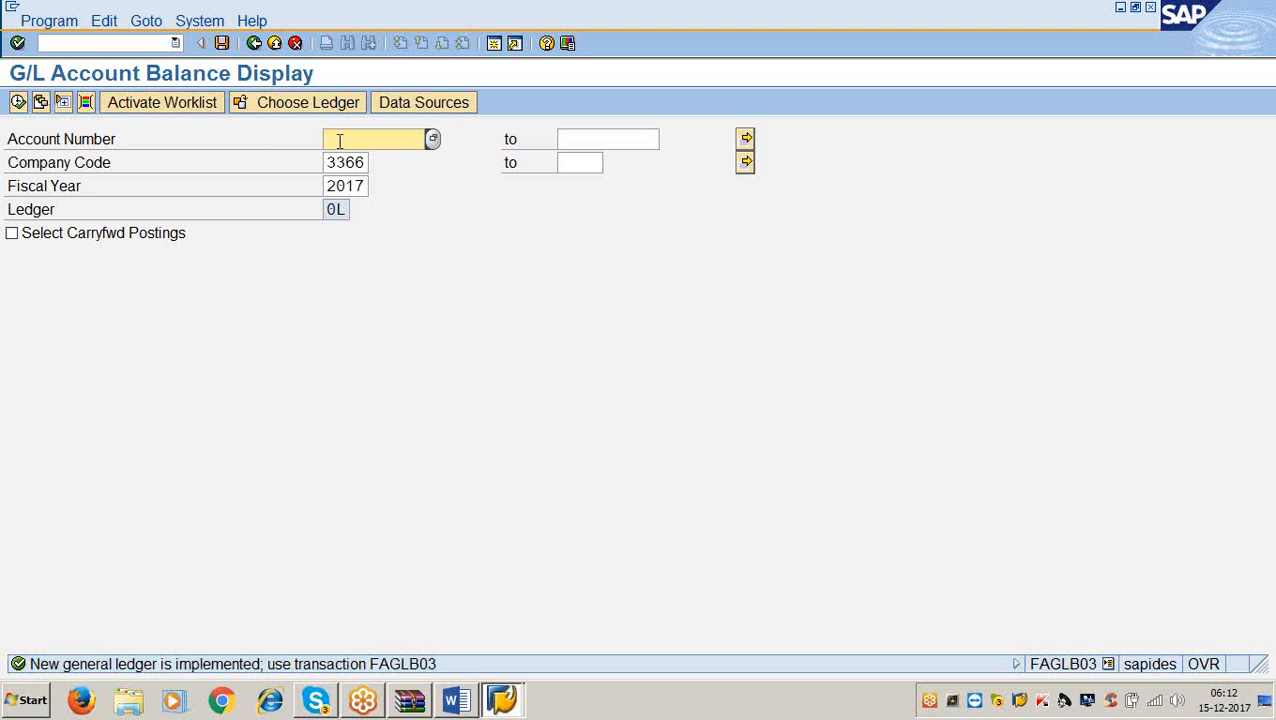
text(100505)
click(20, 102)
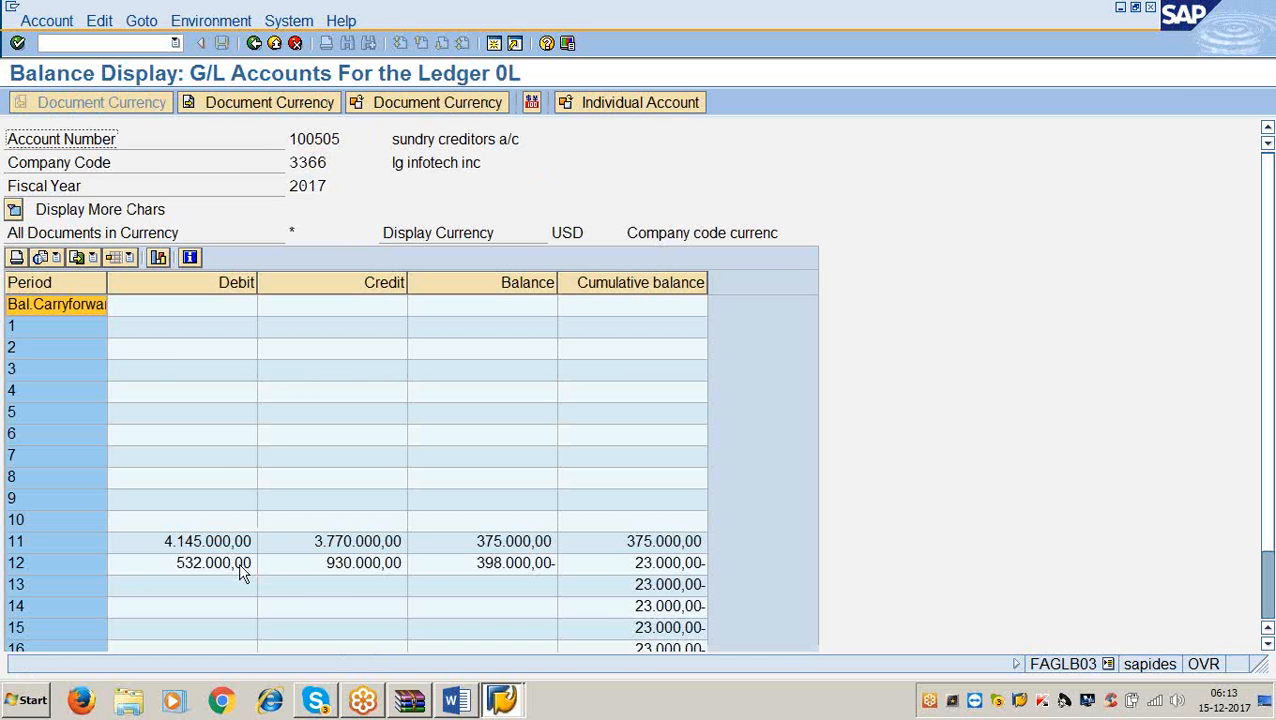
- Display the balances of the advance from customers G/L account instead, and check the credit posted in period 12
click(254, 43)
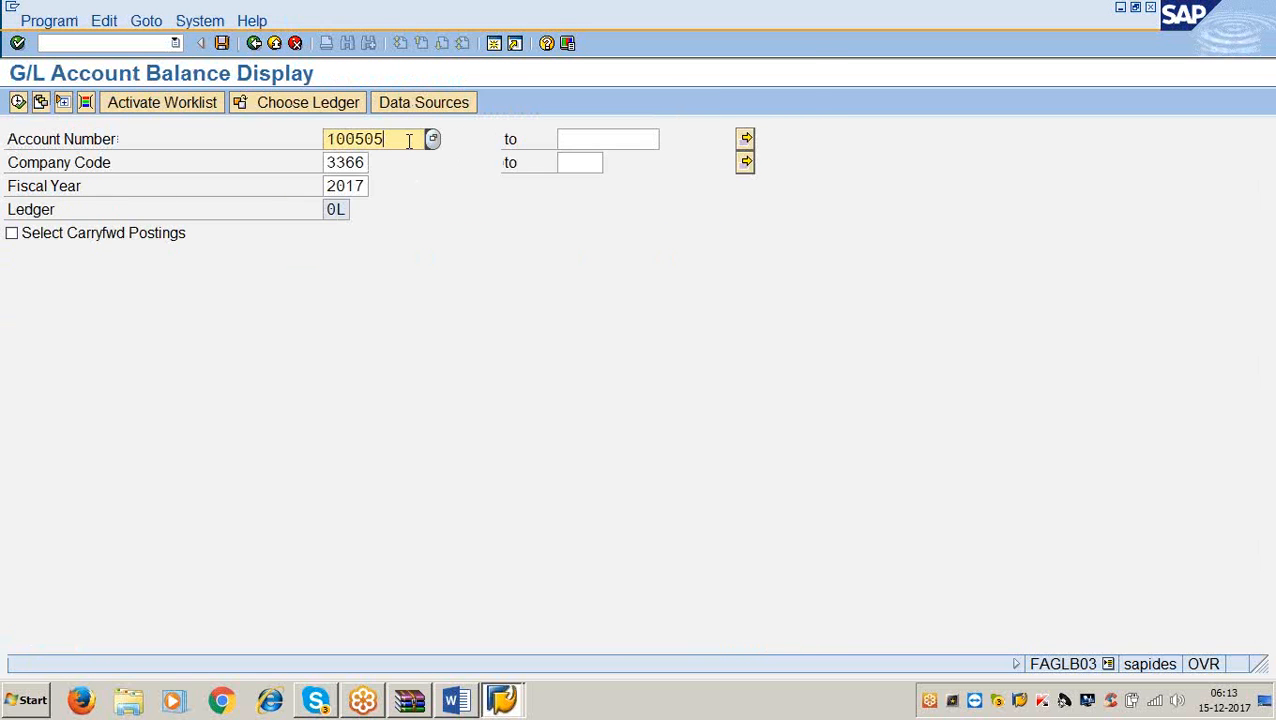
key(BackSpace)
key(BackSpace)
key(BackSpace)
text(25)
key(BackSpace)
key(BackSpace)
text(525)
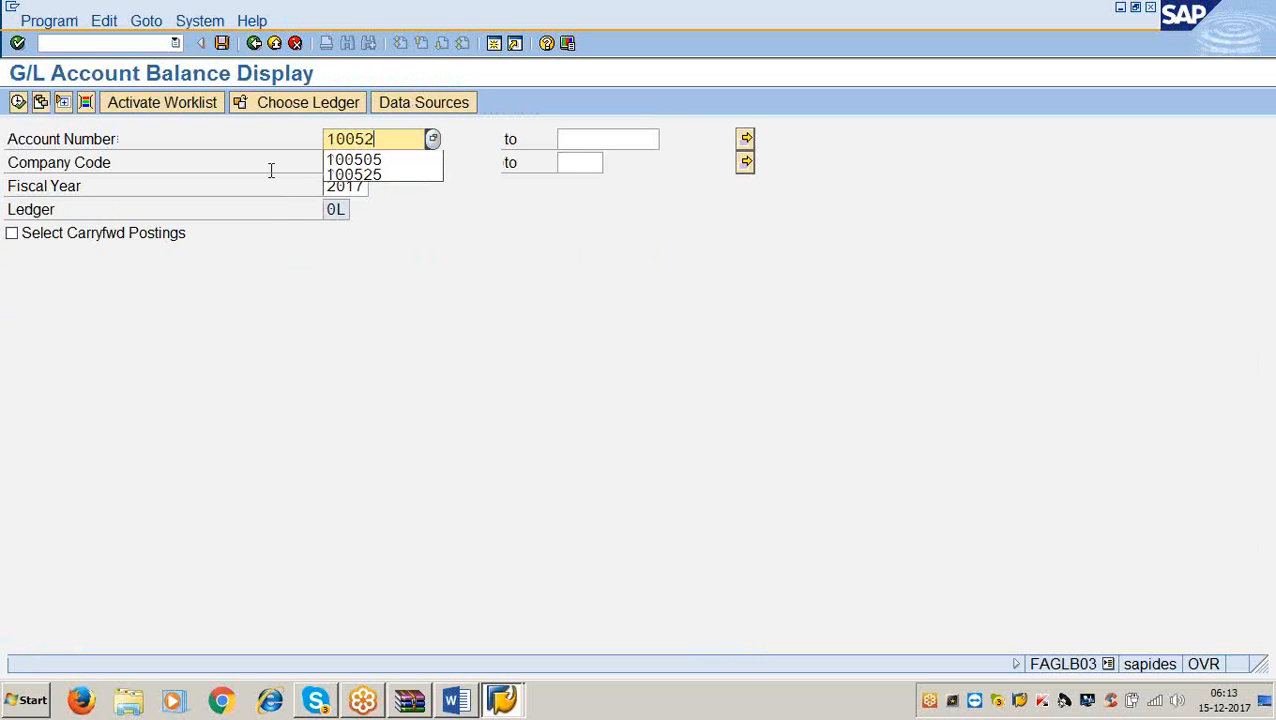
click(18, 102)
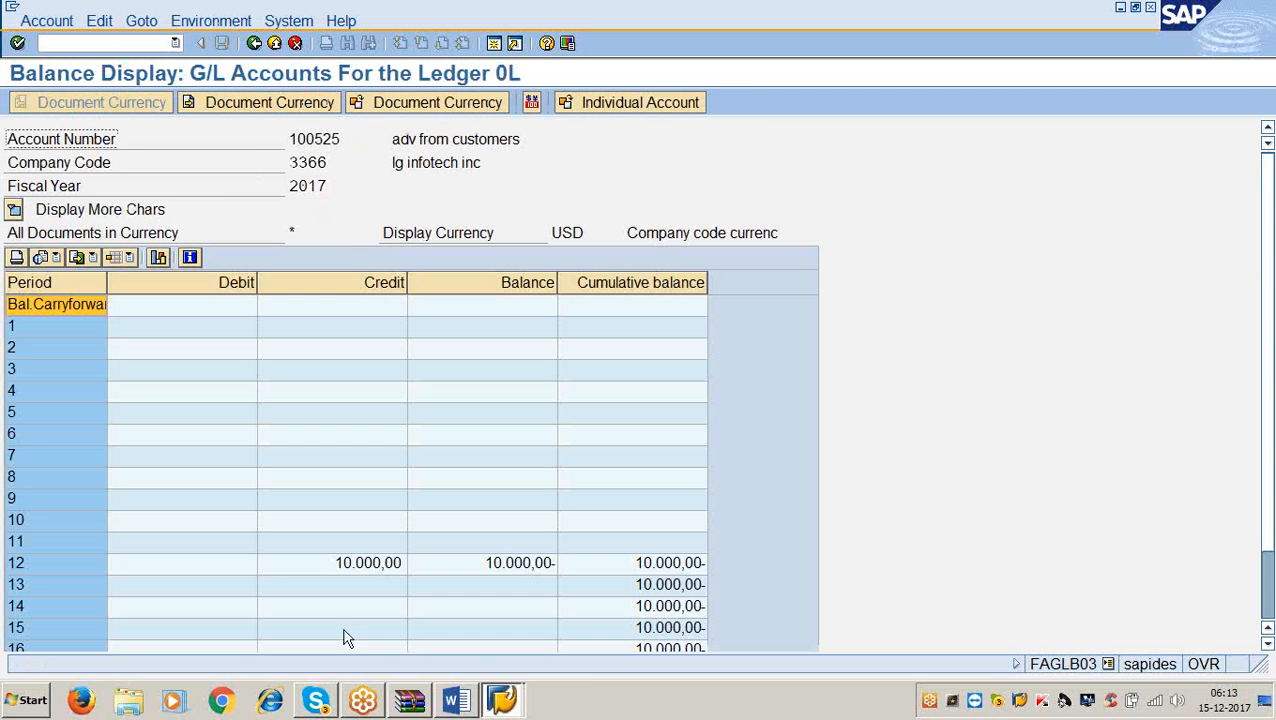
click(361, 566)
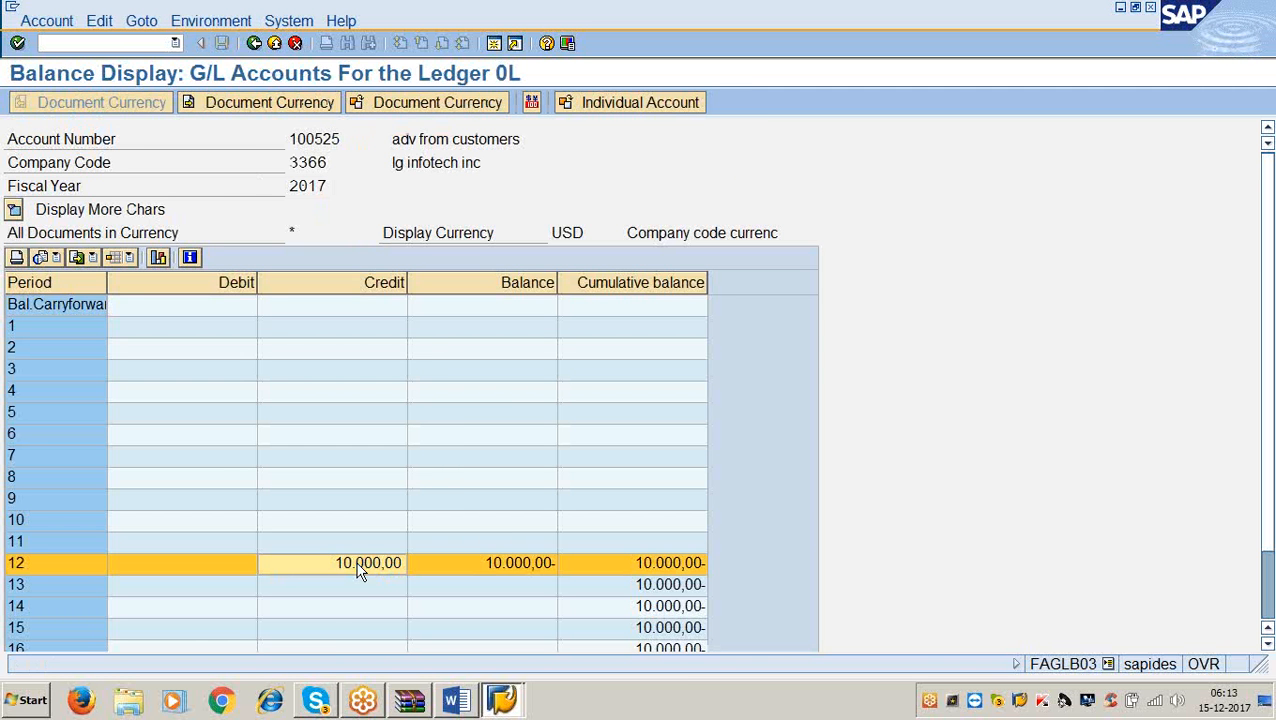
- Open the SPECIAL BUSINESS TRANSACTIONS presentation in PowerPoint and review the SAP advance receipt entry on slide 9, the scheme of entries
click(409, 700)
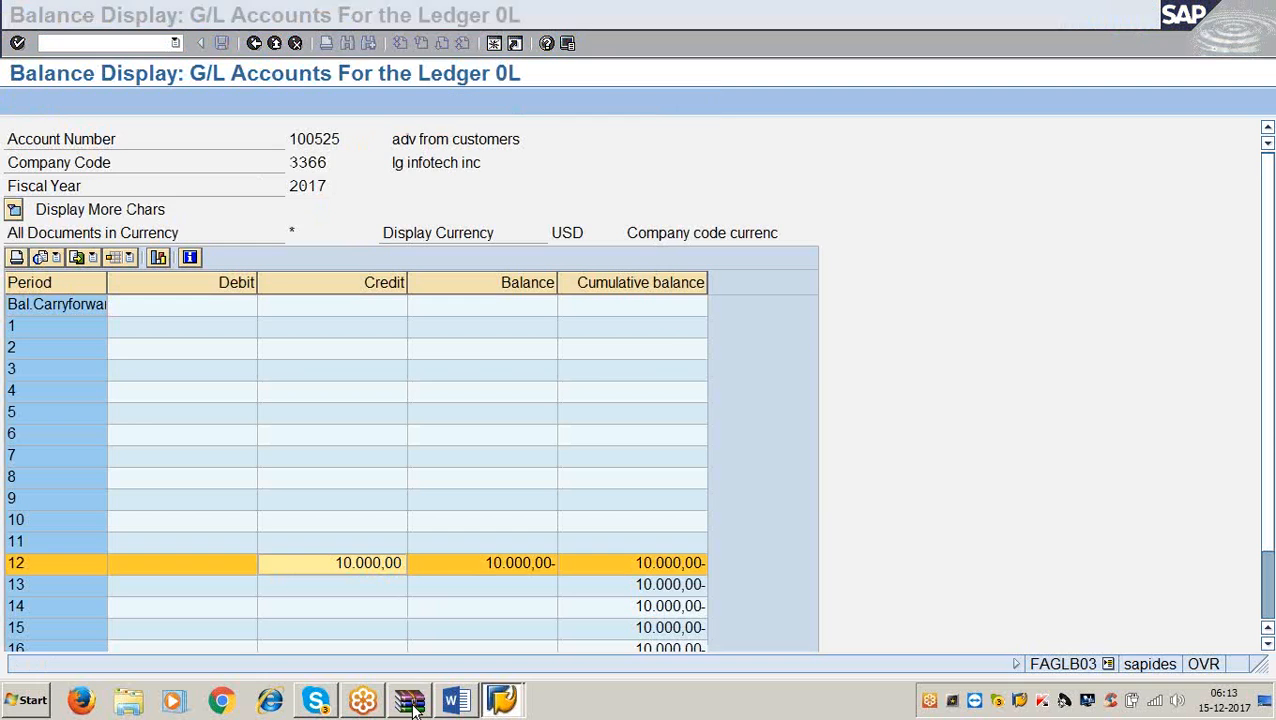
double_click(64, 233)
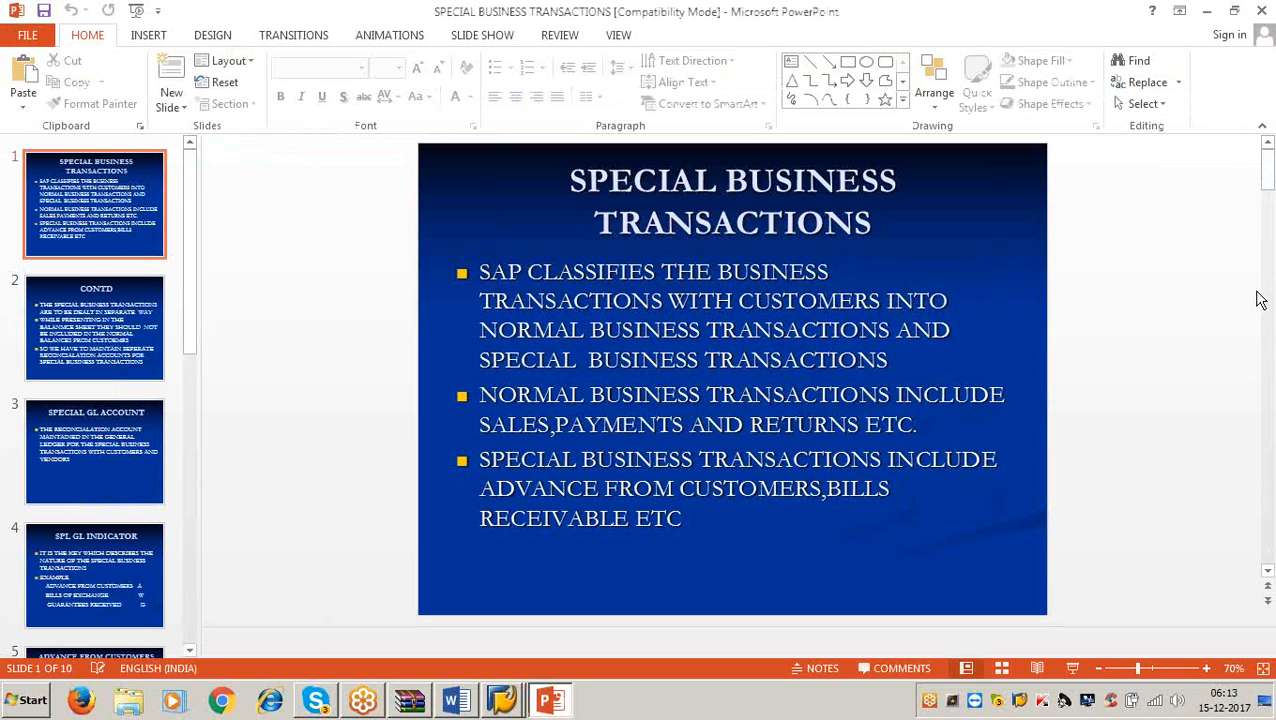
click(190, 651)
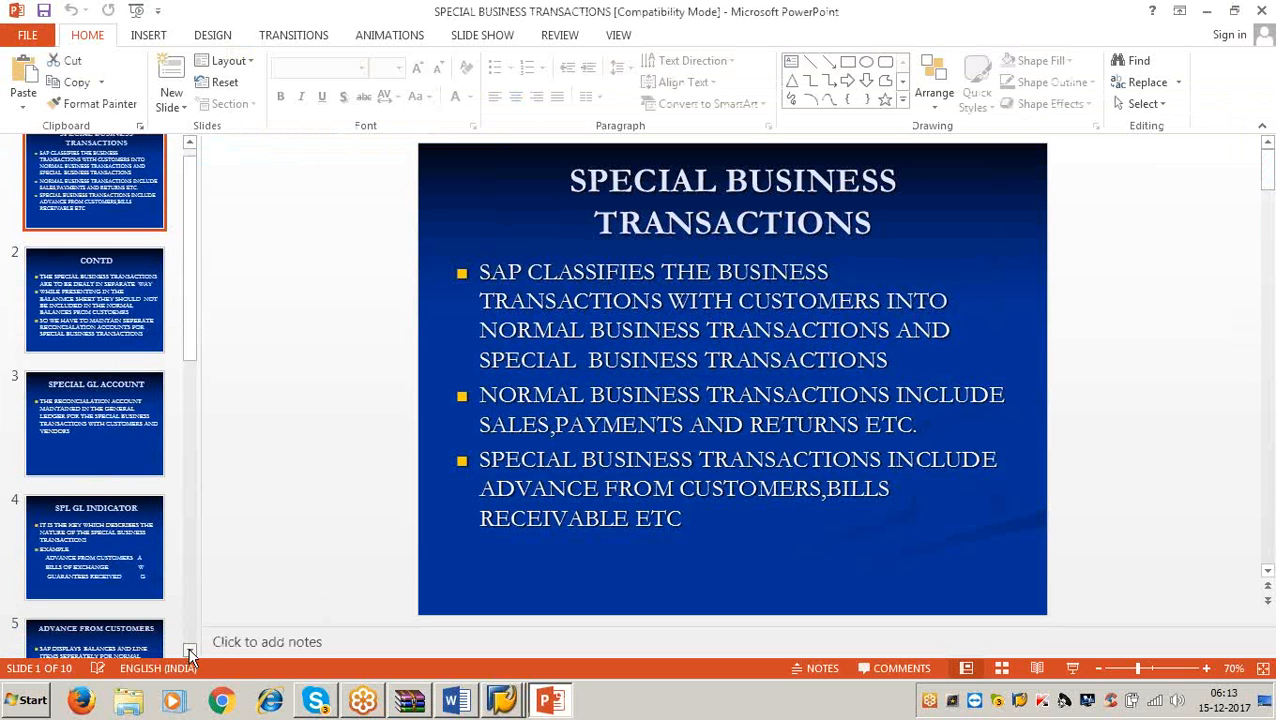
scroll(190, 651, down, 5)
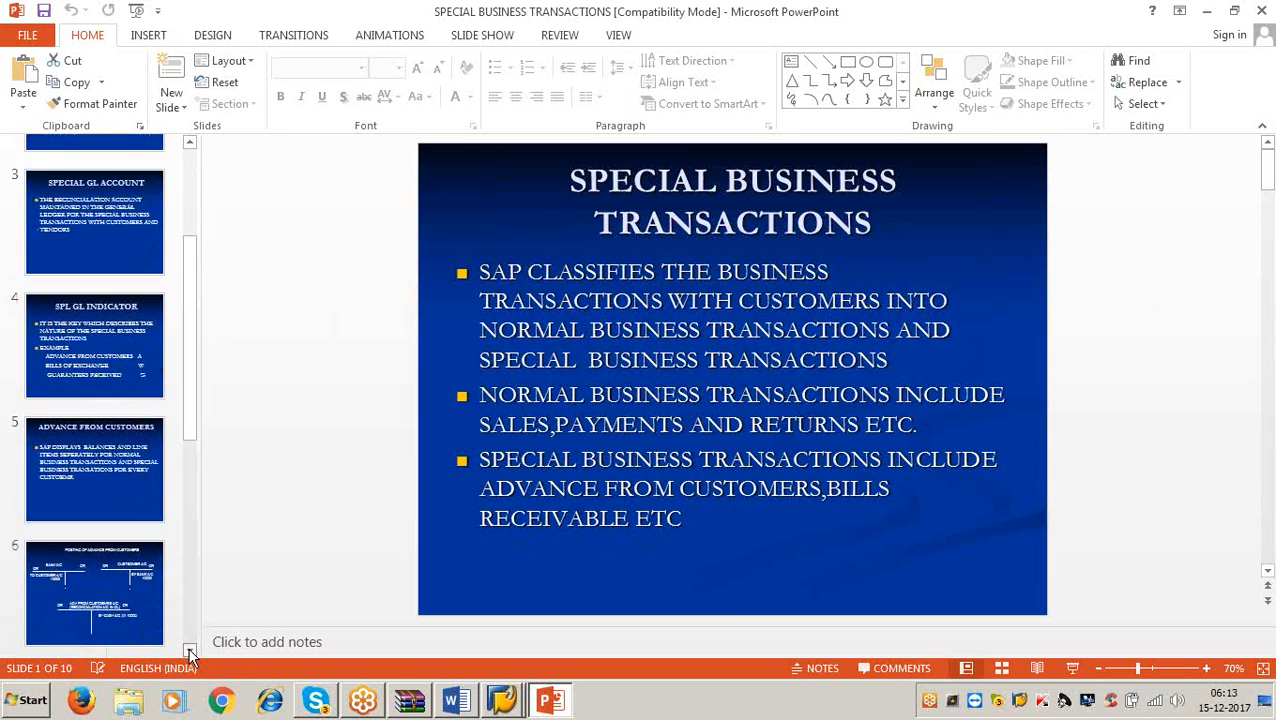
scroll(190, 655, down, 1)
click(125, 597)
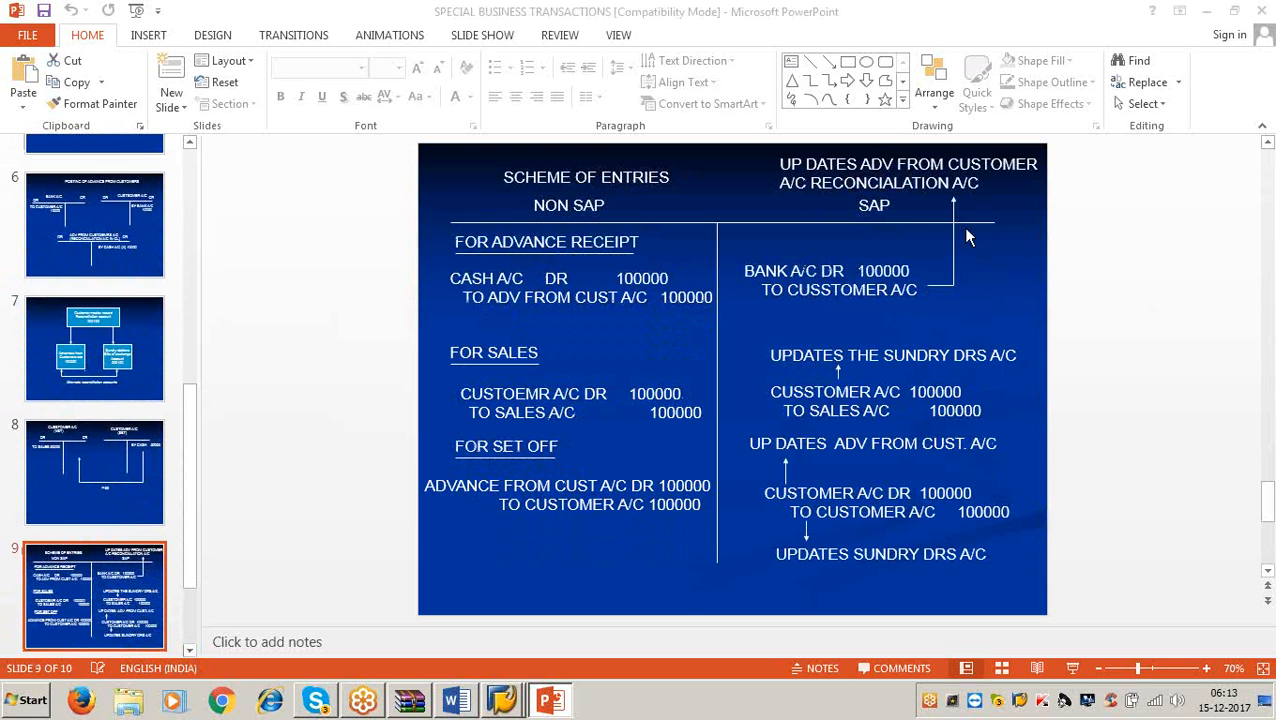
click(804, 282)
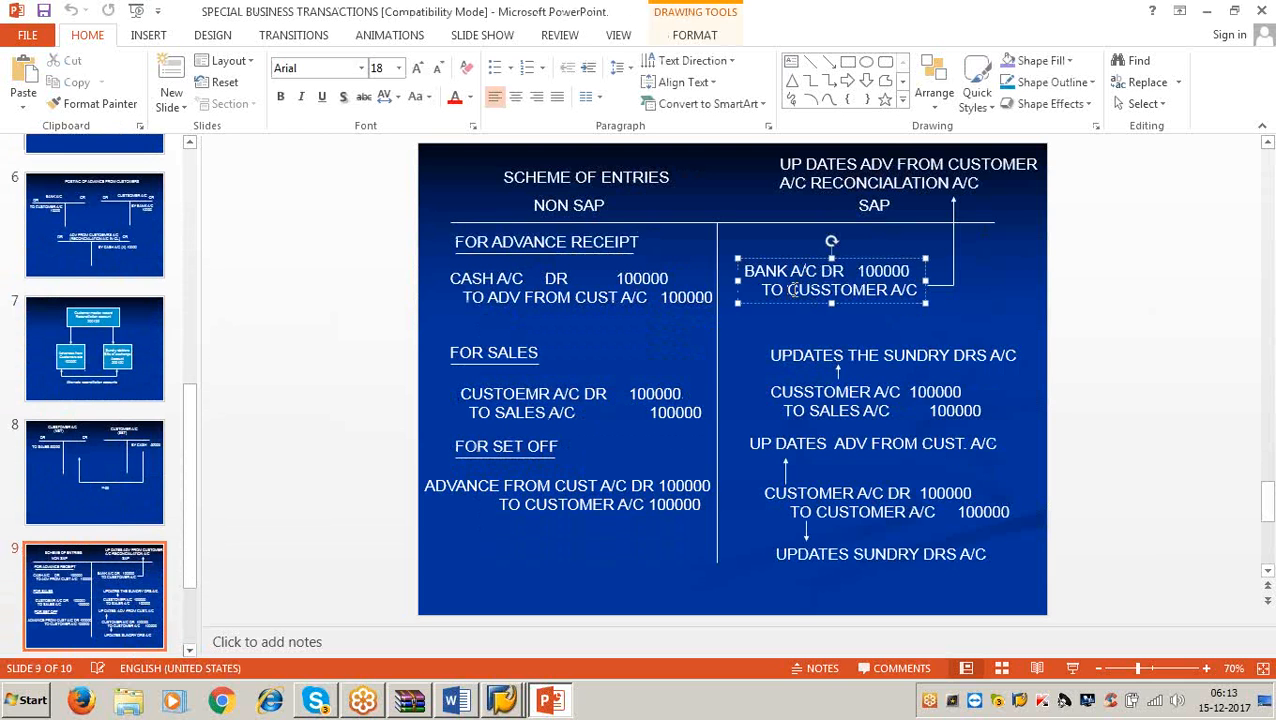
- Highlight the customer account in the SAP advance receipt entry and check the note on the reconciliation account it updates
drag(793, 289, 918, 290)
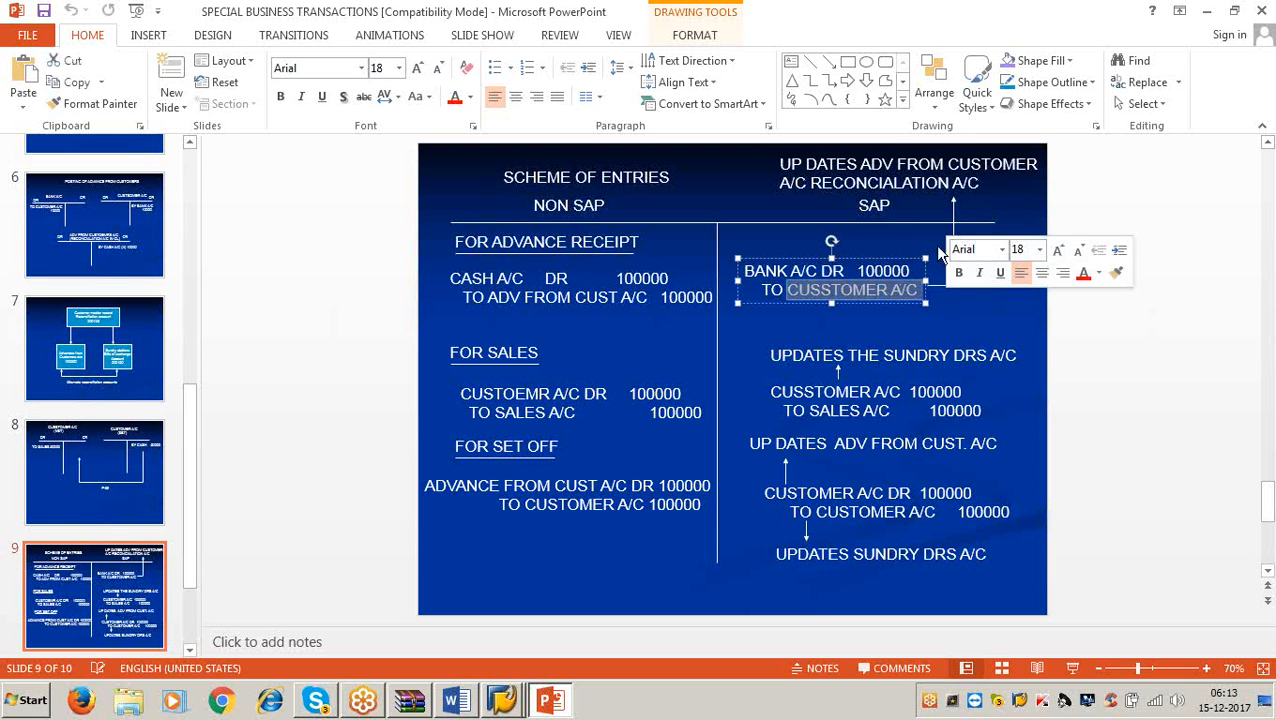
click(933, 168)
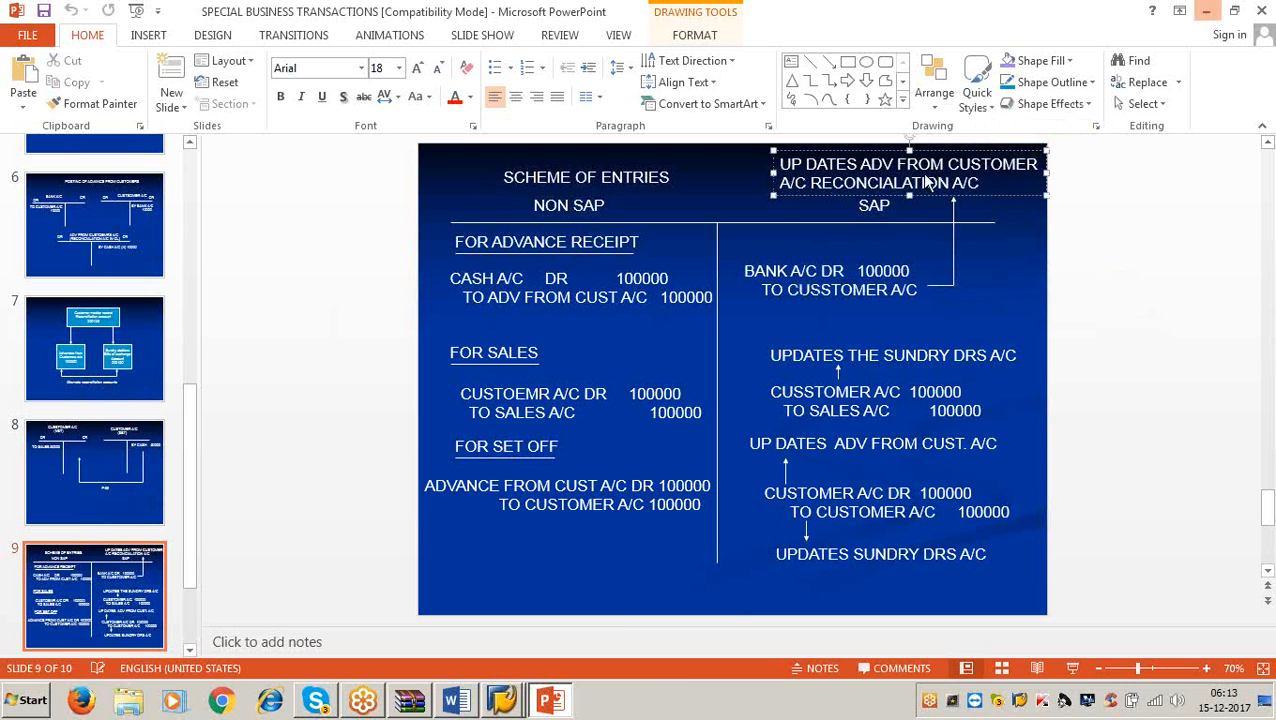
click(1206, 10)
- Look up step 4, the customer line item display, in the ACCOUNTS RECEIVABLE Word document, then return to SAP
click(455, 700)
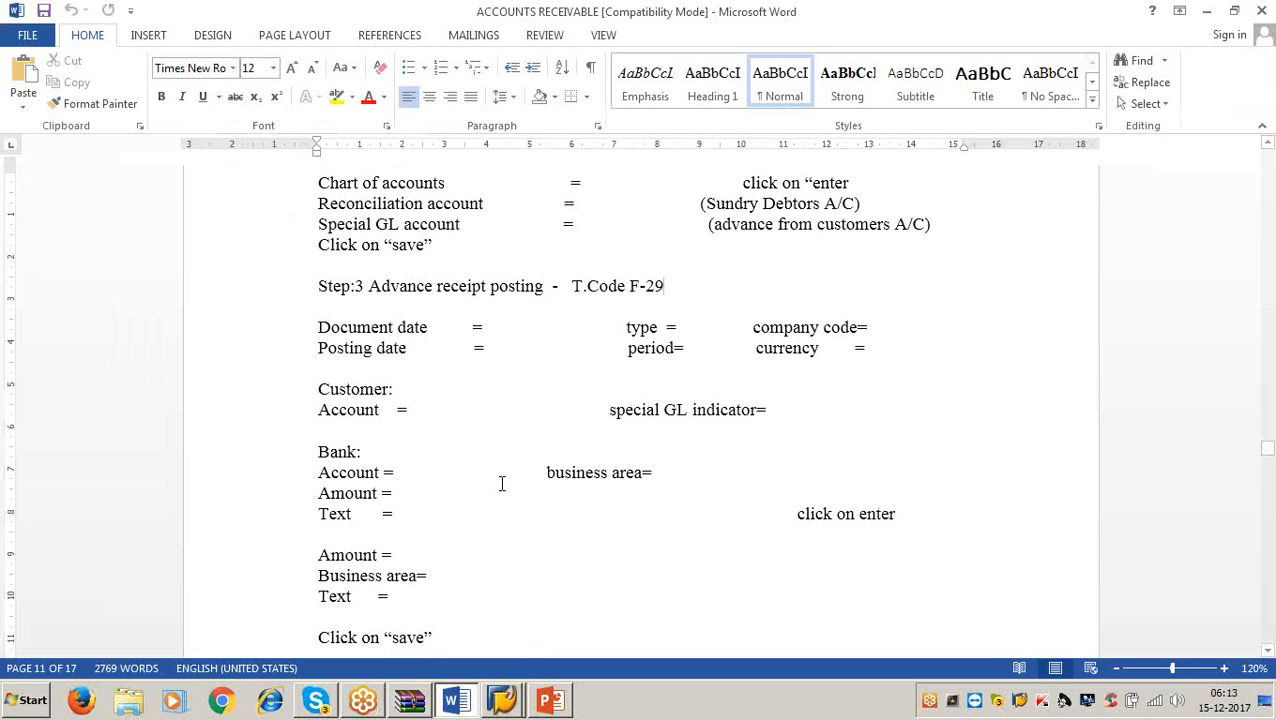
scroll(502, 484, down, 7)
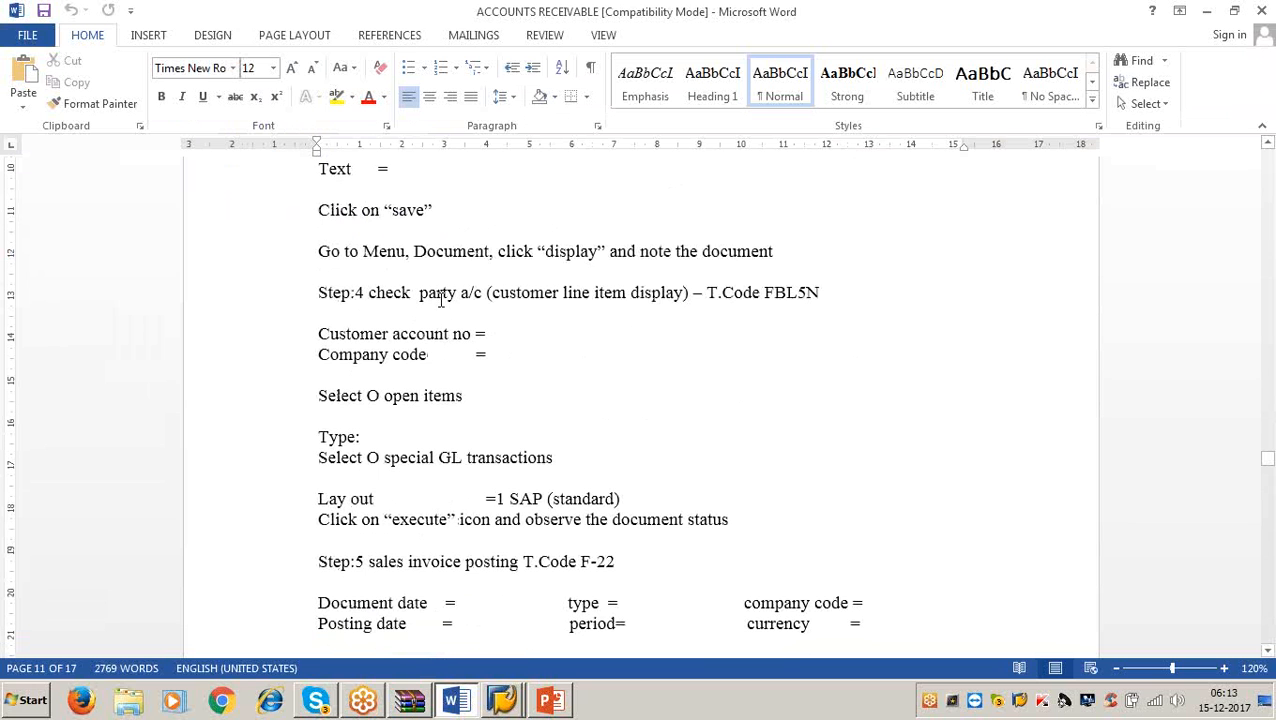
click(825, 292)
click(1206, 10)
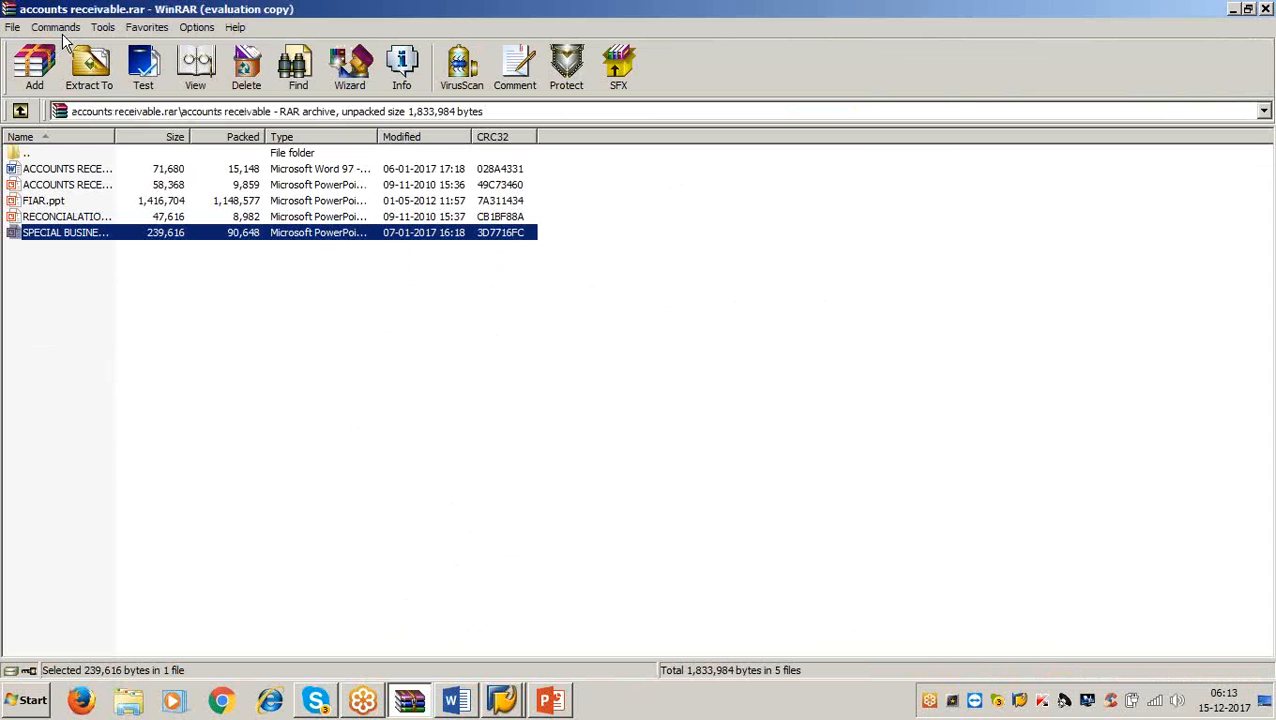
click(1233, 9)
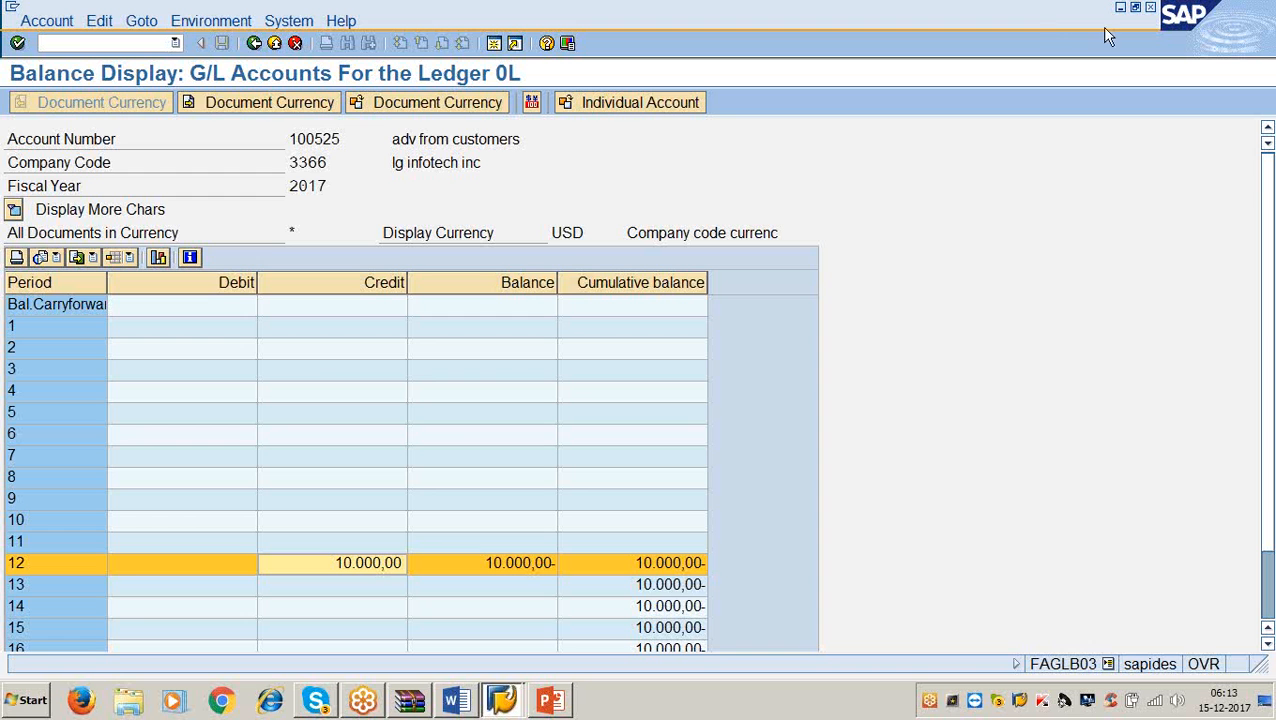
- Open transaction FBL5N in place of the balance display and enter the customer's account number for the line item selection
click(76, 42)
text(/)
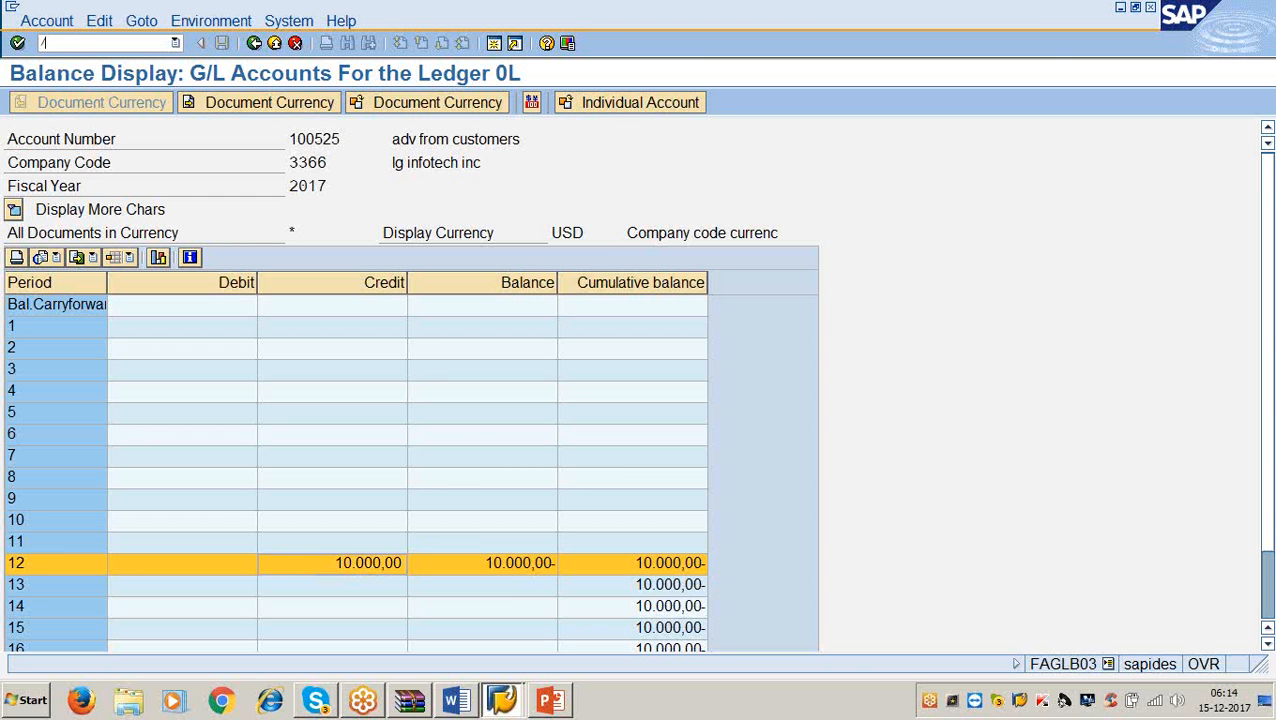
text(nfbl5h)
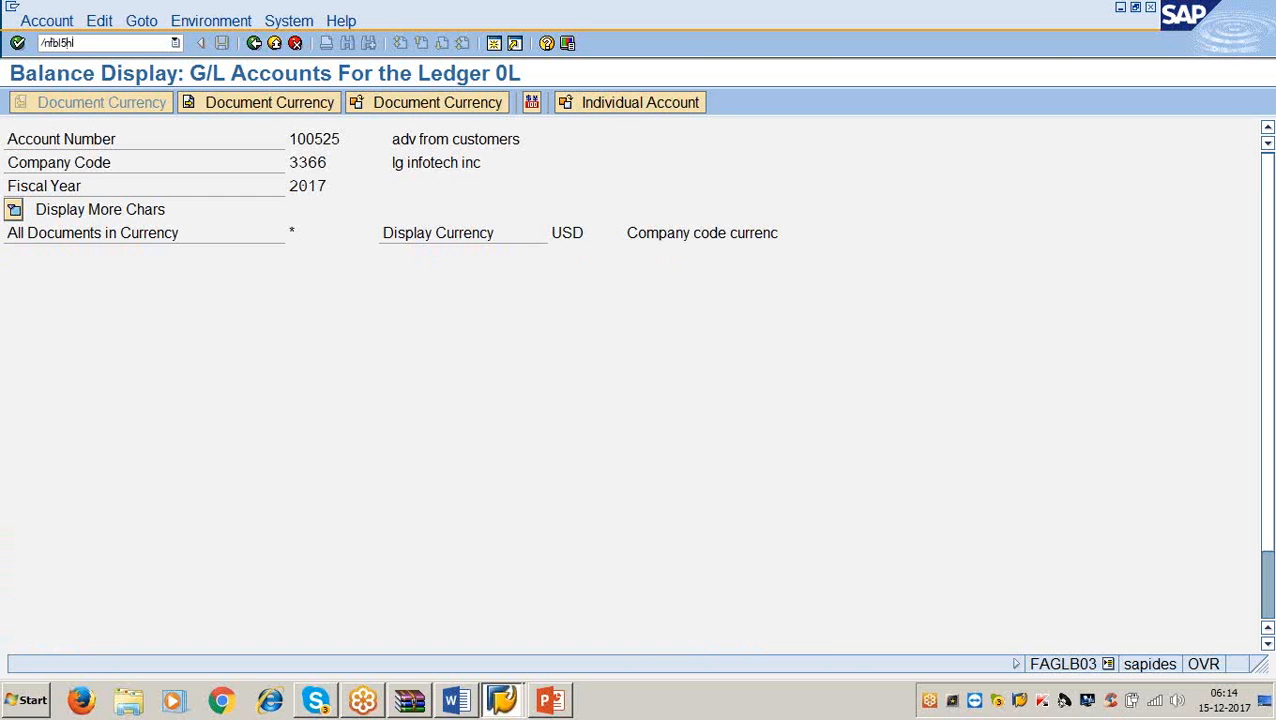
key(Return)
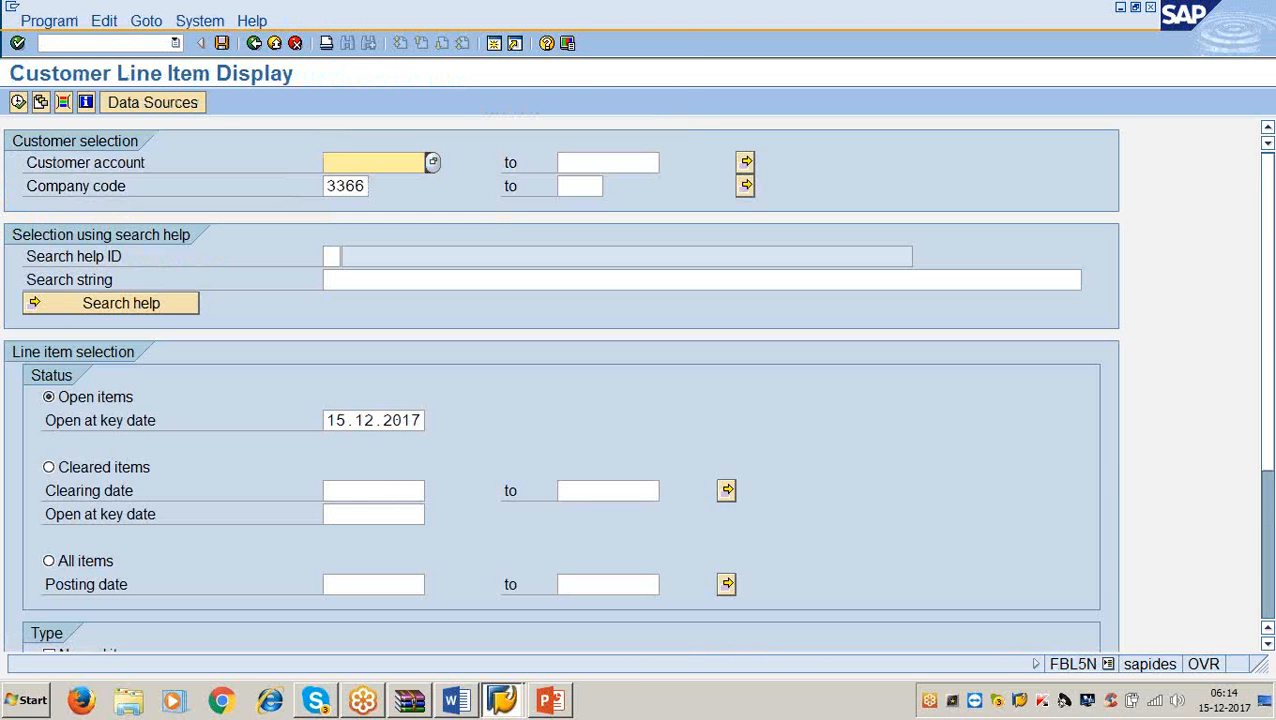
text(100301)
- Restrict the item type to special G/L transactions instead of normal items and display the customer's open items
scroll(514, 410, down, 1)
scroll(510, 410, down, 3)
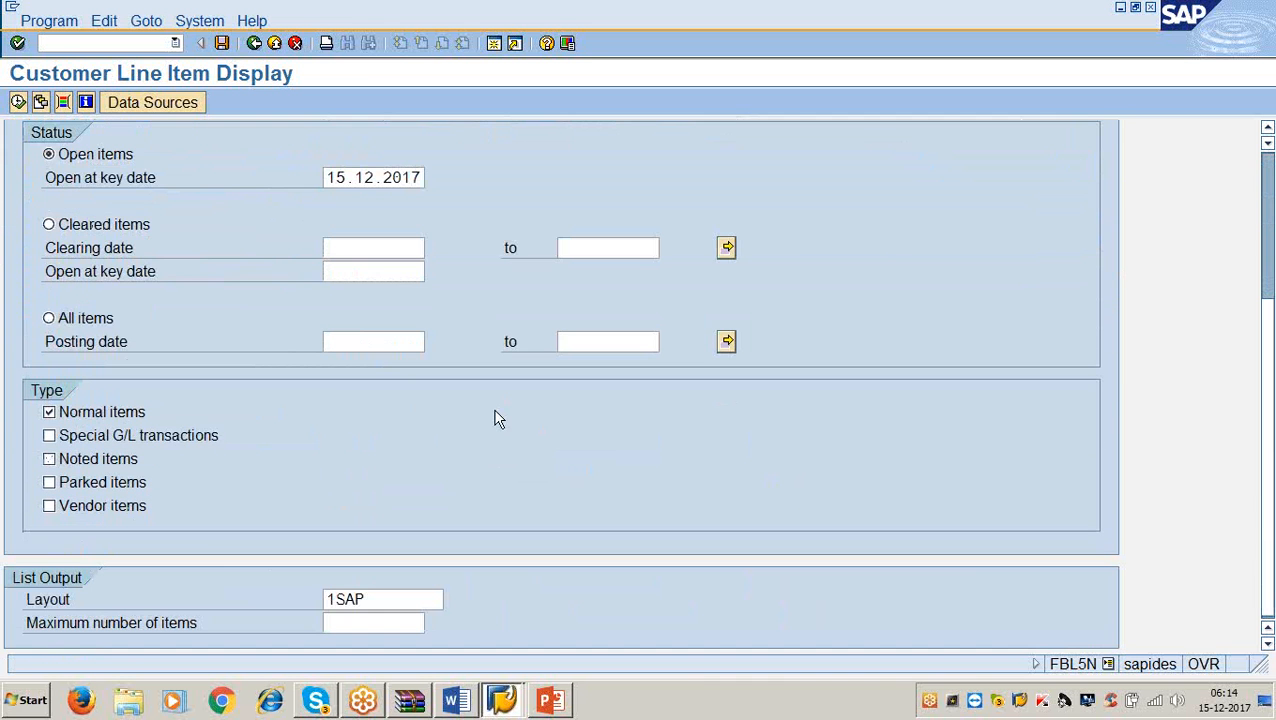
click(51, 417)
click(51, 417)
click(50, 437)
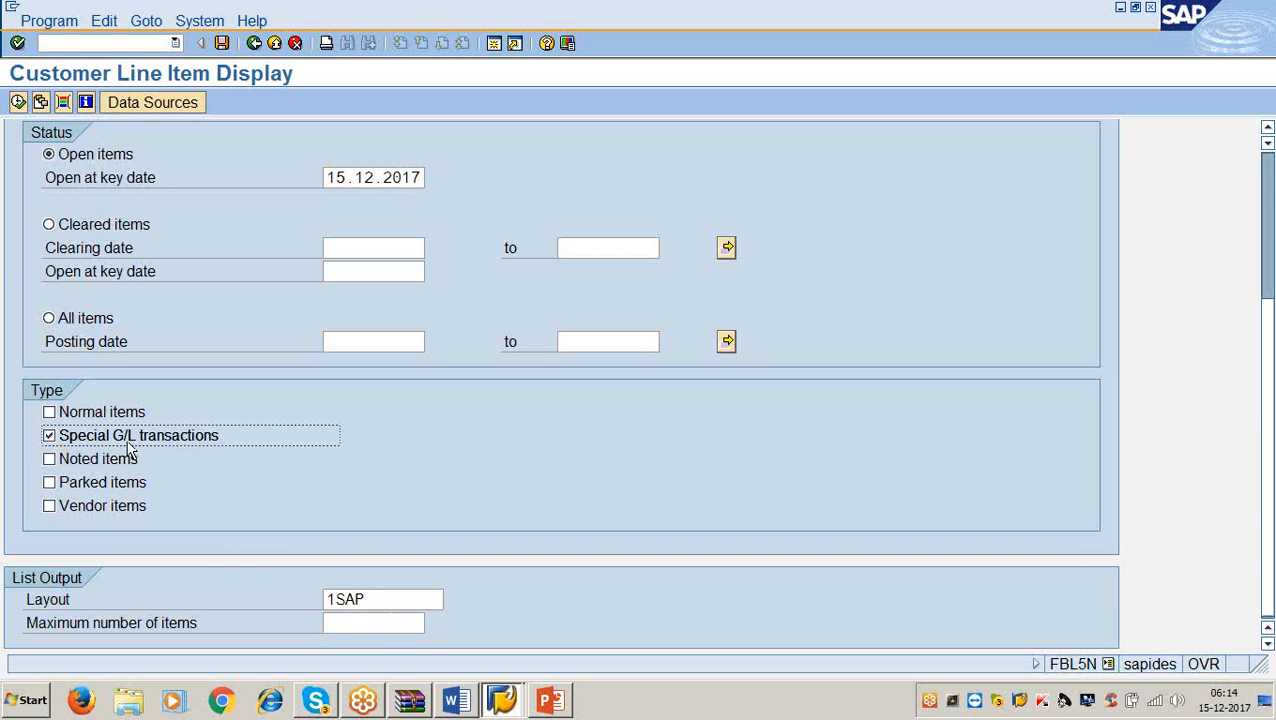
click(384, 605)
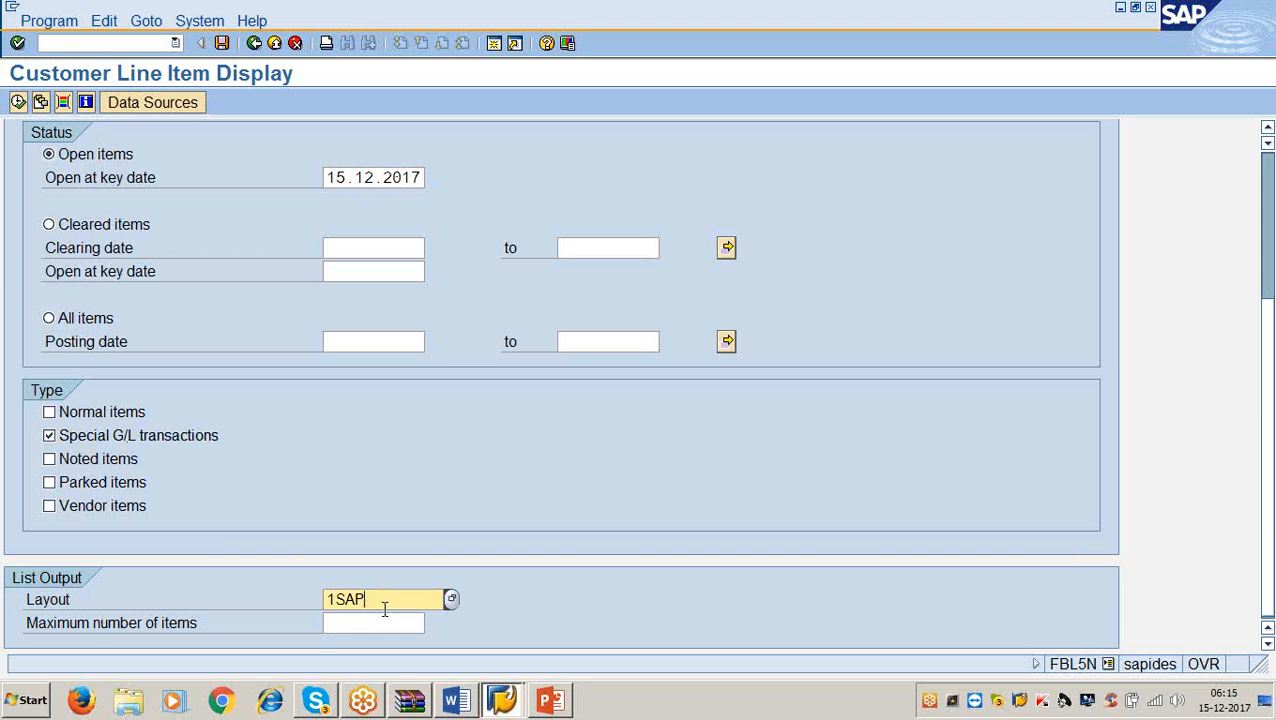
click(18, 104)
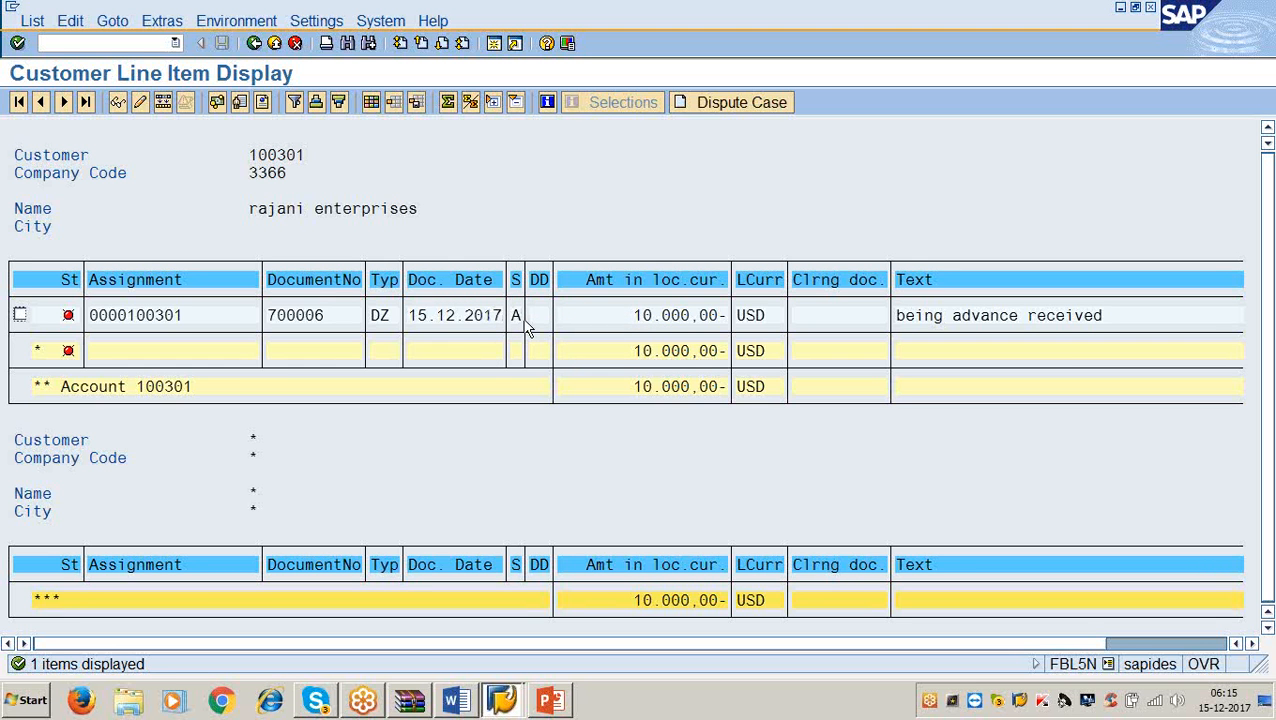
- Look up the sales invoice posting step in the Word document and open transaction F-22 in SAP
click(455, 700)
scroll(424, 486, down, 5)
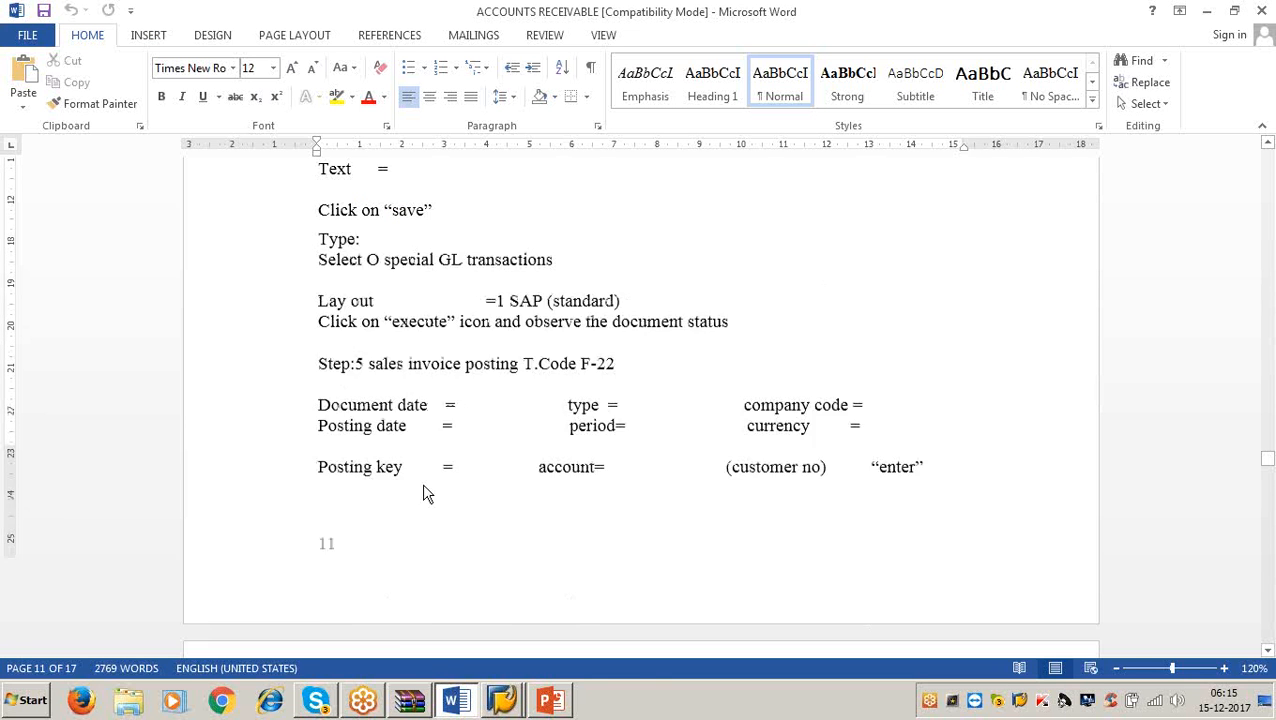
click(1208, 14)
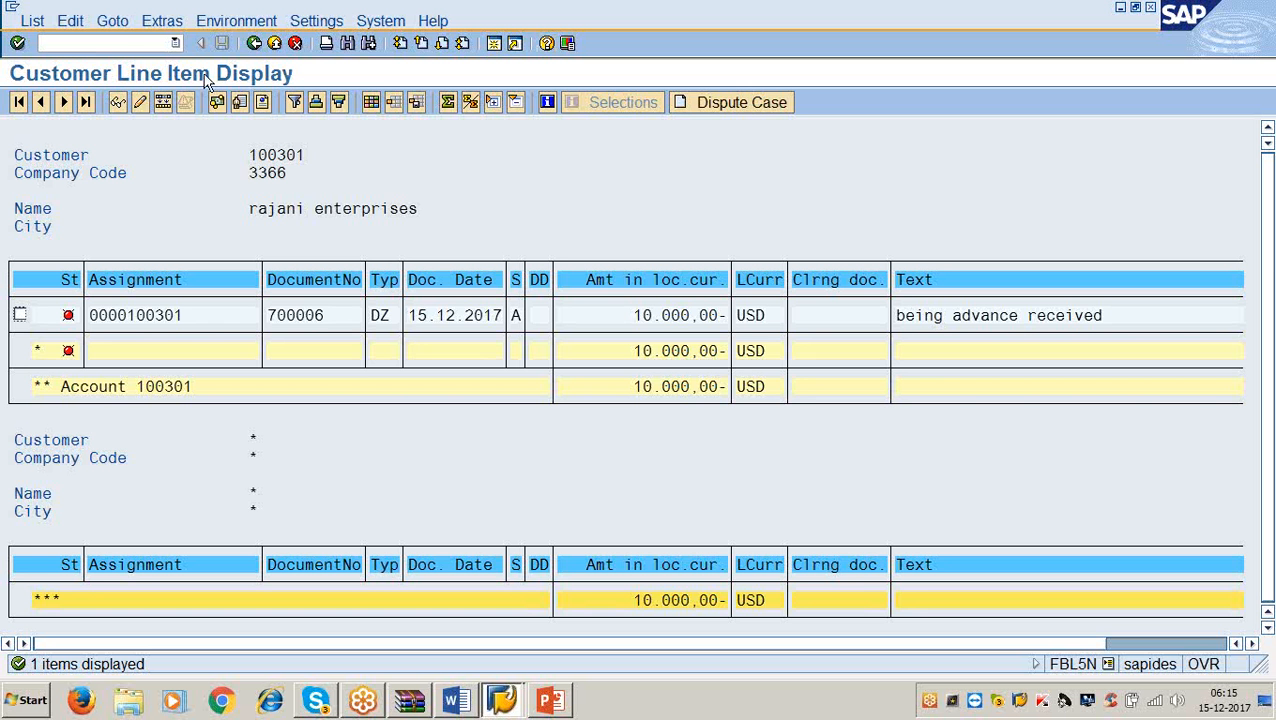
text(/nf-22)
key(Return)
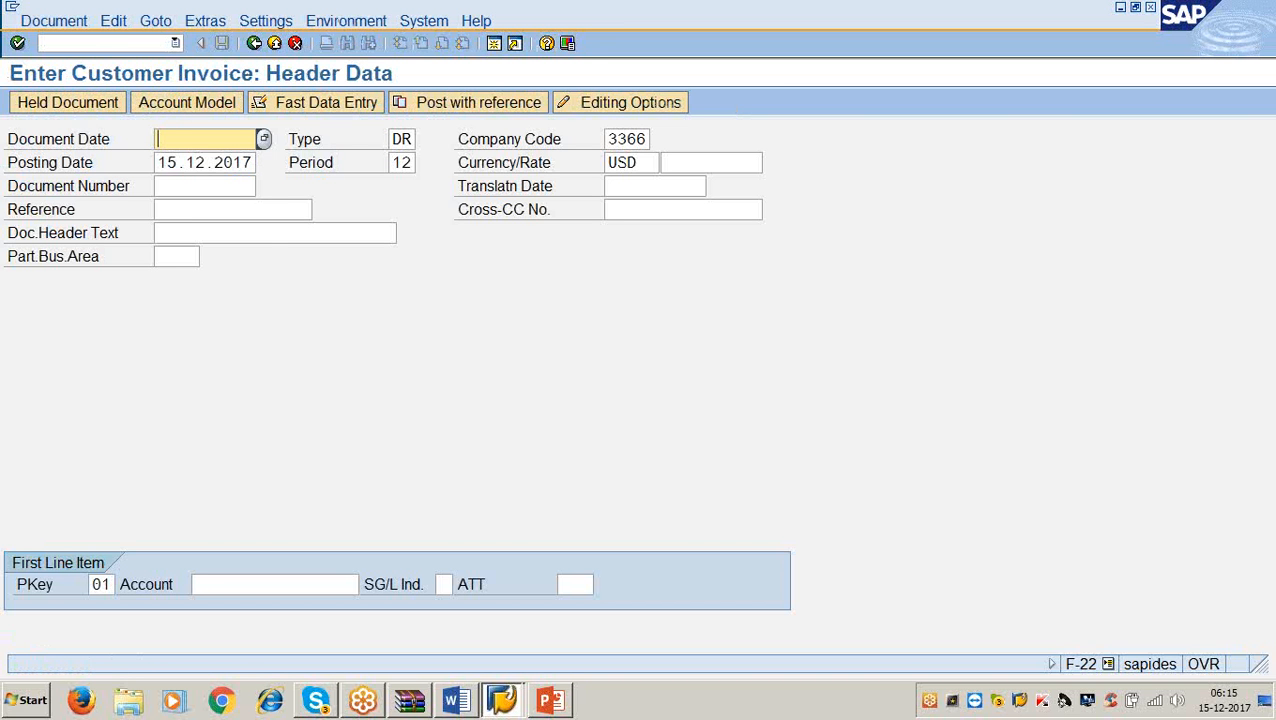
- Set the customer invoice's document date to 15.12.2017
text(15.1.2.2017)
key(BackSpace)
key(BackSpace)
key(BackSpace)
key(BackSpace)
key(BackSpace)
key(BackSpace)
key(BackSpace)
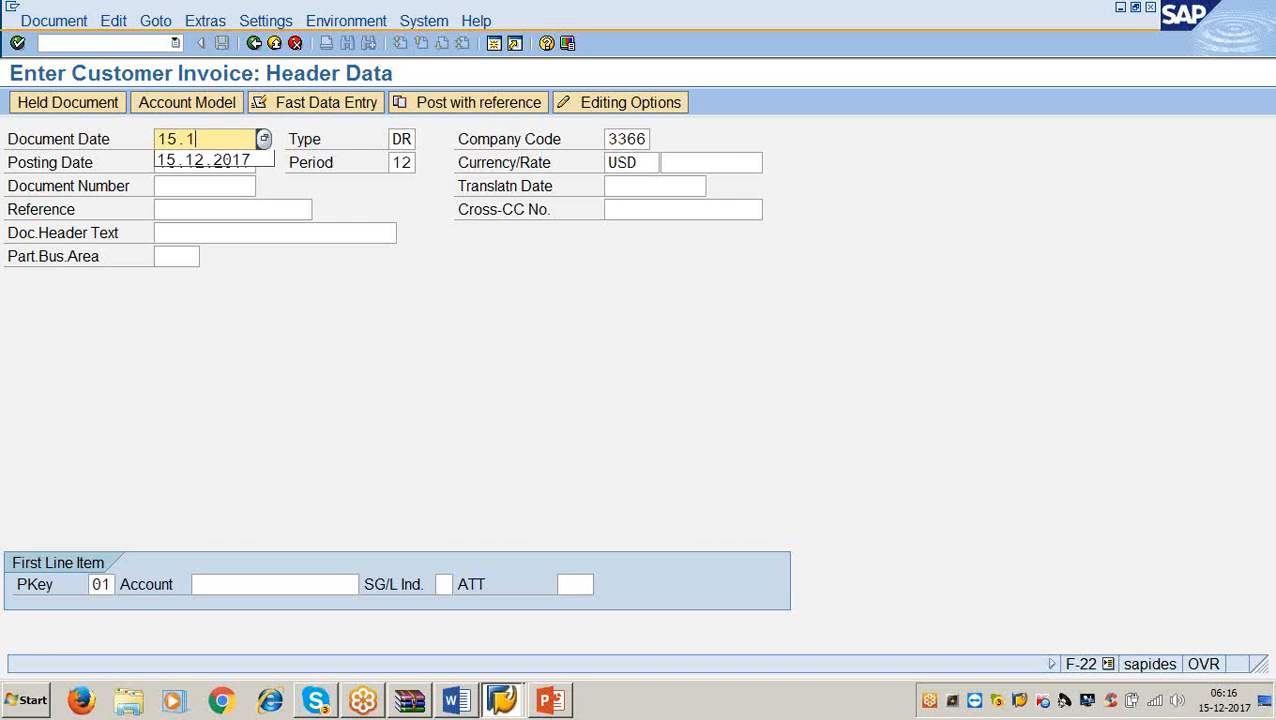
key(Down)
key(Return)
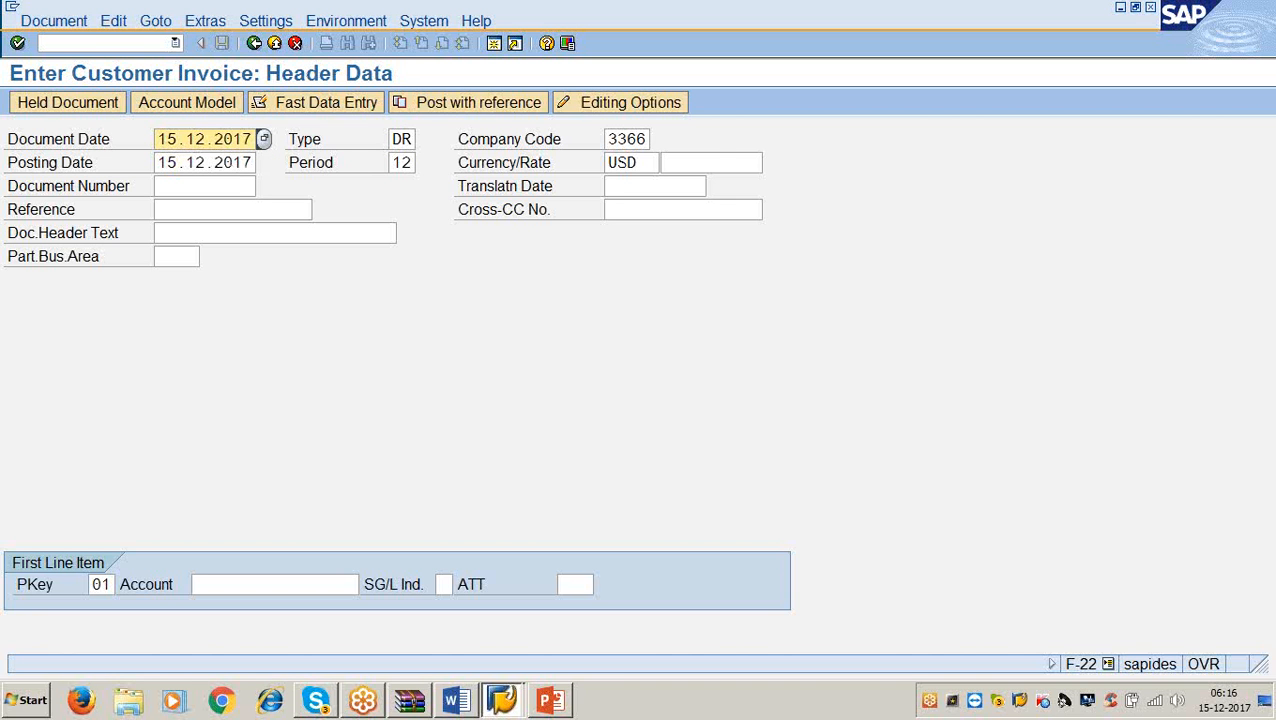
- Check the document type, company code, posting date, period and currency in the invoice header
click(392, 139)
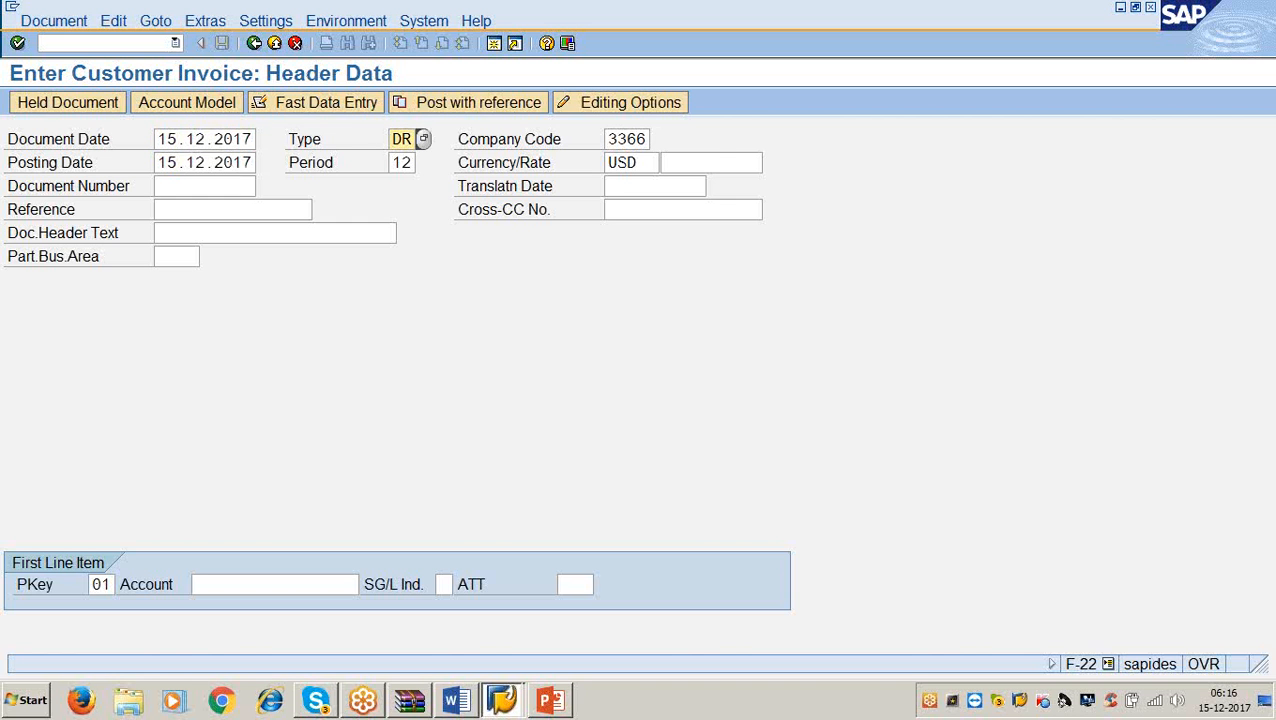
click(607, 139)
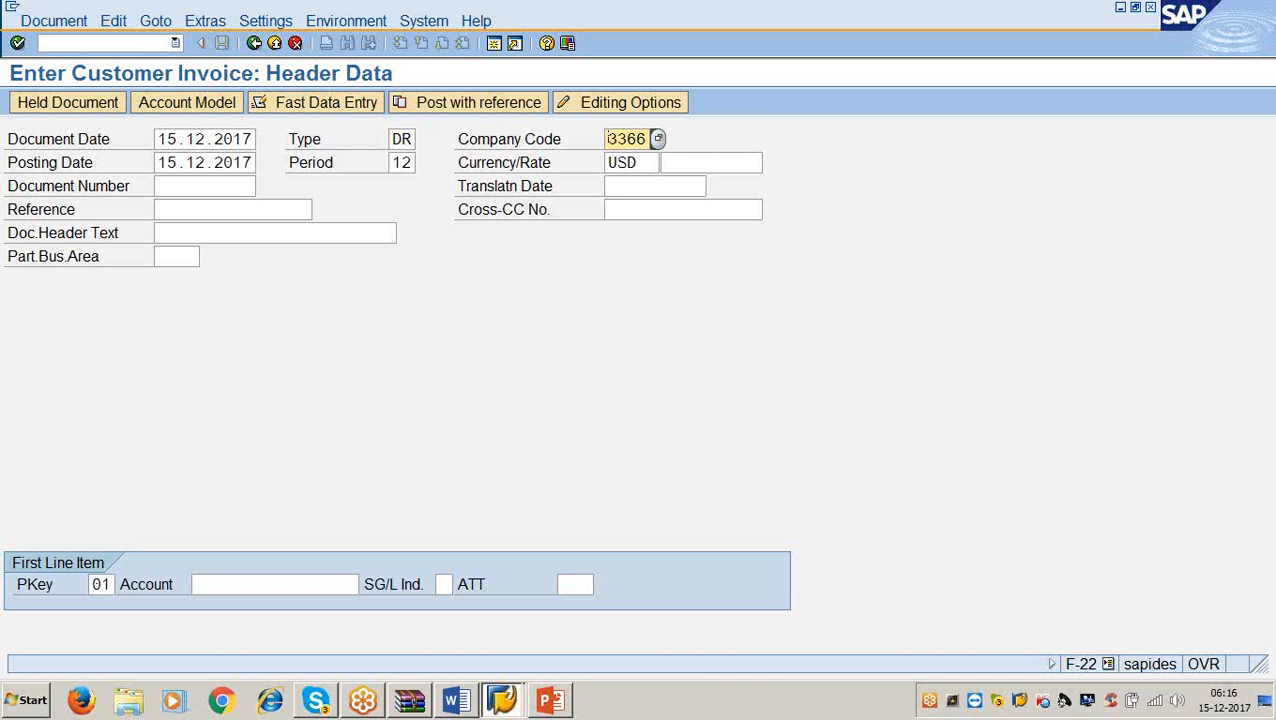
click(158, 162)
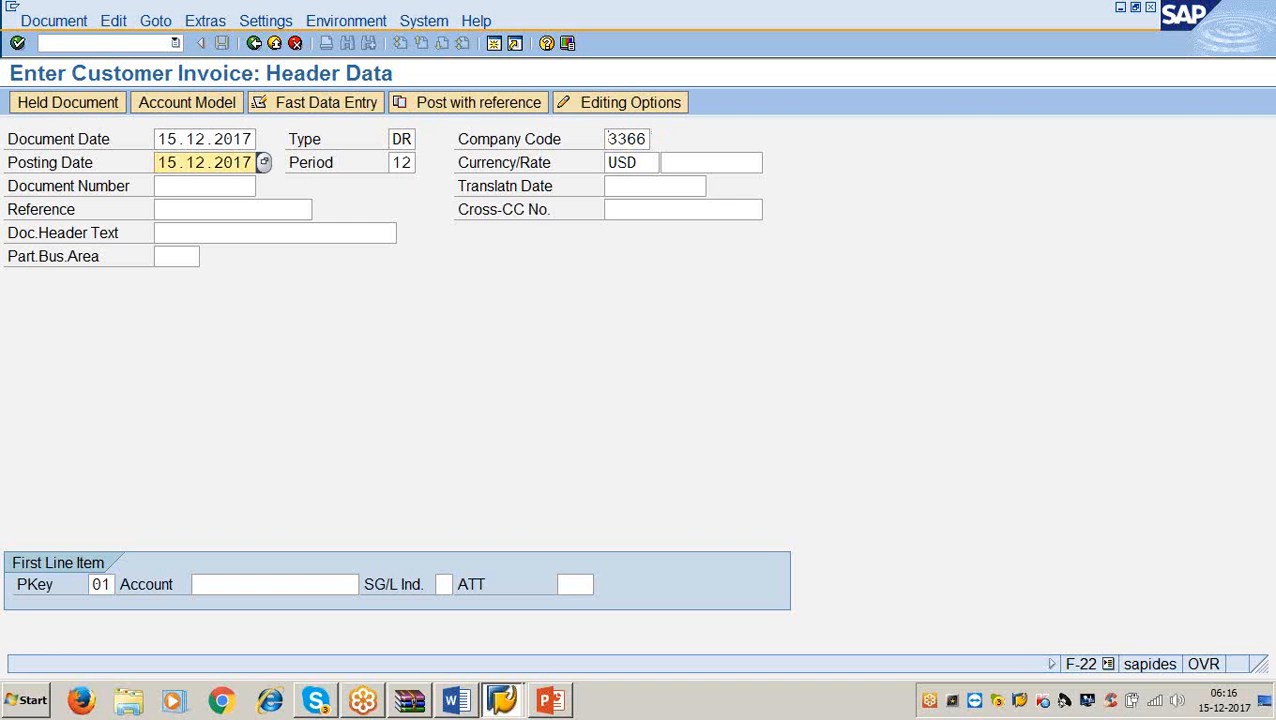
click(401, 162)
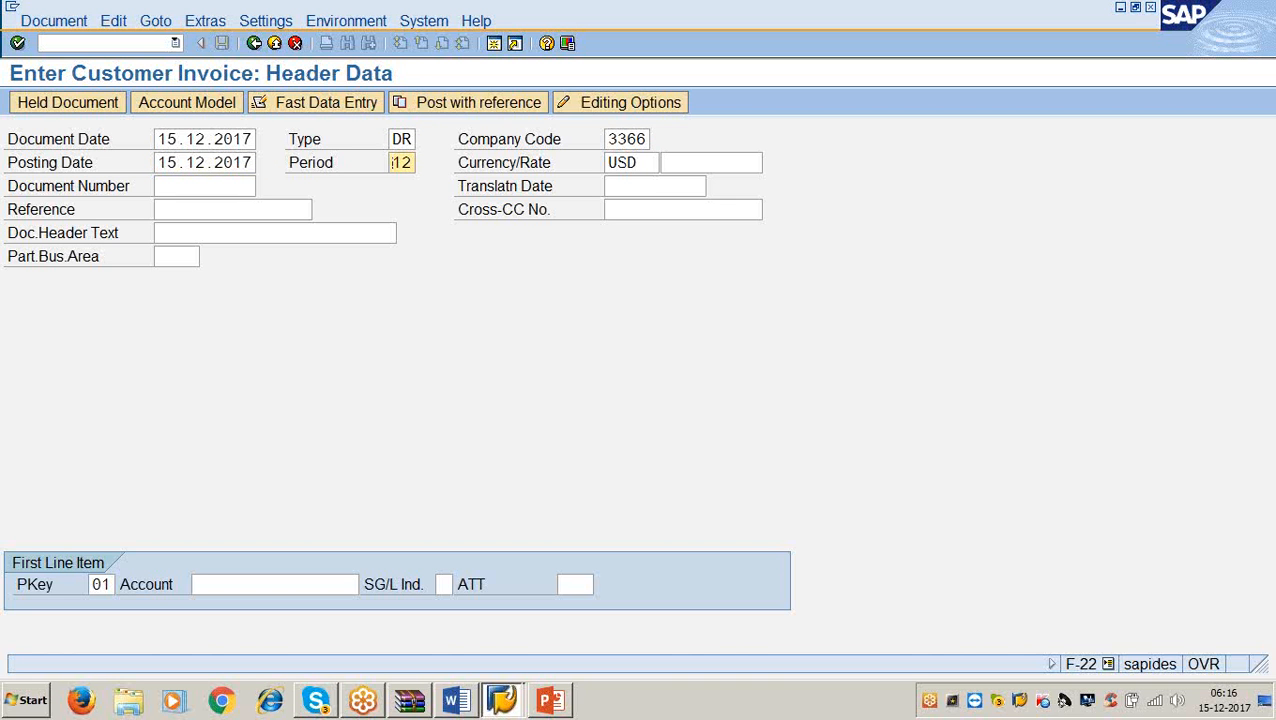
click(610, 162)
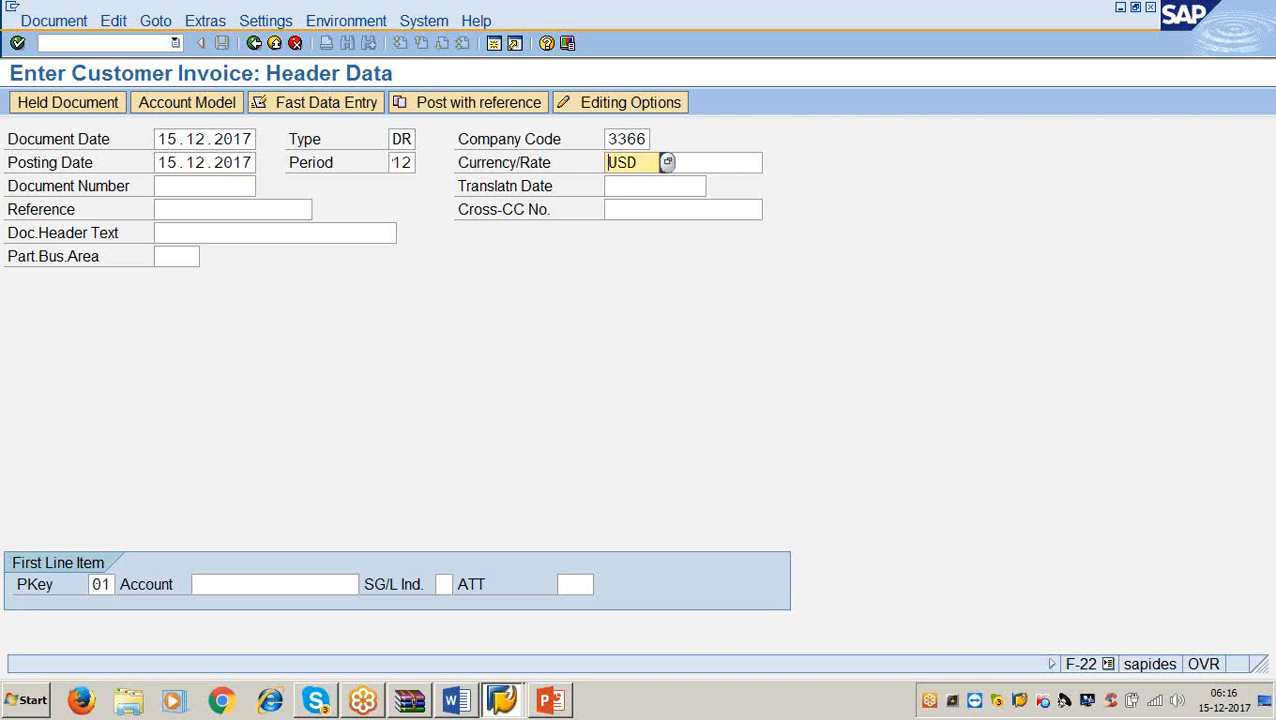
- Enter the customer's account number for the first line item and proceed to the customer item screen
key(Tab)
key(Tab)
key(Tab)
key(Tab)
key(Tab)
key(Tab)
key(Tab)
key(Tab)
key(Tab)
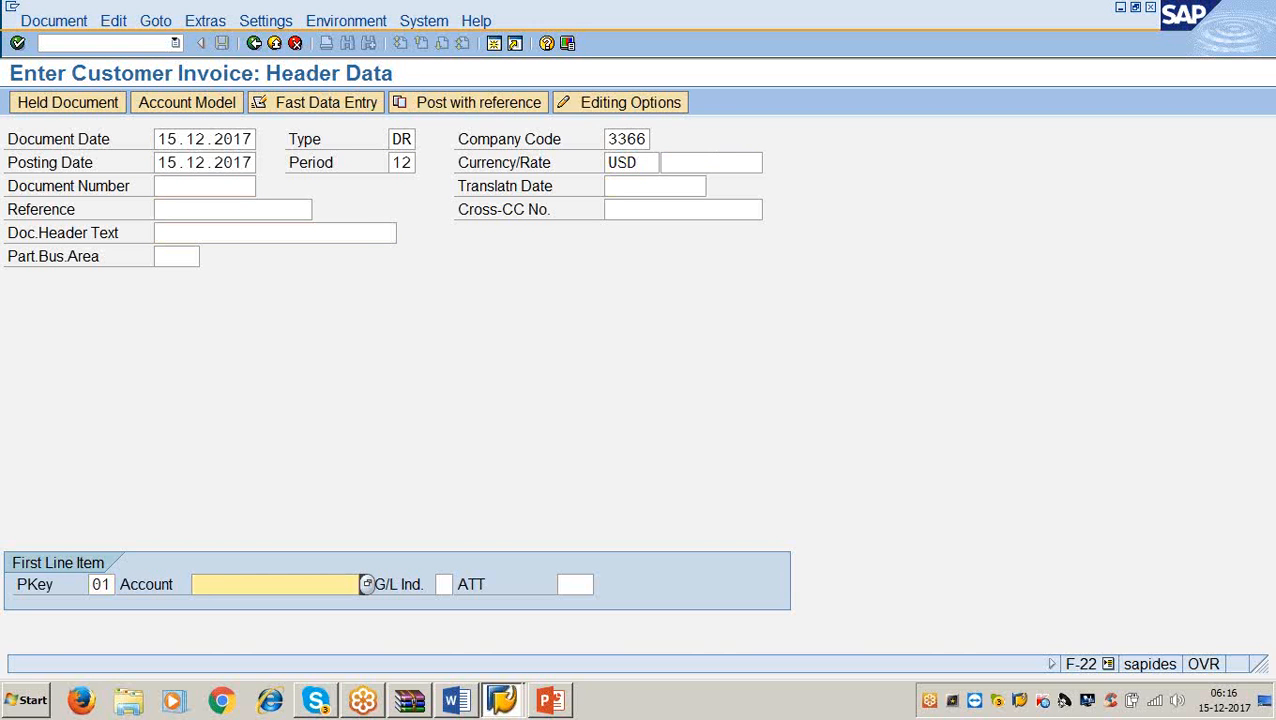
text(100301)
key(Return)
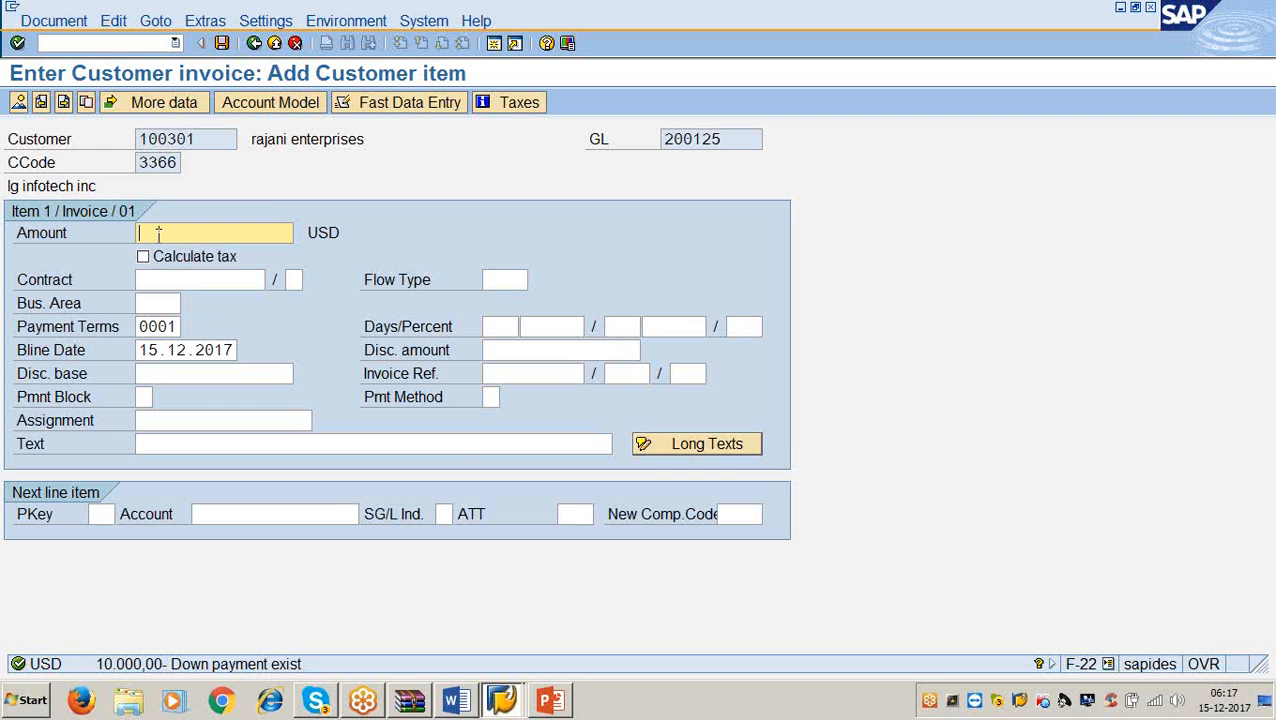
- Set the customer item's amount to 10000 USD and its business area to 3366
text(100000)
key(BackSpace)
key(Tab)
key(Tab)
key(Tab)
key(Tab)
key(Tab)
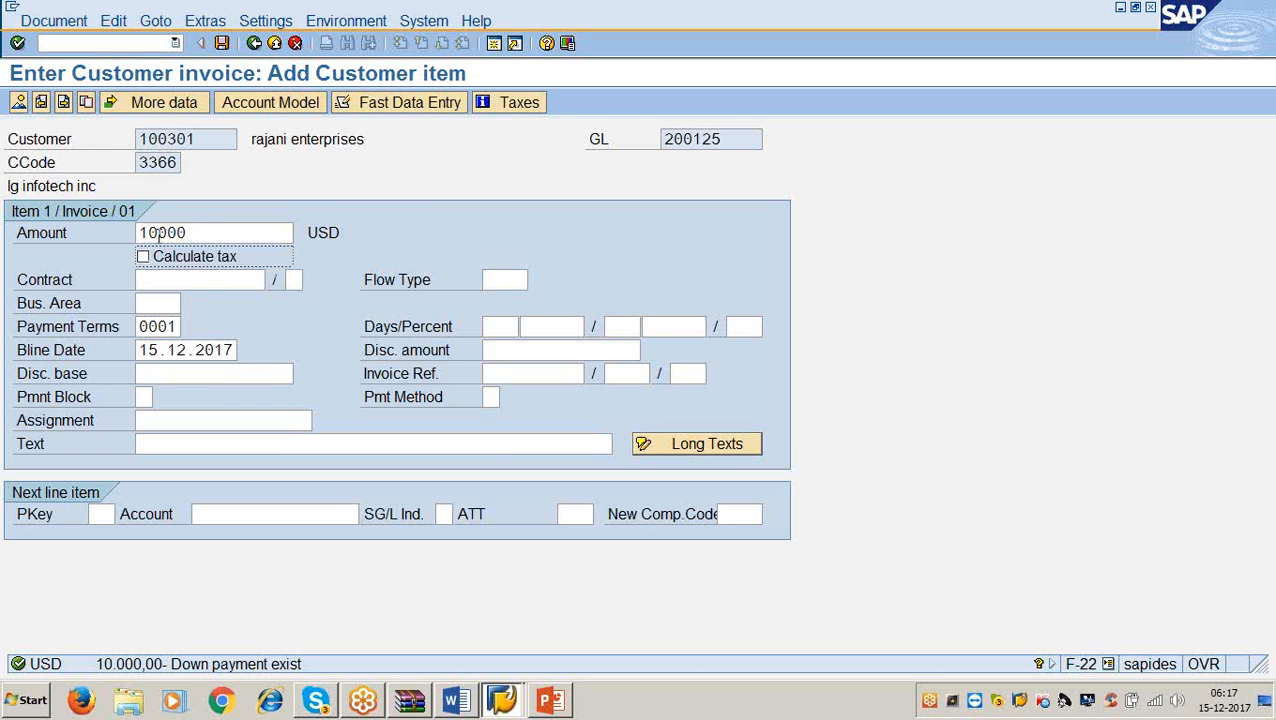
text(3366)
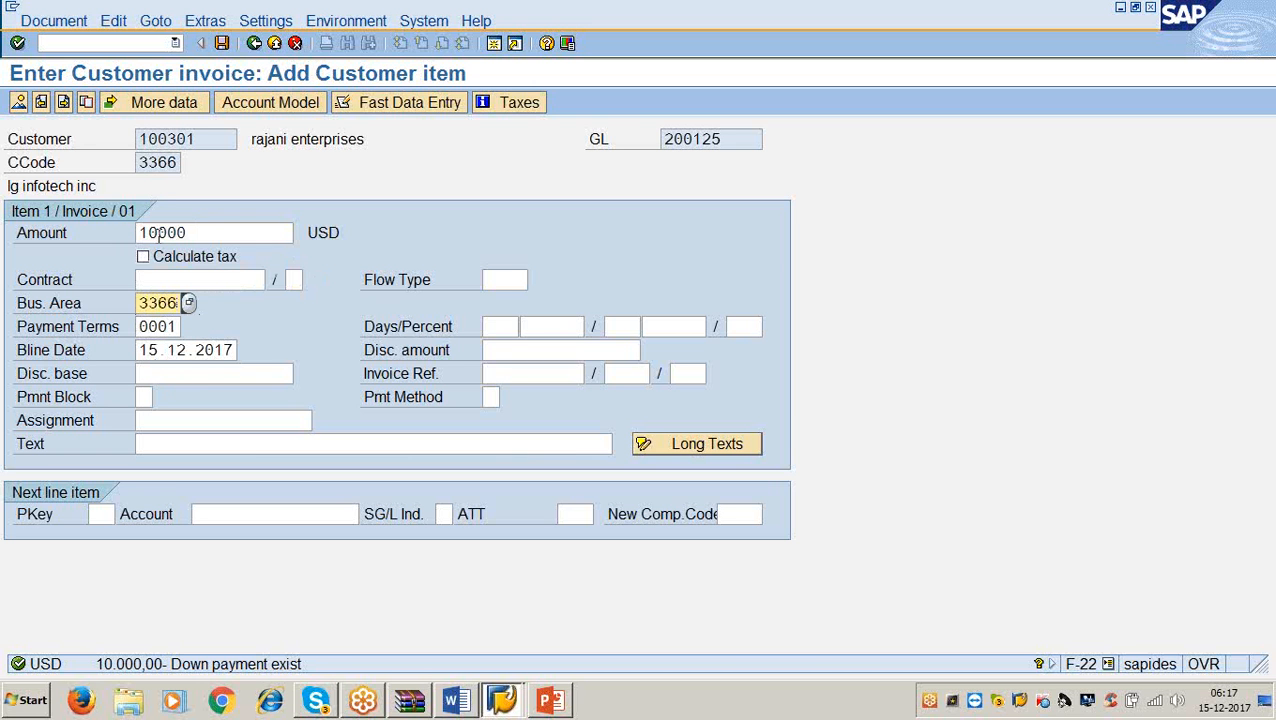
- Keep the default payment terms and baseline date, and enter the customer item's text as "being goods sold"
key(Tab)
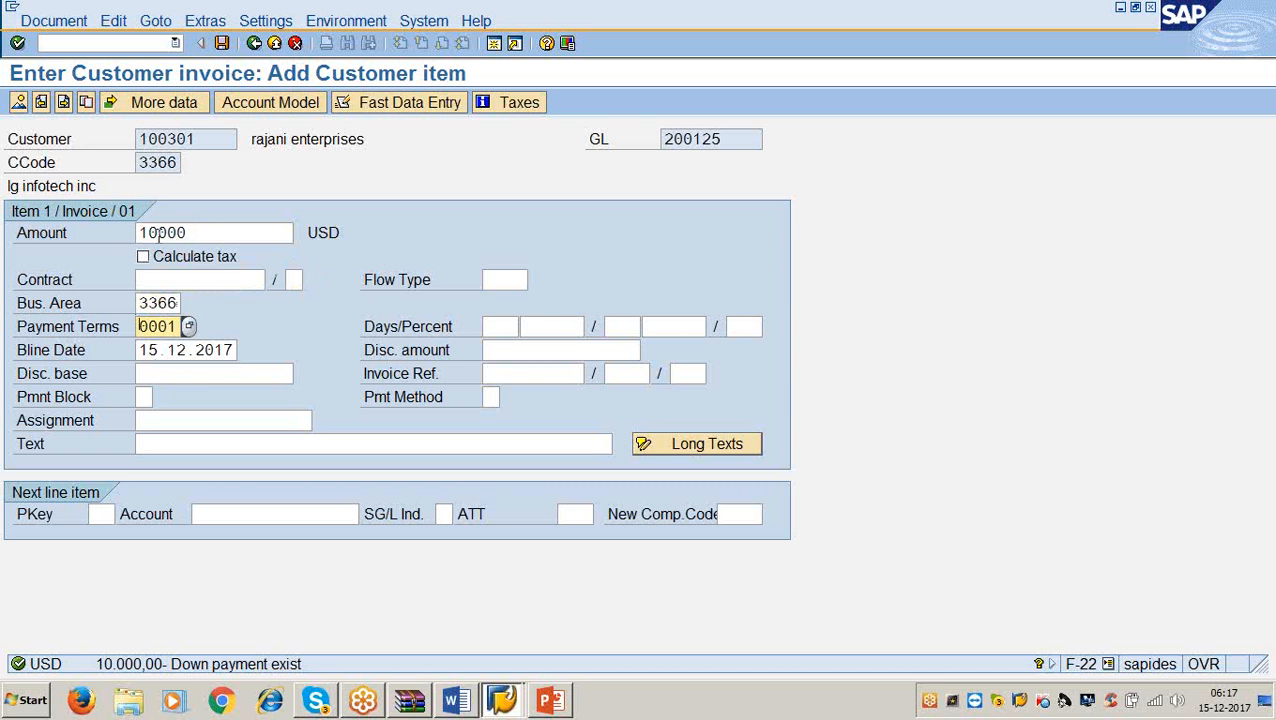
key(Tab)
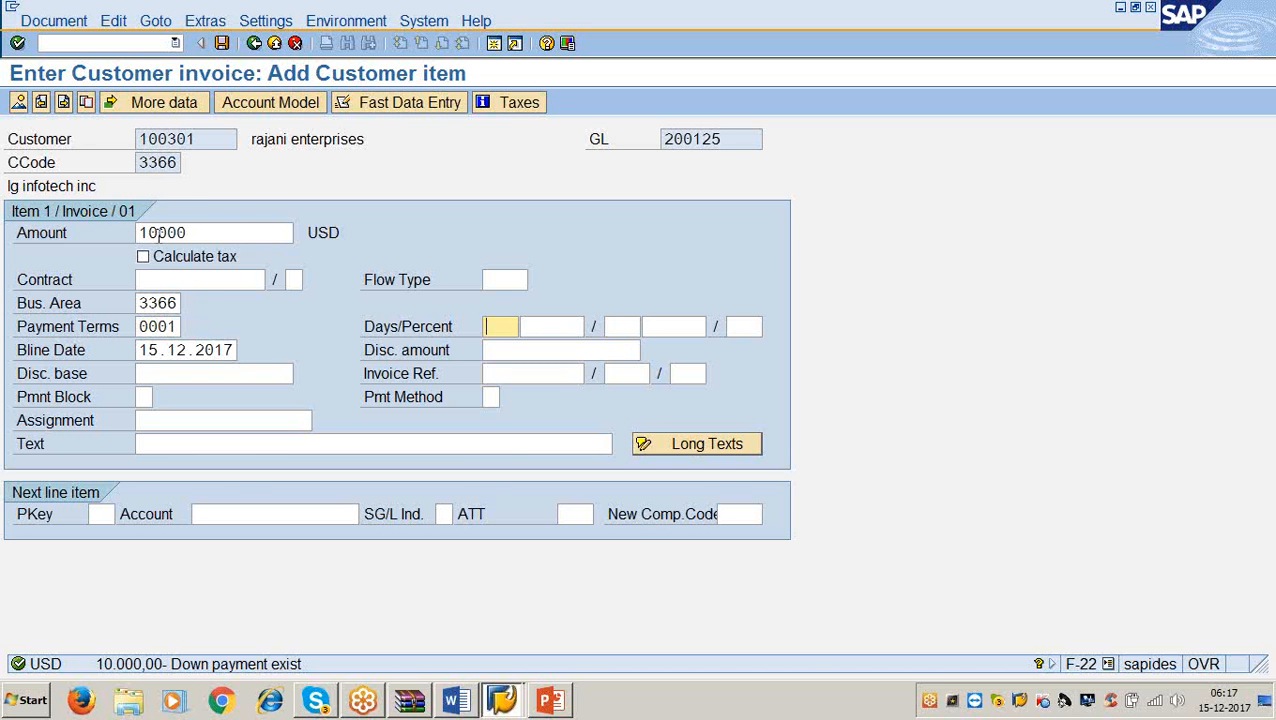
key(Tab)
key(Tab)
key(Tab)
key(Tab)
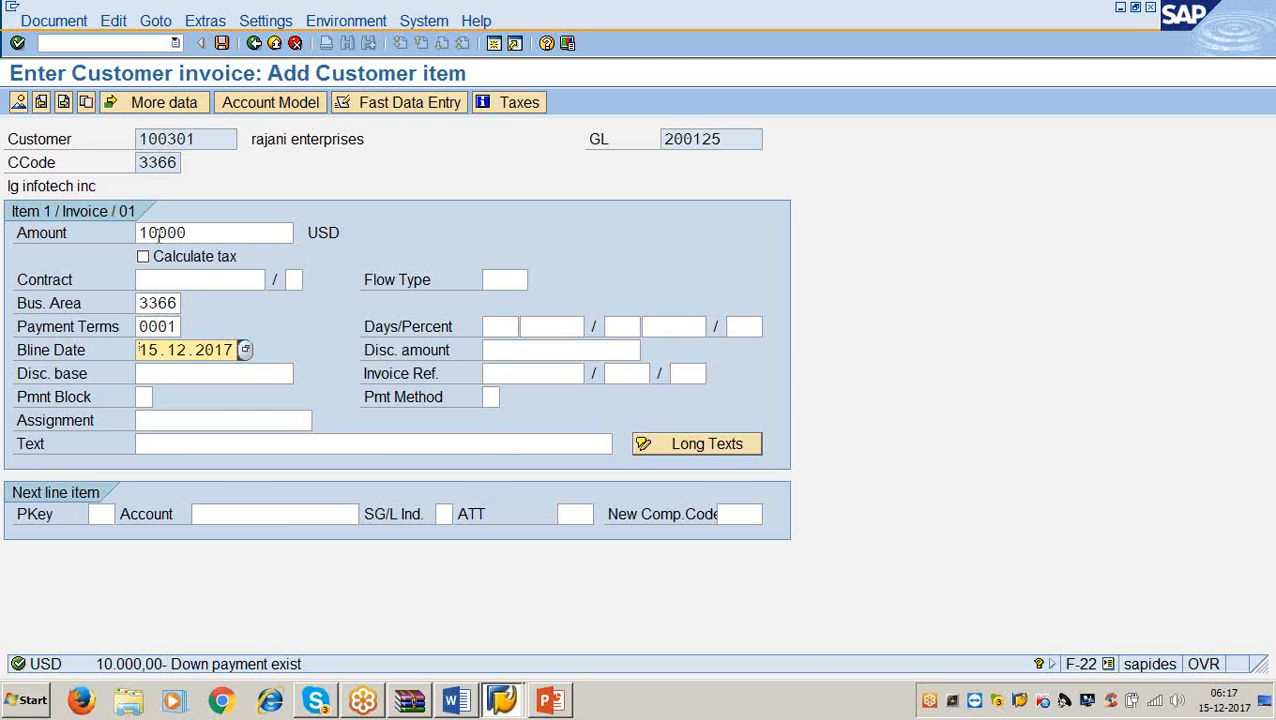
key(Tab)
key(Tab)
key(Tab)
key(Tab)
key(Tab)
key(Tab)
key(Tab)
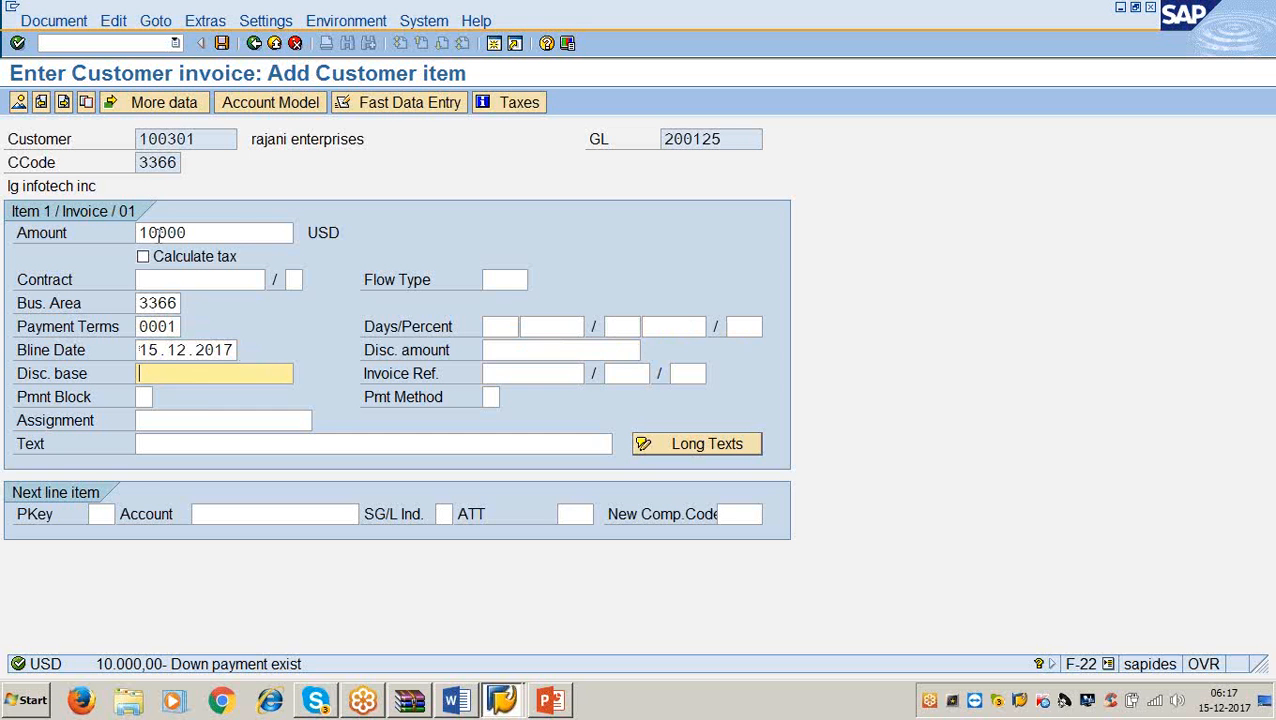
key(Tab)
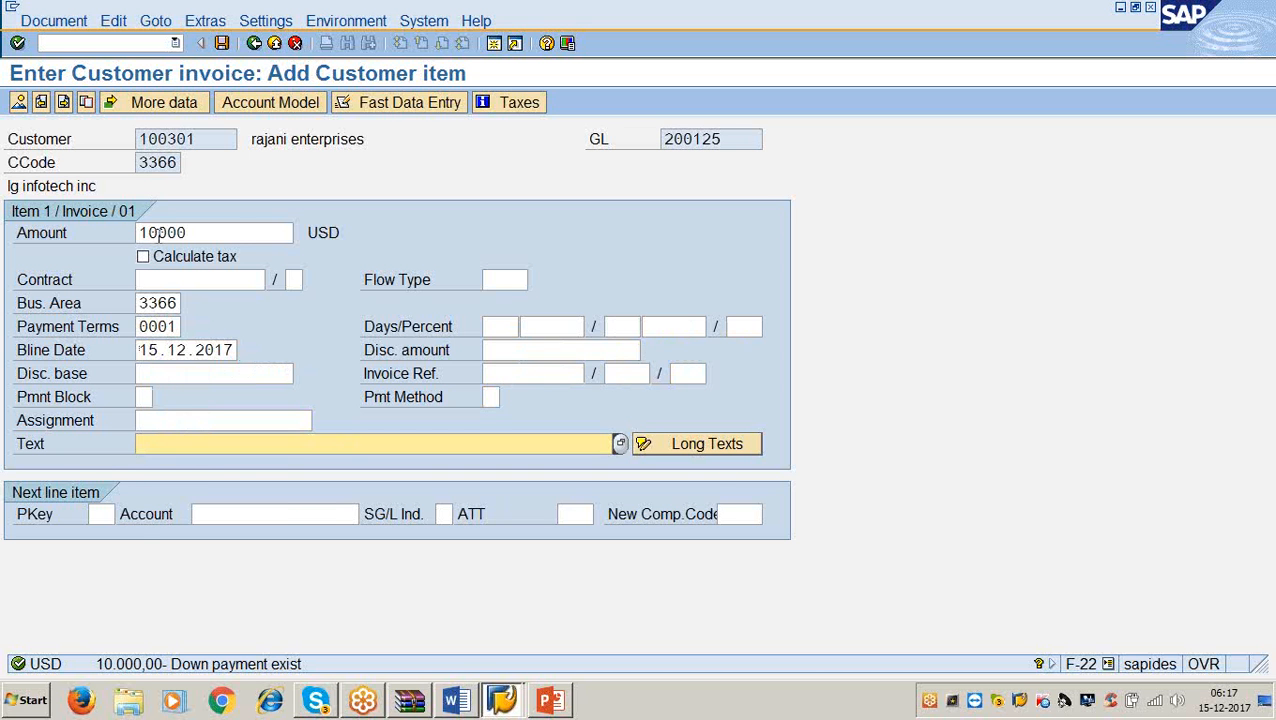
text(being)
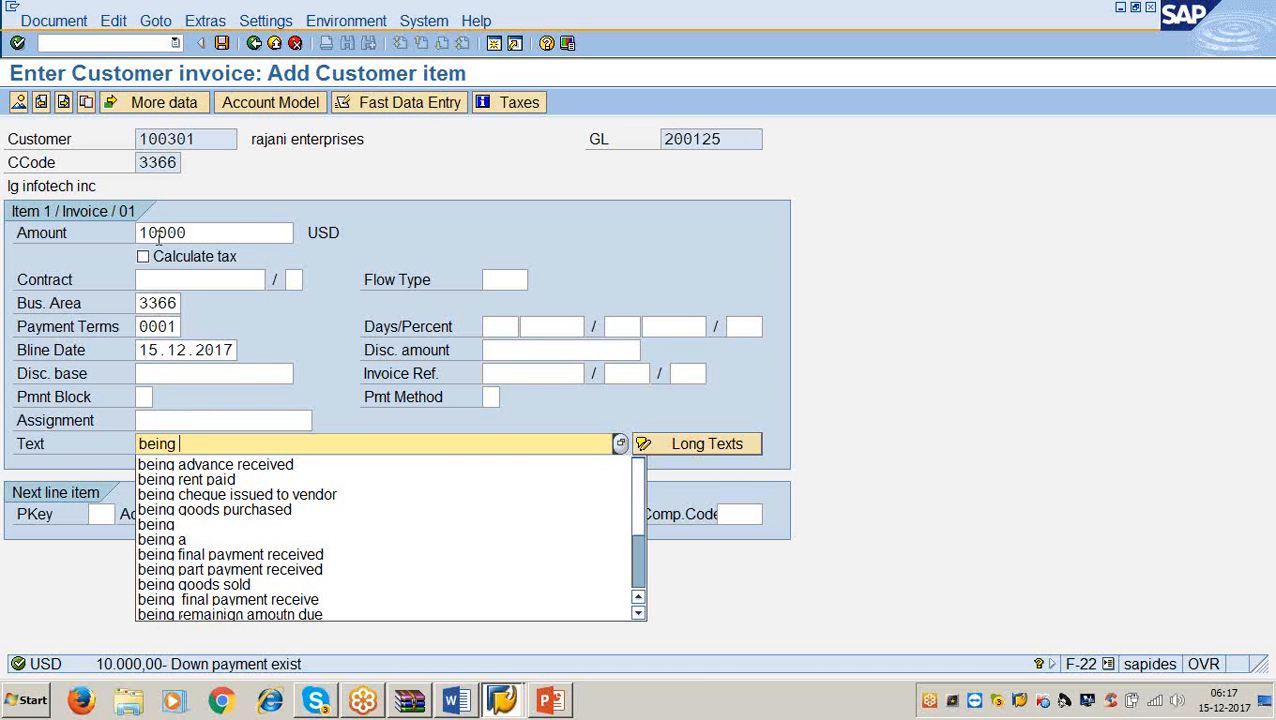
text( goods sold)
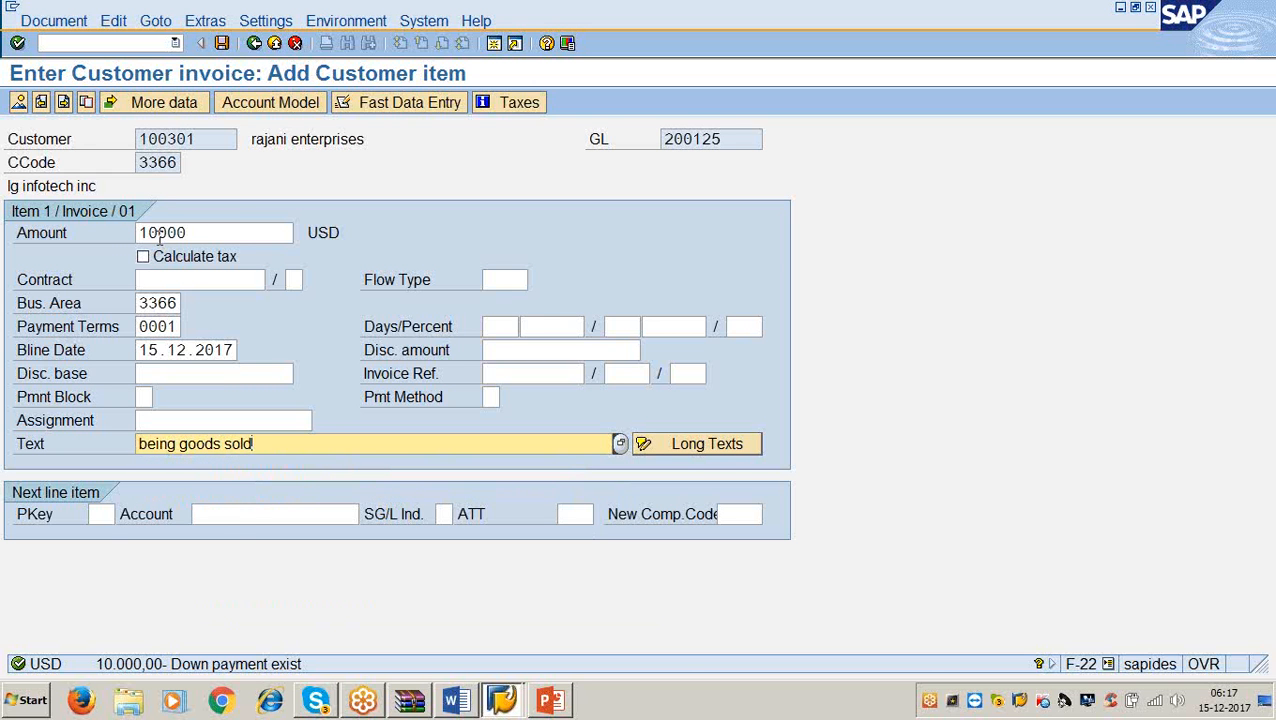
key(Tab)
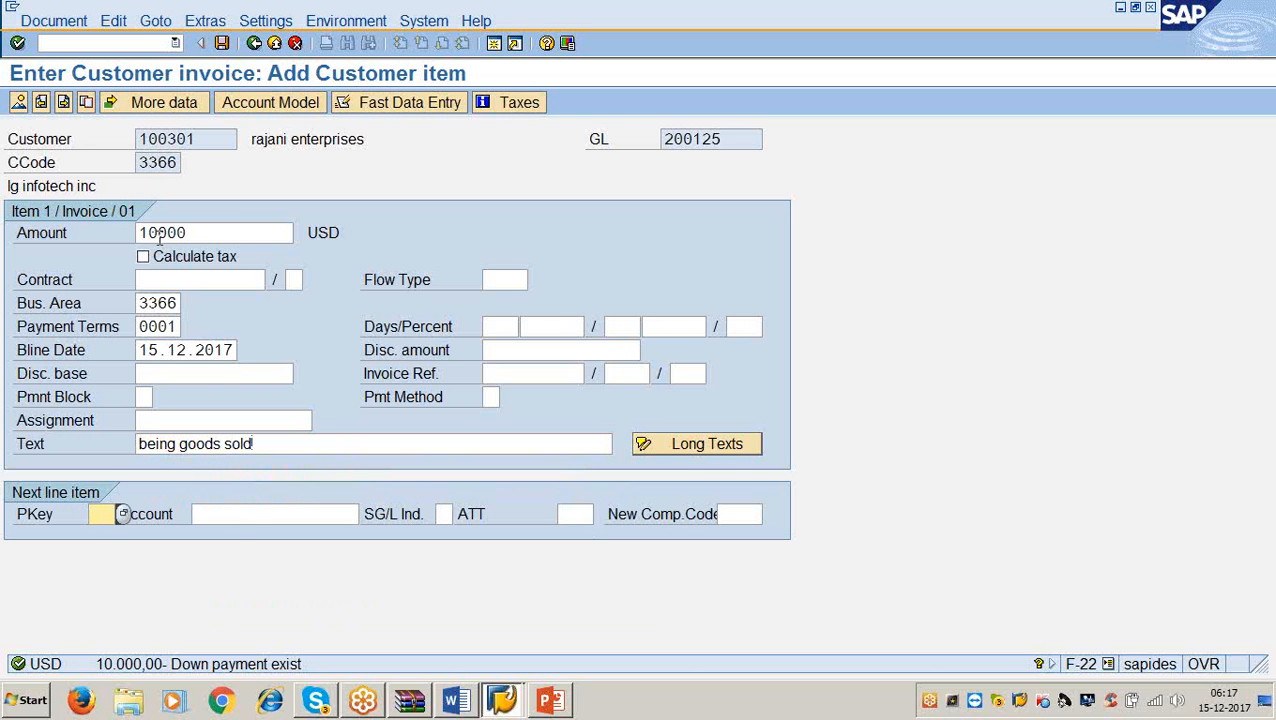
- Add a second invoice line item with posting key 50 for the sales G/L account 300000
text(50)
key(Tab)
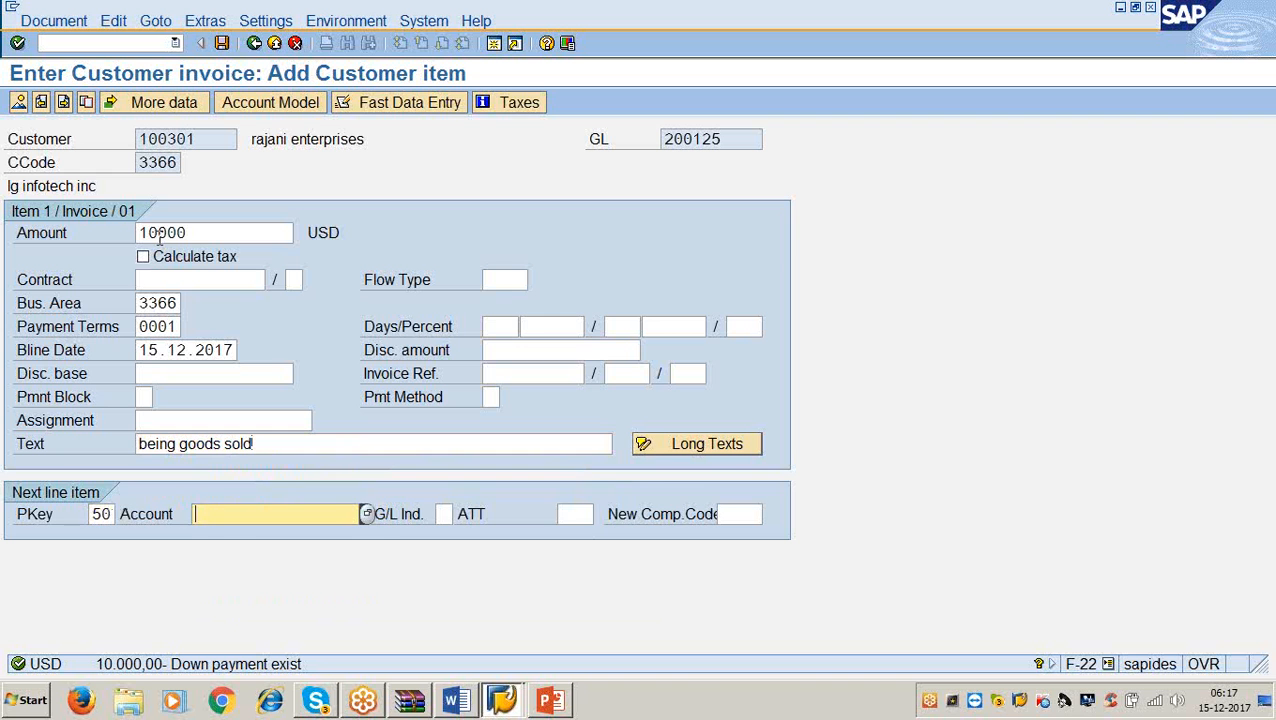
text(300000)
key(Return)
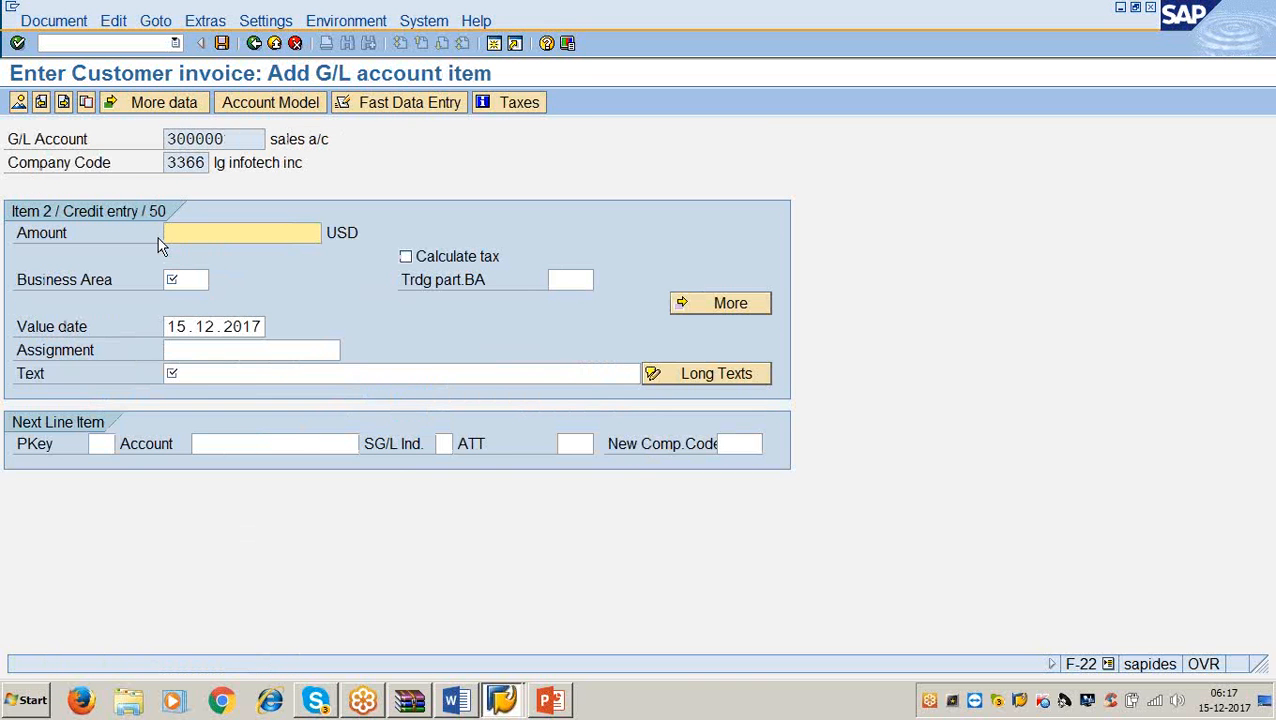
- Complete the sales item with amount "*", business area 3366 and text "+", and post the customer invoice
text(*)
key(Tab)
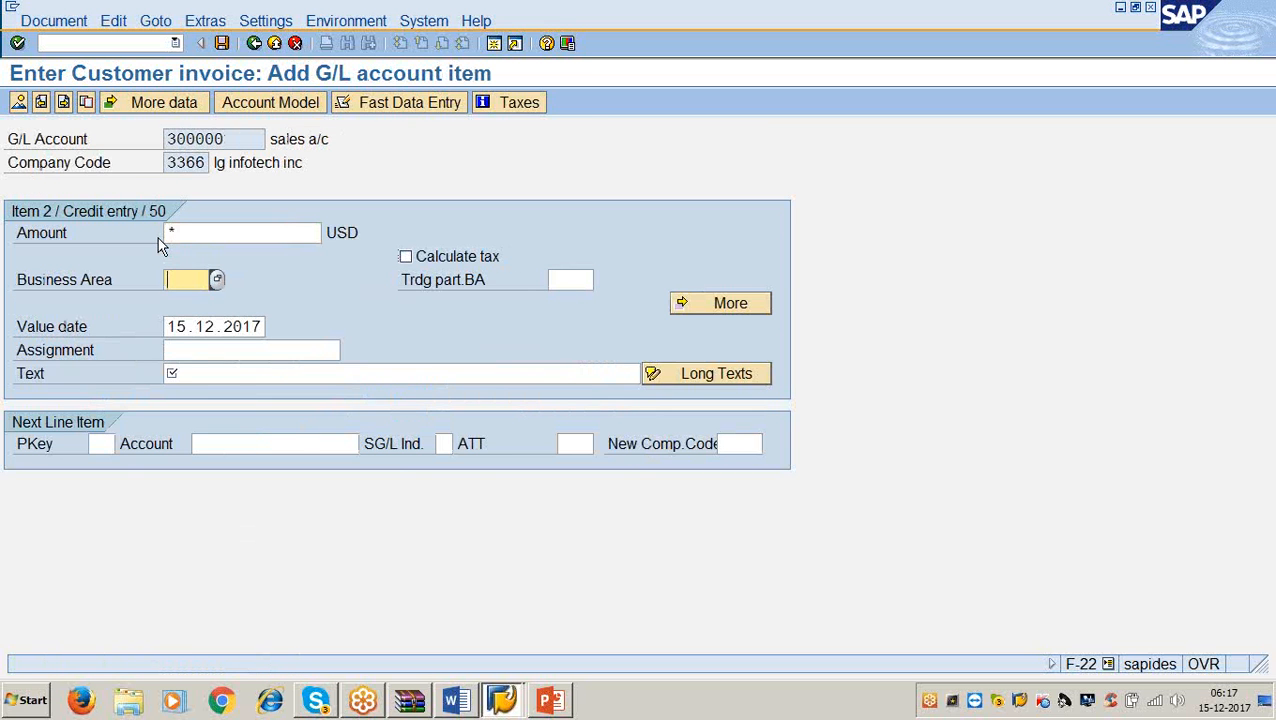
text(3366)
key(Tab)
key(Tab)
text(+)
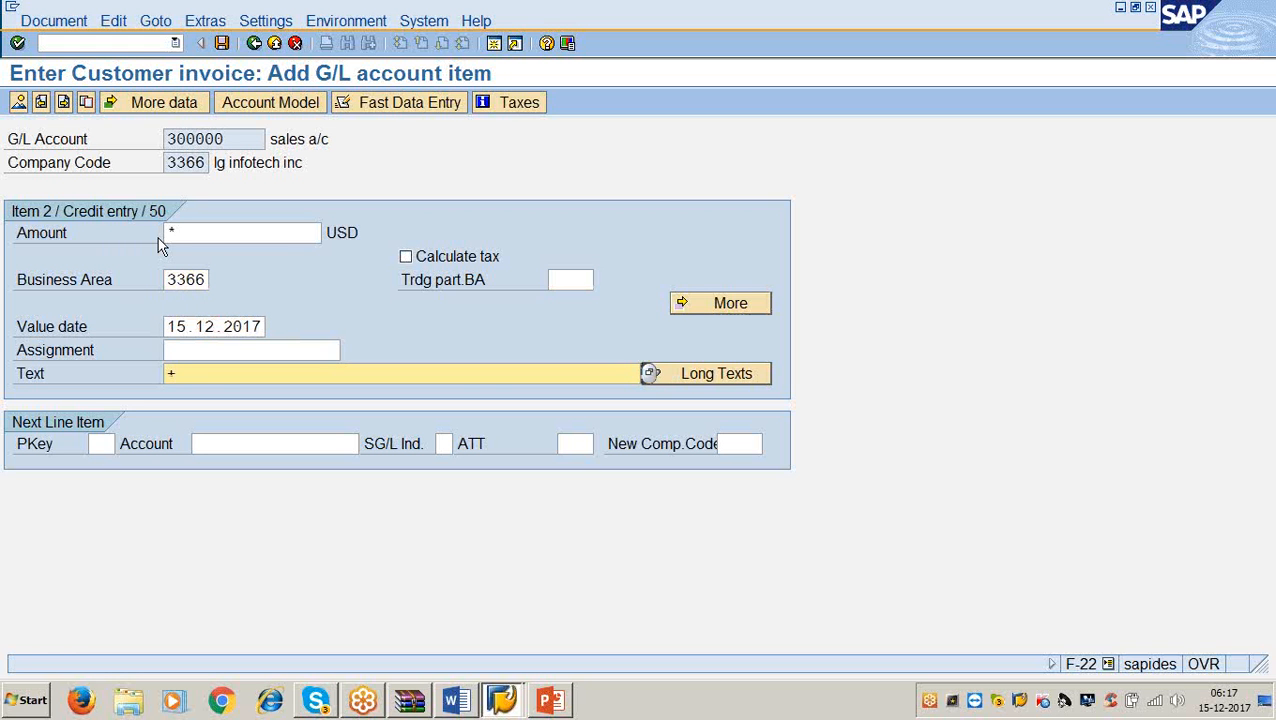
click(222, 43)
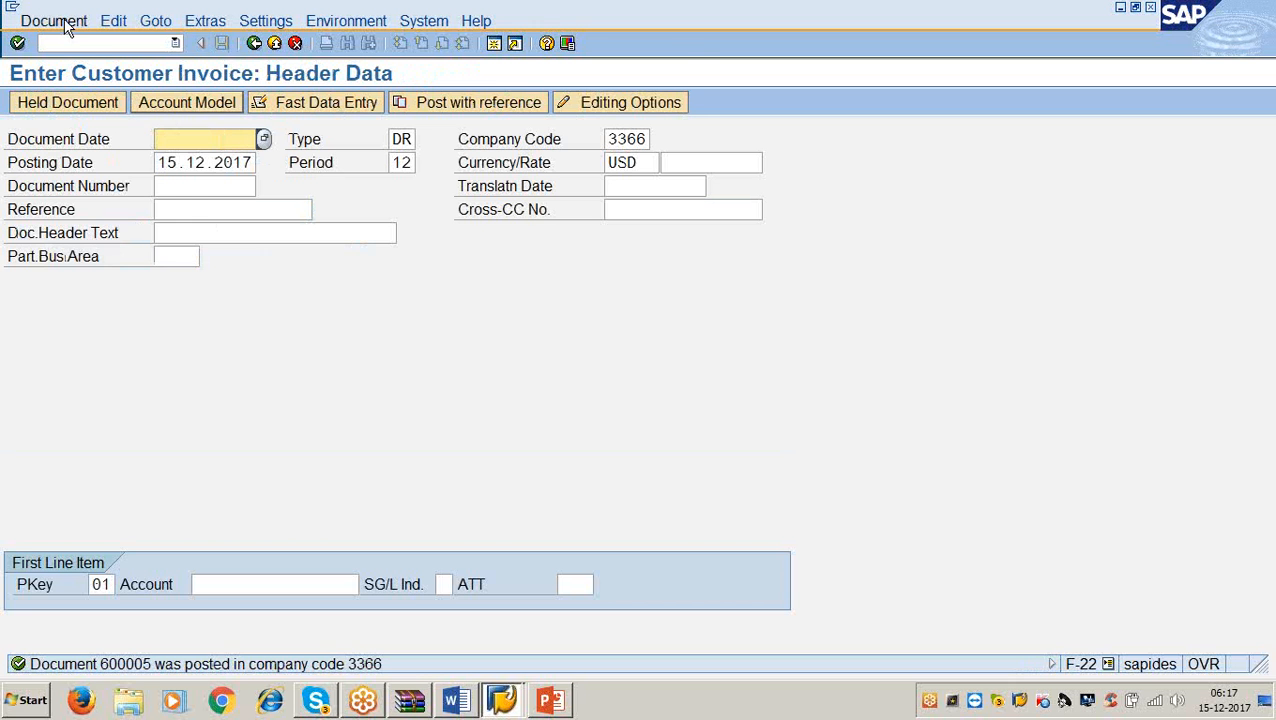
- Display the just-posted invoice document and review its customer and sales items in the data entry and general ledger views
click(65, 27)
click(77, 84)
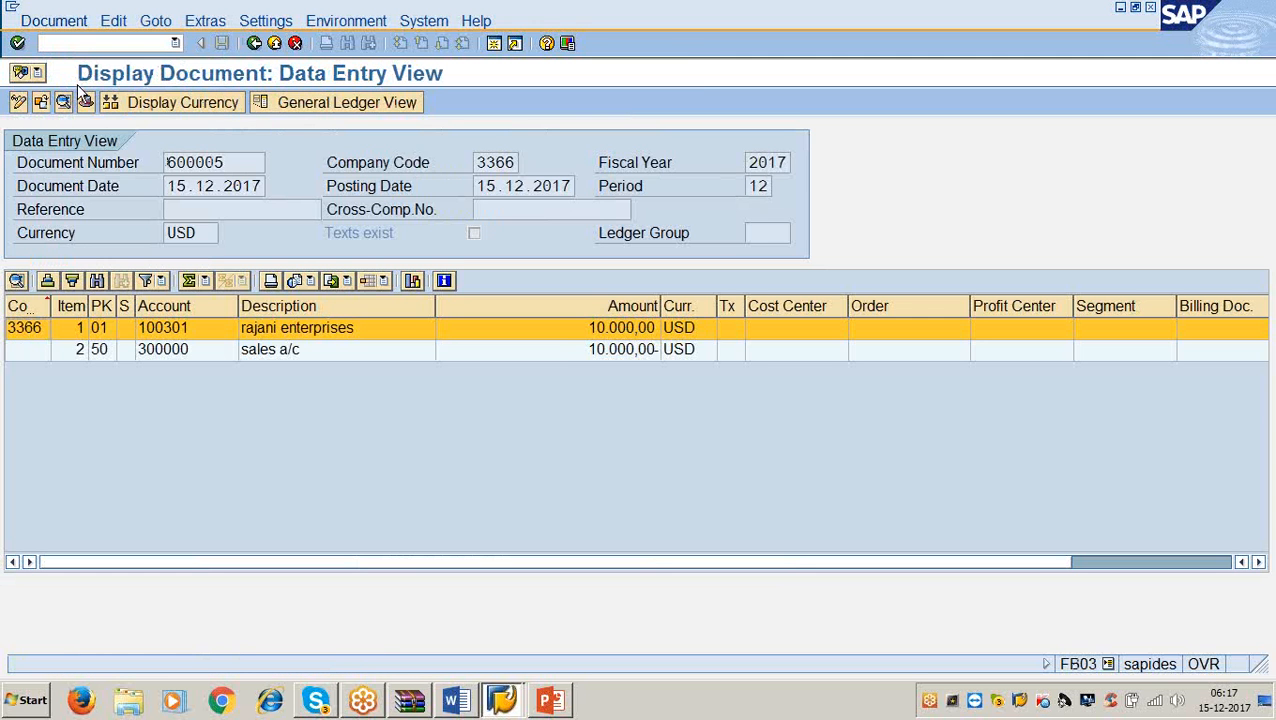
click(269, 335)
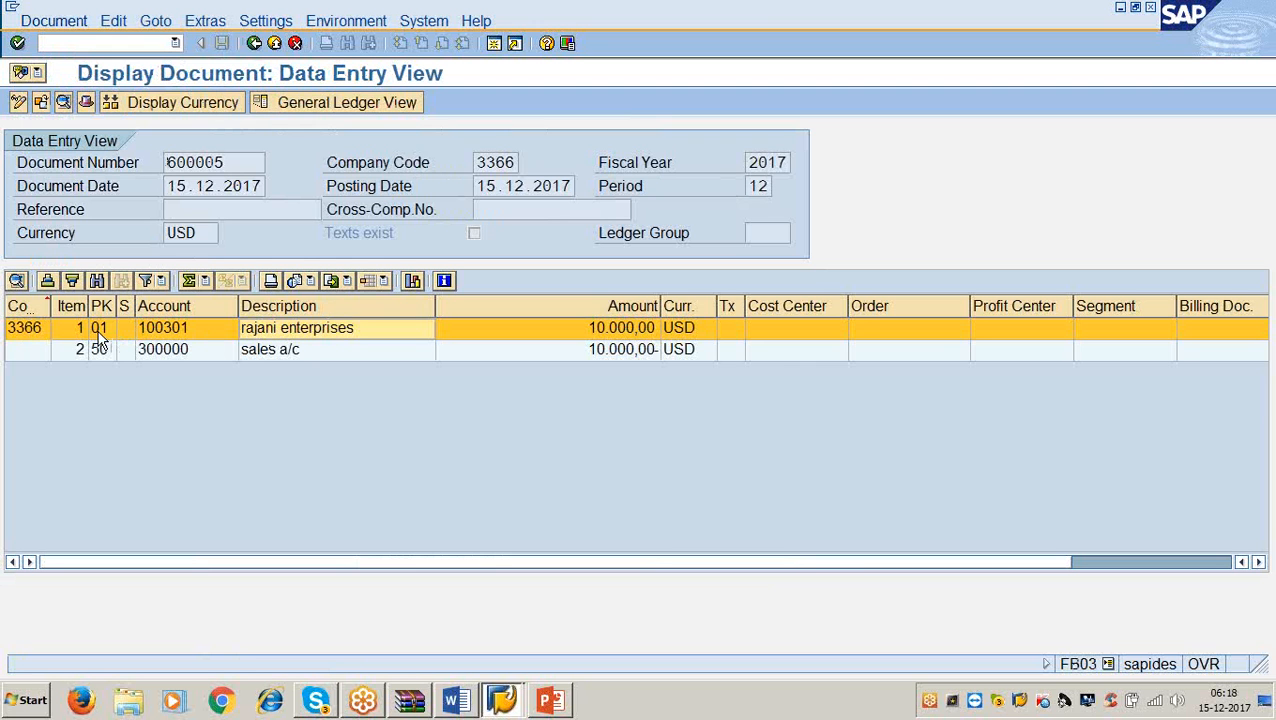
click(255, 362)
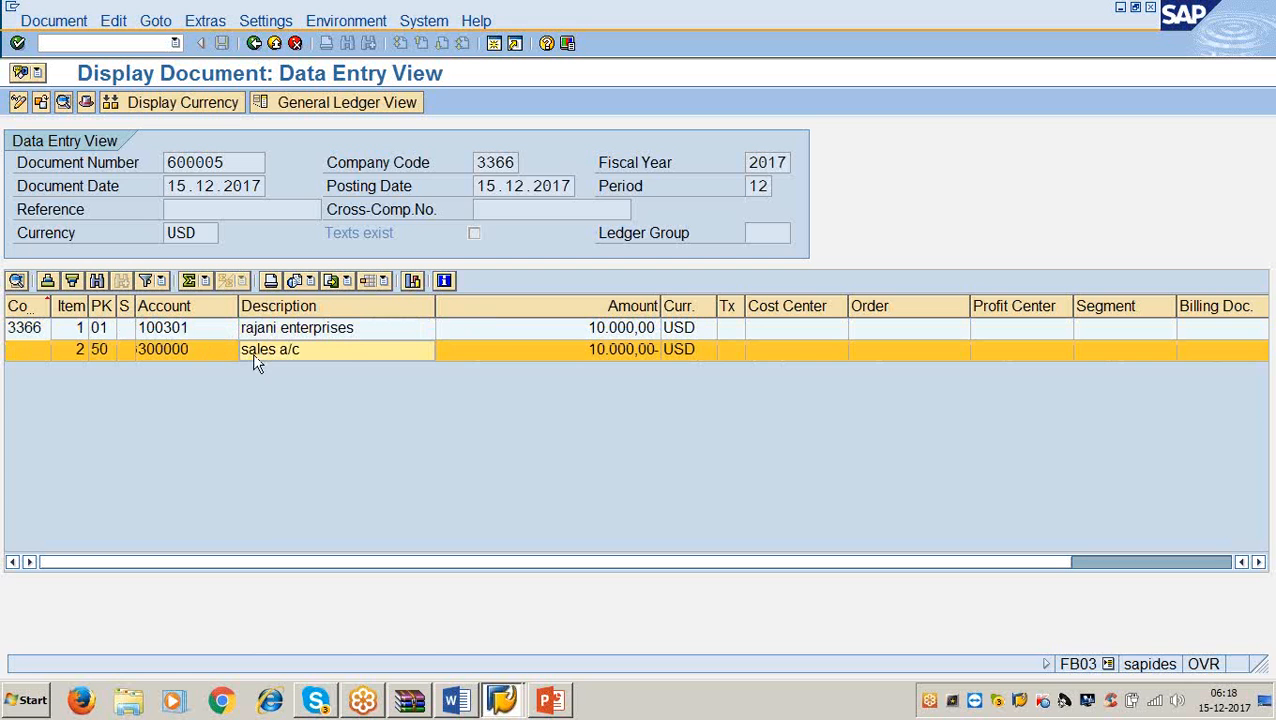
click(274, 336)
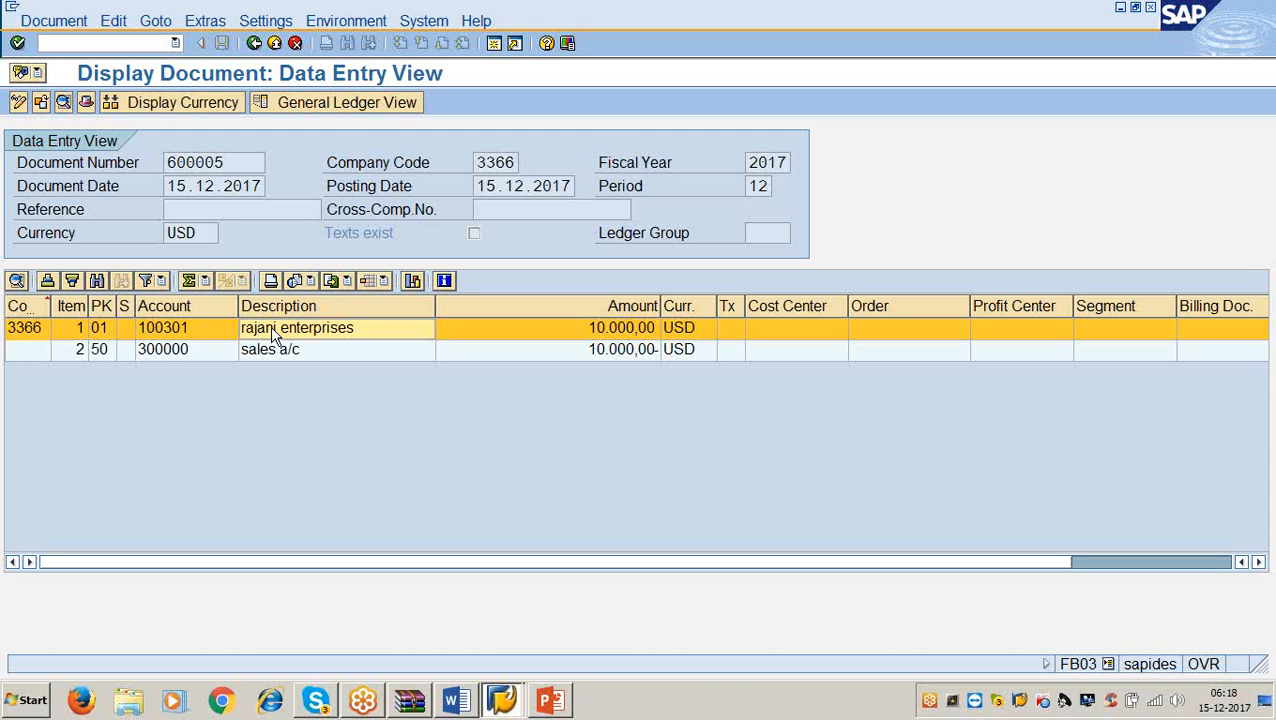
click(350, 102)
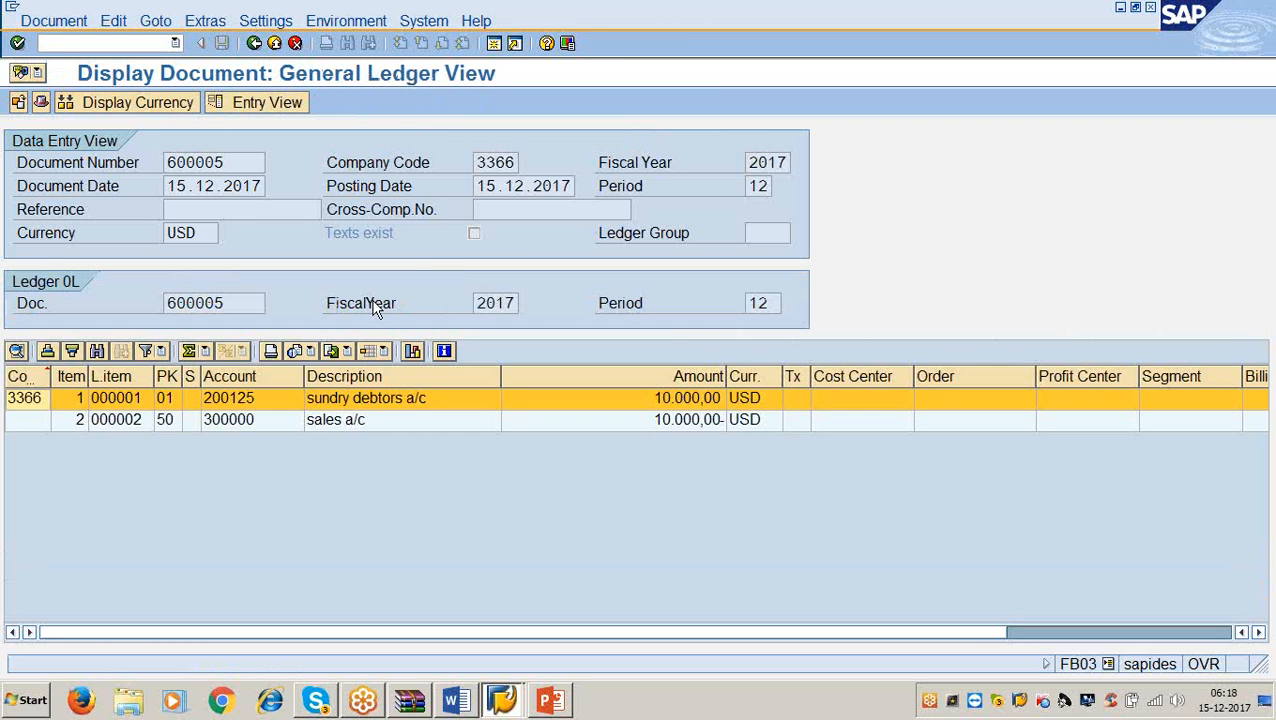
click(388, 402)
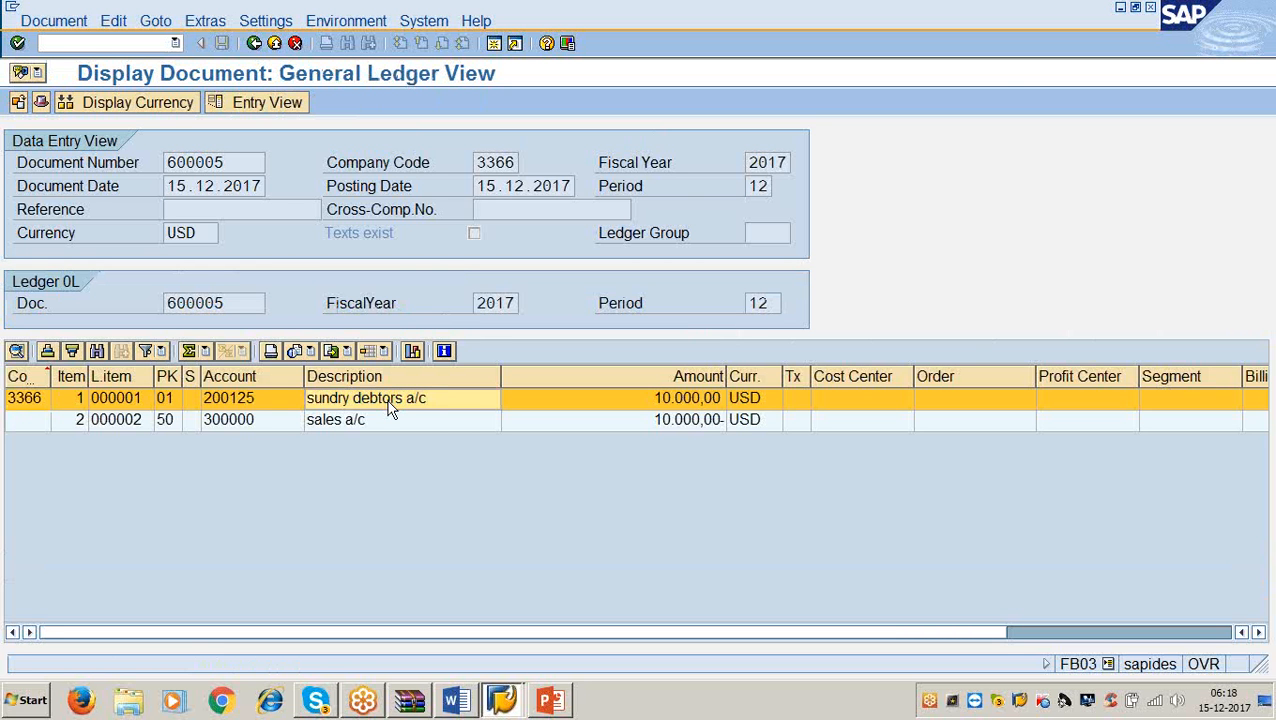
- Switch to Word and look up the transaction code for checking the party account in the ACCOUNTS RECEIVABLE document
click(455, 700)
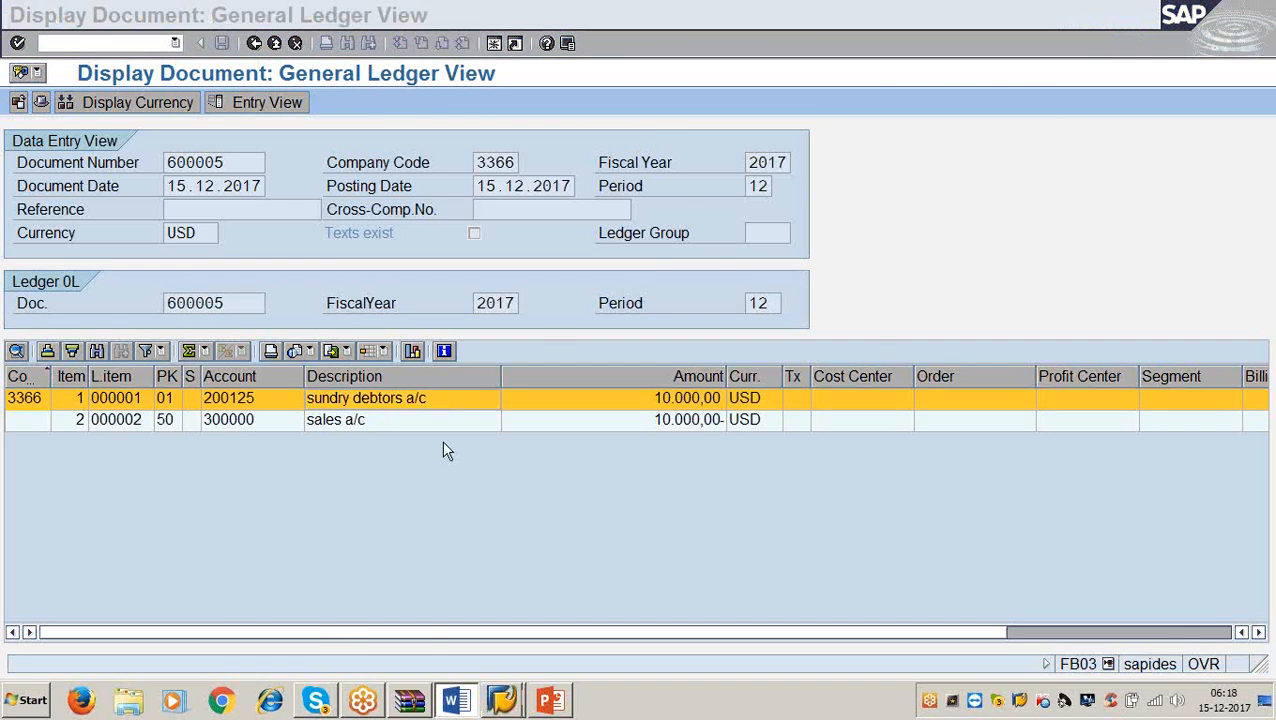
scroll(447, 444, down, 10)
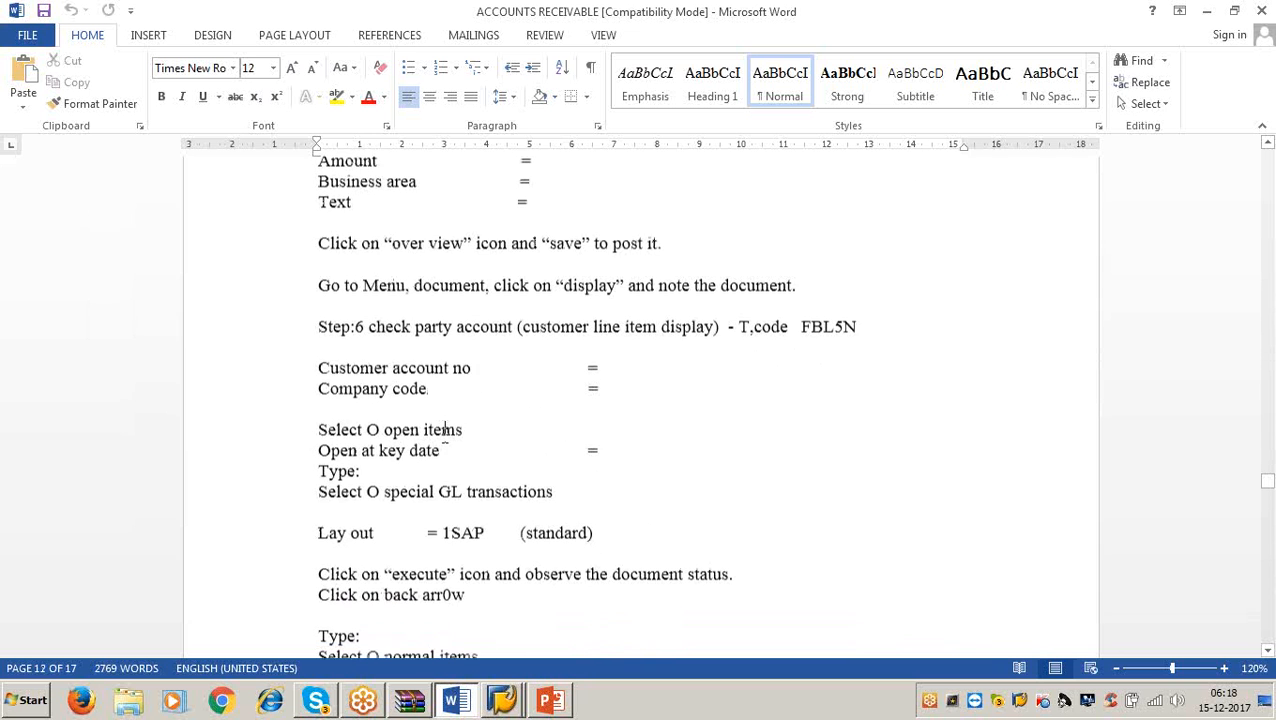
click(860, 326)
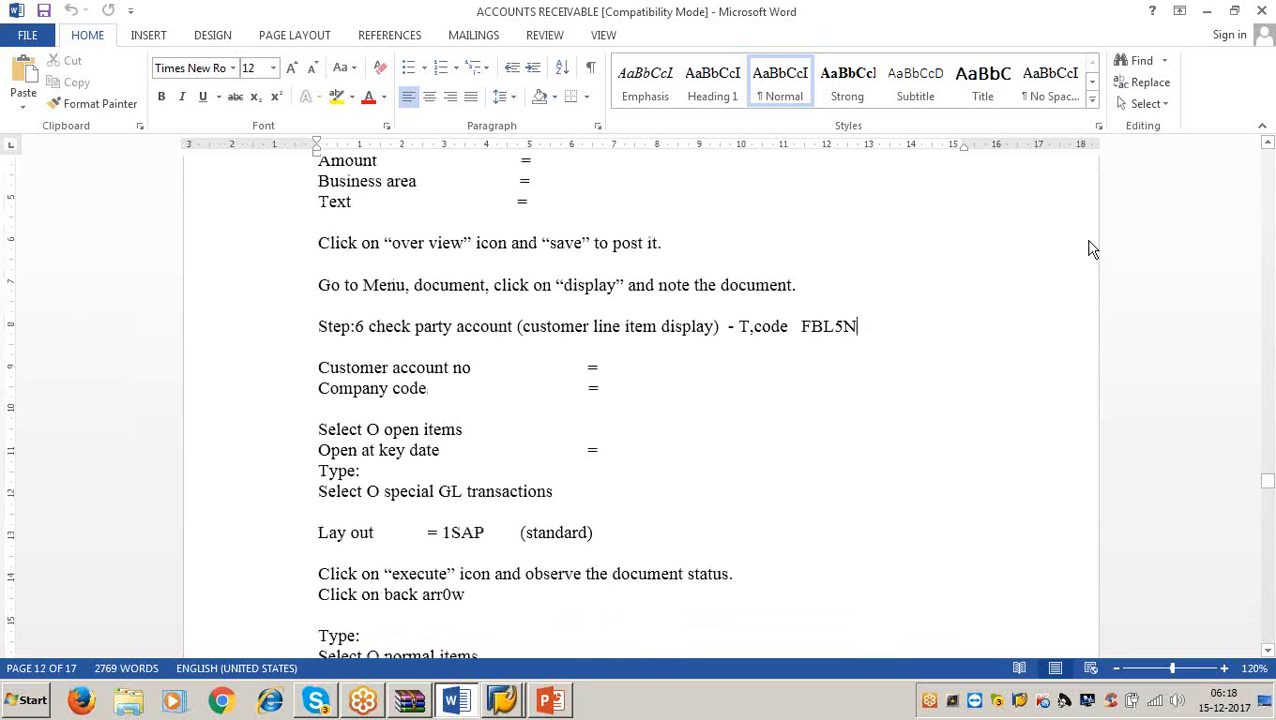
click(1205, 12)
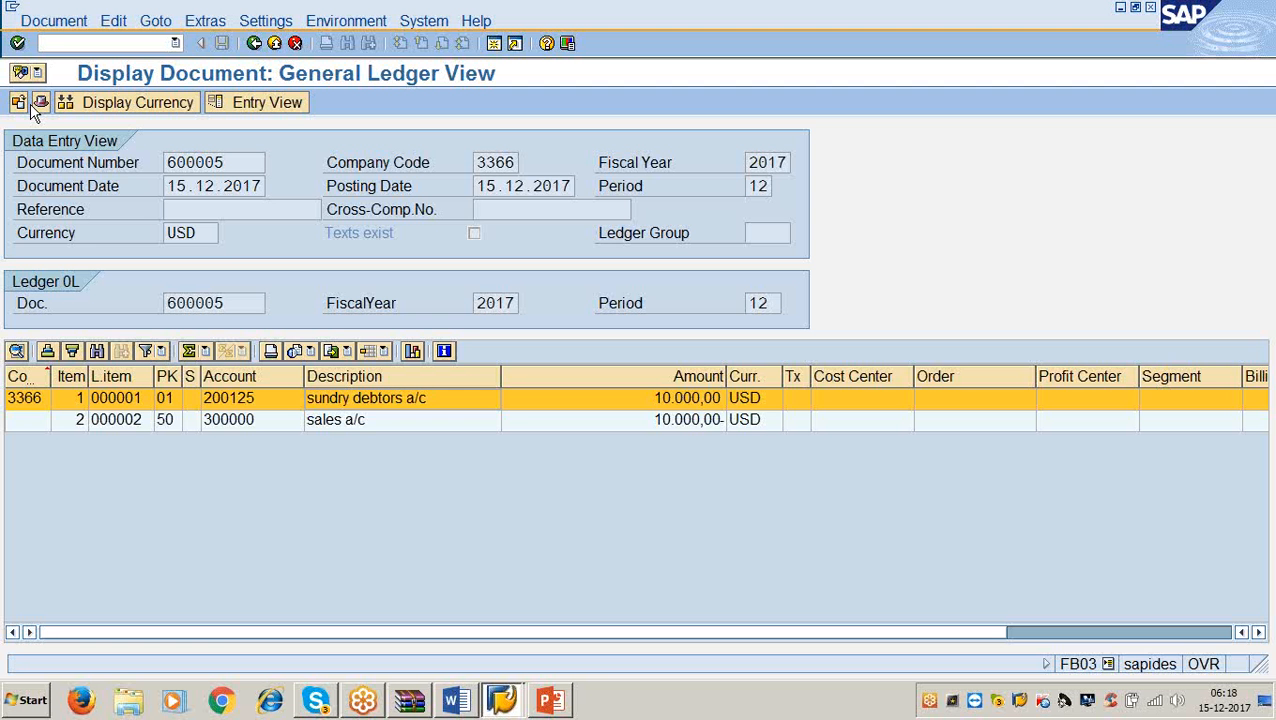
- Run FBL5N in SAP for the customer's open special G/L transactions, keeping company code 3366, key date 15.12.2017 and layout 1SAP
text(/nfbl5n)
key(Return)
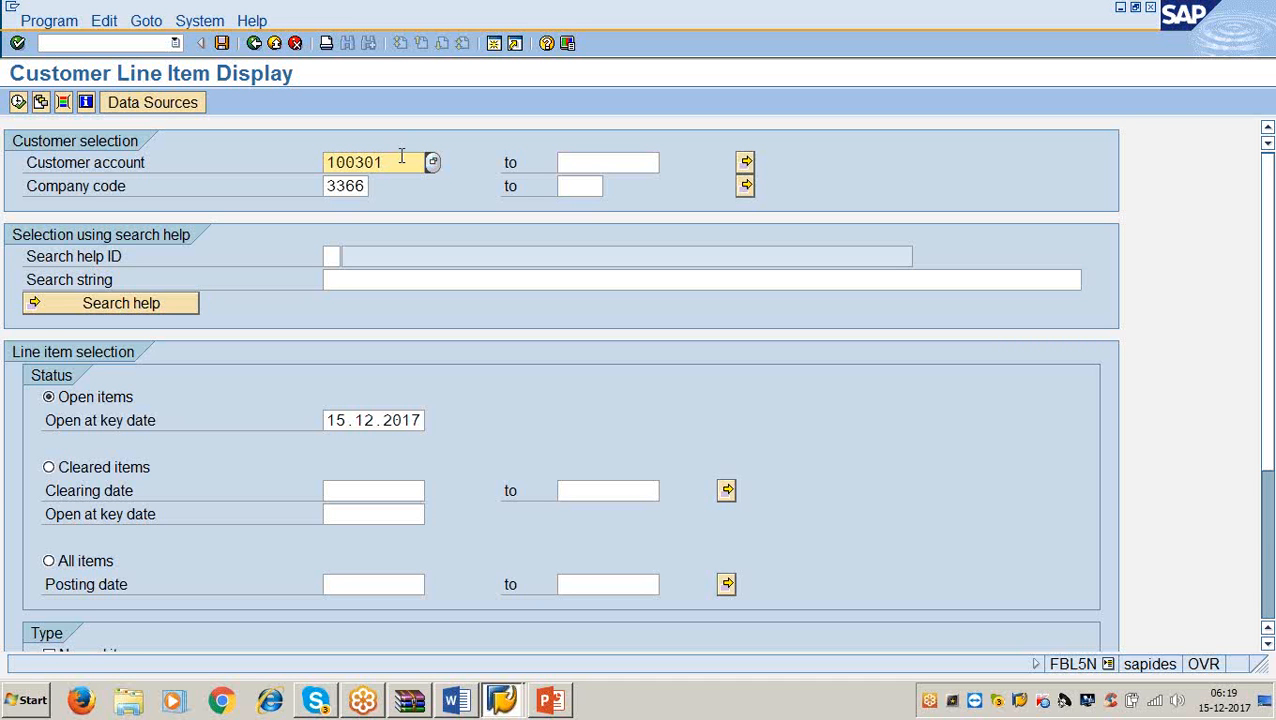
scroll(441, 248, down, 3)
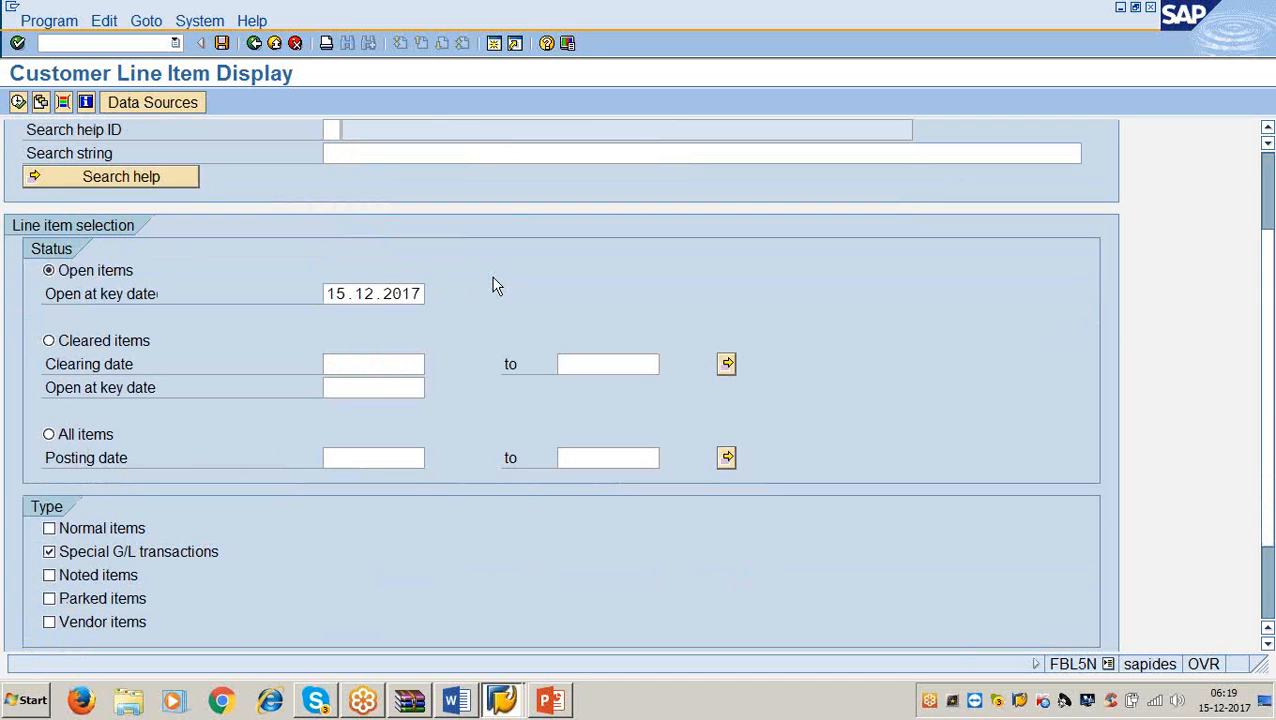
scroll(493, 285, down, 2)
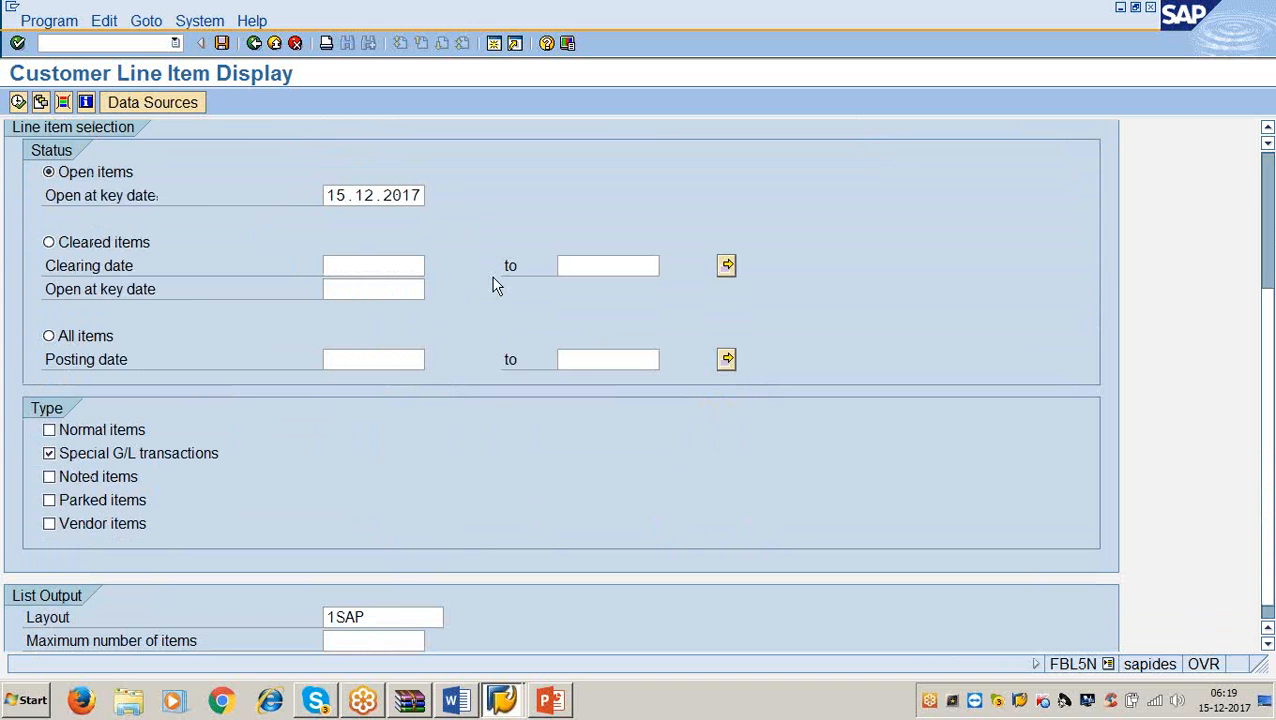
scroll(493, 285, down, 1)
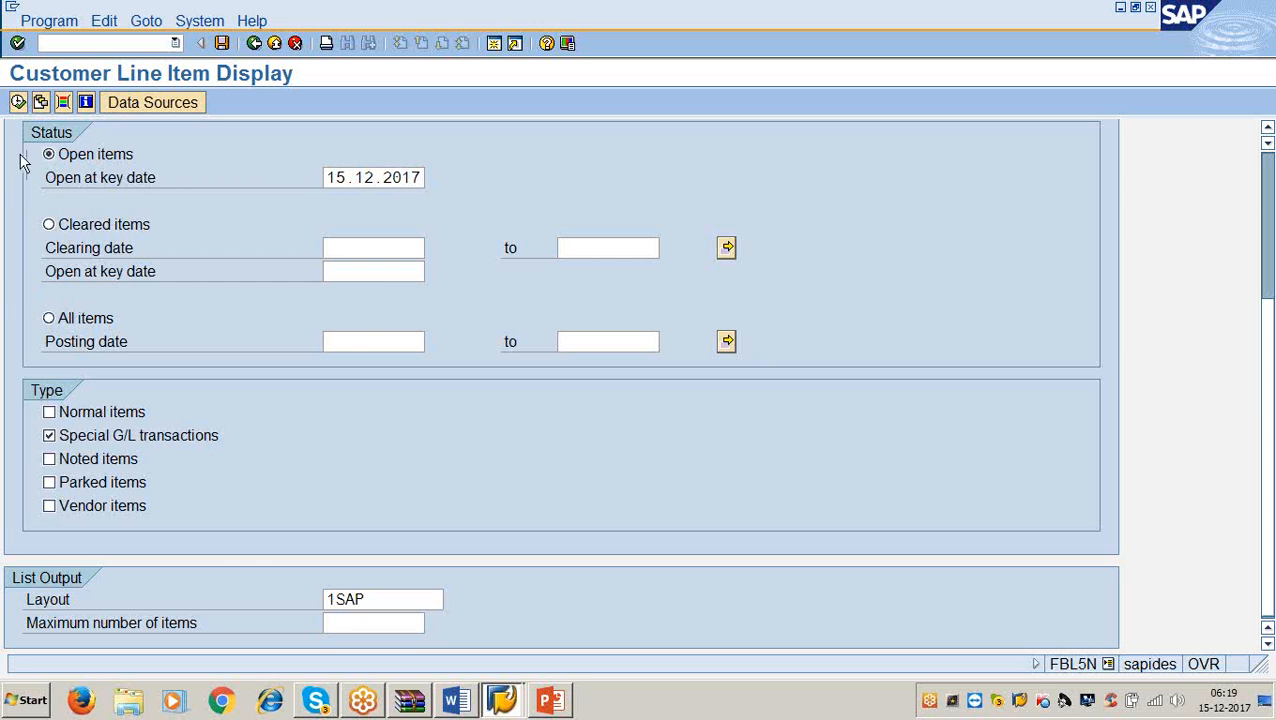
click(457, 703)
scroll(783, 487, down, 4)
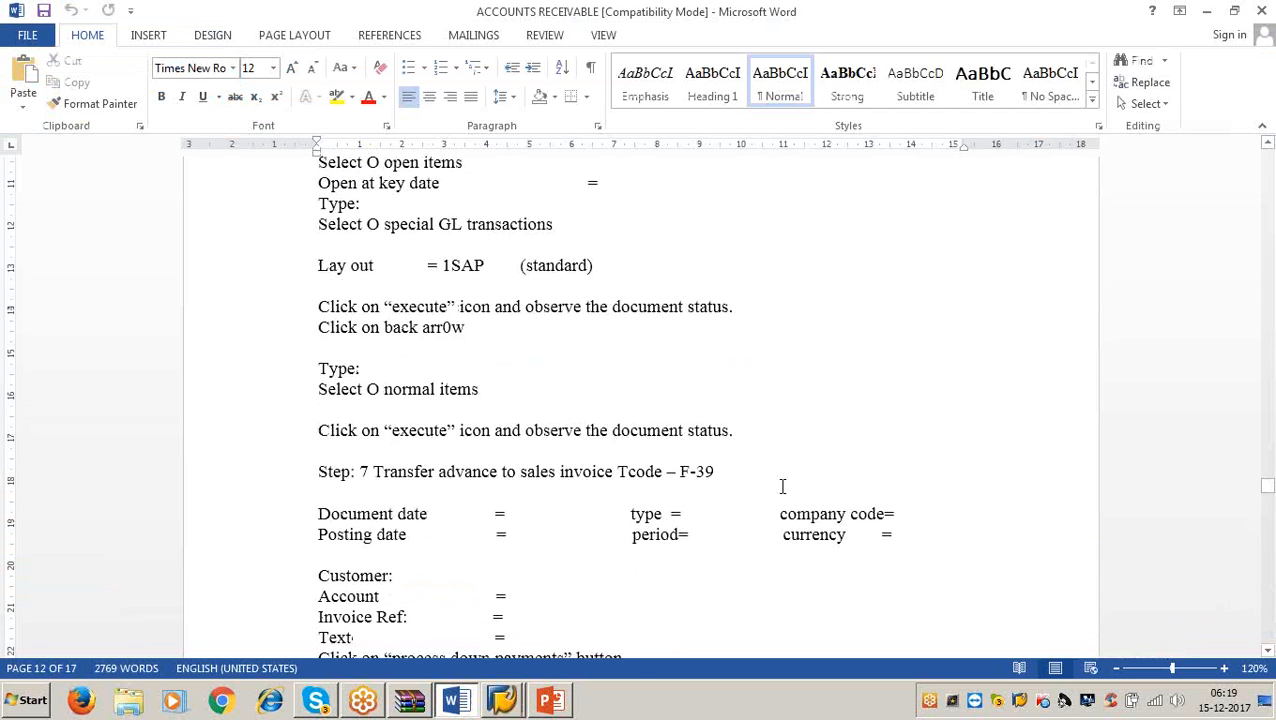
click(1207, 11)
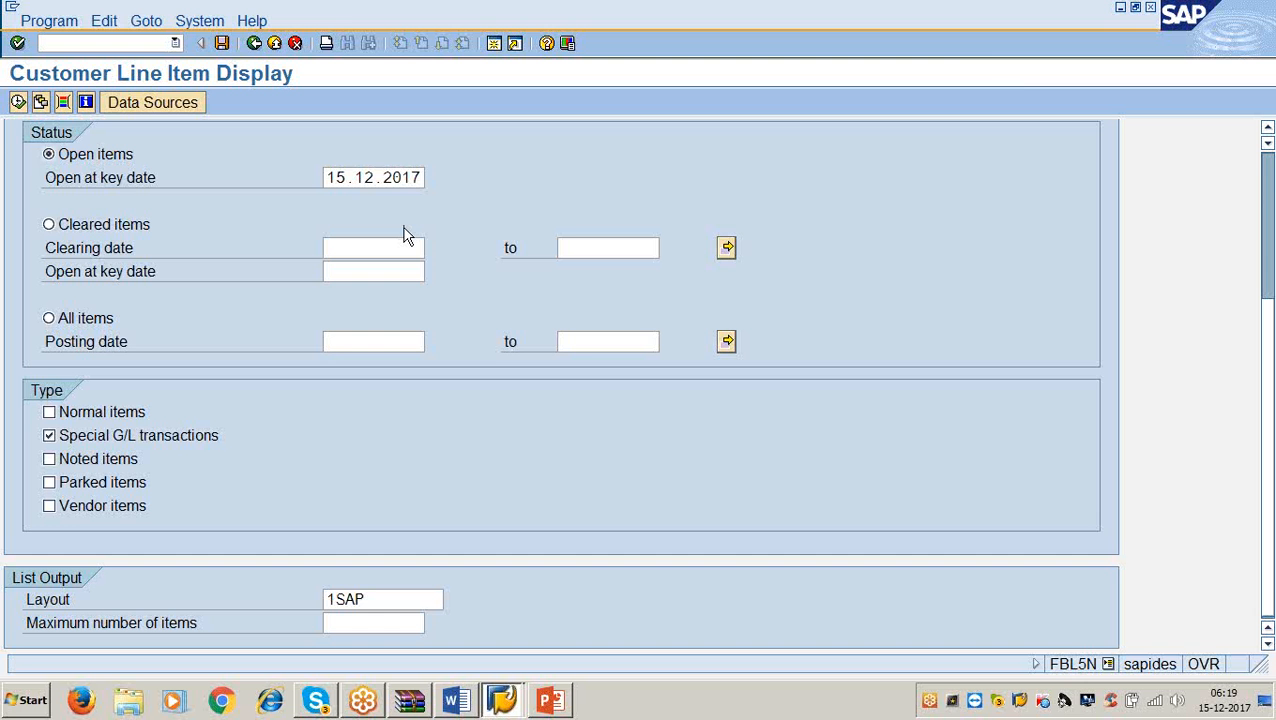
click(18, 102)
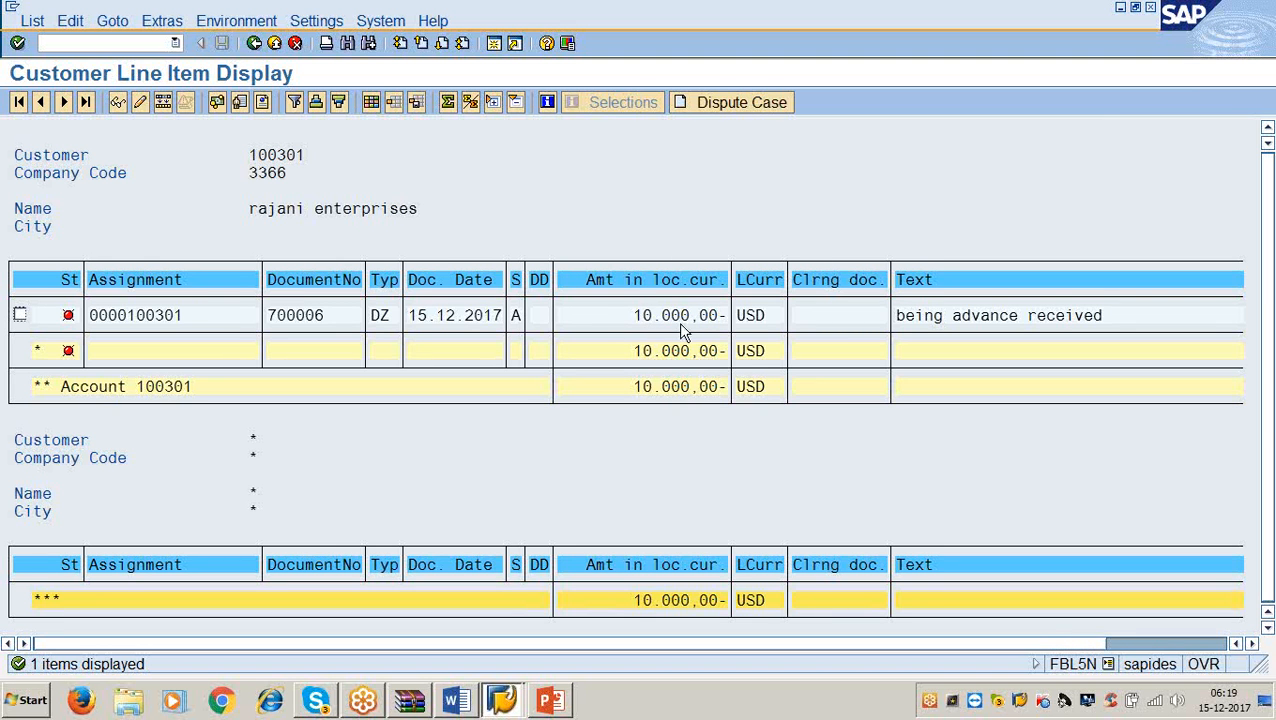
- Switch to PowerPoint and compare the advance line item with the customer's SBT account on slide 8 of SPECIAL BUSINESS TRANSACTIONS
click(550, 705)
click(133, 463)
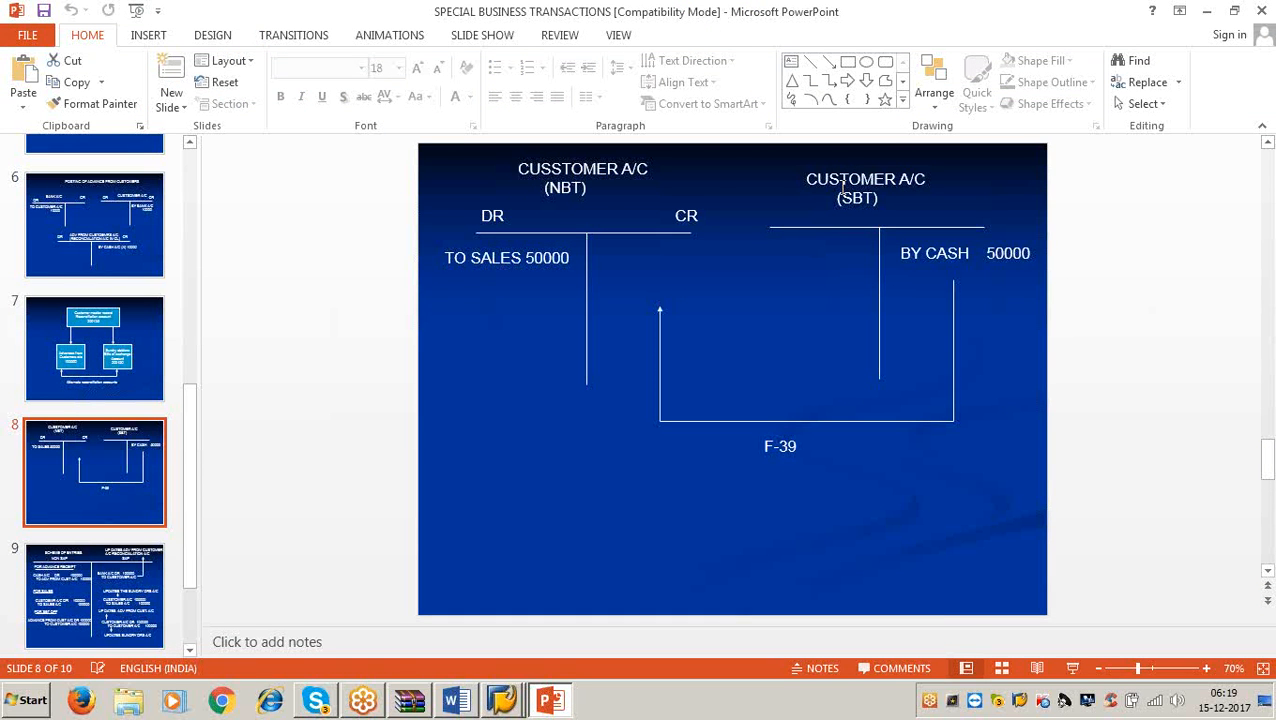
click(588, 188)
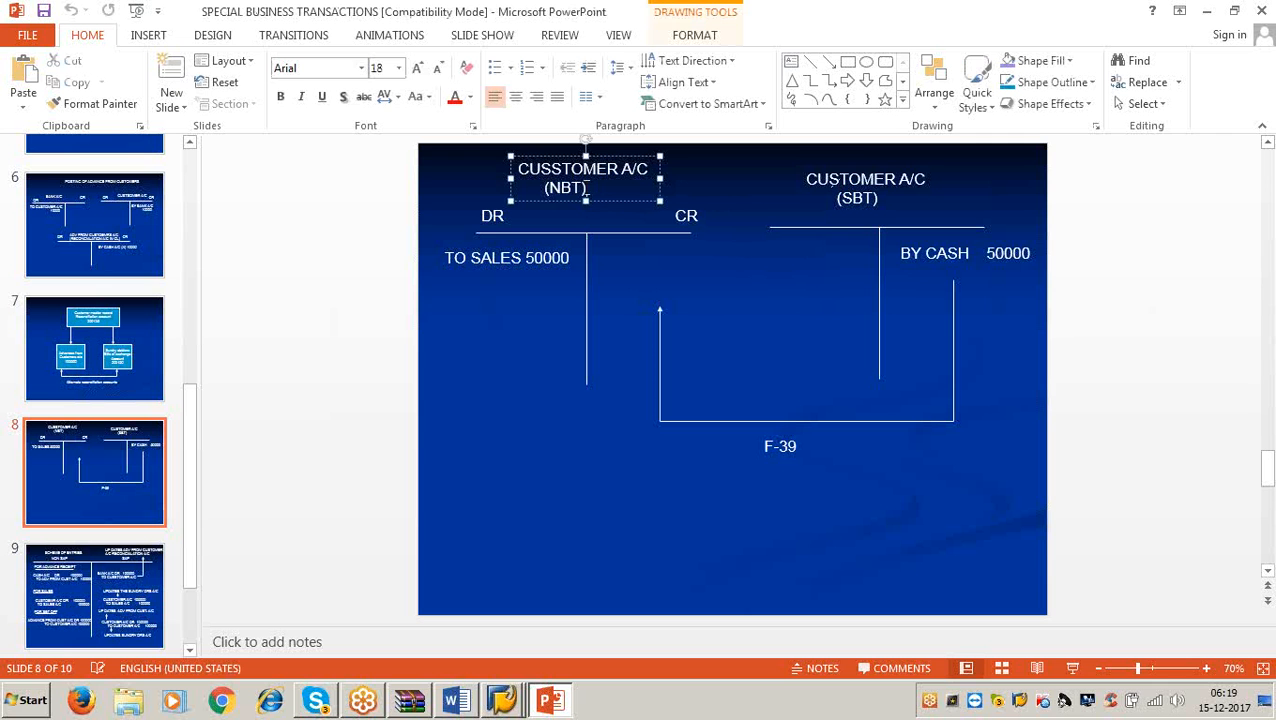
click(876, 199)
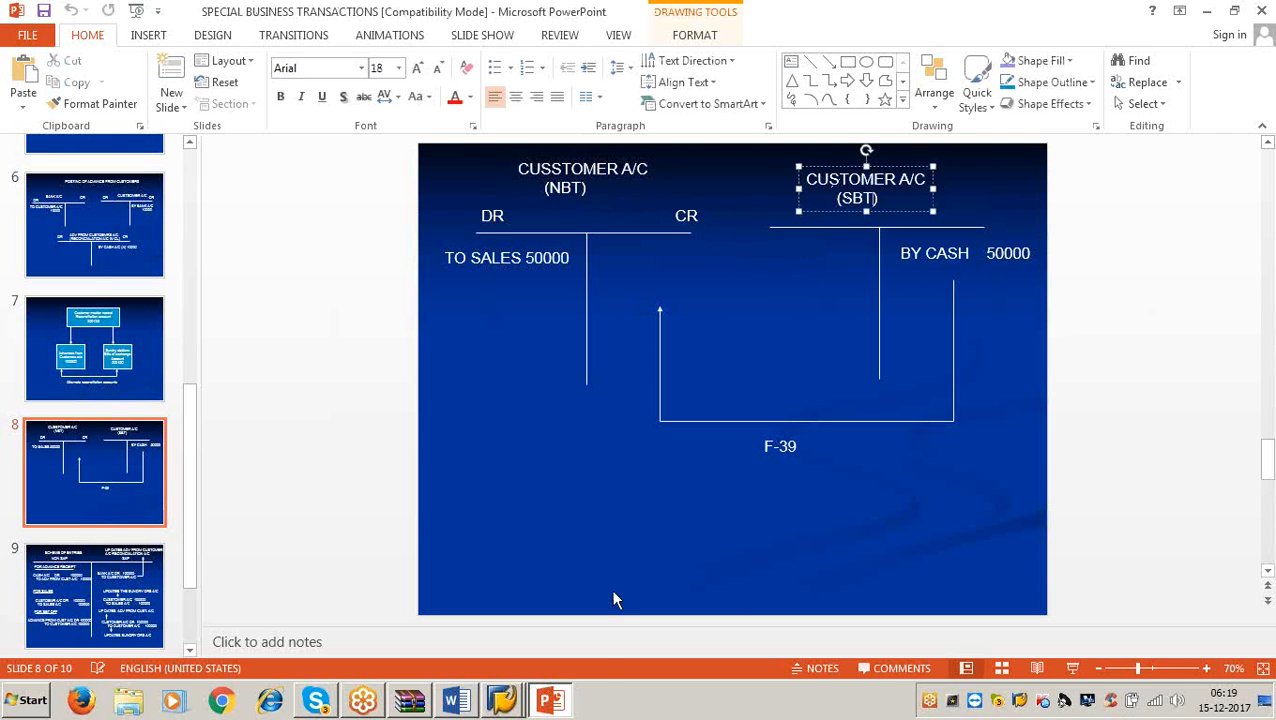
click(508, 698)
click(502, 660)
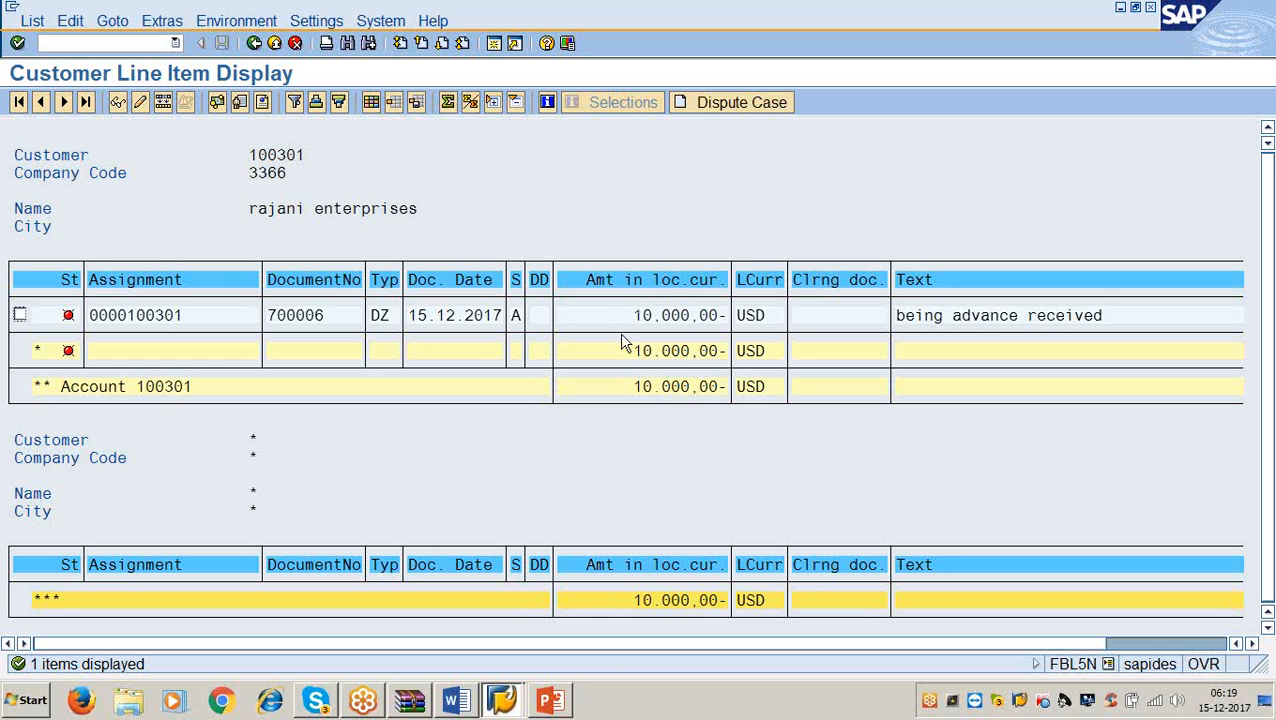
click(558, 700)
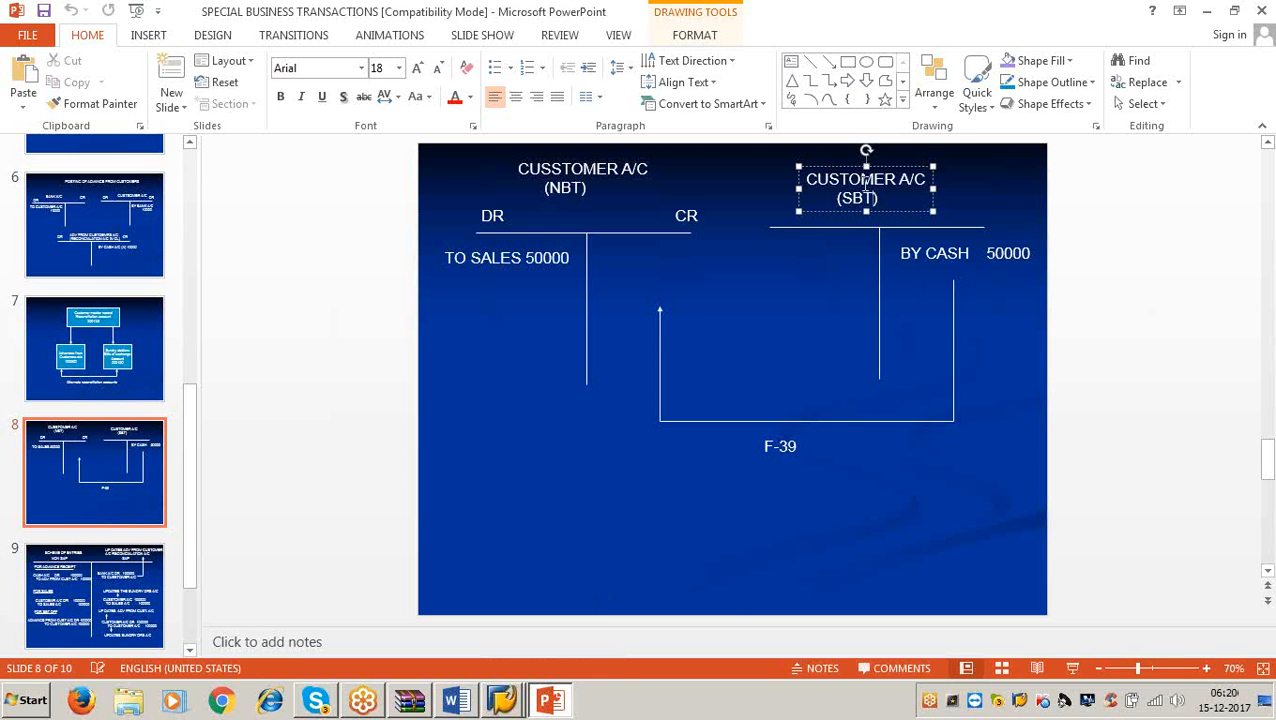
click(986, 253)
drag(986, 253, 1033, 253)
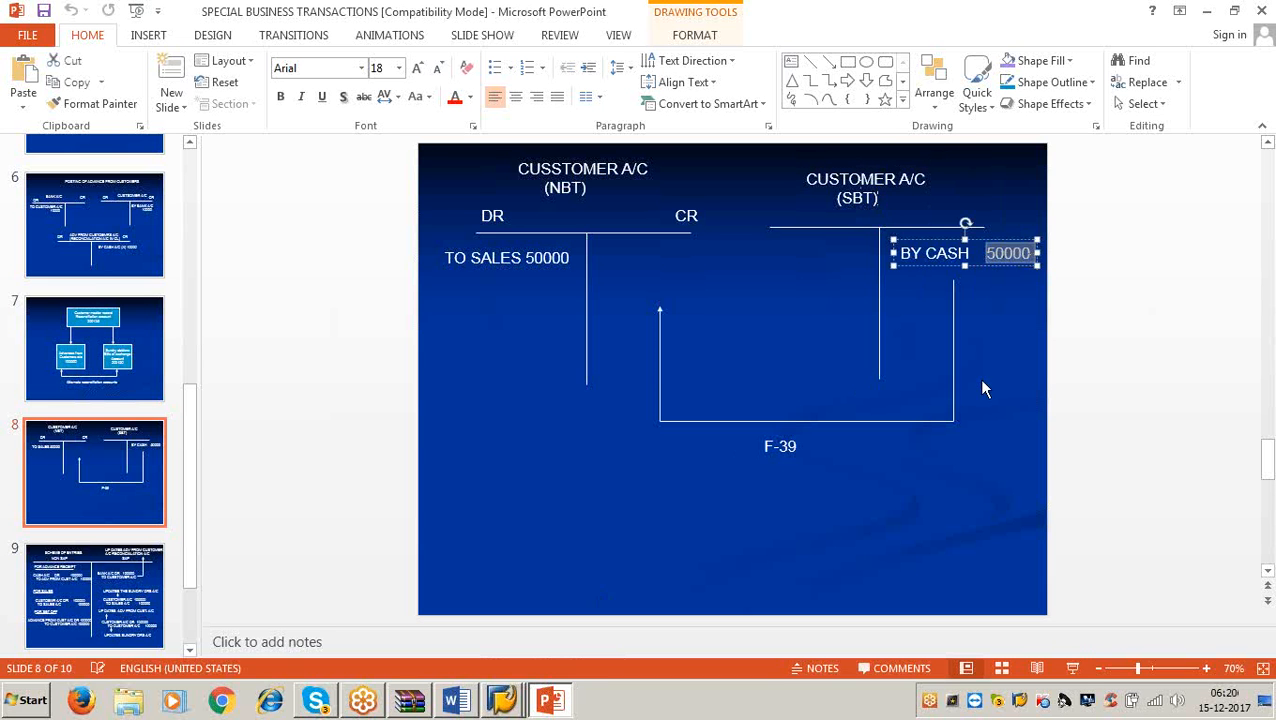
click(1207, 11)
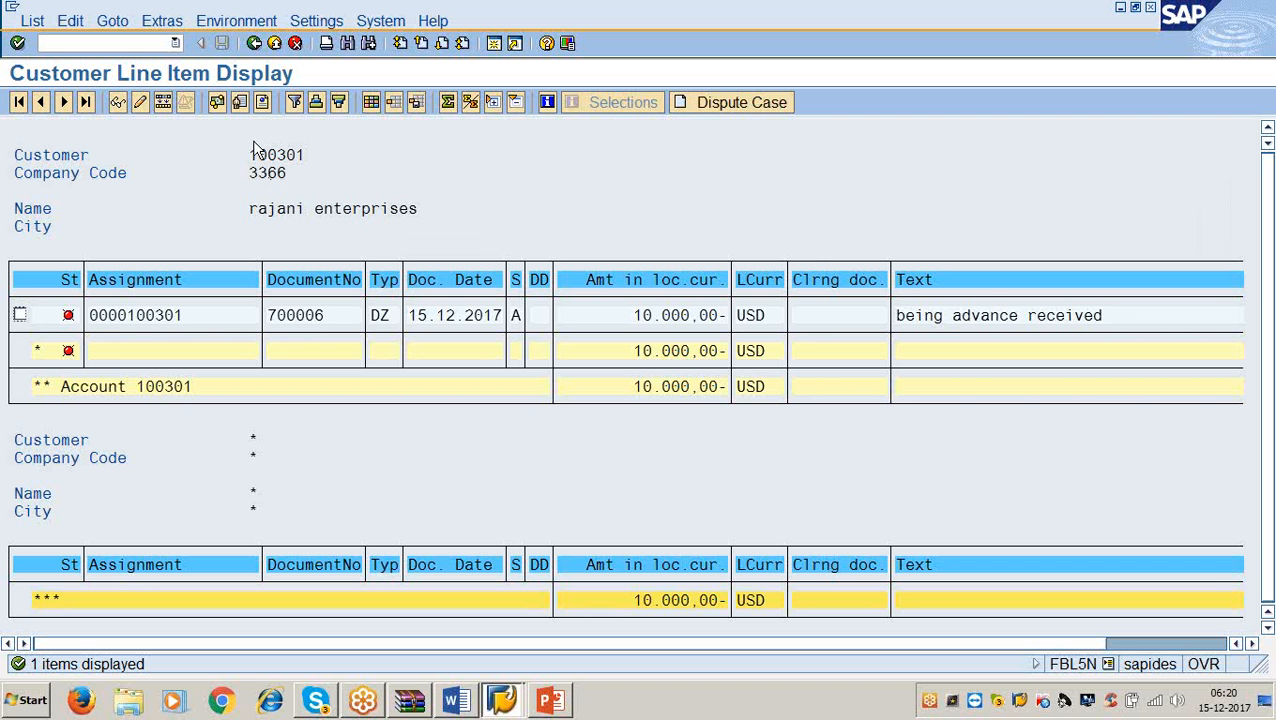
- Return to the line item selection, replace Special G/L transactions with Normal items, and run the open-item list again
click(256, 44)
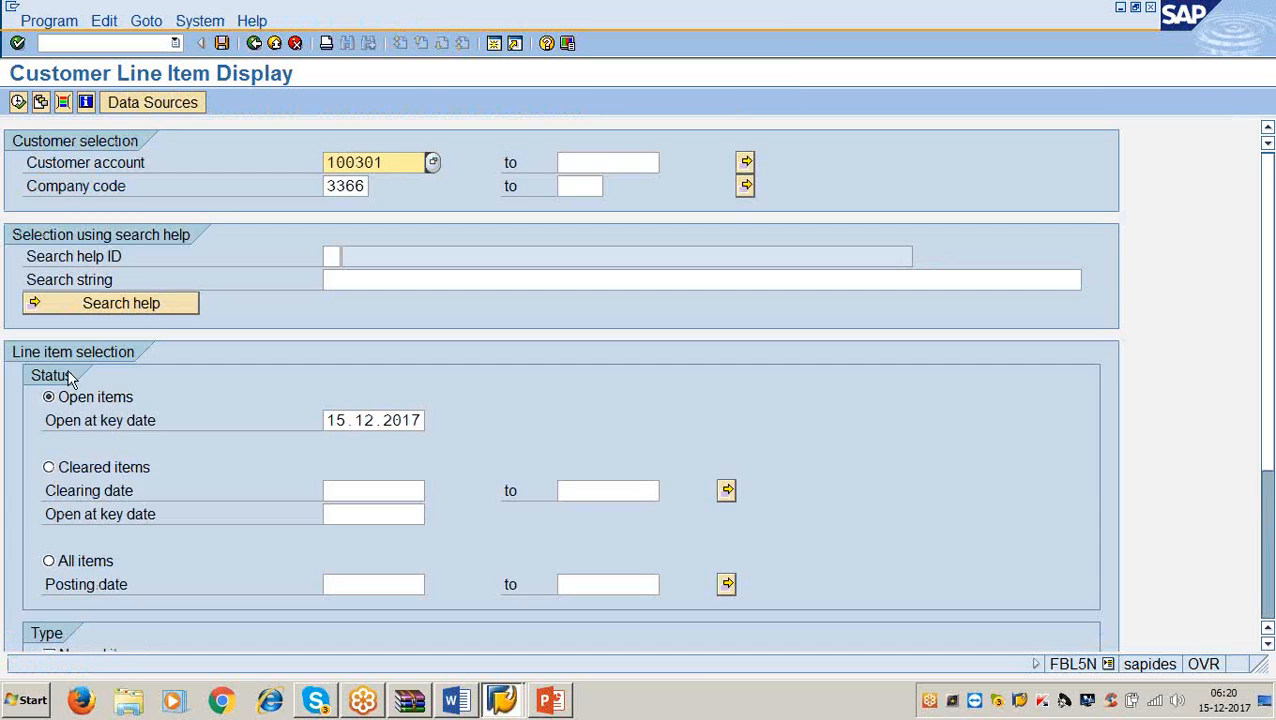
scroll(80, 538, down, 3)
scroll(95, 538, down, 2)
click(49, 481)
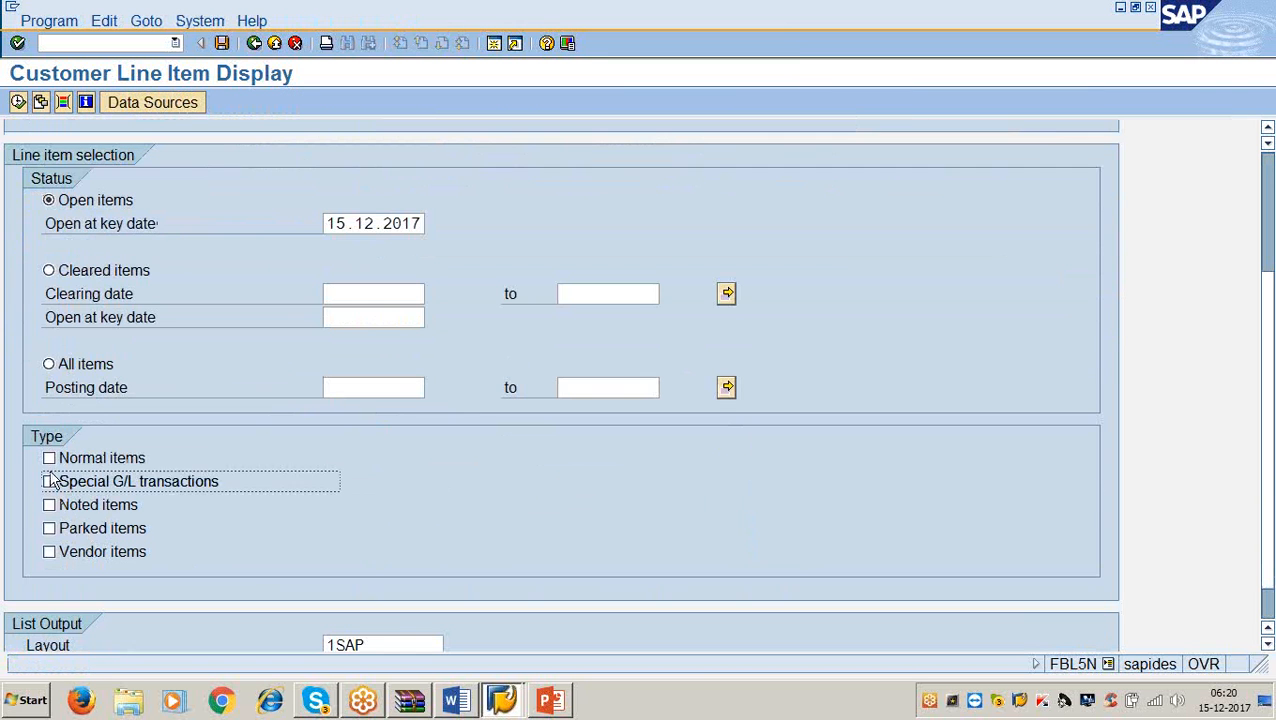
click(49, 458)
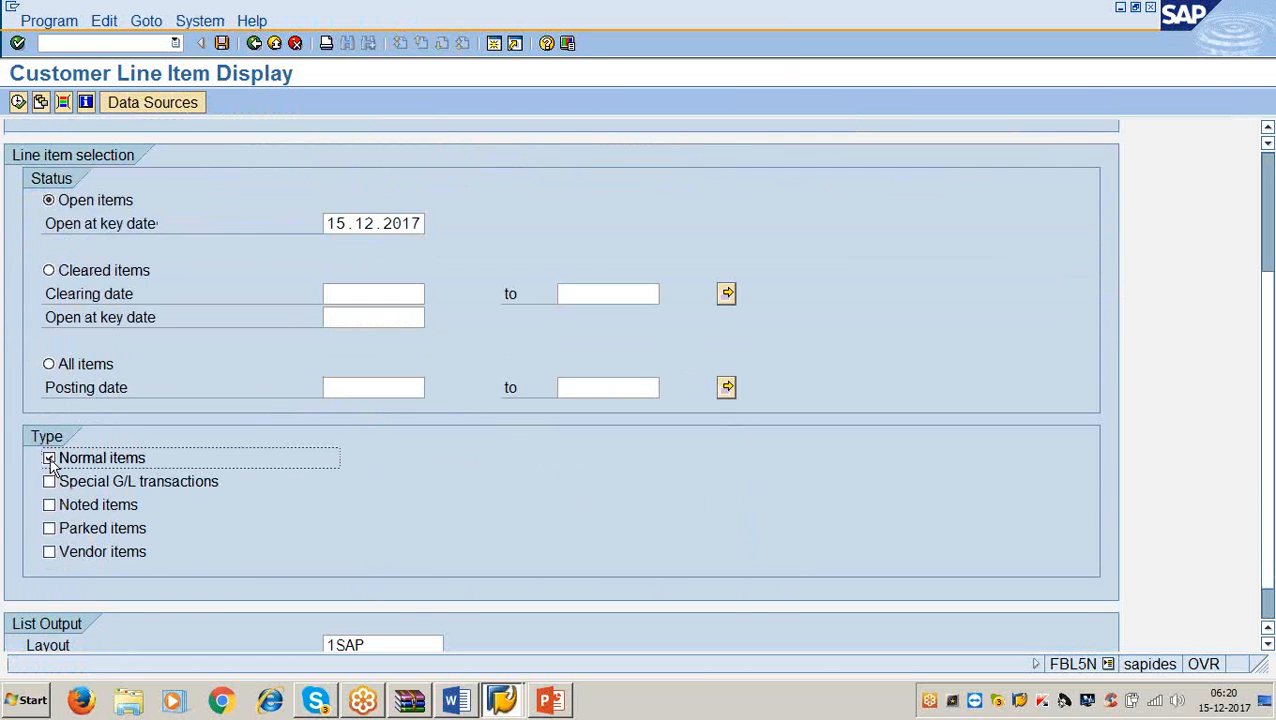
click(19, 103)
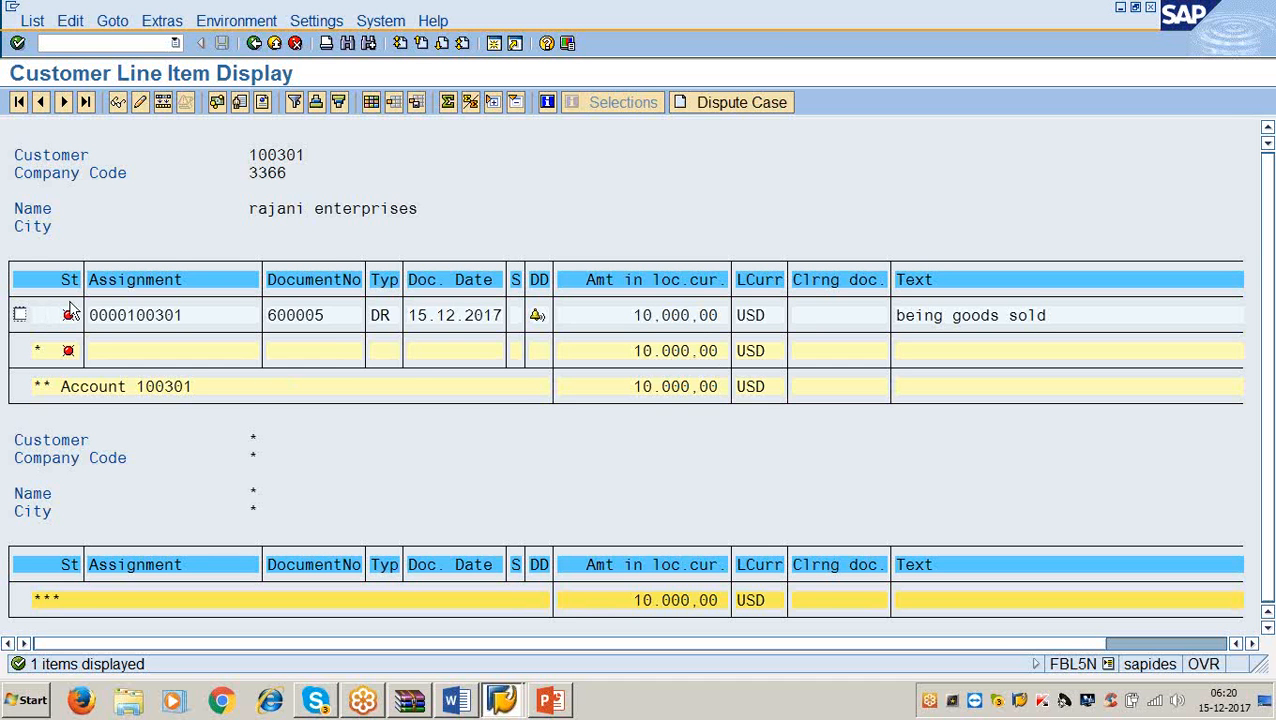
mouse_move(70, 318)
- Switch to PowerPoint, compare the sales invoice line item with the customer's NBT account on slide 8, and return to SAP
click(549, 701)
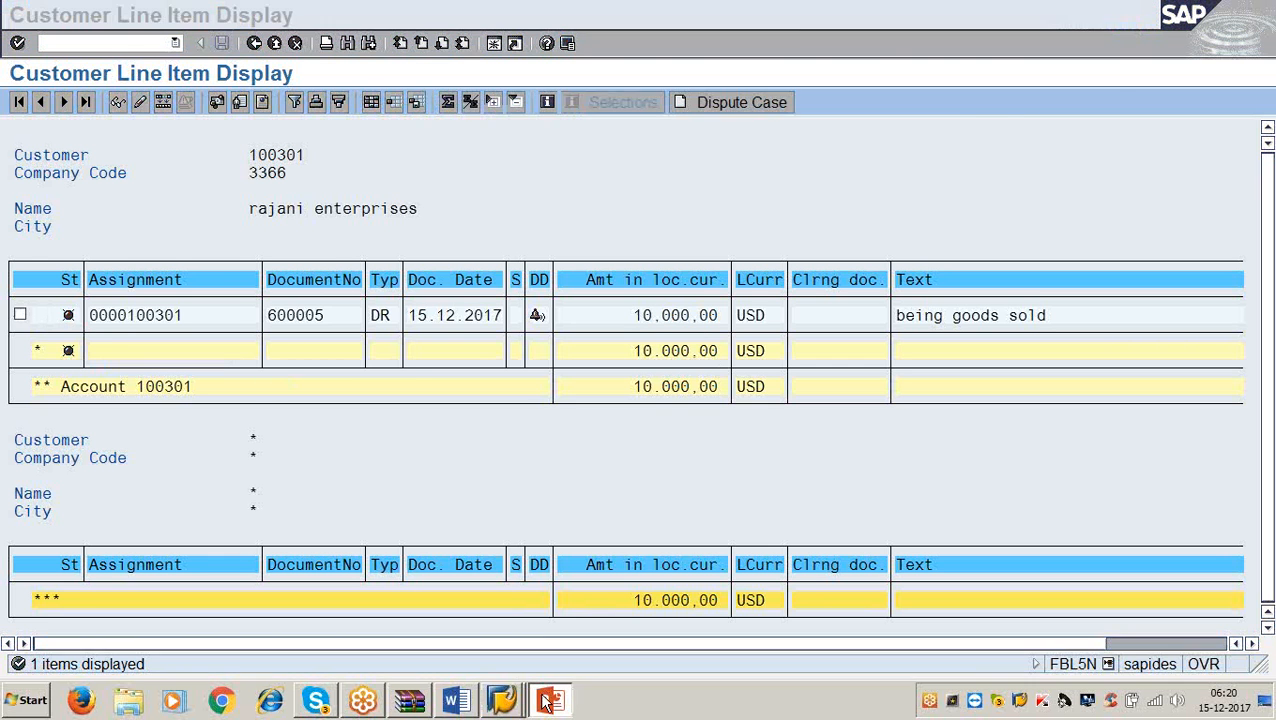
click(560, 170)
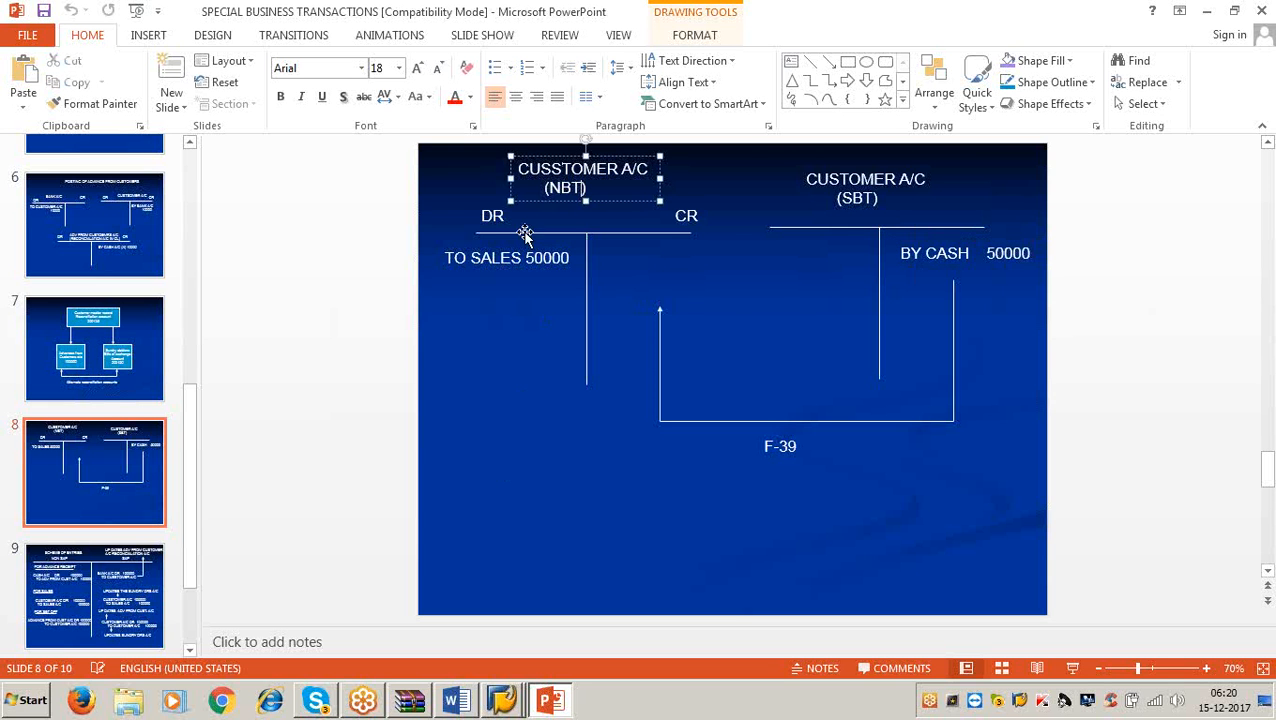
click(503, 258)
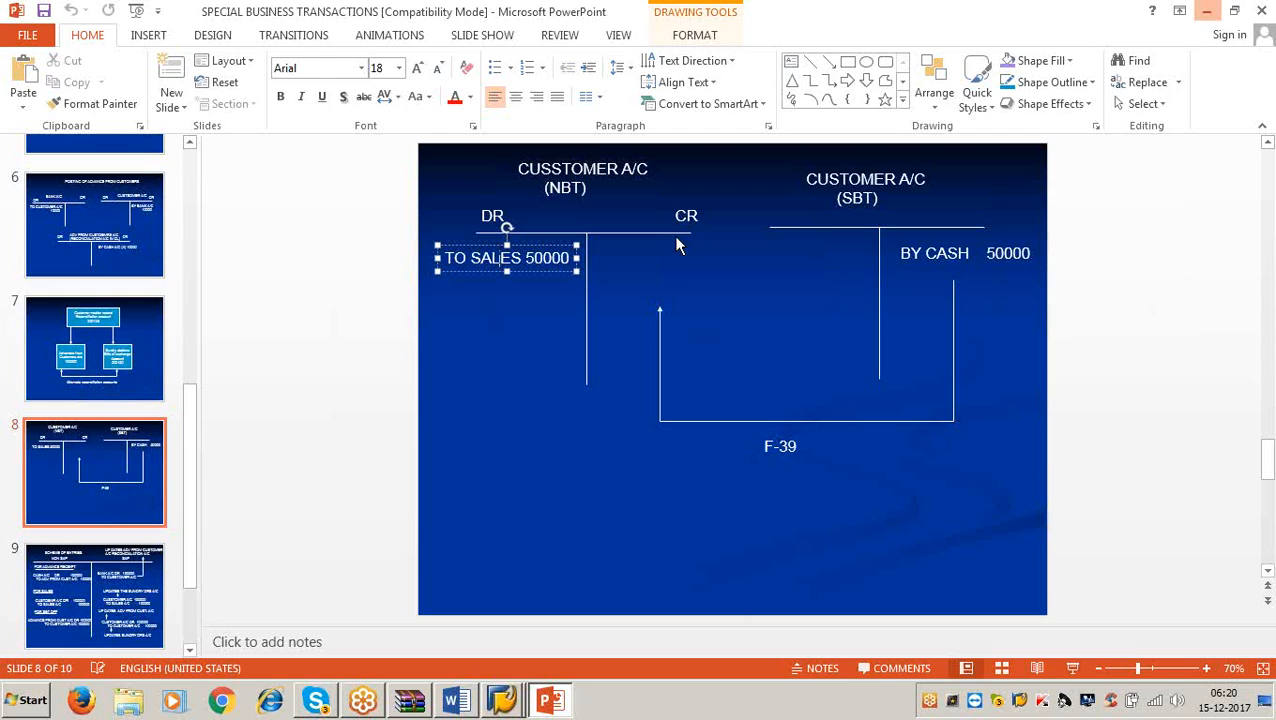
key(alt+Tab)
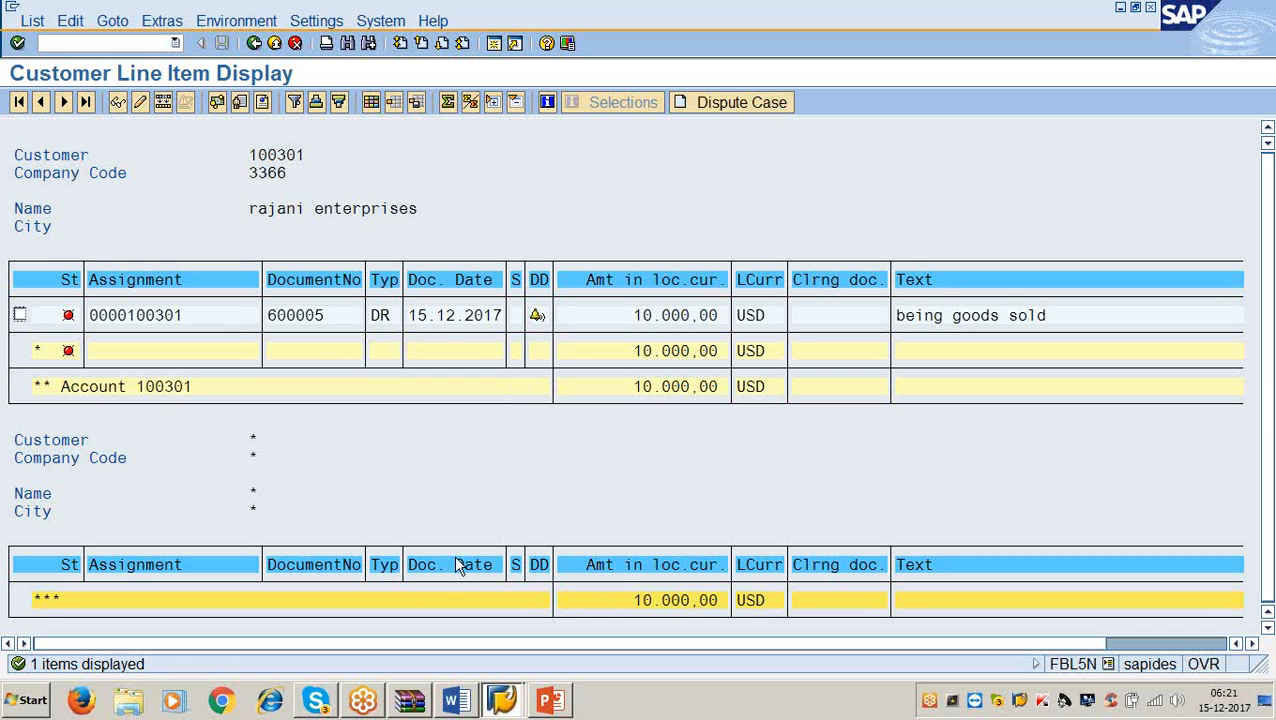
- Open a new SAP session and run FD10N for the customer's balances in company code 3366, fiscal year 2017
click(493, 43)
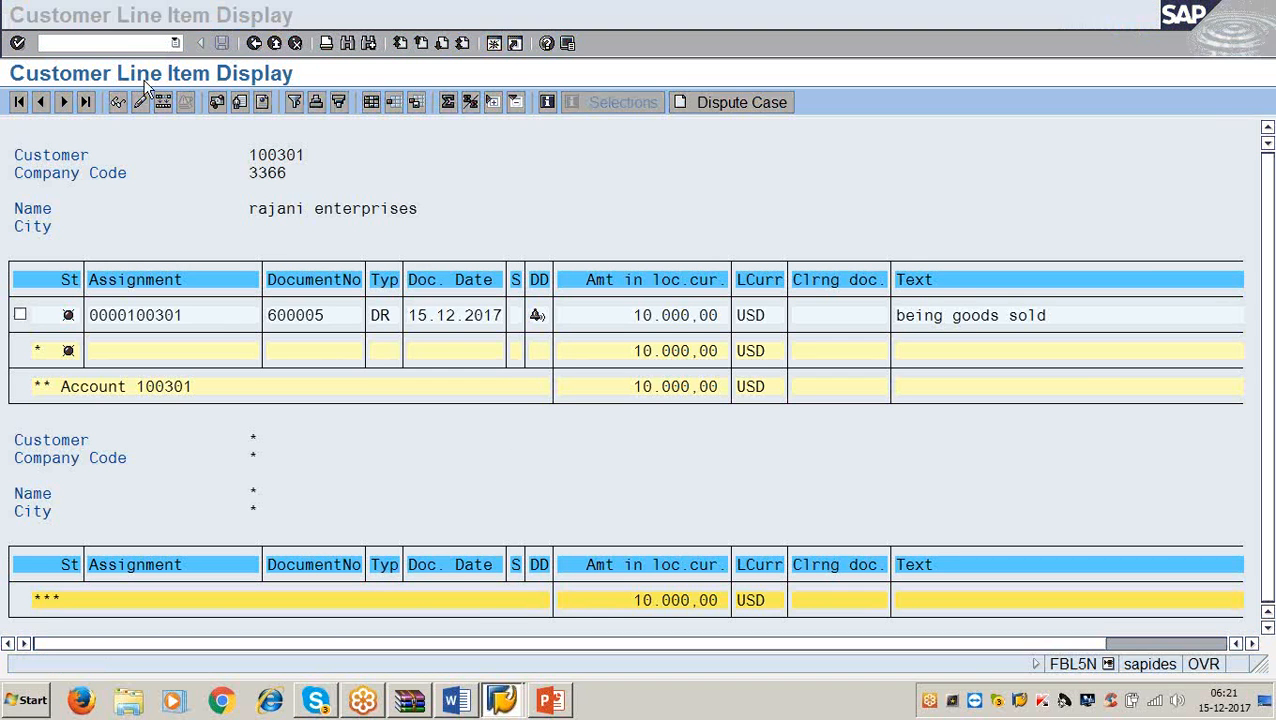
text(/nfd10n)
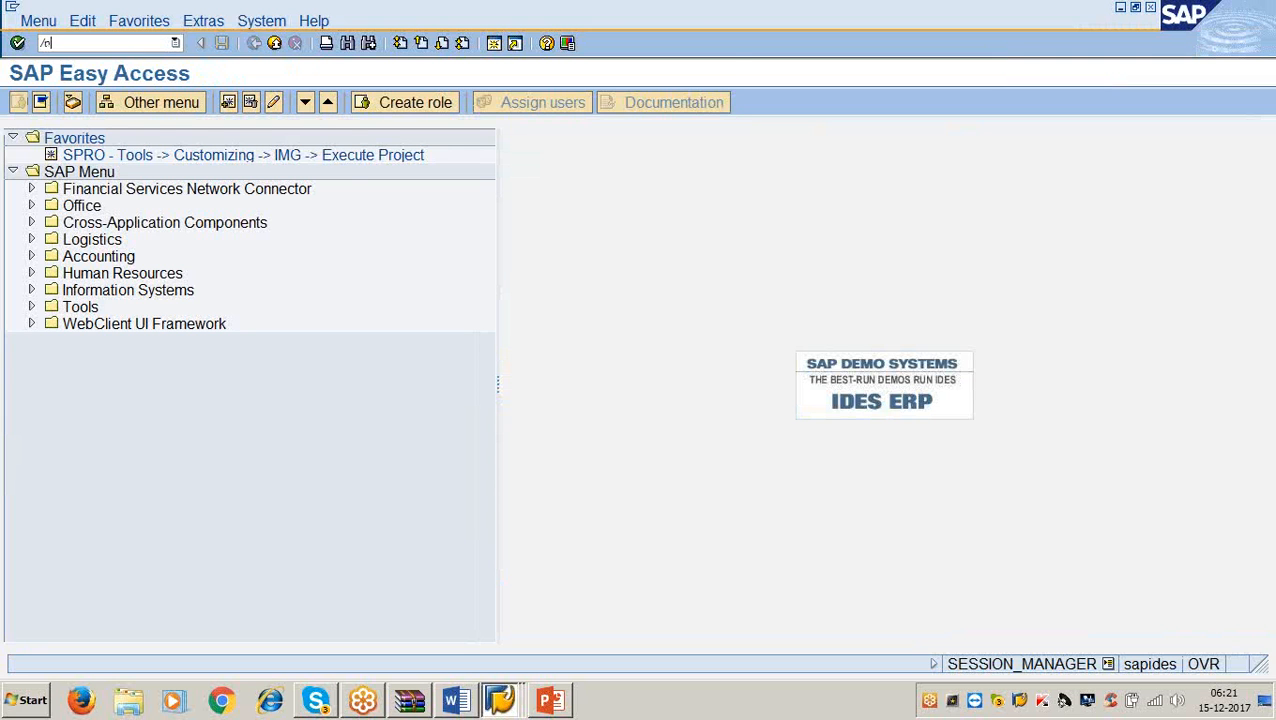
key(Return)
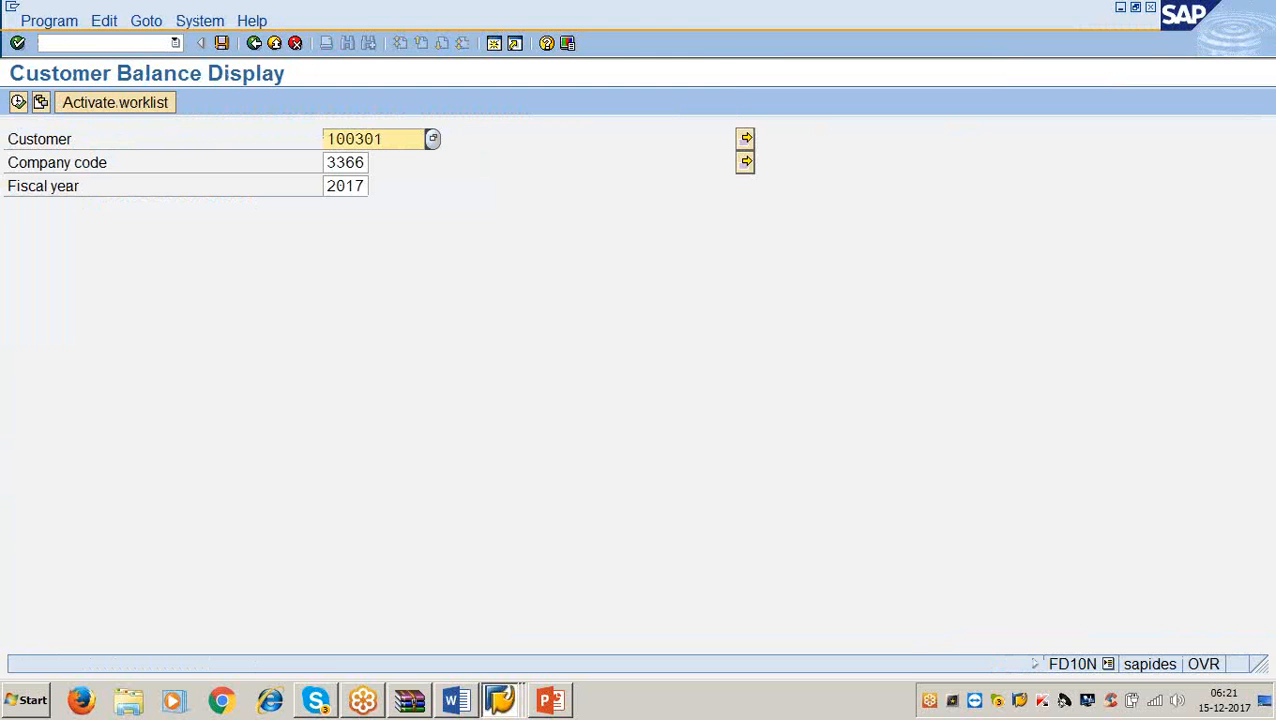
click(21, 104)
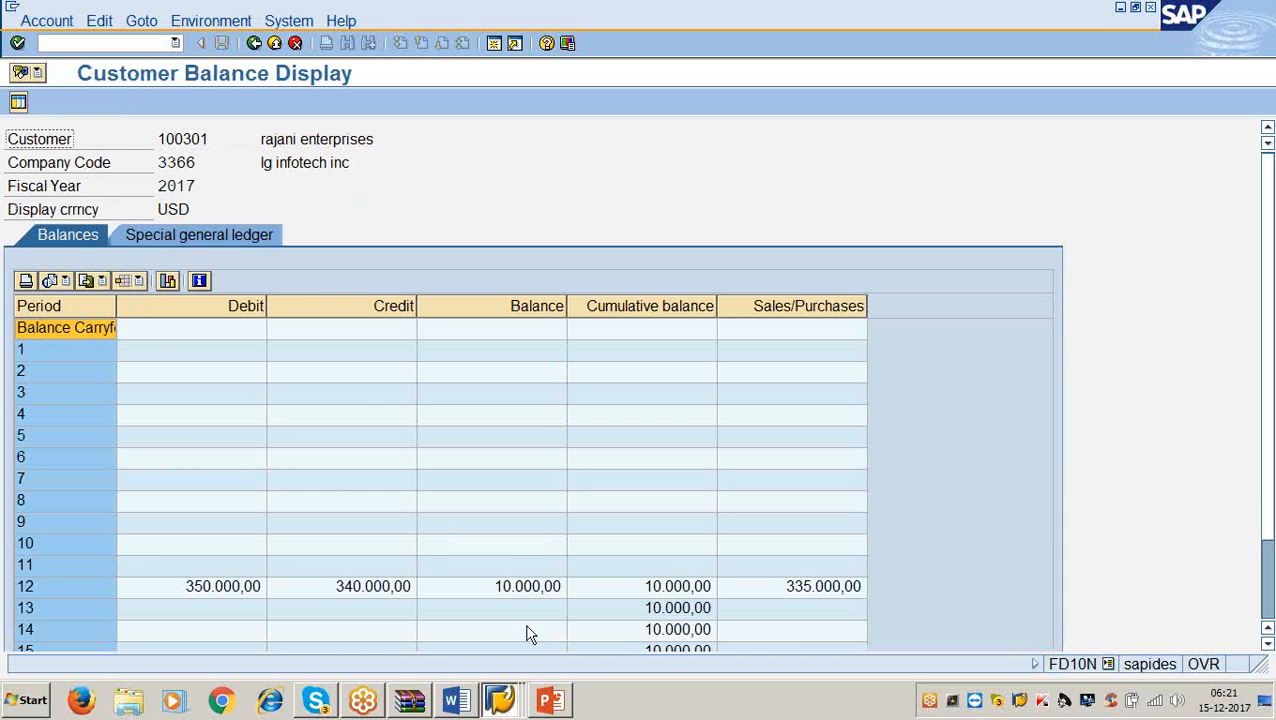
- Compare the customer's period 12 balance with the down payment shown under Special general ledger
click(531, 590)
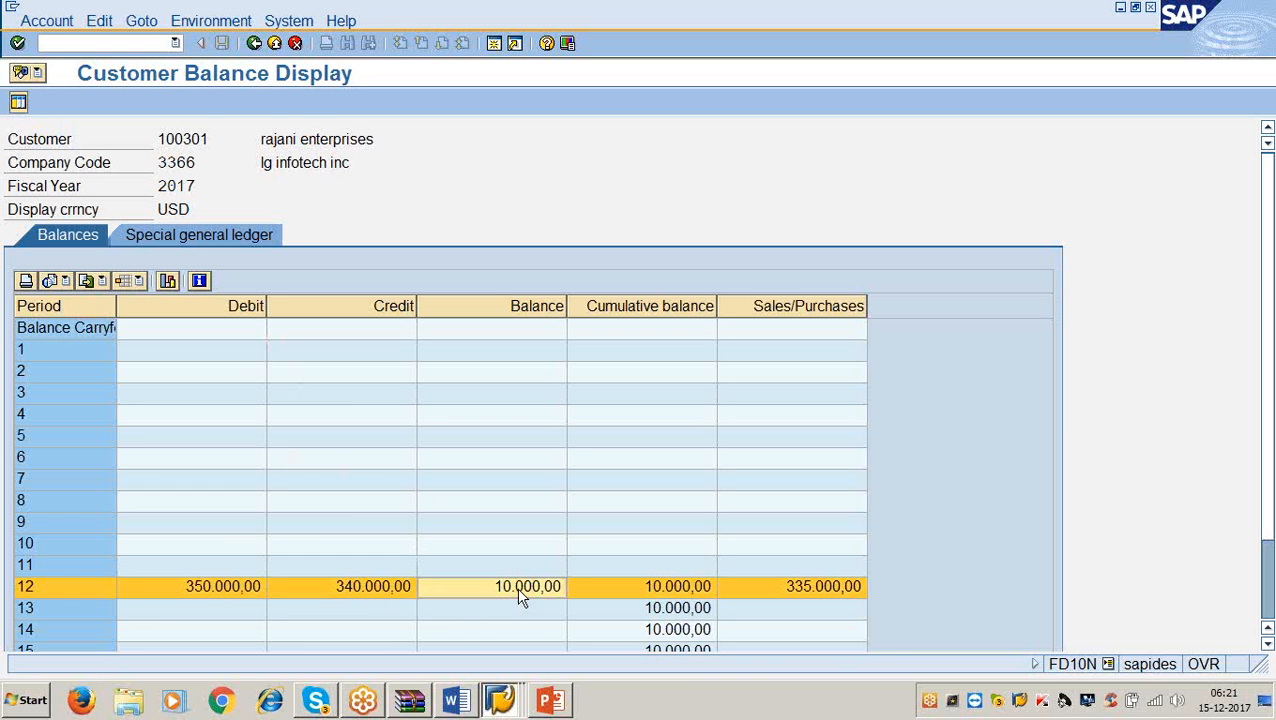
click(193, 240)
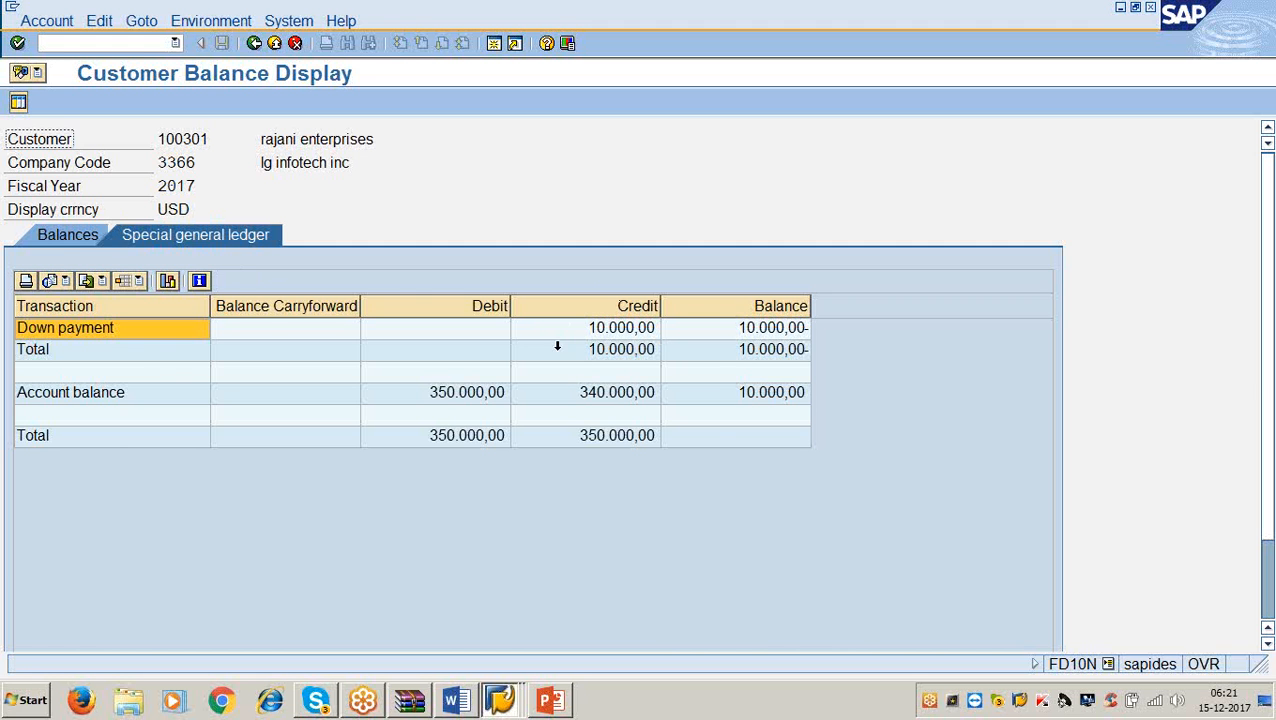
click(70, 240)
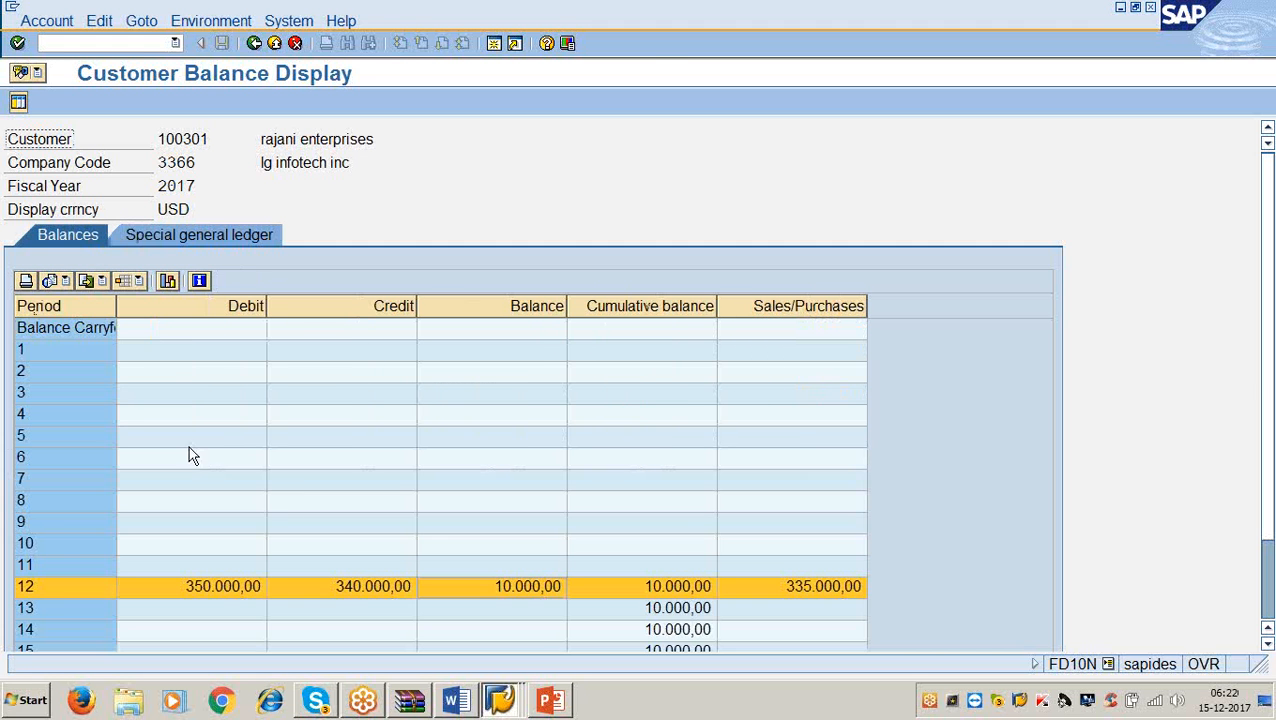
click(545, 590)
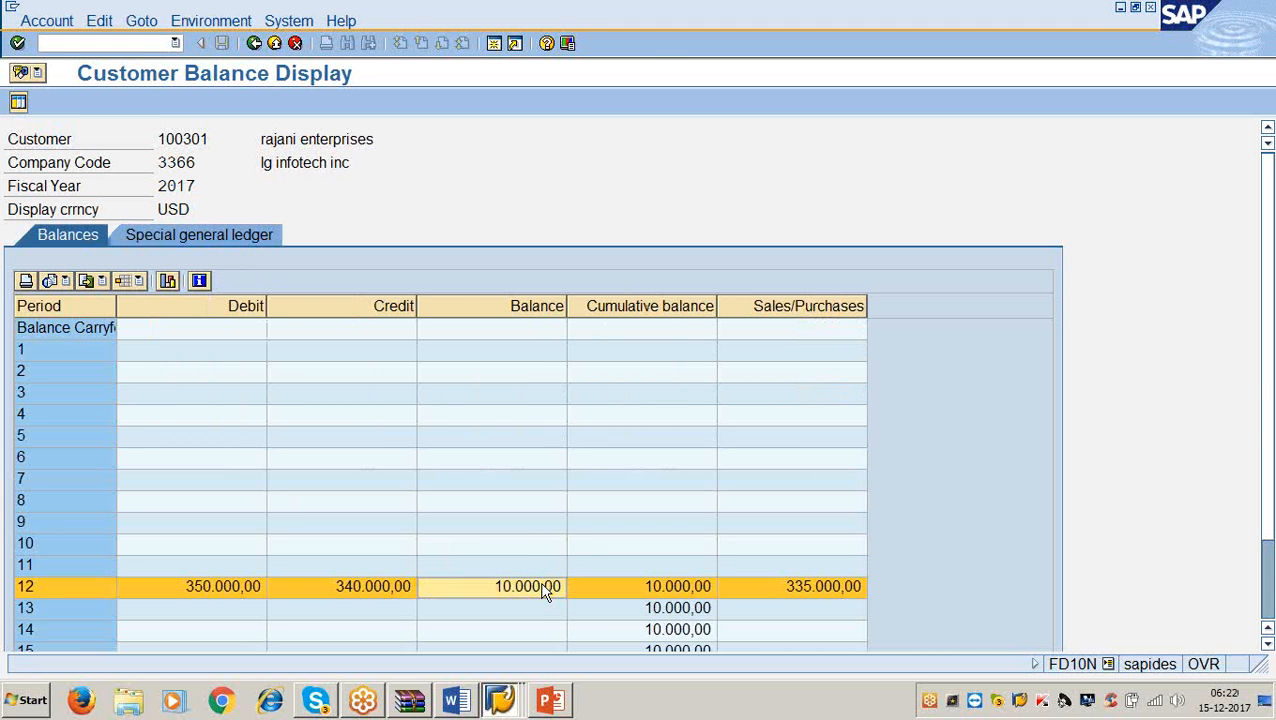
- Switch to PowerPoint and review the F-39 transfer from the SBT to the NBT customer account on slide 8
click(549, 700)
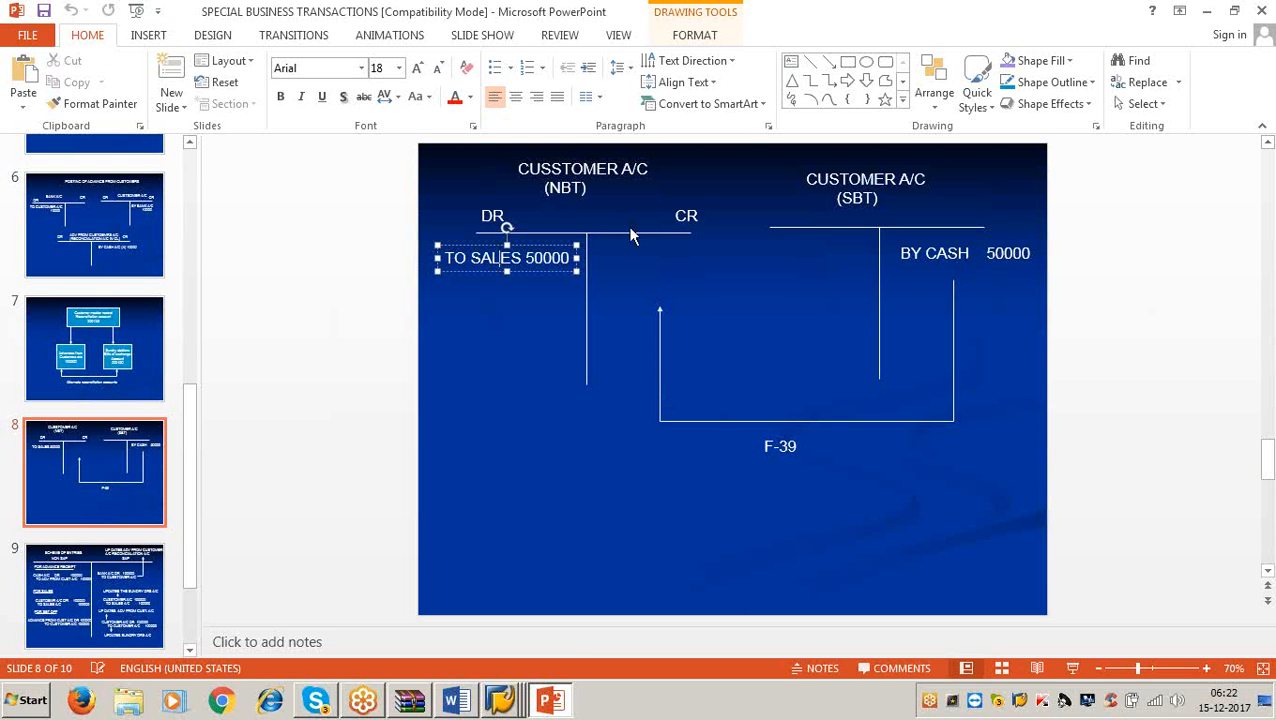
double_click(770, 449)
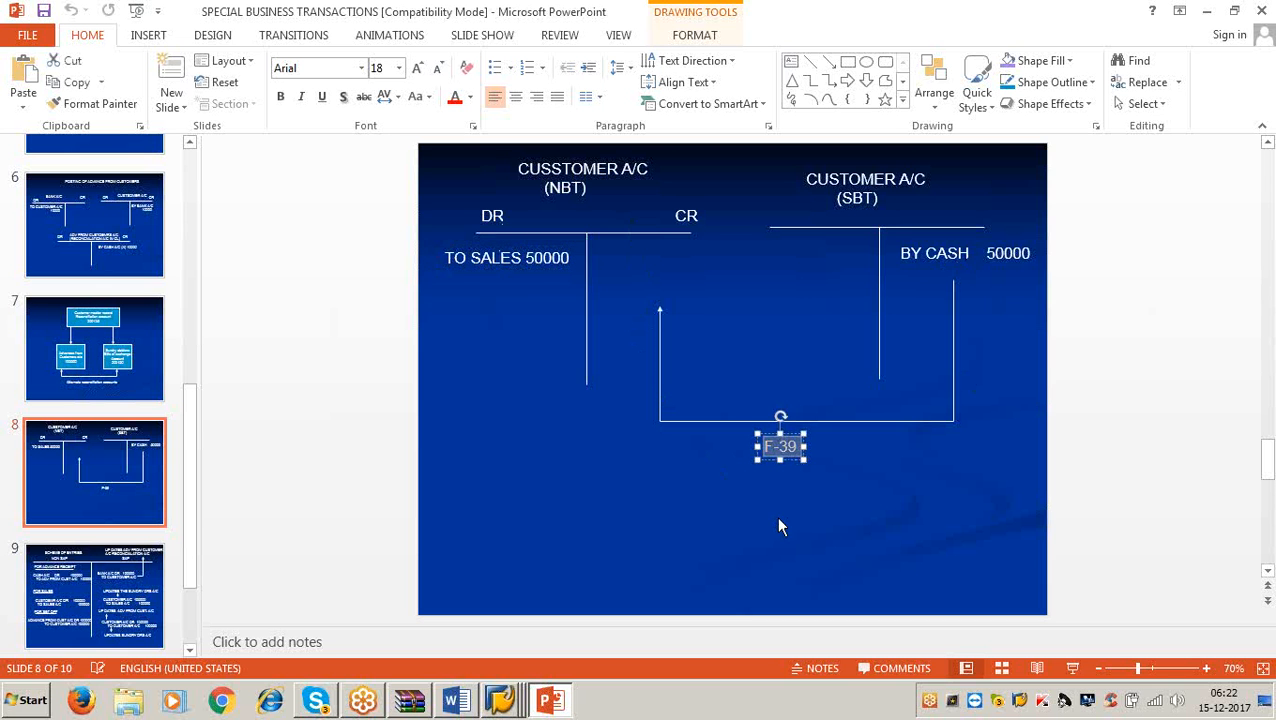
click(1207, 11)
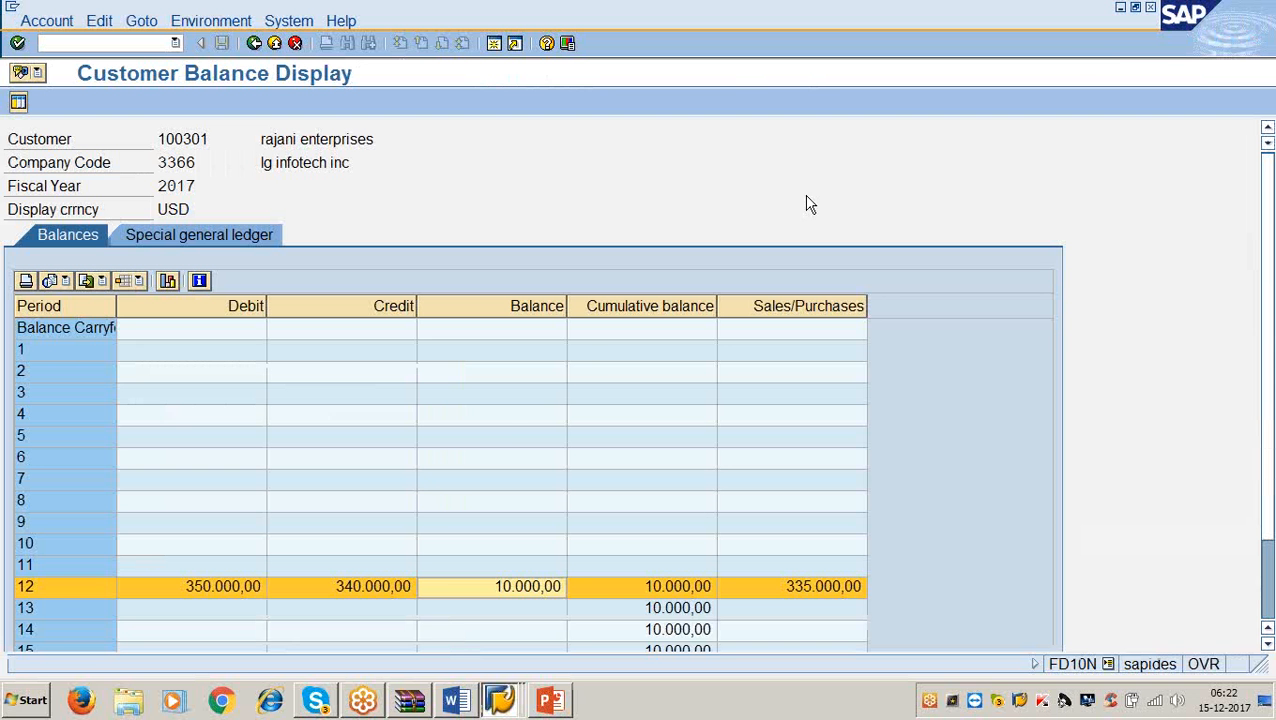
- Switch to Word and read step 7 on transferring the advance to the sales invoice in the ACCOUNTS RECEIVABLE document
click(455, 700)
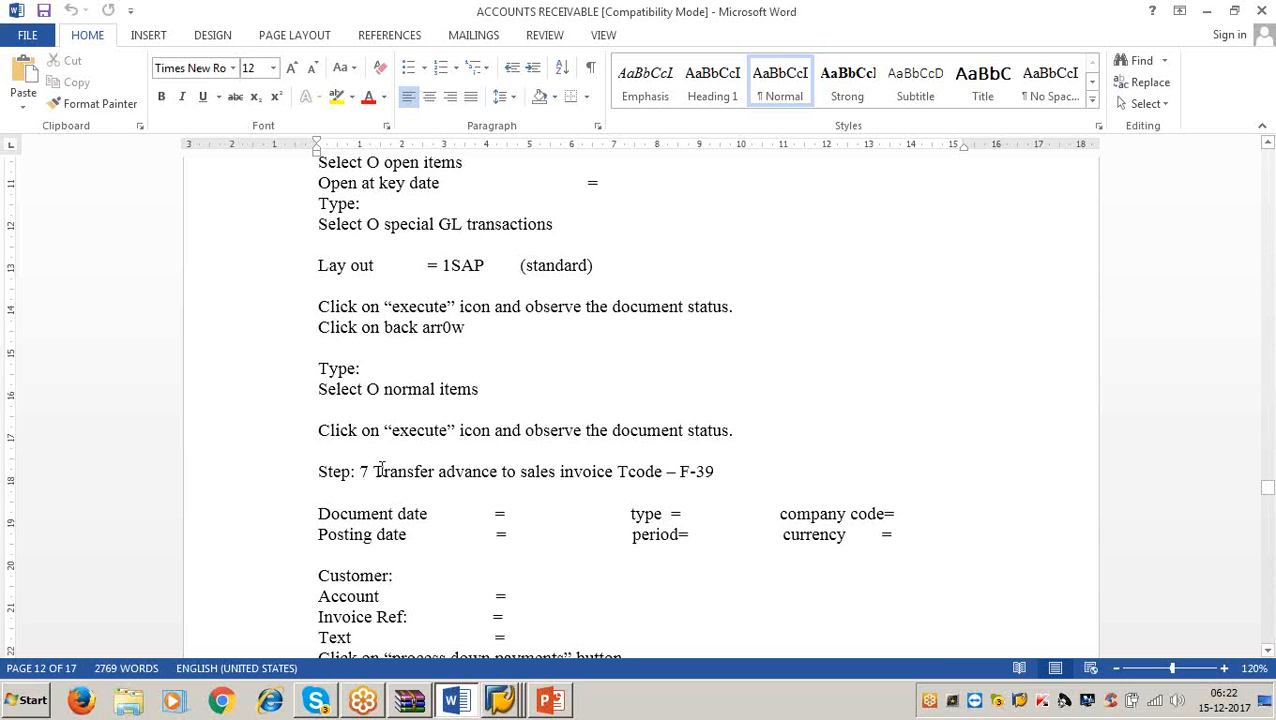
scroll(381, 468, down, 4)
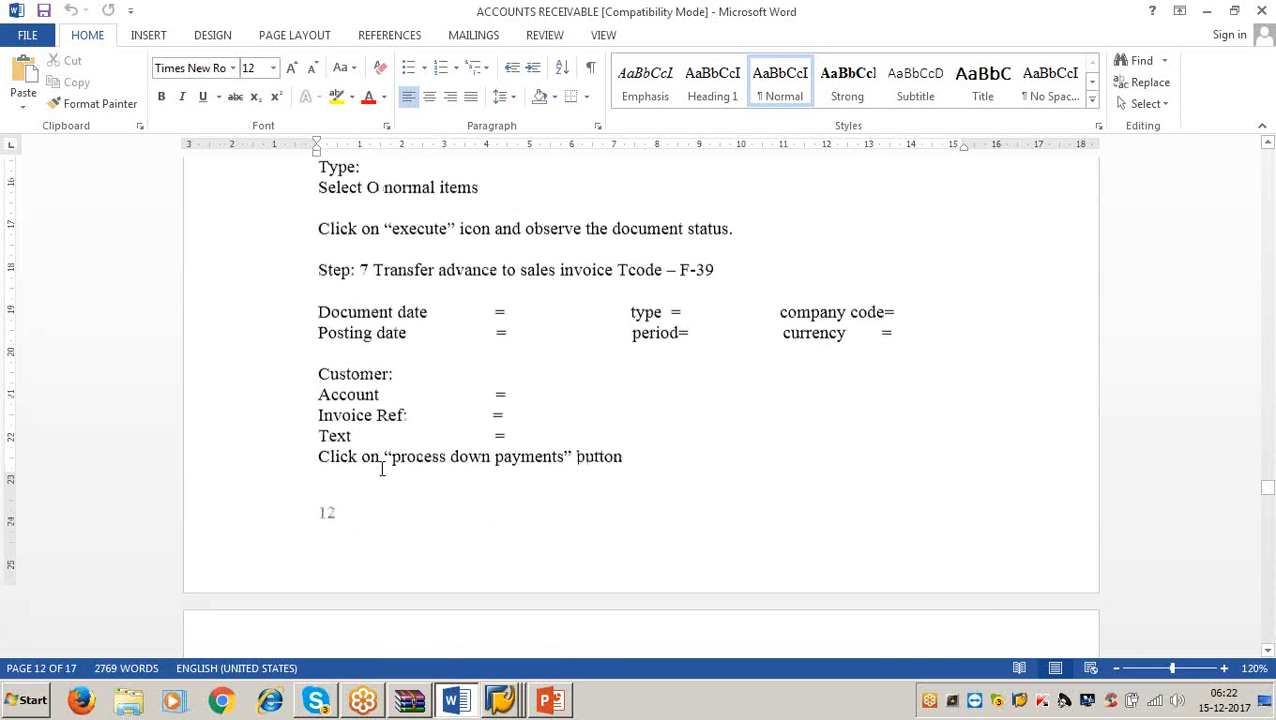
click(1206, 14)
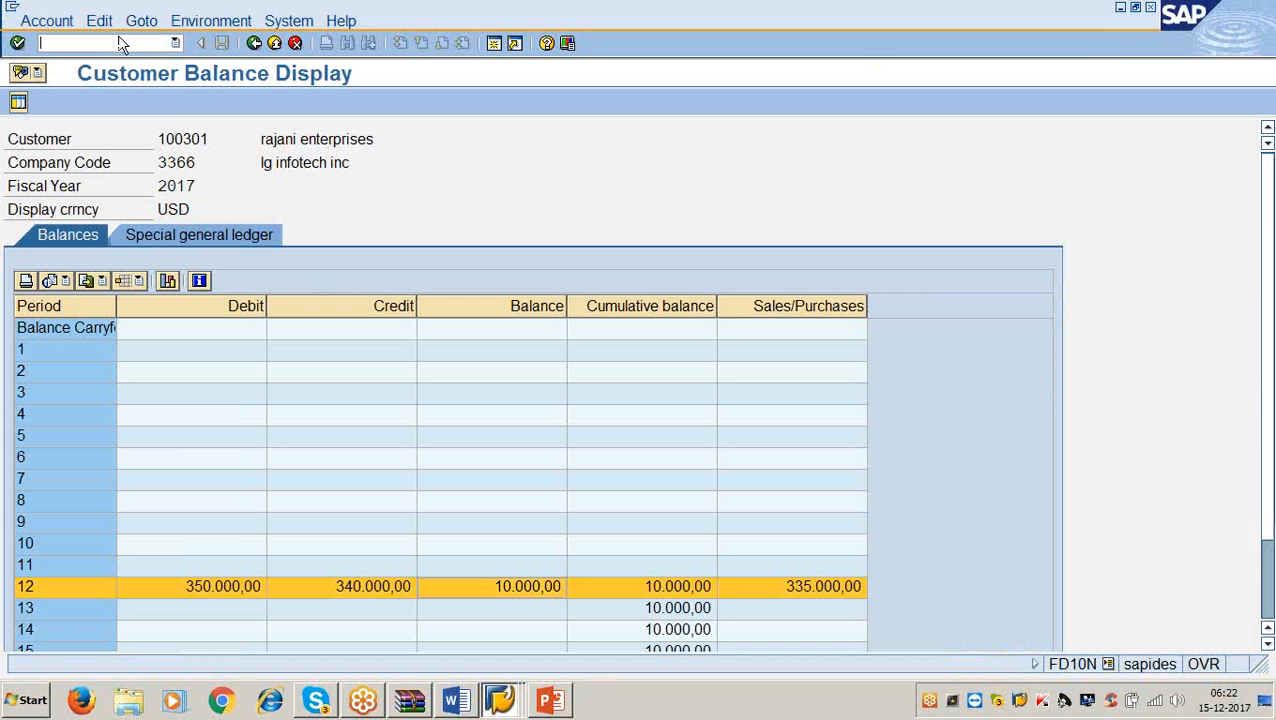
click(117, 46)
text(/nf.33)
key(Return)
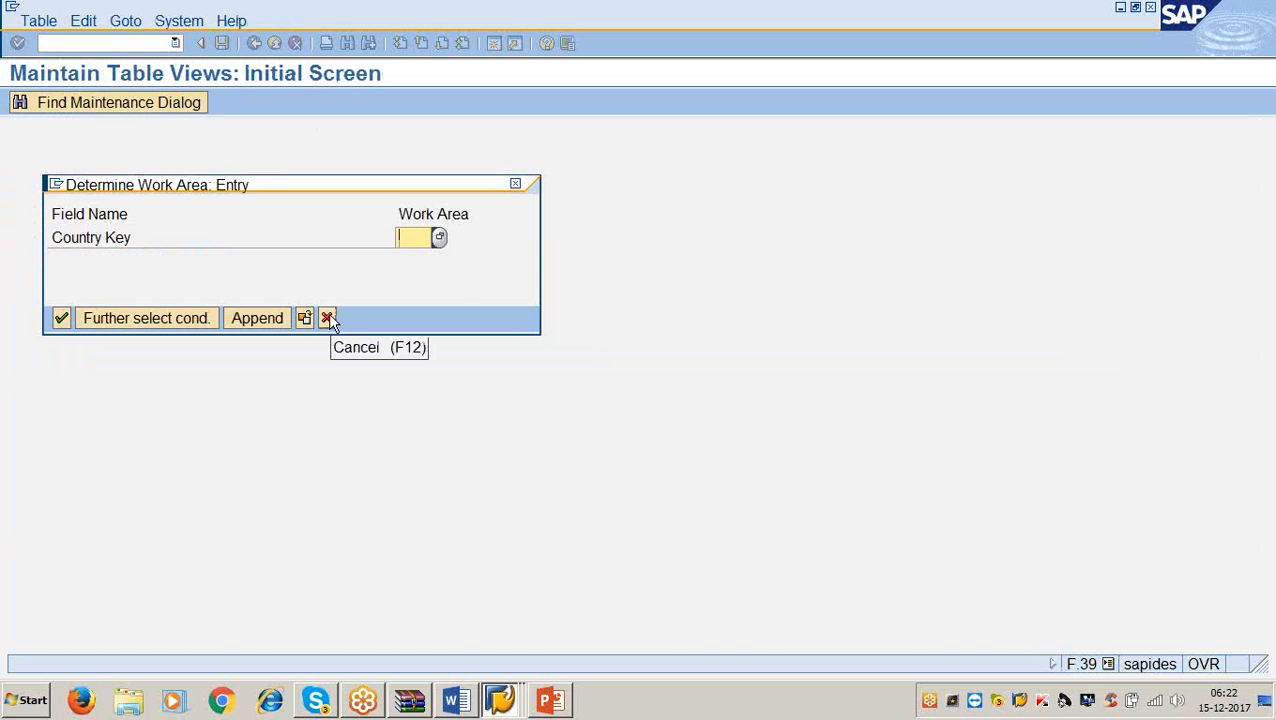
click(328, 318)
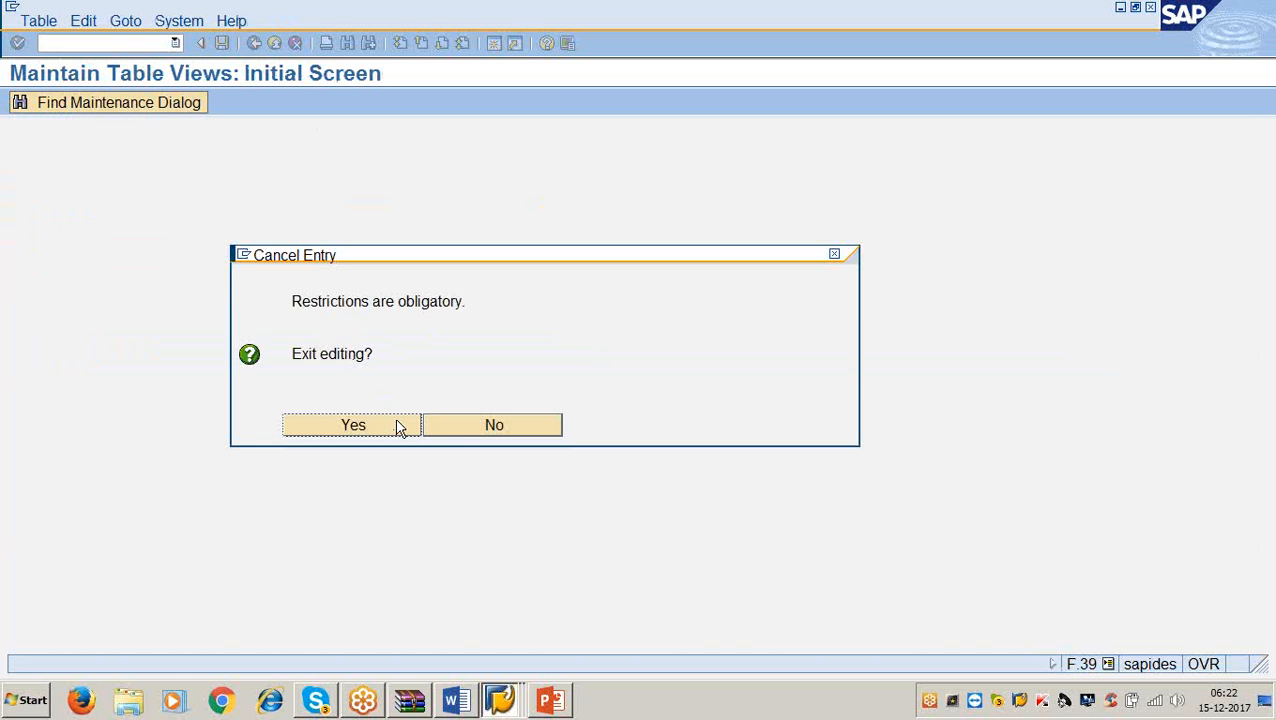
click(353, 425)
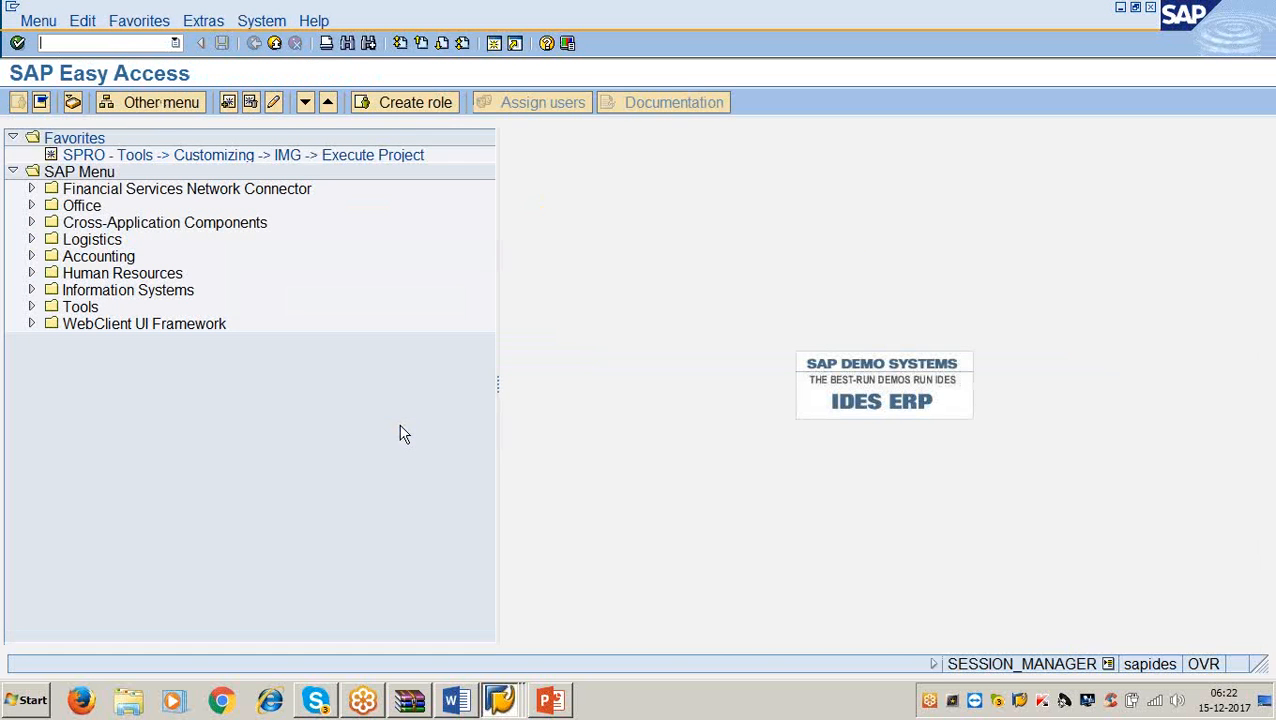
- Open transaction F-39 and set the document date to 15.12.2017, keeping type DA, company code 3366, period 12 and currency USD
click(121, 45)
text(/nf)
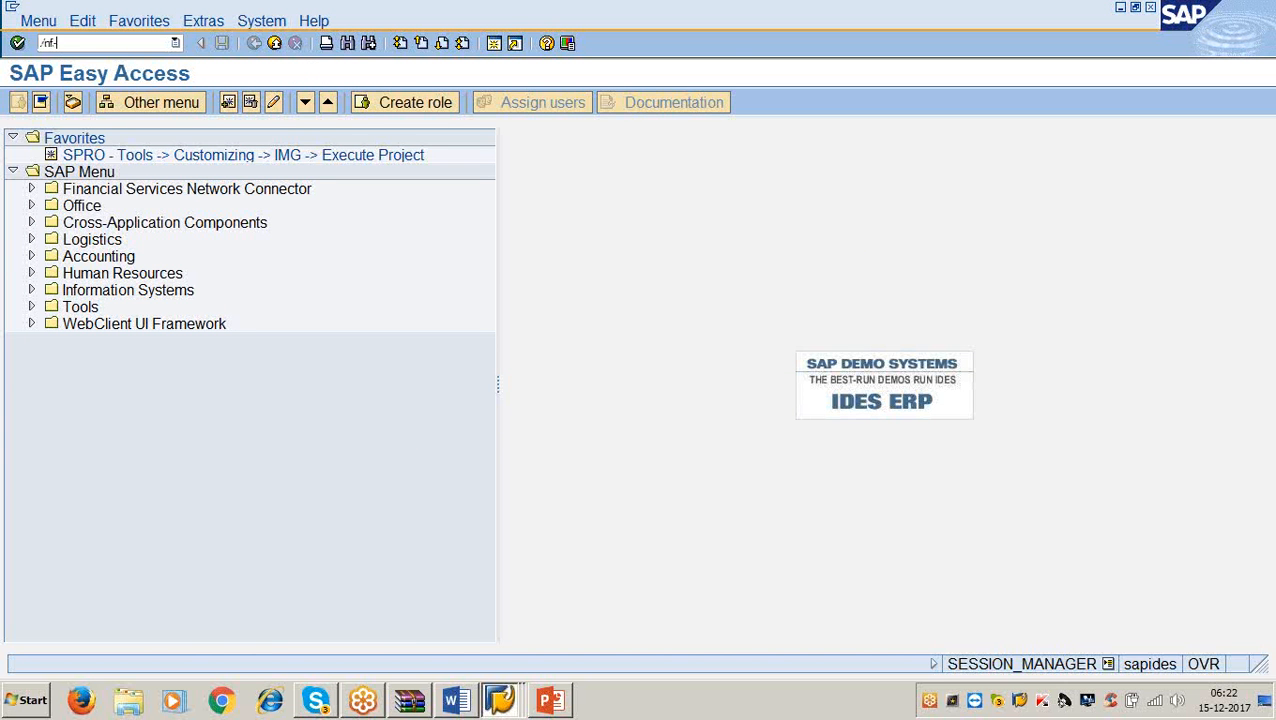
text(-39)
key(Return)
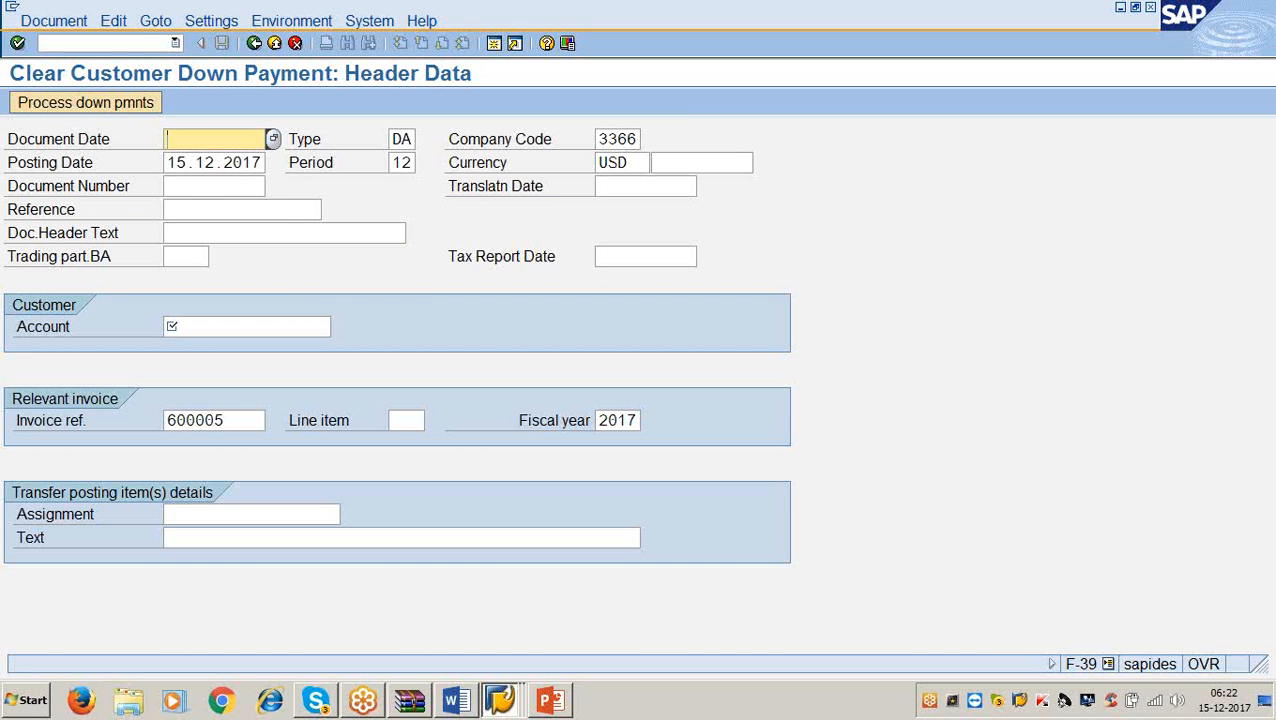
text(15.12.2017)
key(Tab)
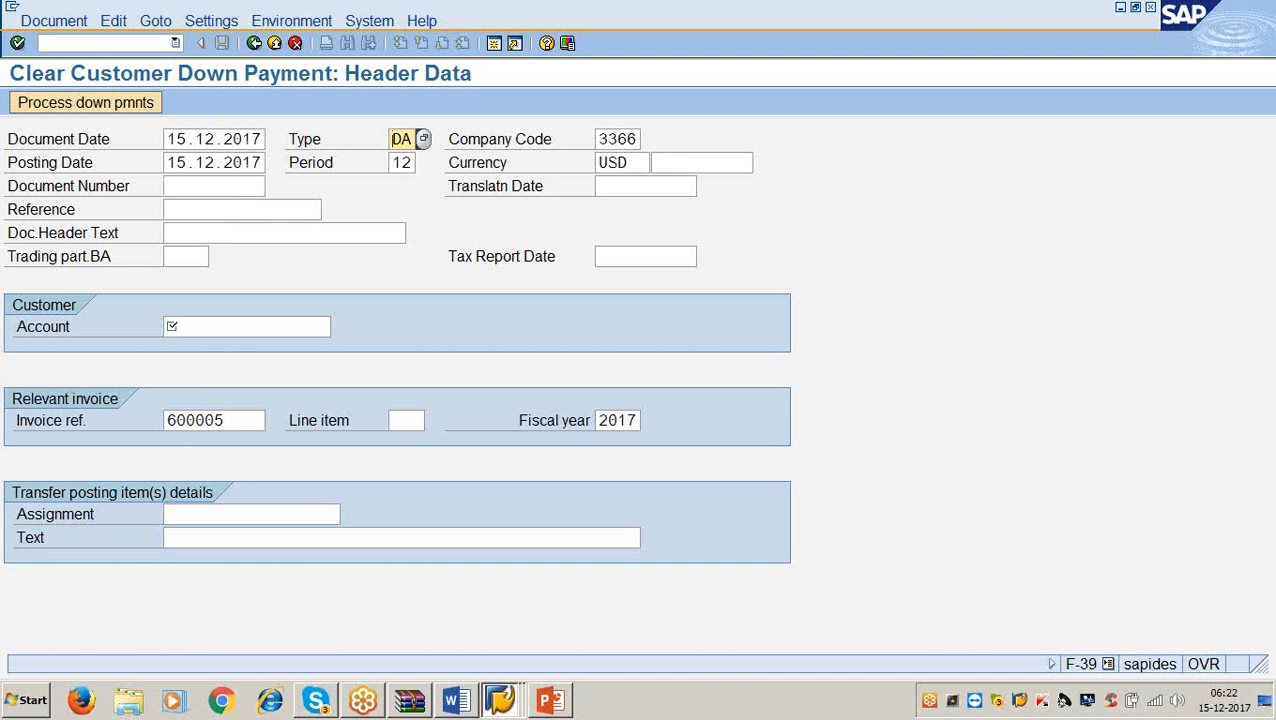
key(Tab)
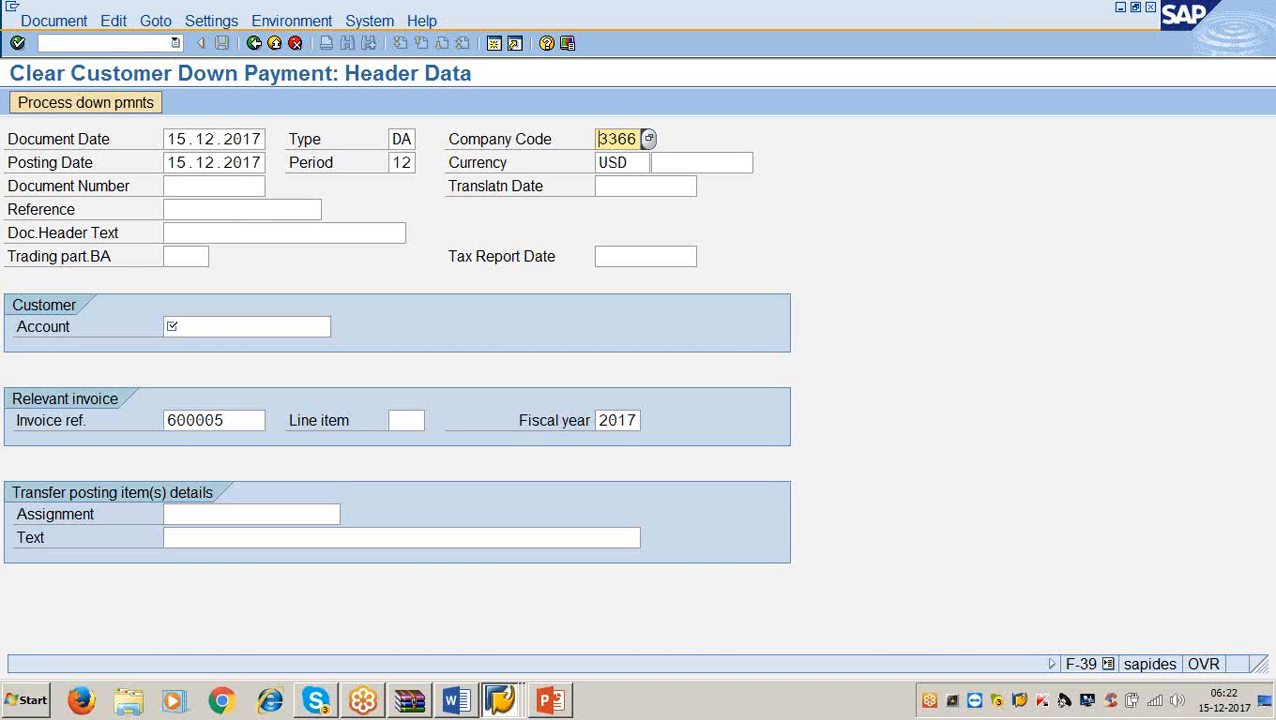
click(213, 162)
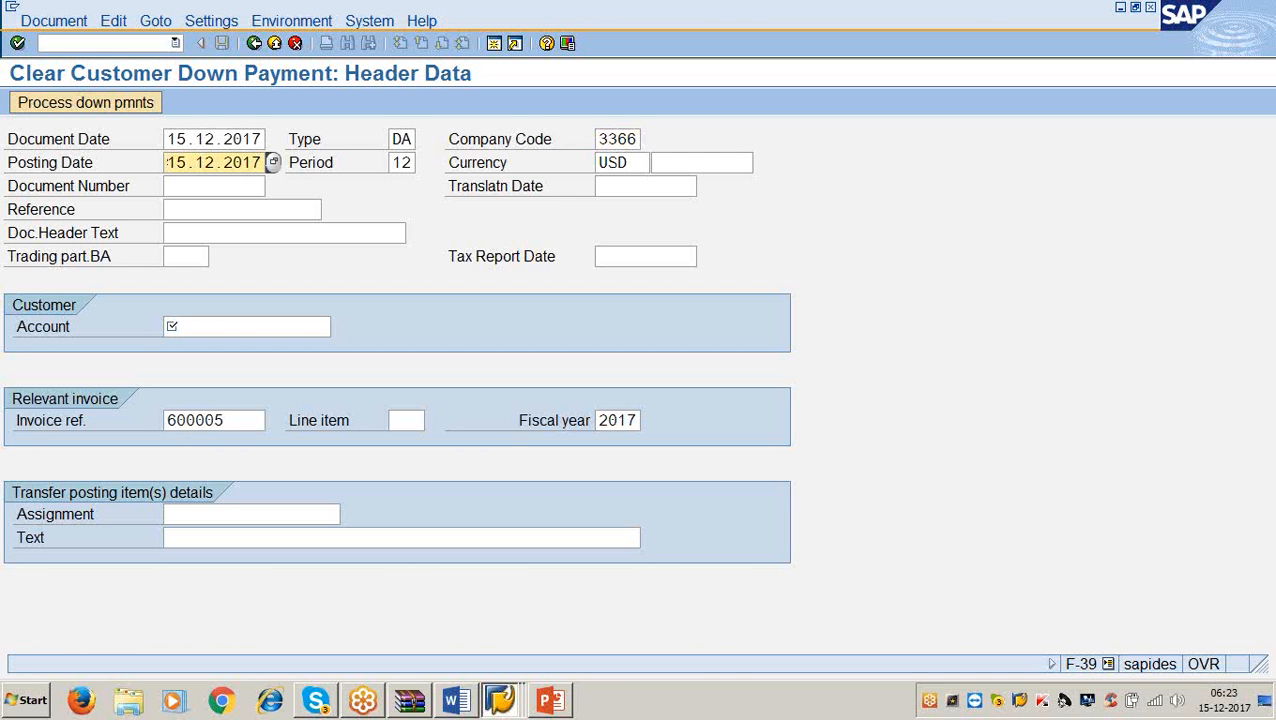
click(401, 162)
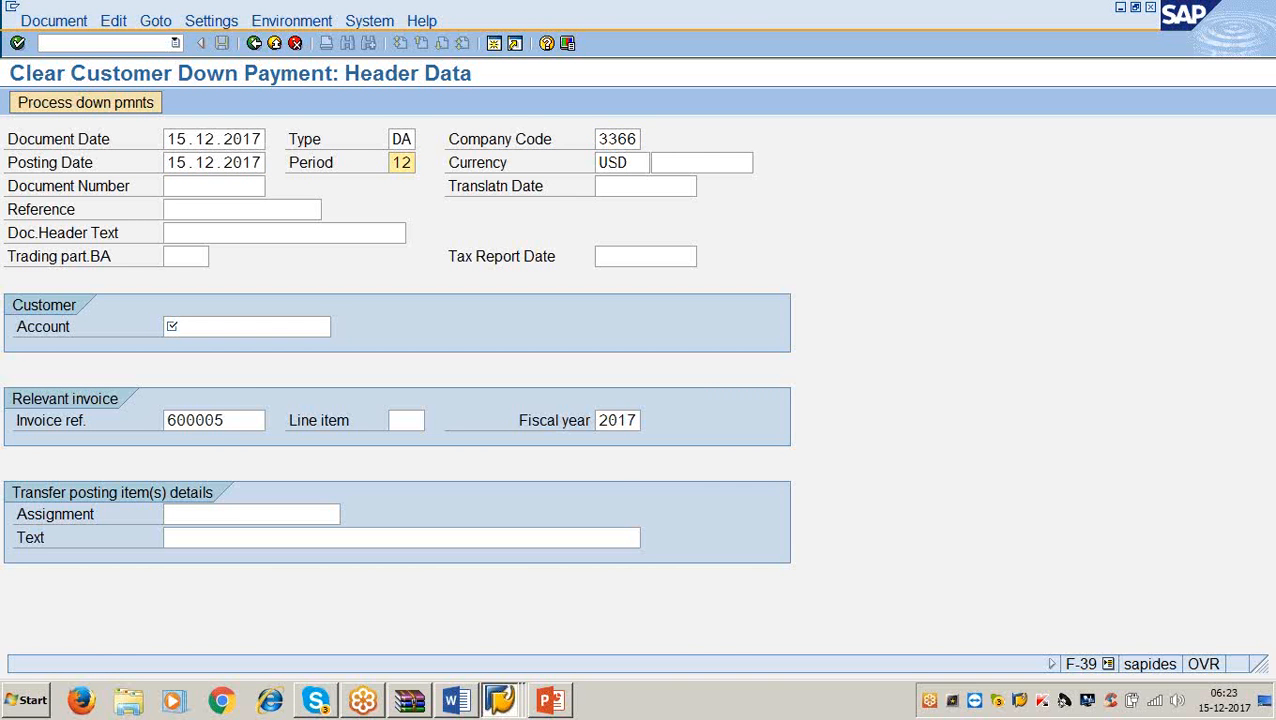
click(621, 162)
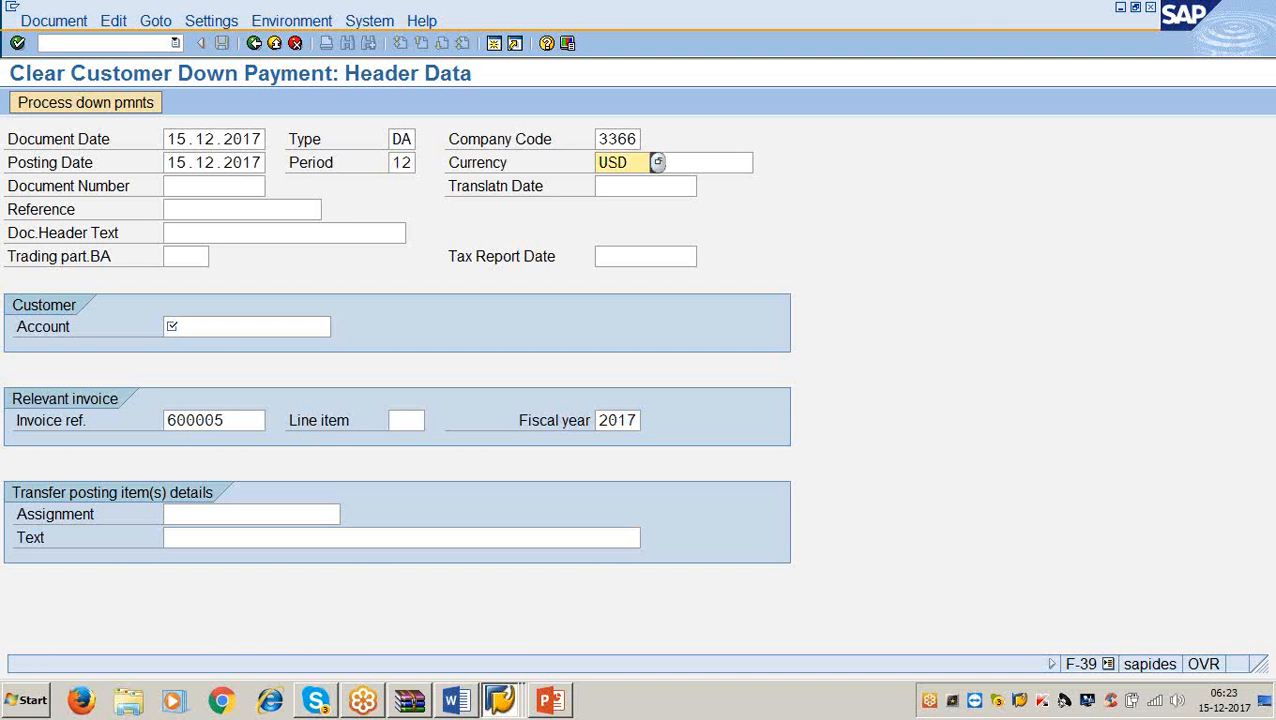
- Enter the customer's account number in the Customer section of the down payment clearing header
key(Tab)
key(Tab)
key(Tab)
key(Tab)
key(Tab)
key(Tab)
key(Tab)
key(Tab)
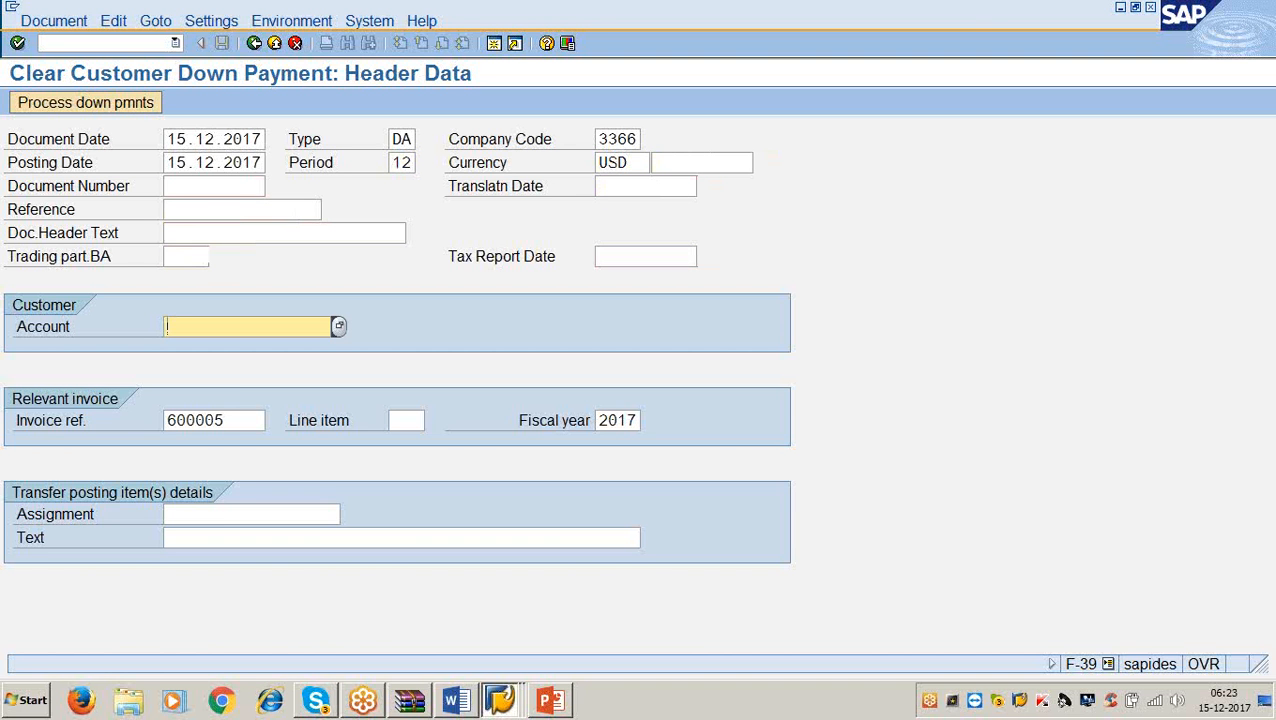
text(100)
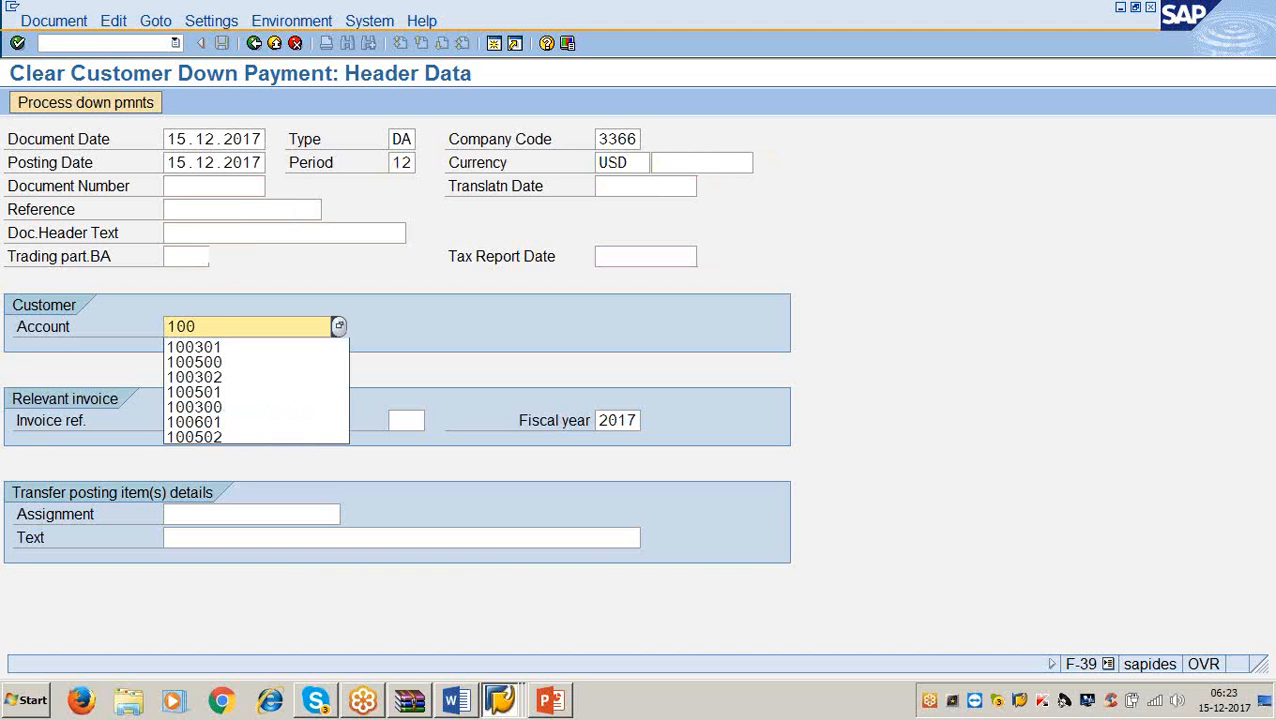
text(301)
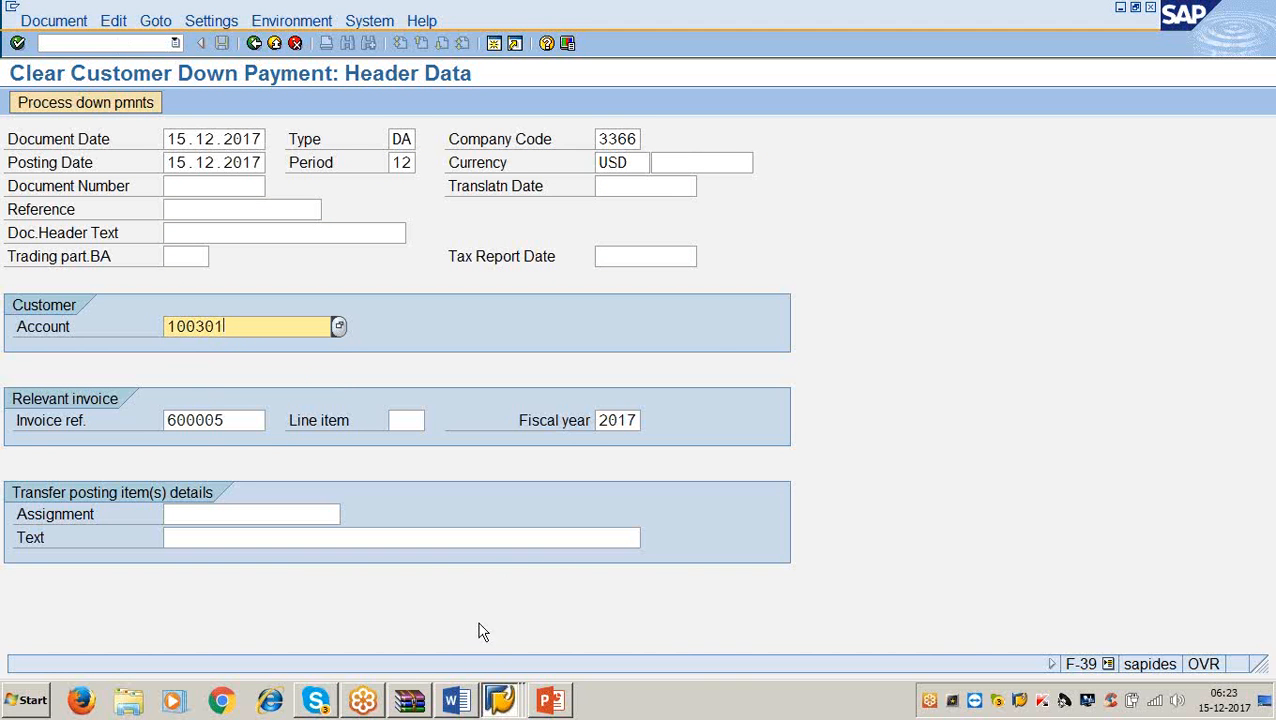
- Check the remaining F-39 fields in the Word document and submit the header in SAP with the prefilled invoice reference and fiscal year 2017
click(456, 700)
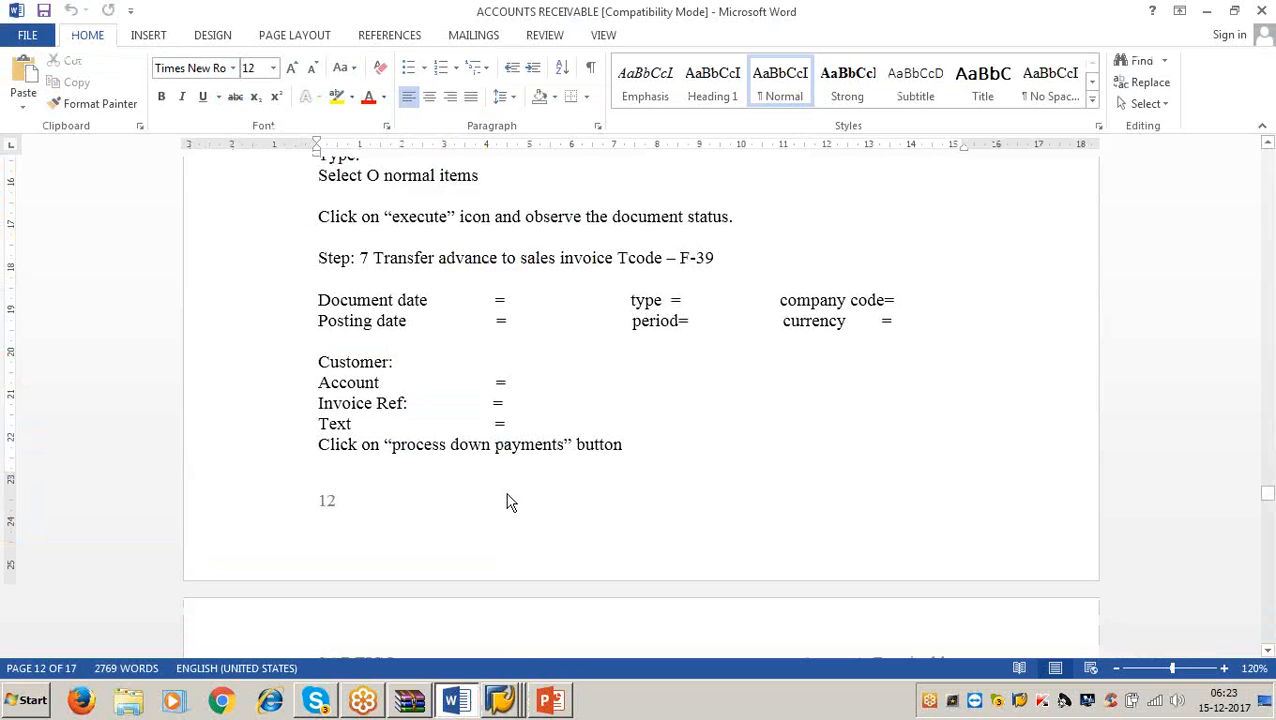
click(1207, 11)
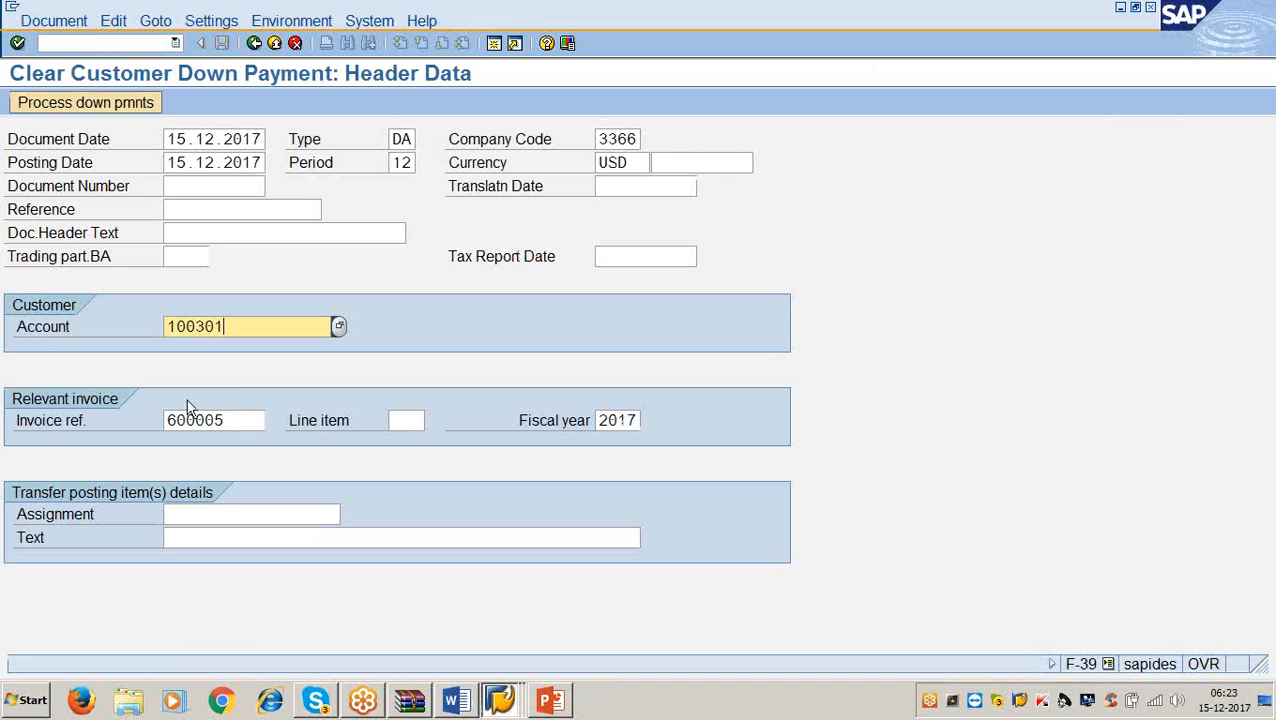
click(234, 420)
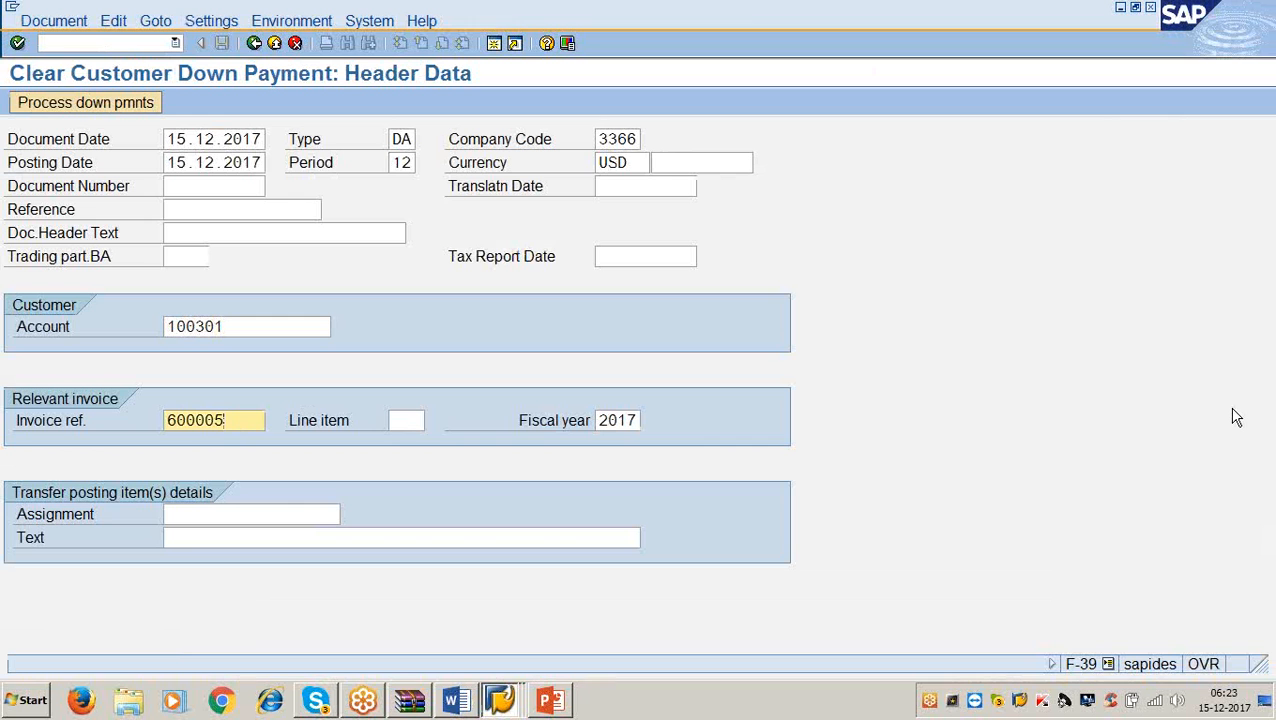
key(Return)
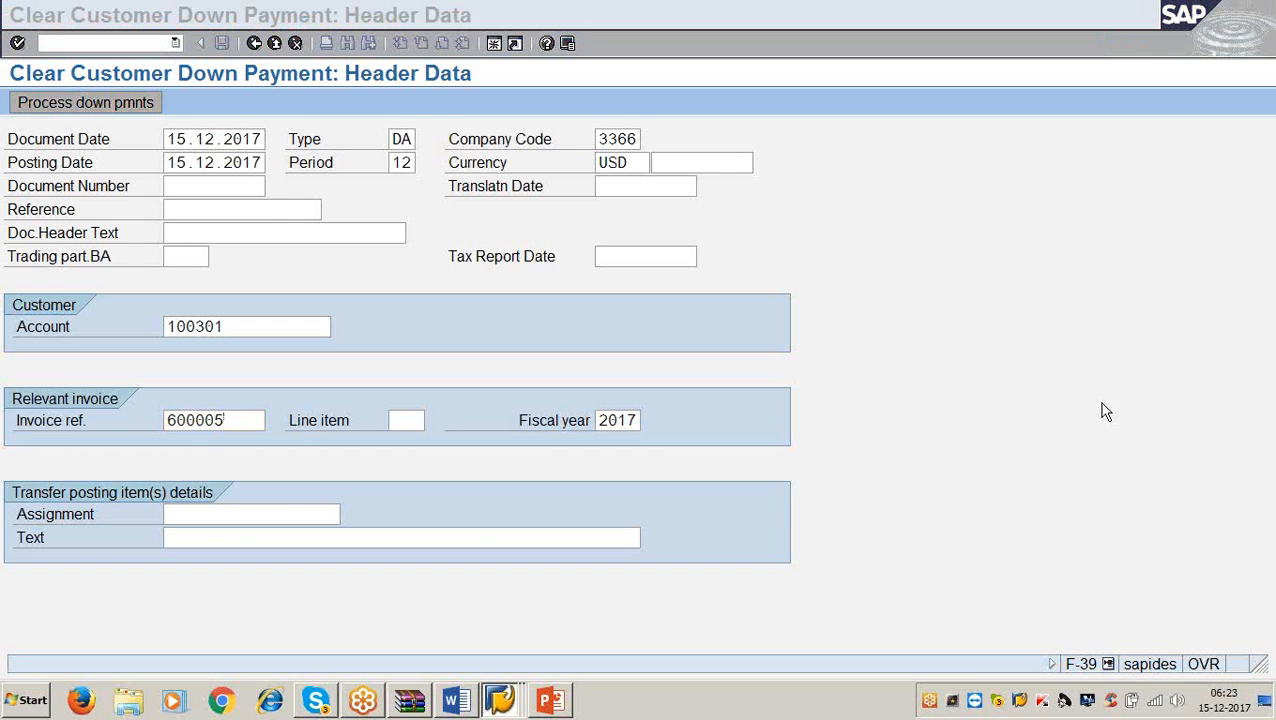
- Enter "being adv.tr to invoice" as the transfer posting text and proceed to the customer's down payments
key(Return)
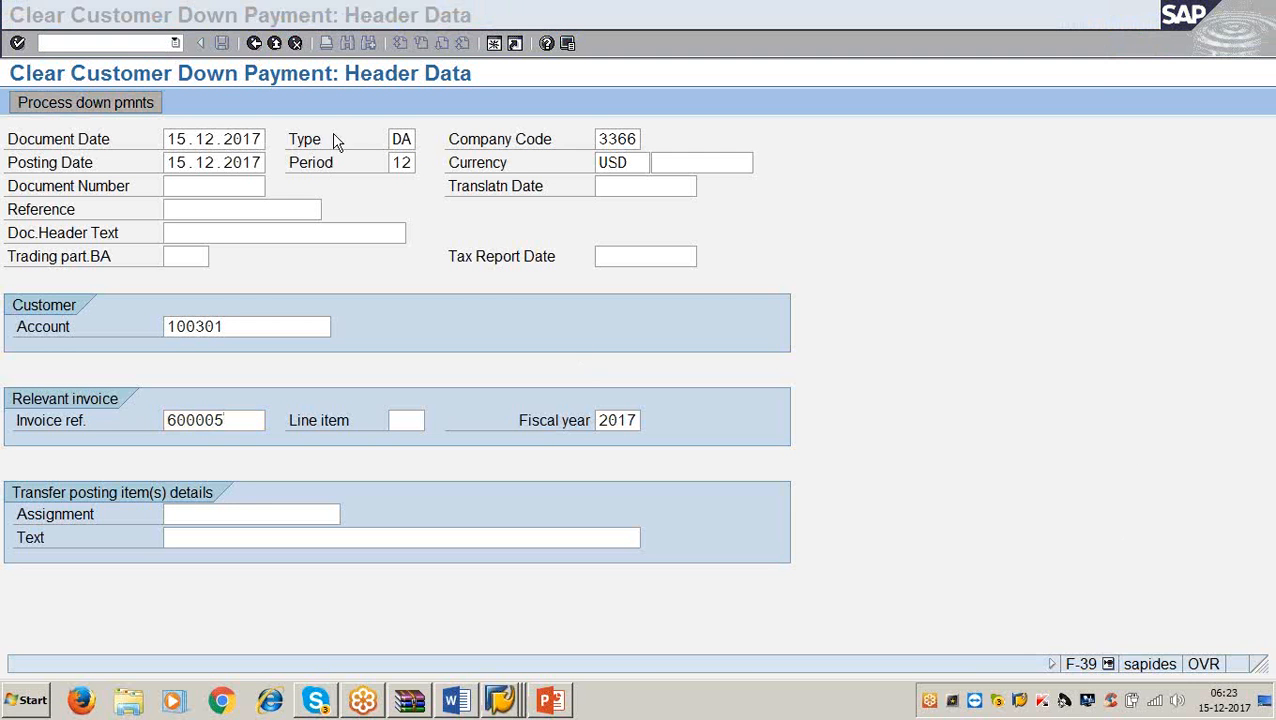
click(416, 139)
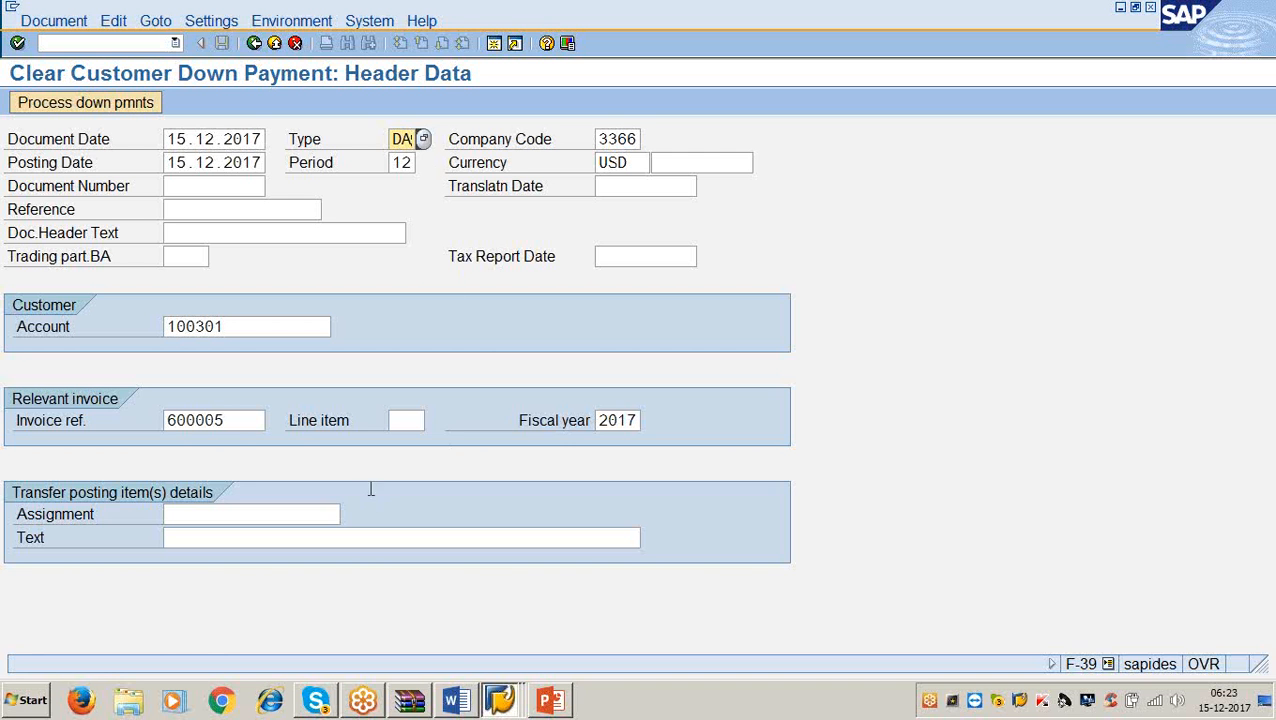
click(265, 537)
drag(232, 420, 160, 420)
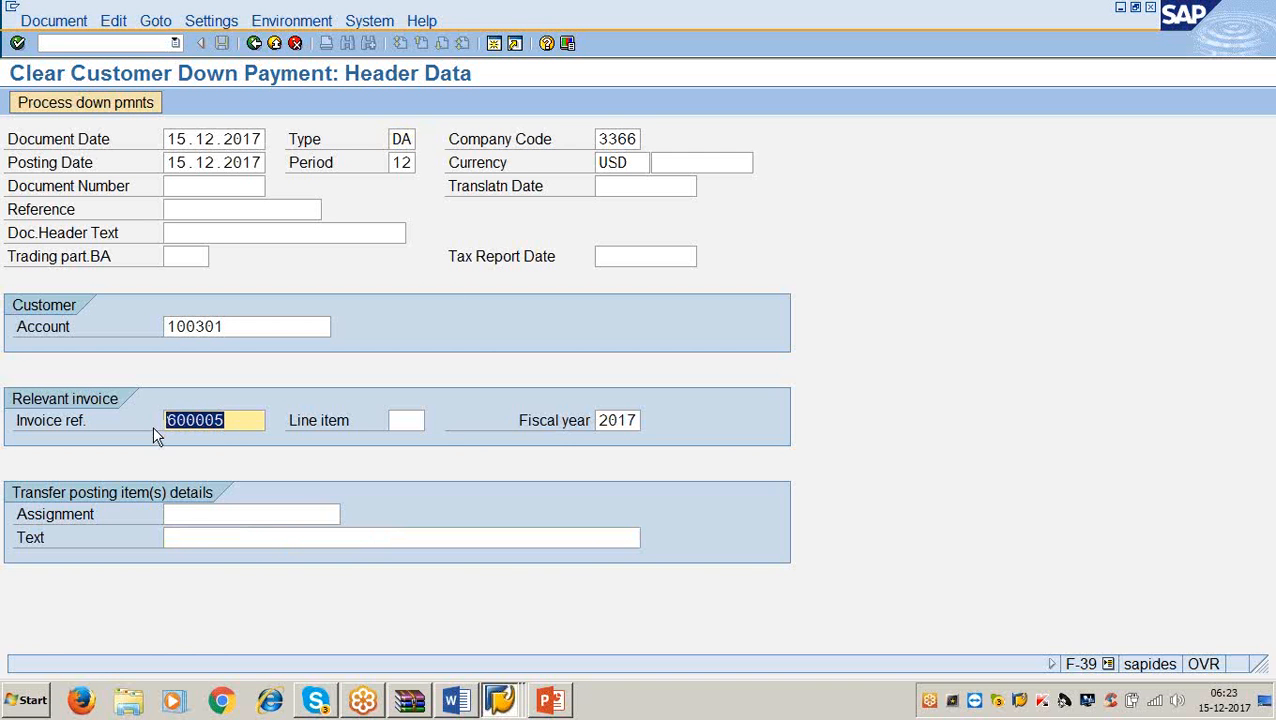
click(194, 535)
text(being)
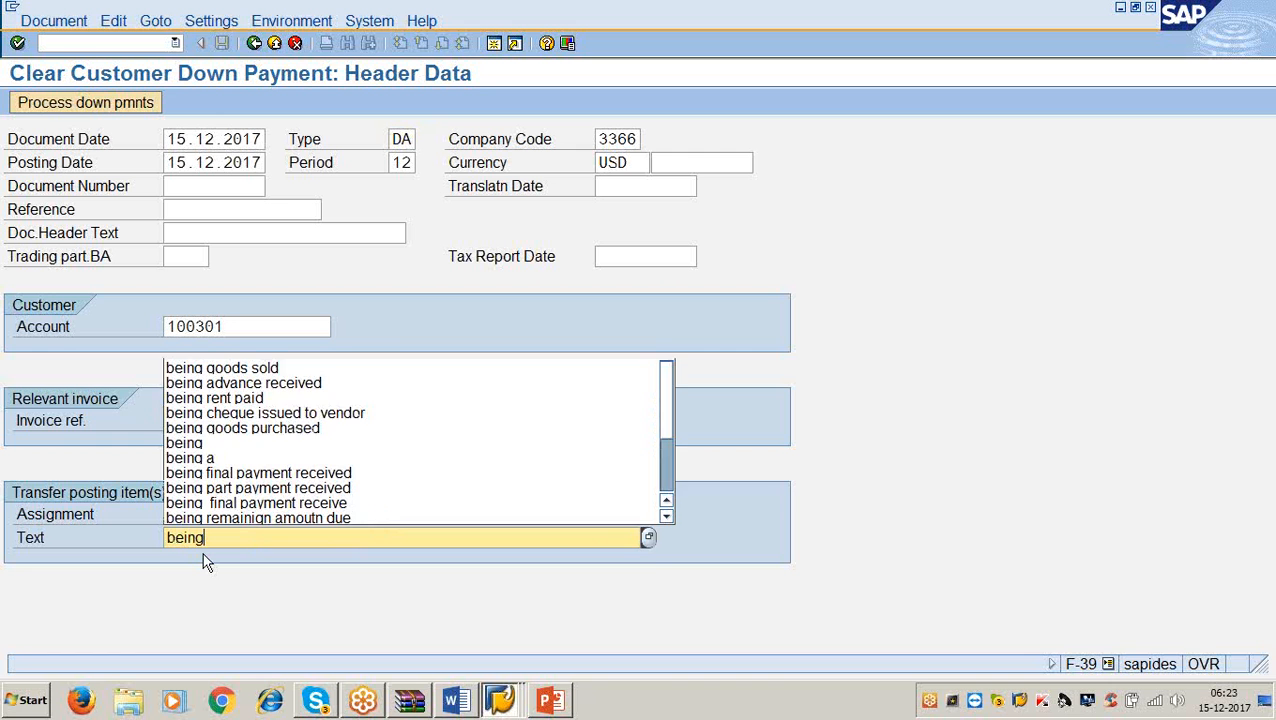
text( adv.gtr t)
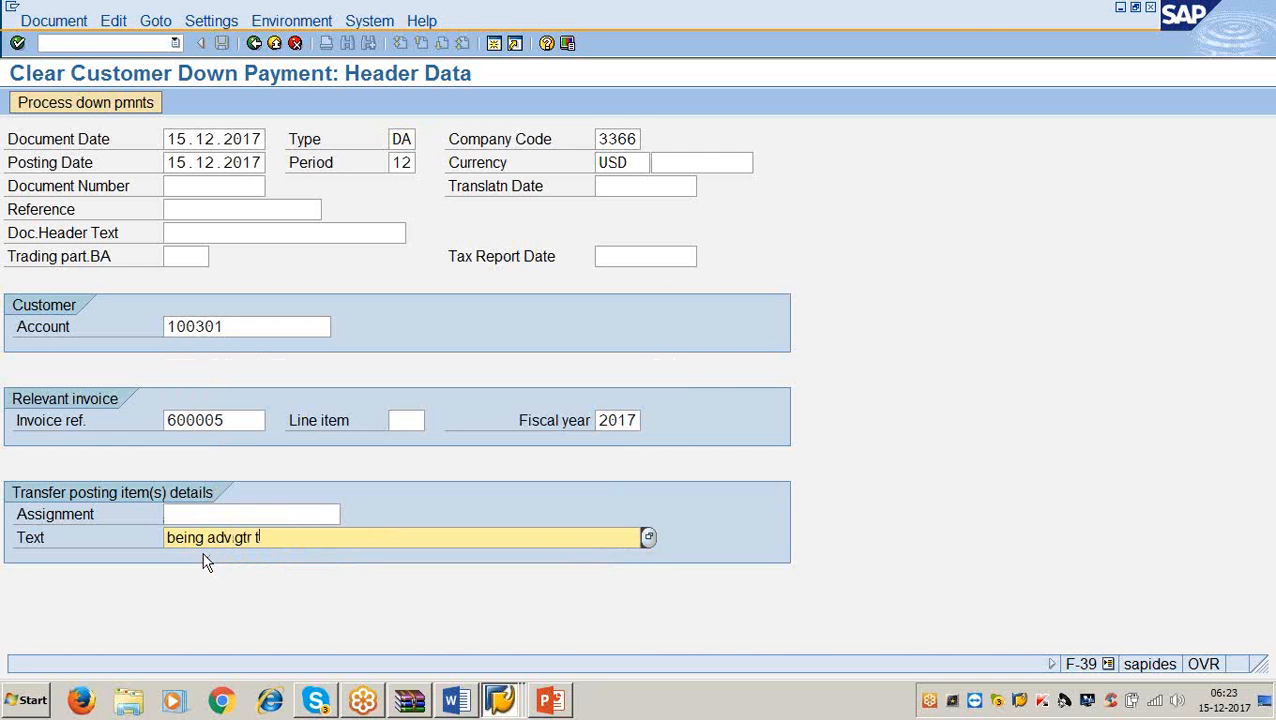
key(BackSpace)
key(BackSpace)
key(BackSpace)
key(BackSpace)
text(tr to invoice)
click(140, 106)
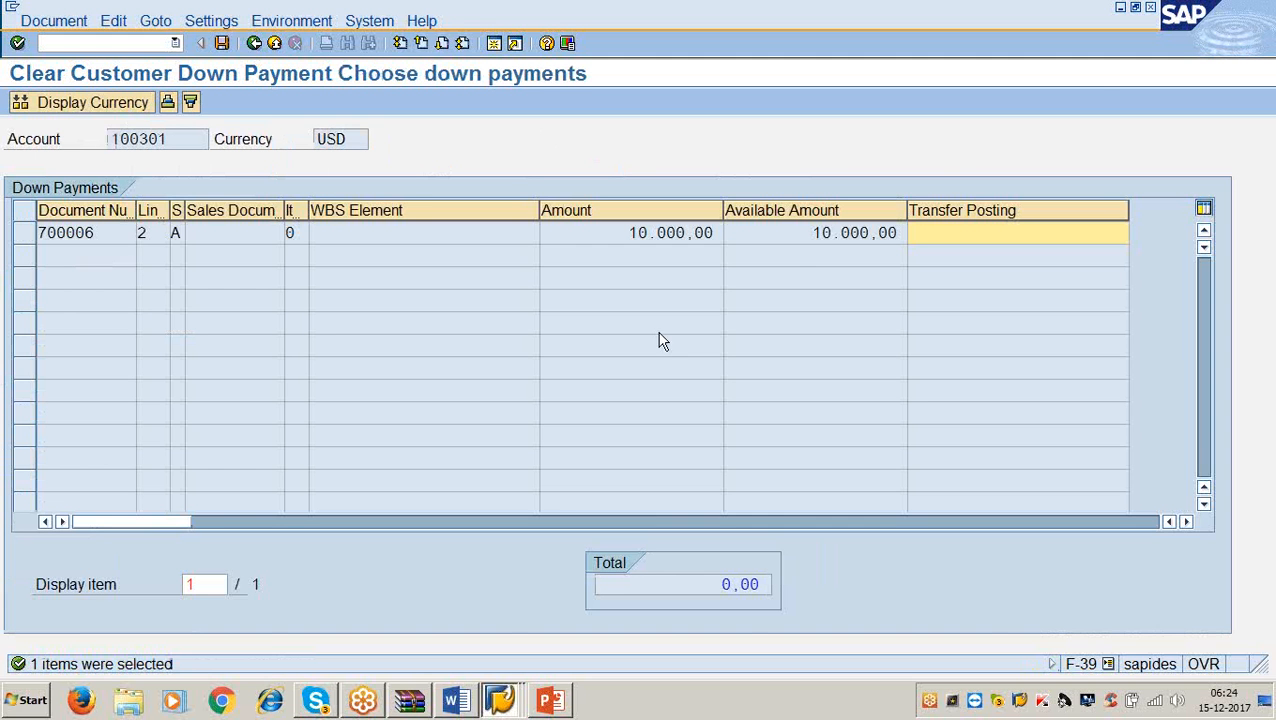
- Enter 10000 as the transfer posting amount for the listed down payment and post the document
click(1114, 143)
drag(818, 235, 910, 240)
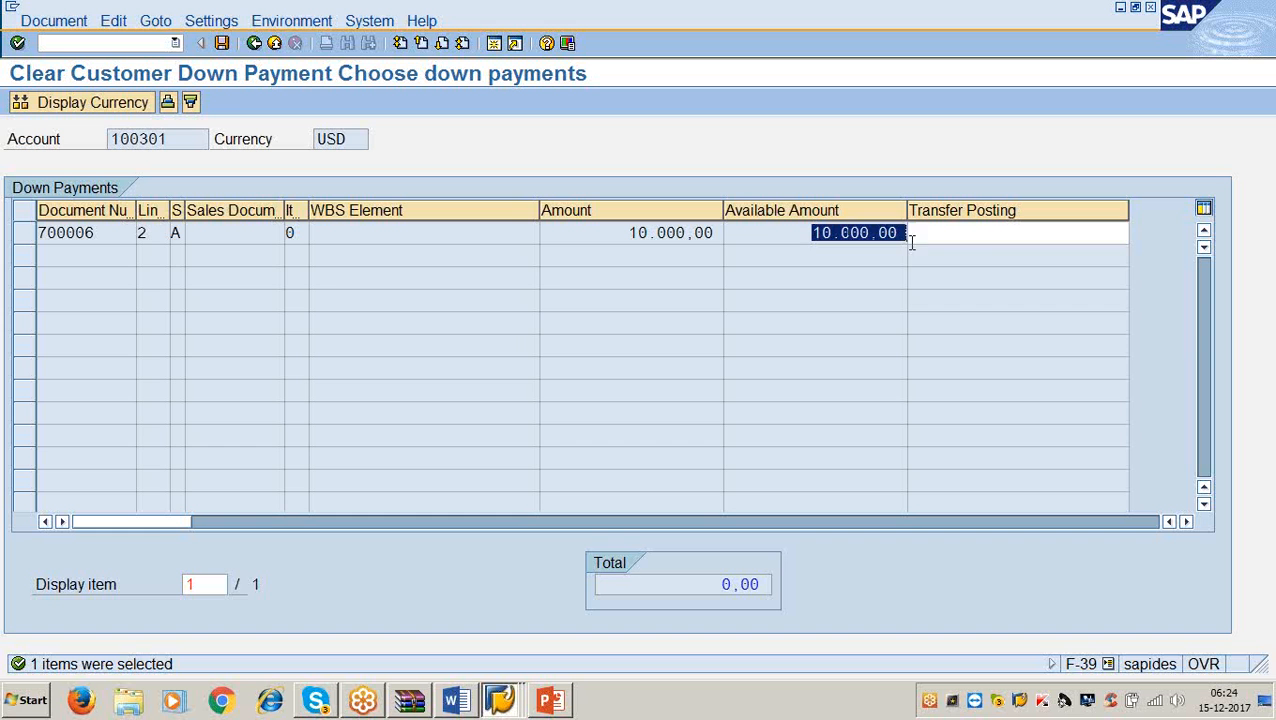
click(988, 233)
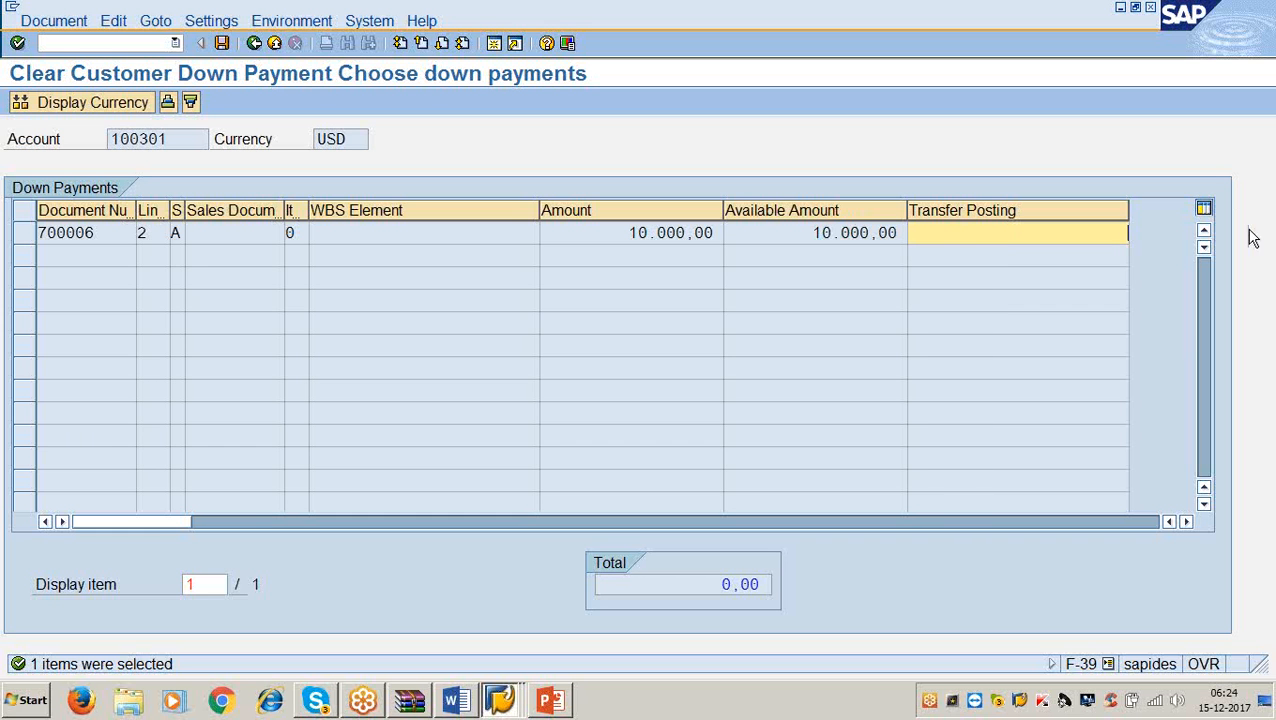
click(1254, 259)
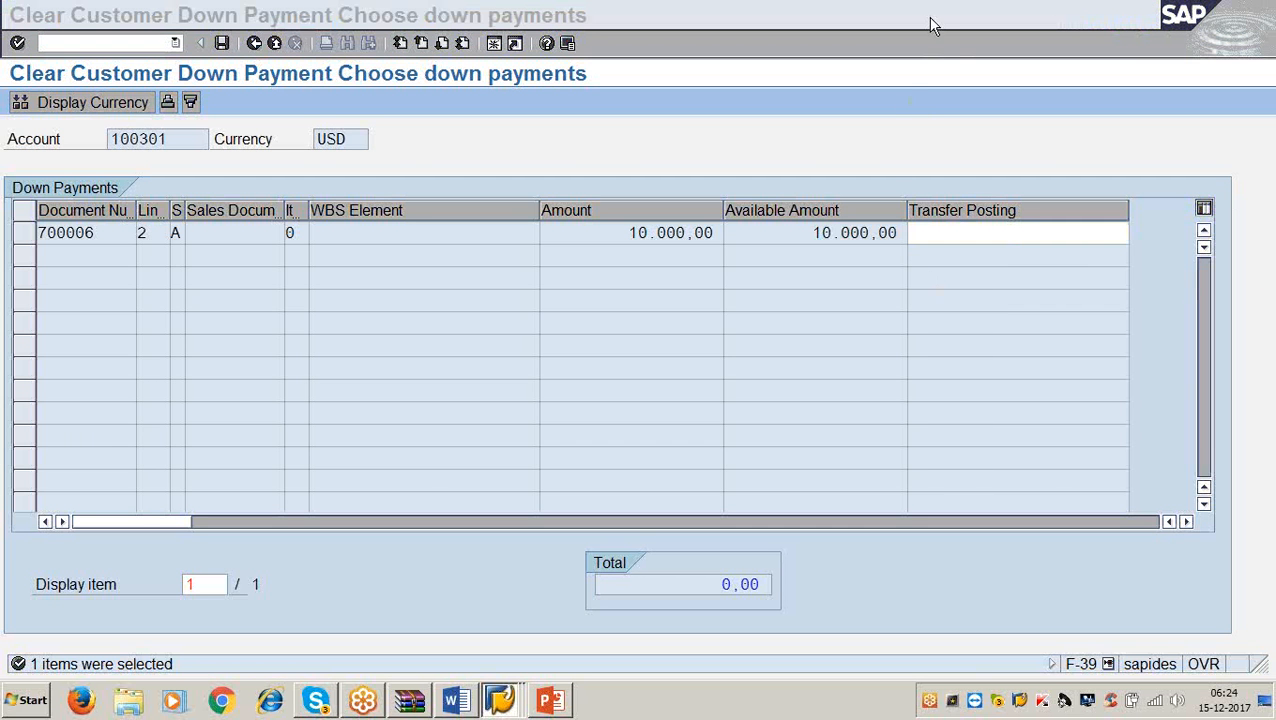
click(1085, 232)
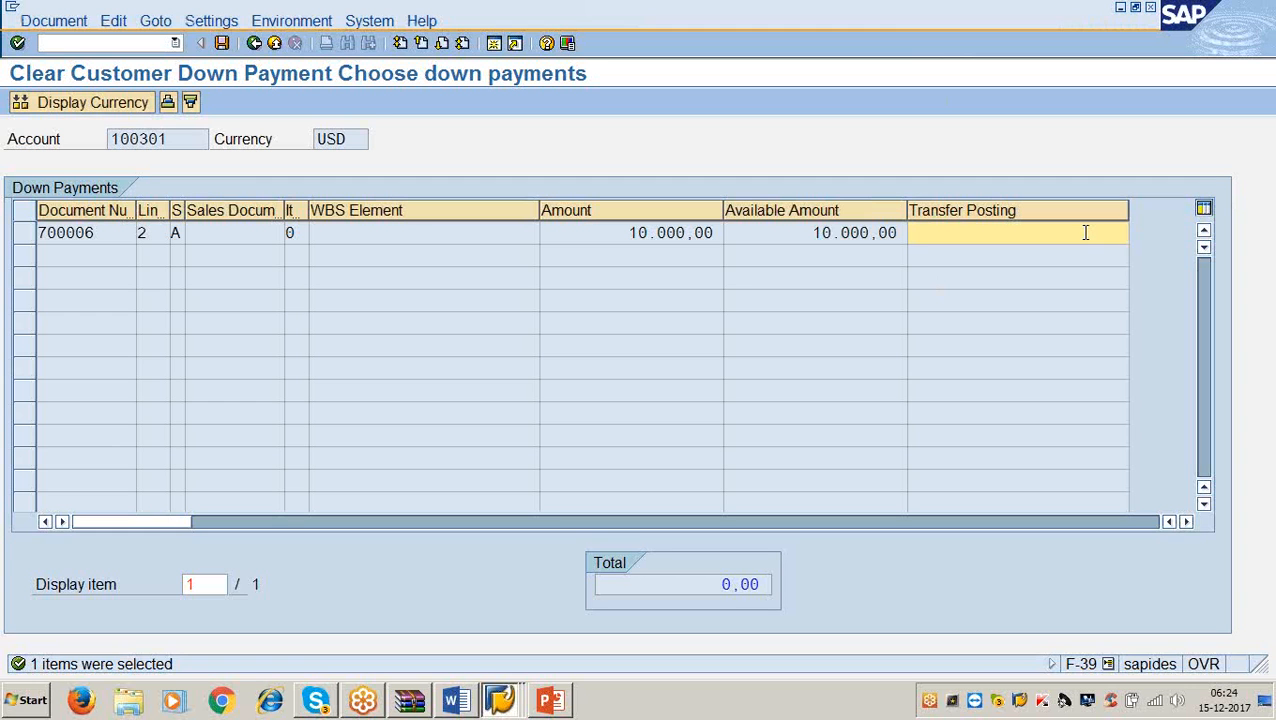
text(10000)
click(226, 46)
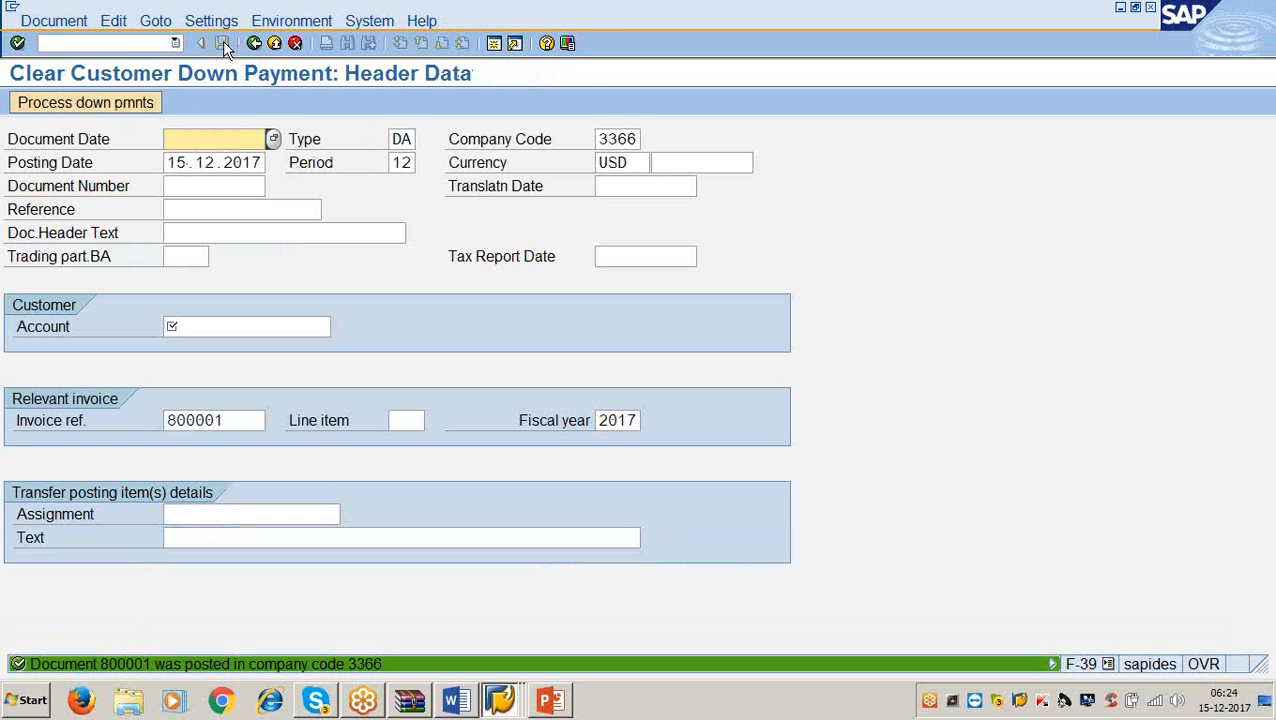
- Display the posted transfer document and examine its two customer line items with posting keys 09 and 16
click(42, 20)
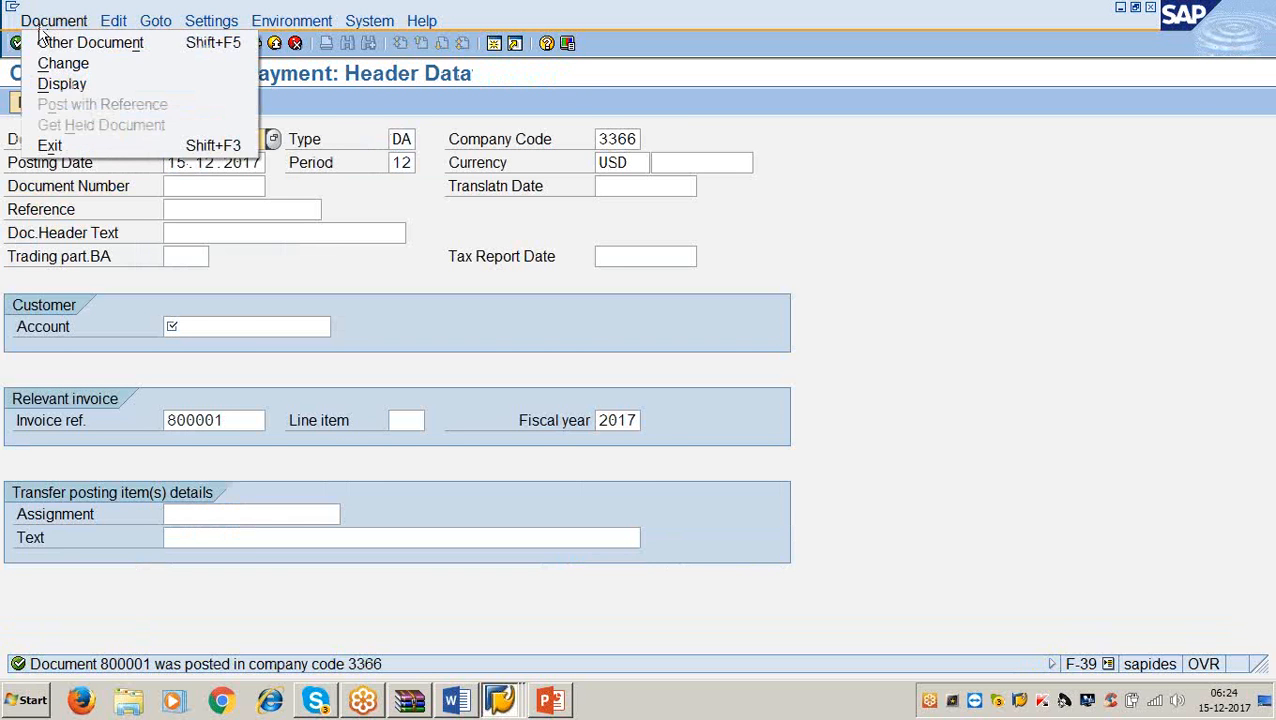
click(90, 84)
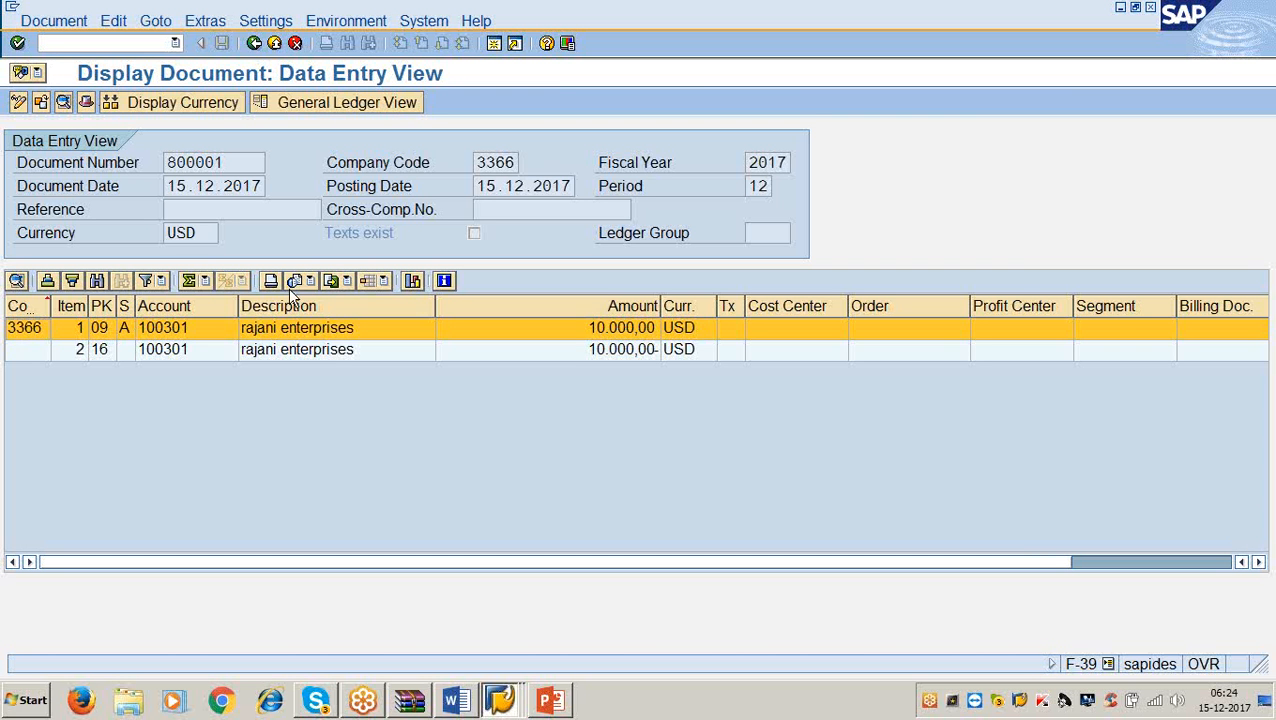
click(313, 331)
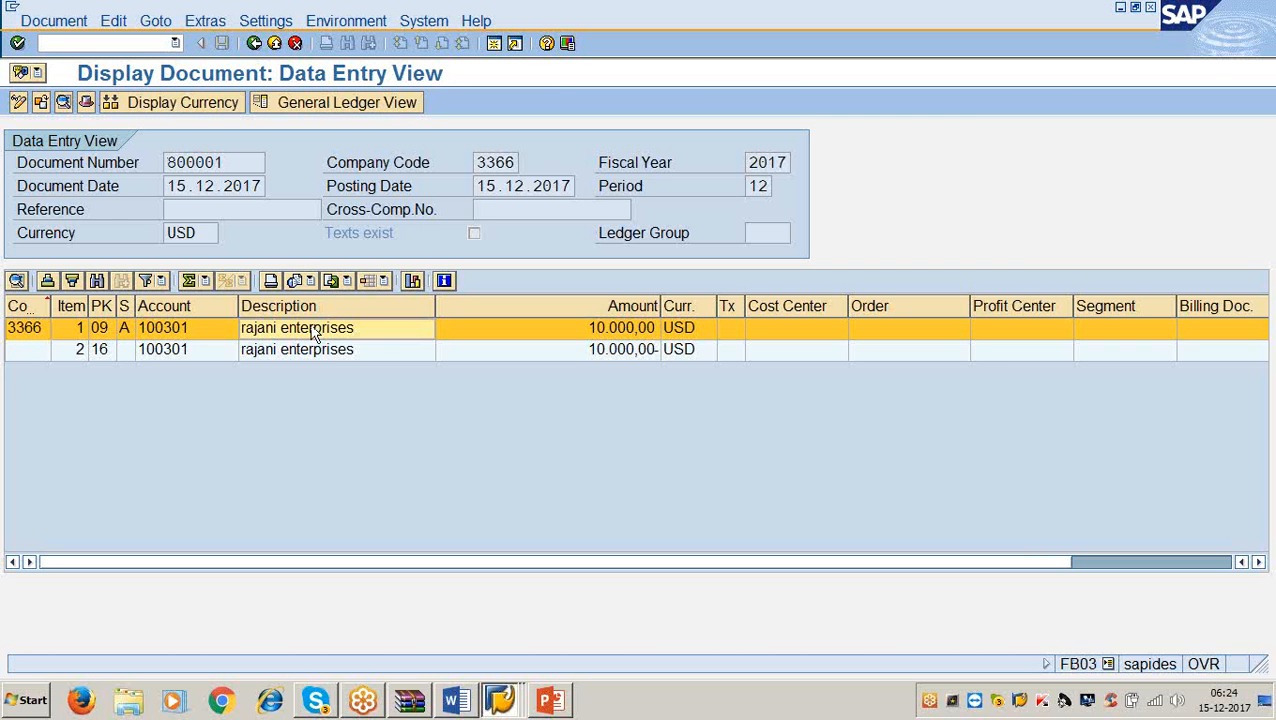
click(313, 352)
click(314, 337)
click(313, 352)
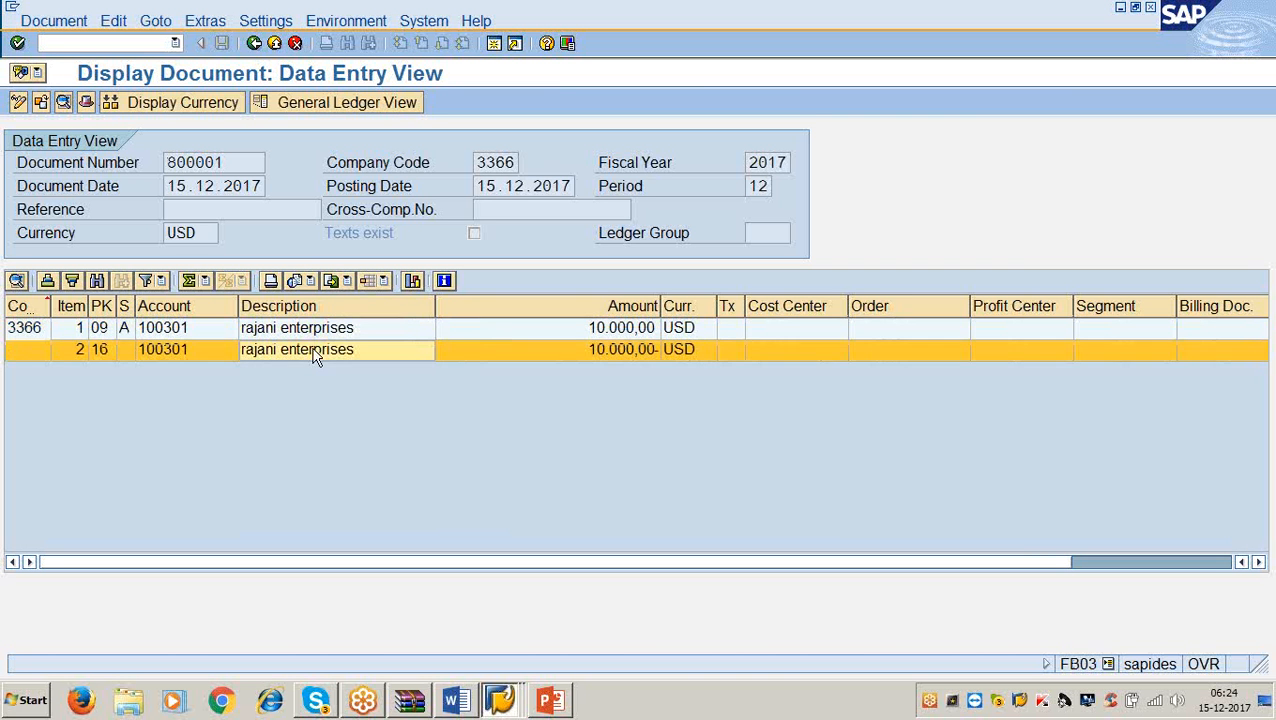
click(311, 331)
click(317, 349)
click(316, 331)
click(318, 349)
- Switch to PowerPoint and review the SAP set-off entry on slide 9, highlighting the customer debit line
click(553, 702)
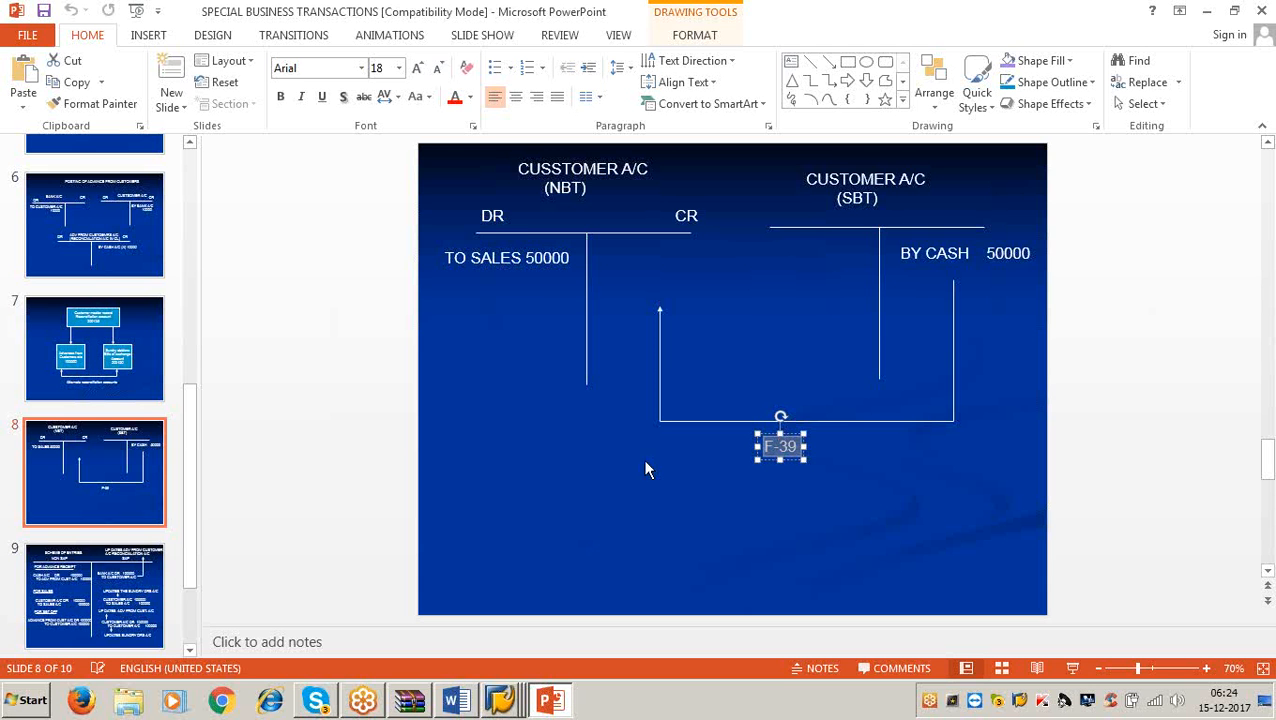
click(144, 584)
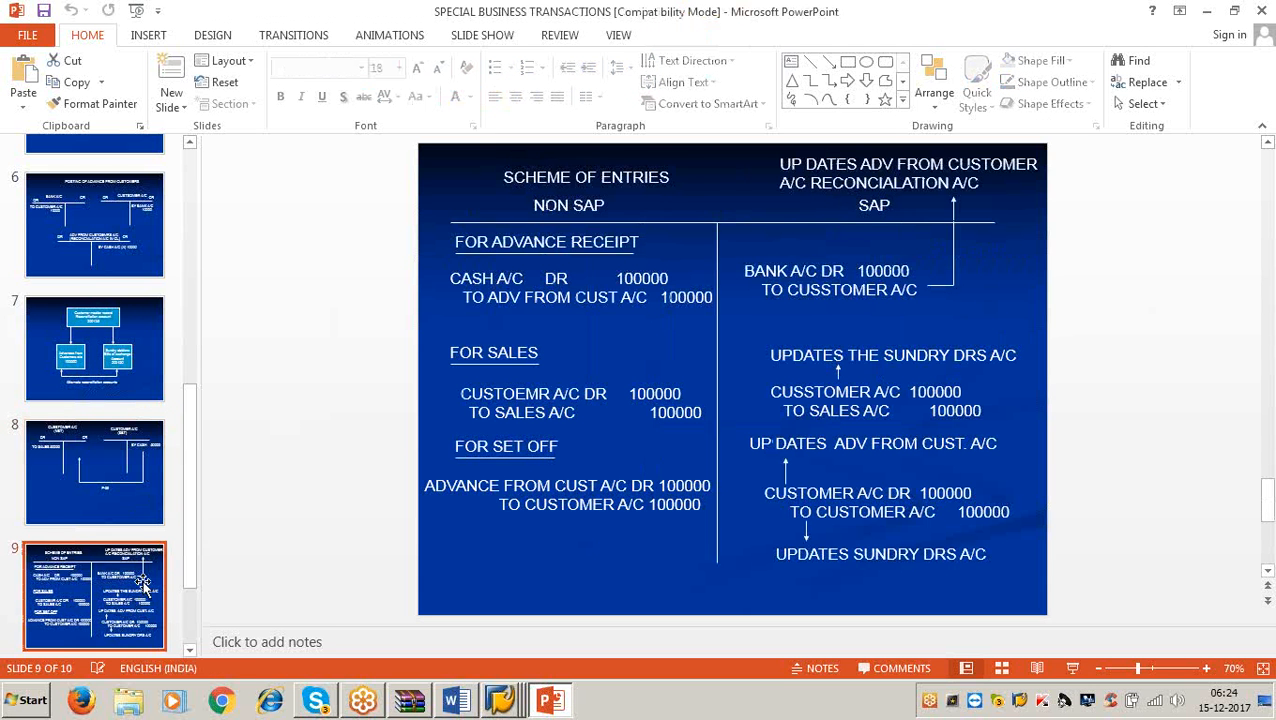
click(880, 510)
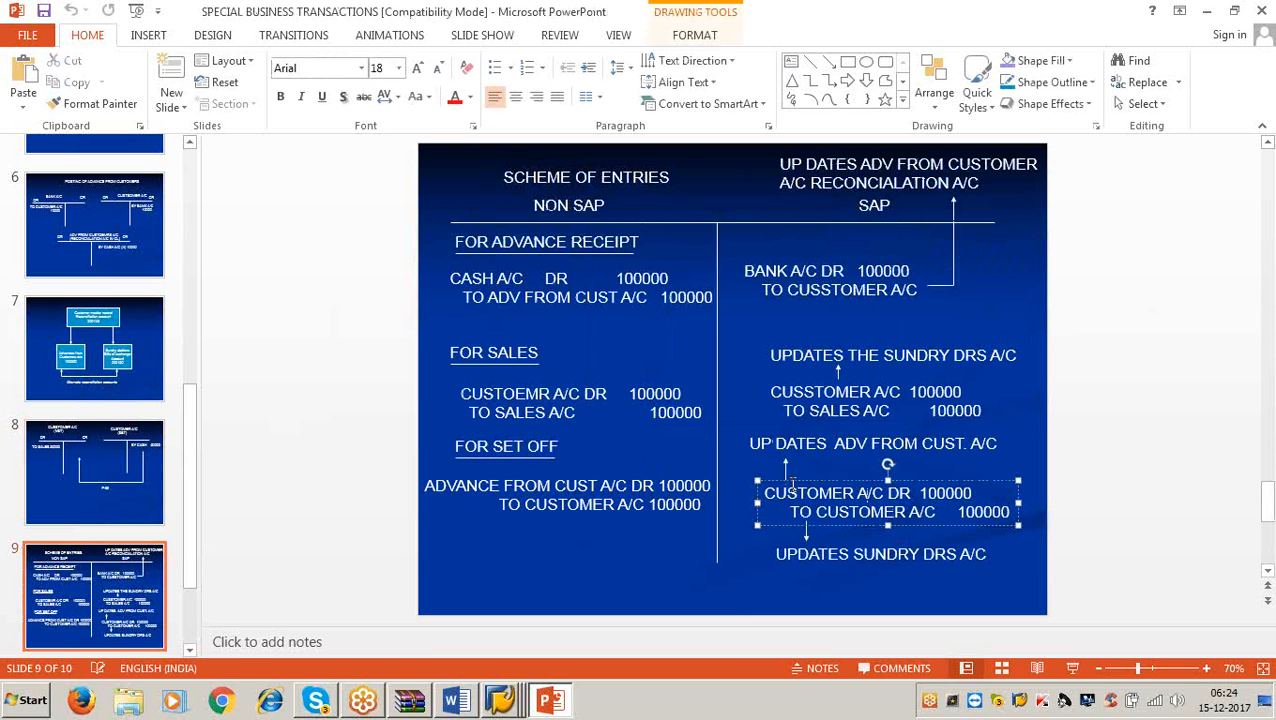
click(767, 503)
drag(767, 495, 975, 494)
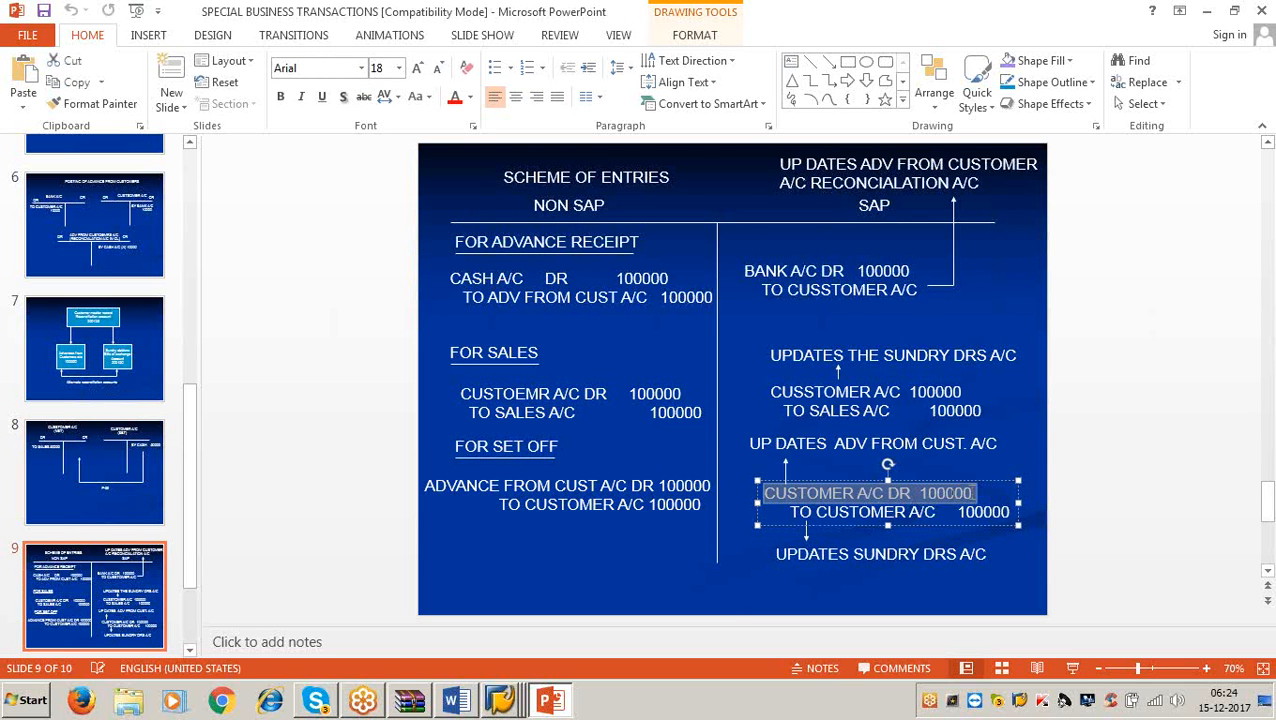
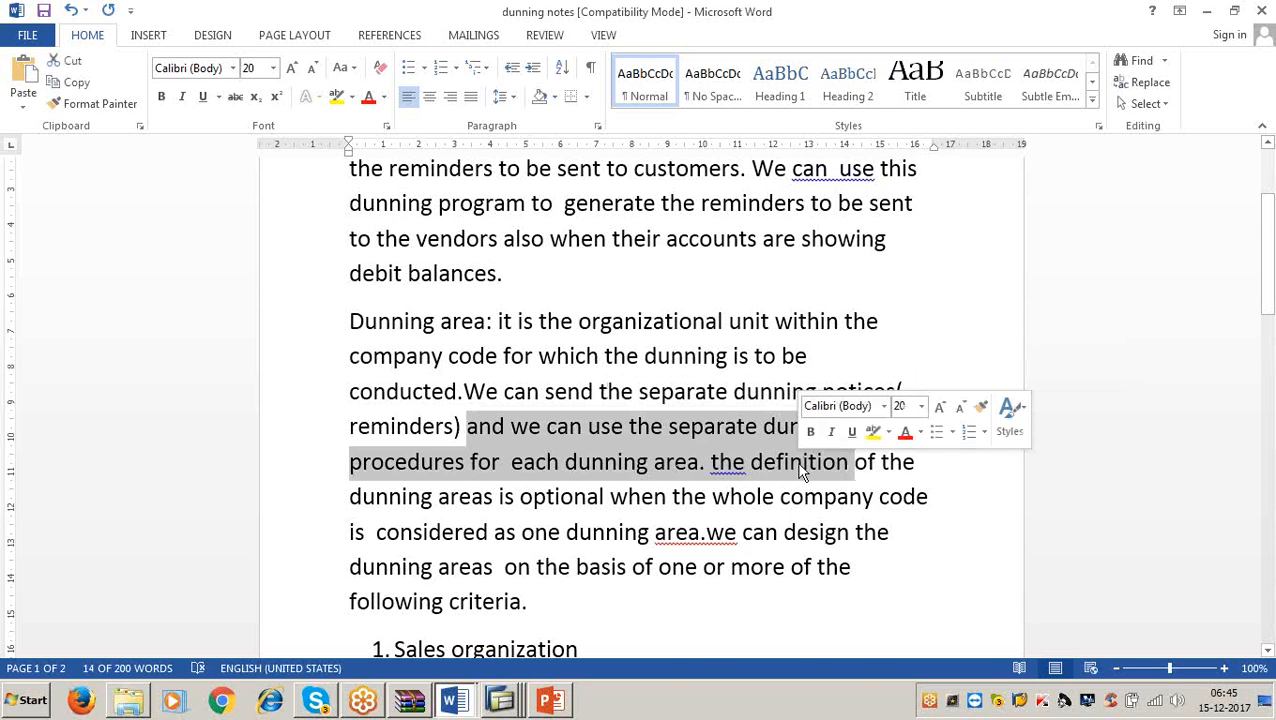
- Read the dunning area definition in the dunning notes, highlighting the part on optional definition and design criteria
scroll(800, 463, down, 2)
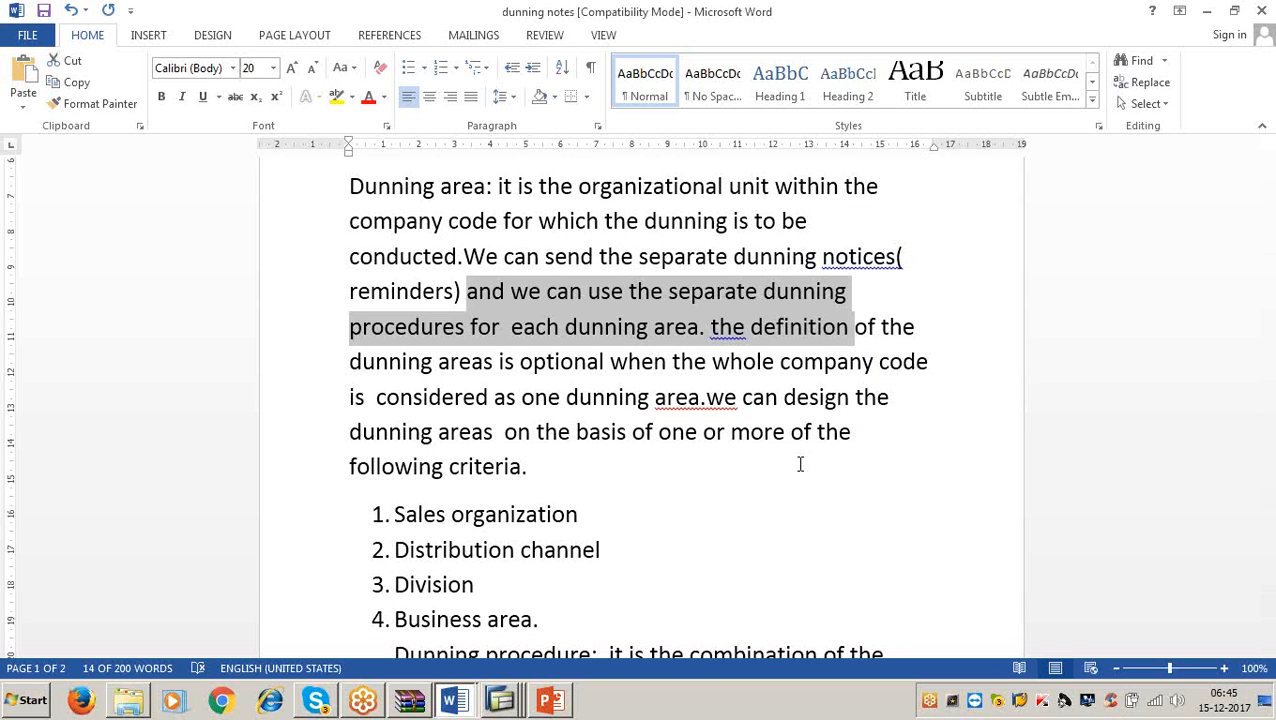
click(728, 460)
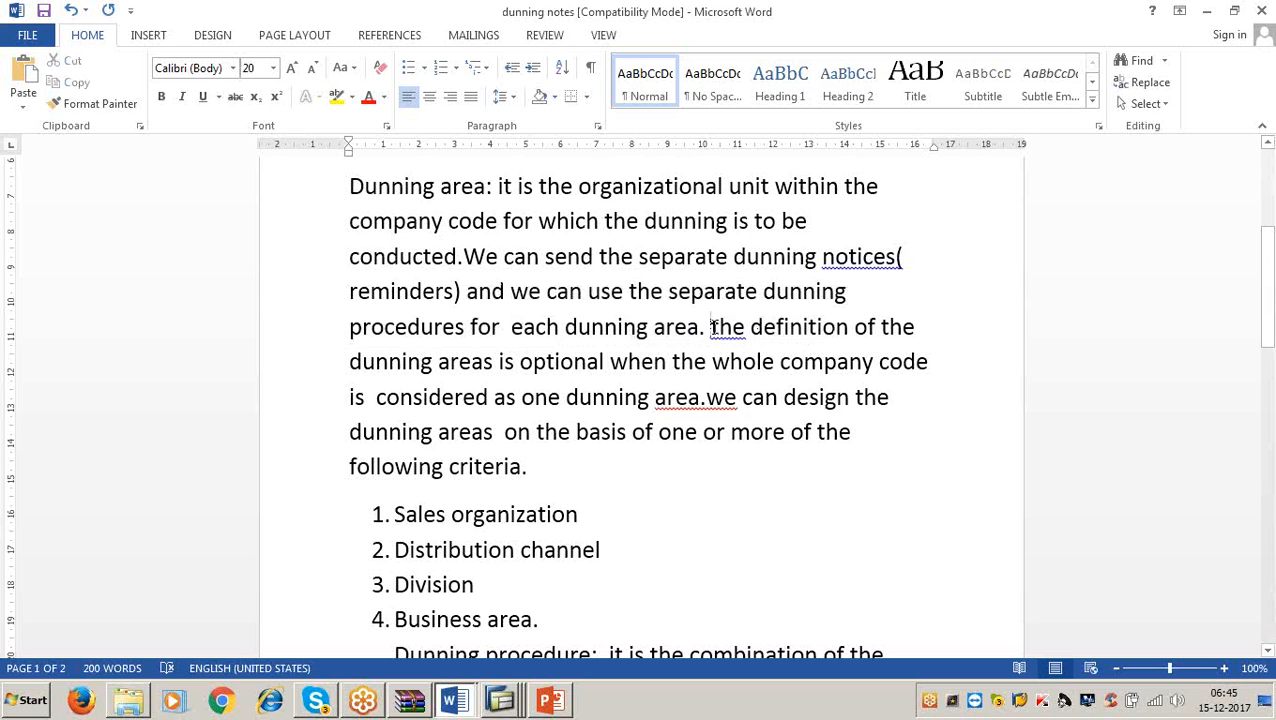
drag(711, 327, 895, 433)
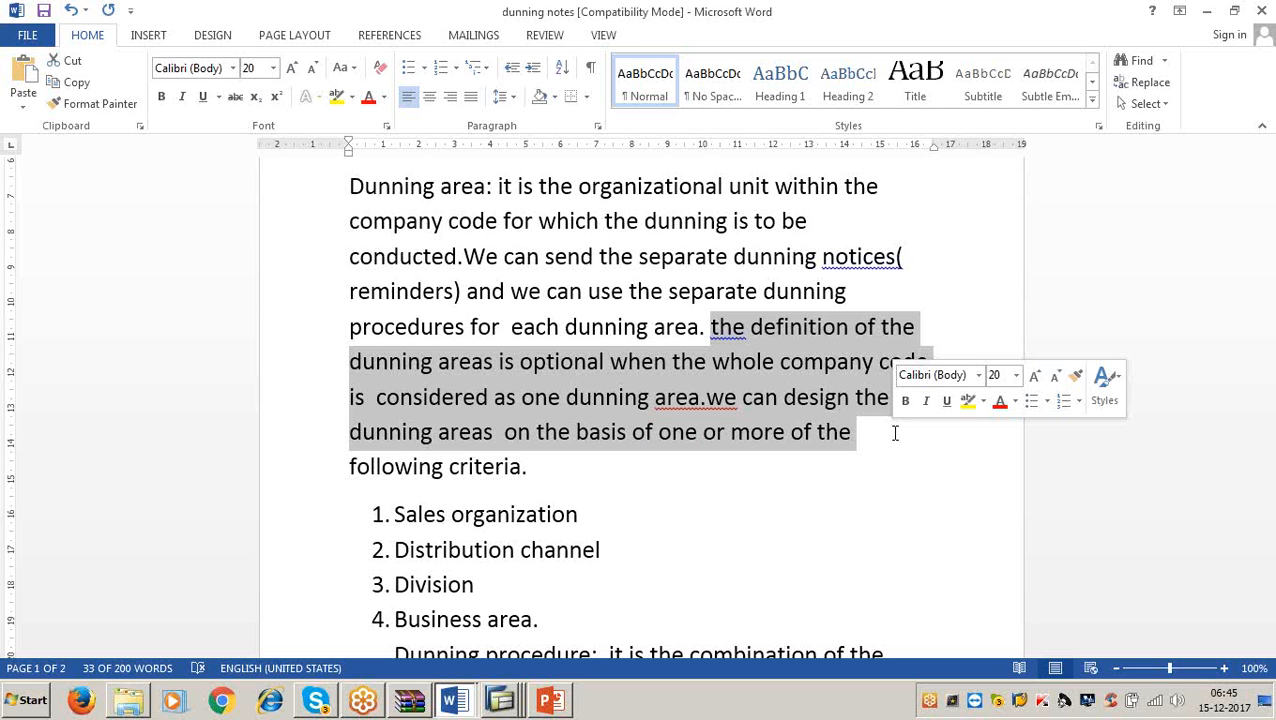
- Insert a space between "area." and "we can design" in the dunning area paragraph
click(873, 578)
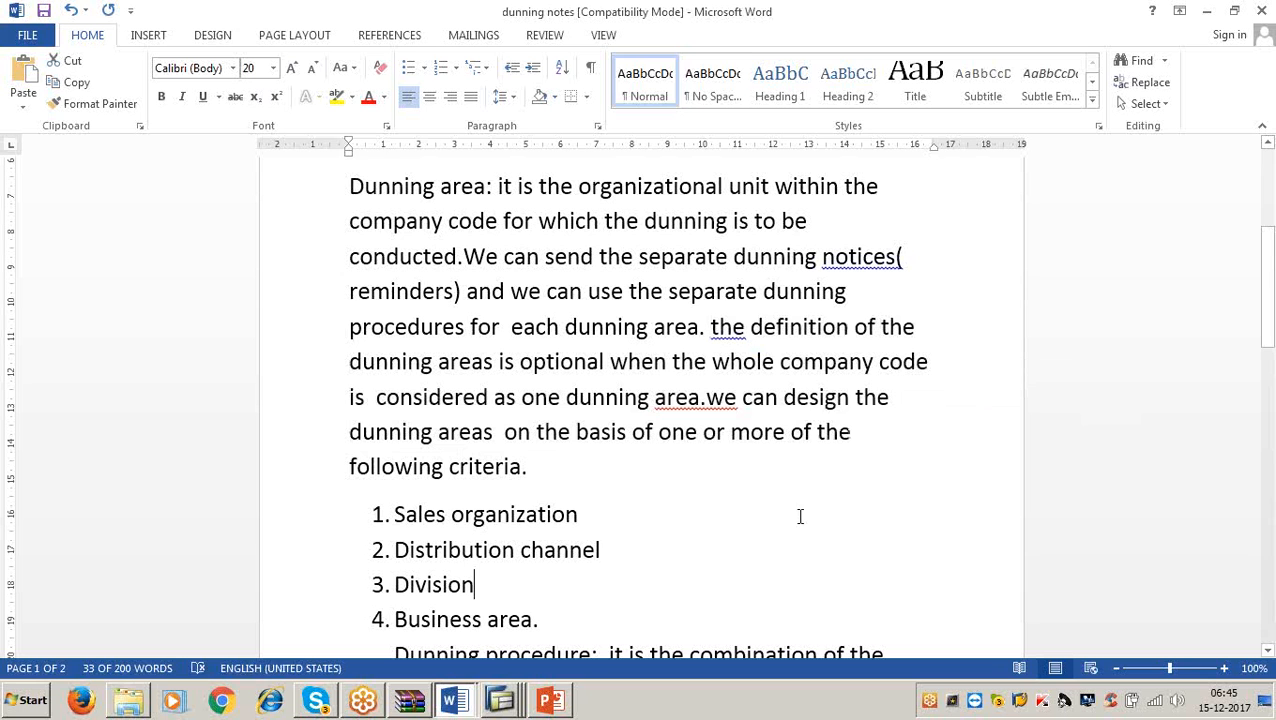
click(706, 397)
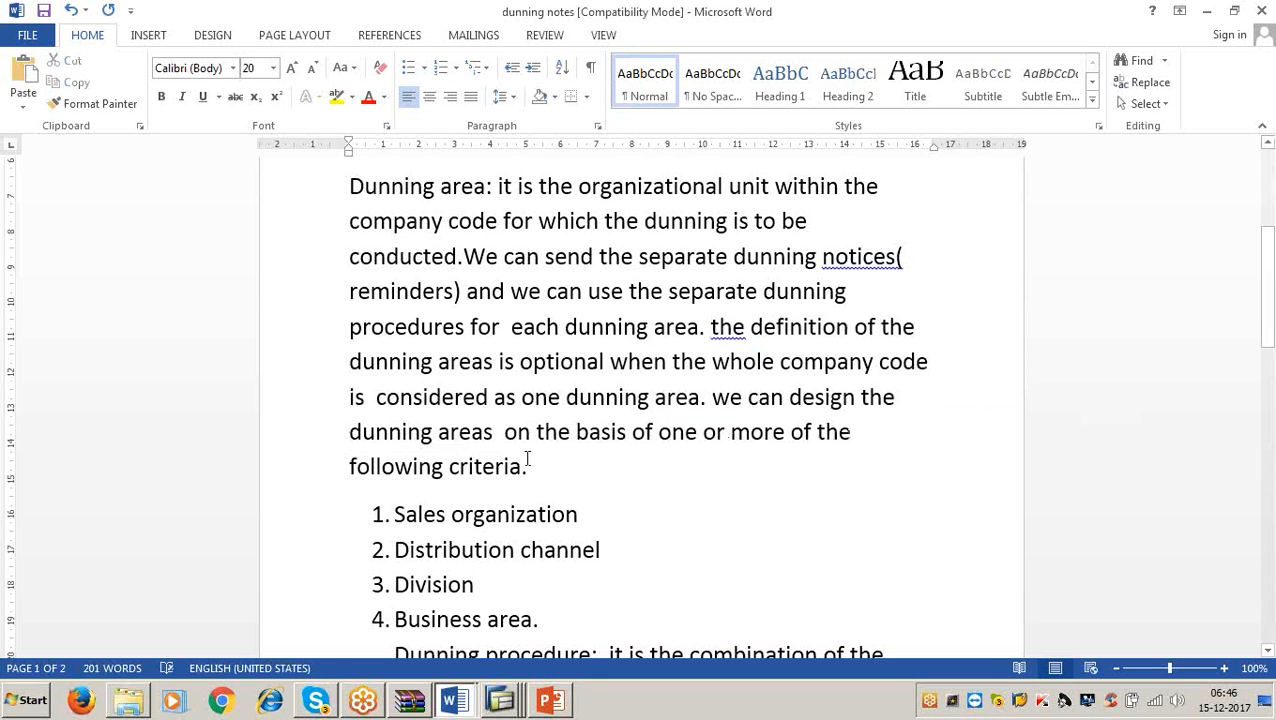
click(501, 443)
- Review the dunning area criteria one by one: sales organization, distribution channel, division and business area
scroll(521, 470, down, 2)
click(566, 334)
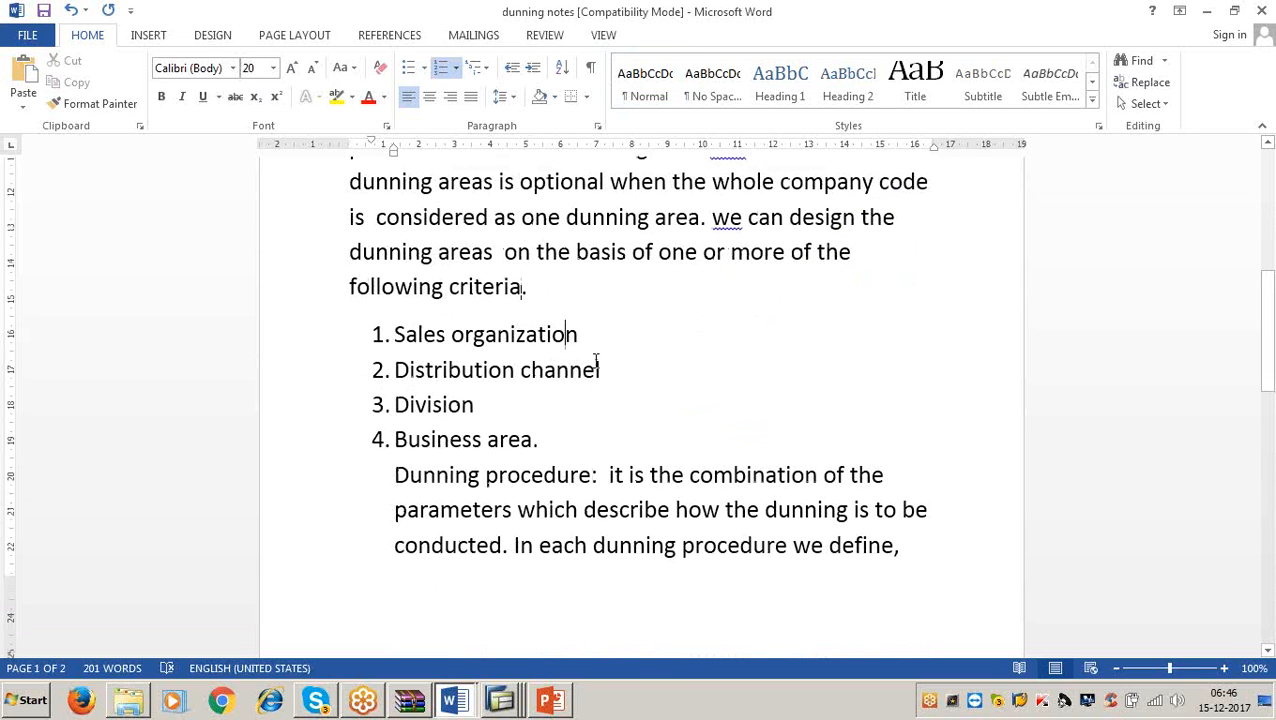
click(483, 403)
click(537, 443)
scroll(539, 446, up, 1)
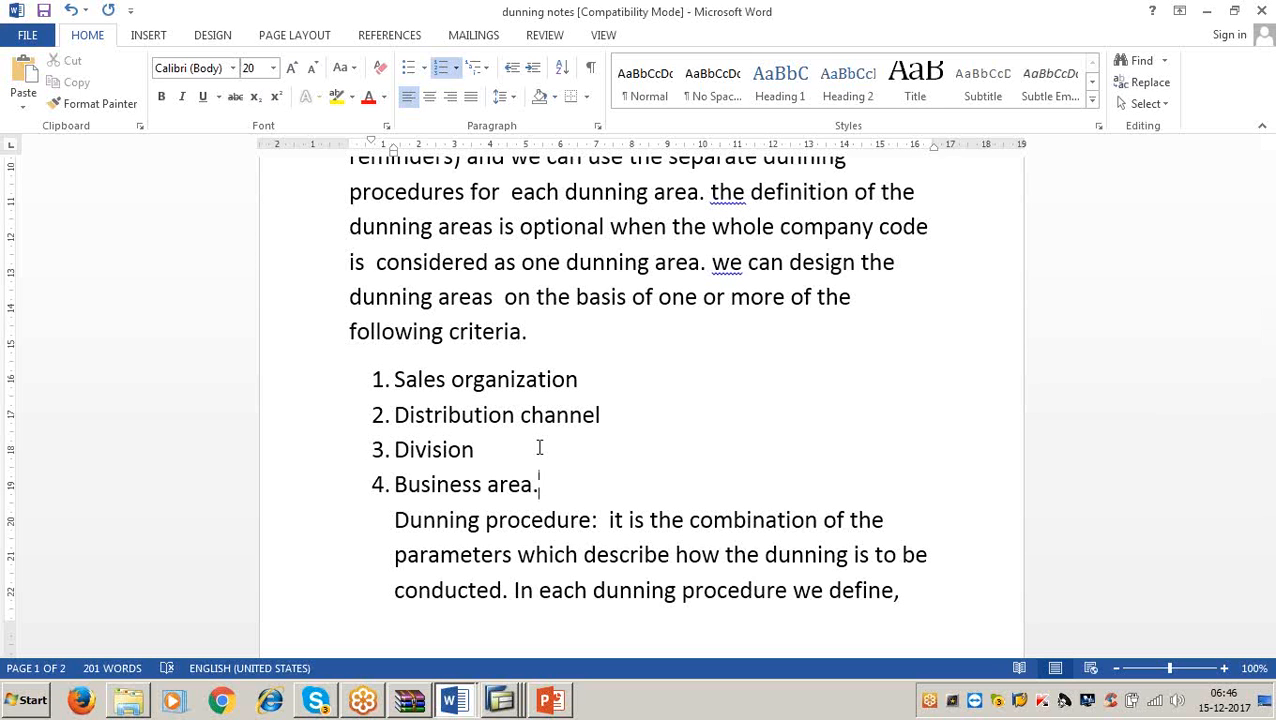
click(588, 377)
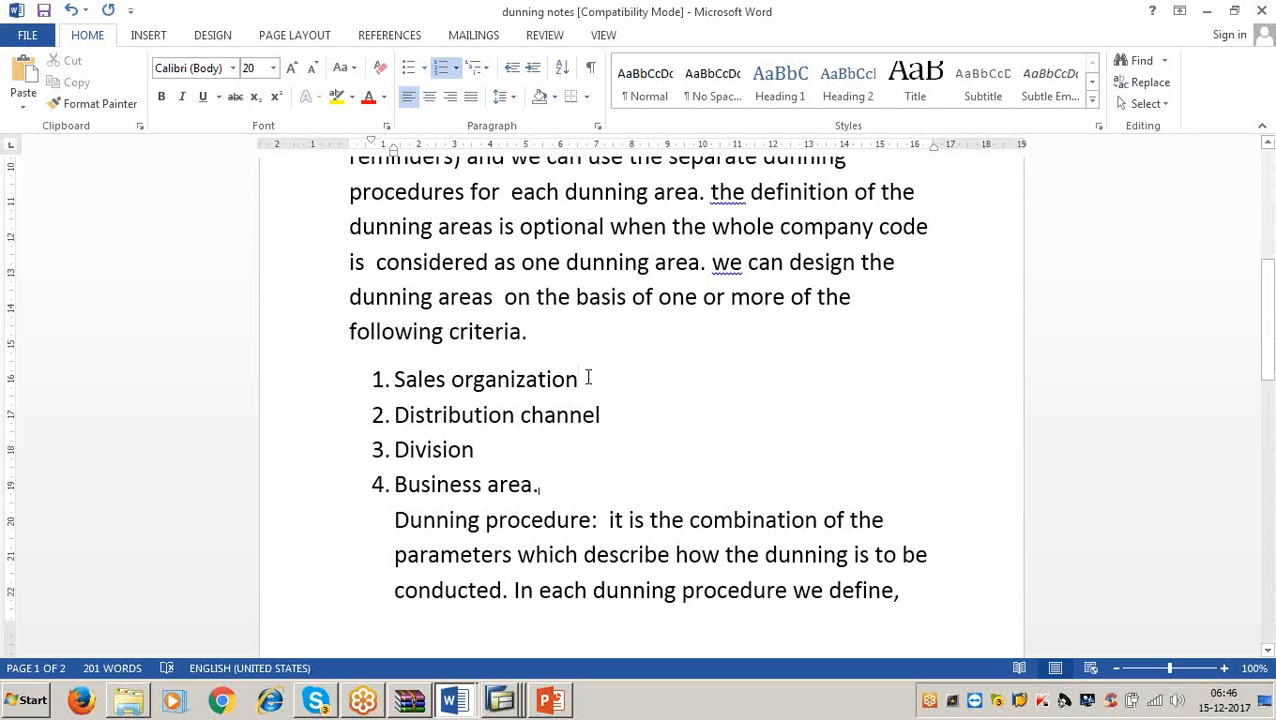
click(604, 413)
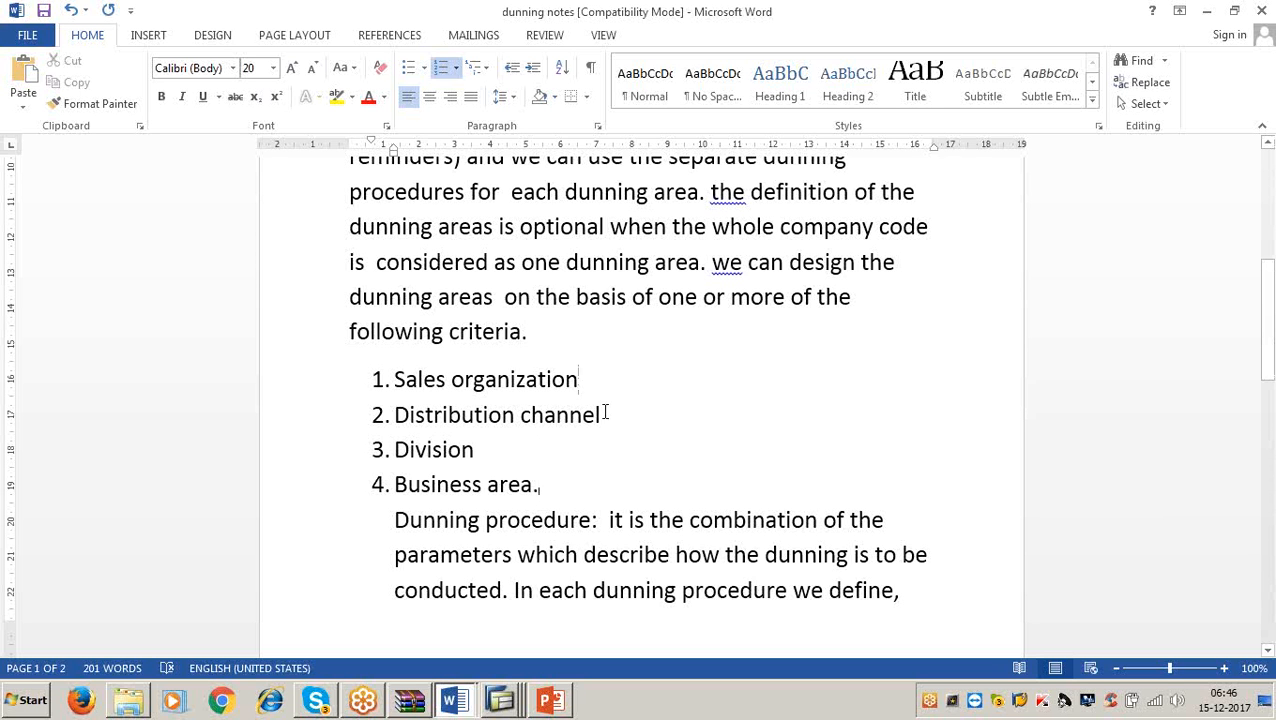
click(486, 452)
click(388, 380)
click(499, 464)
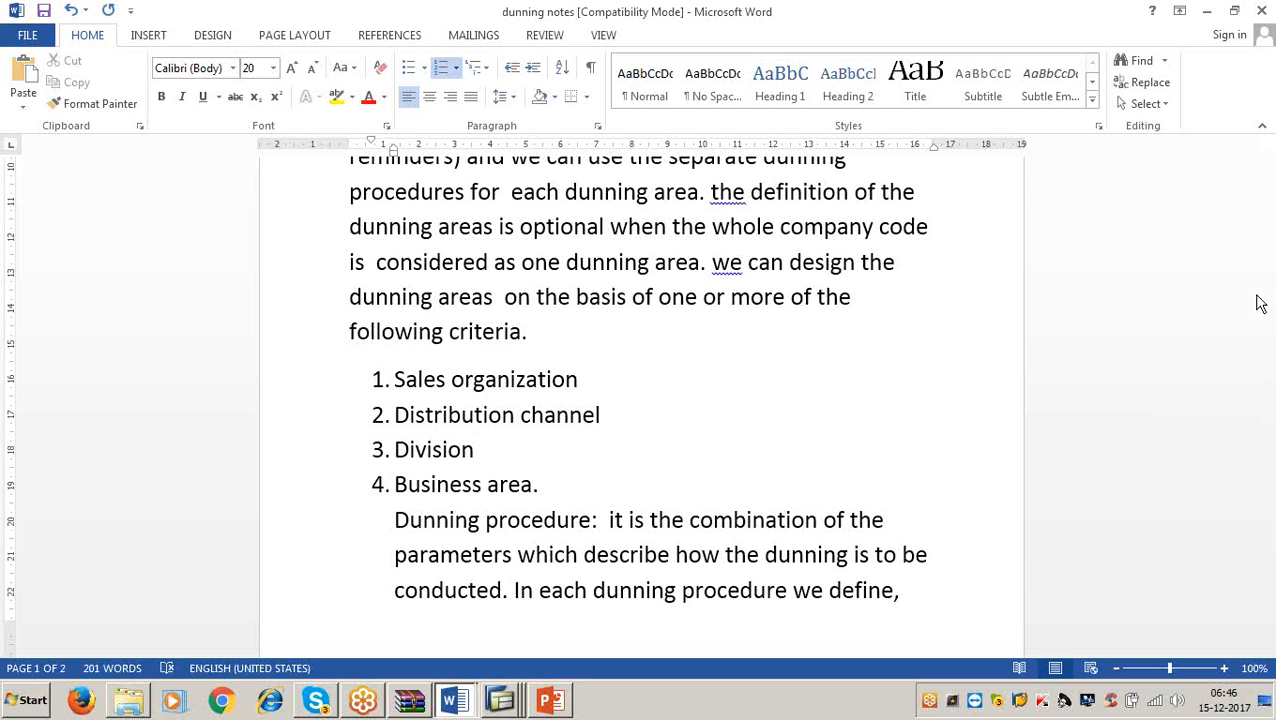
click(1131, 455)
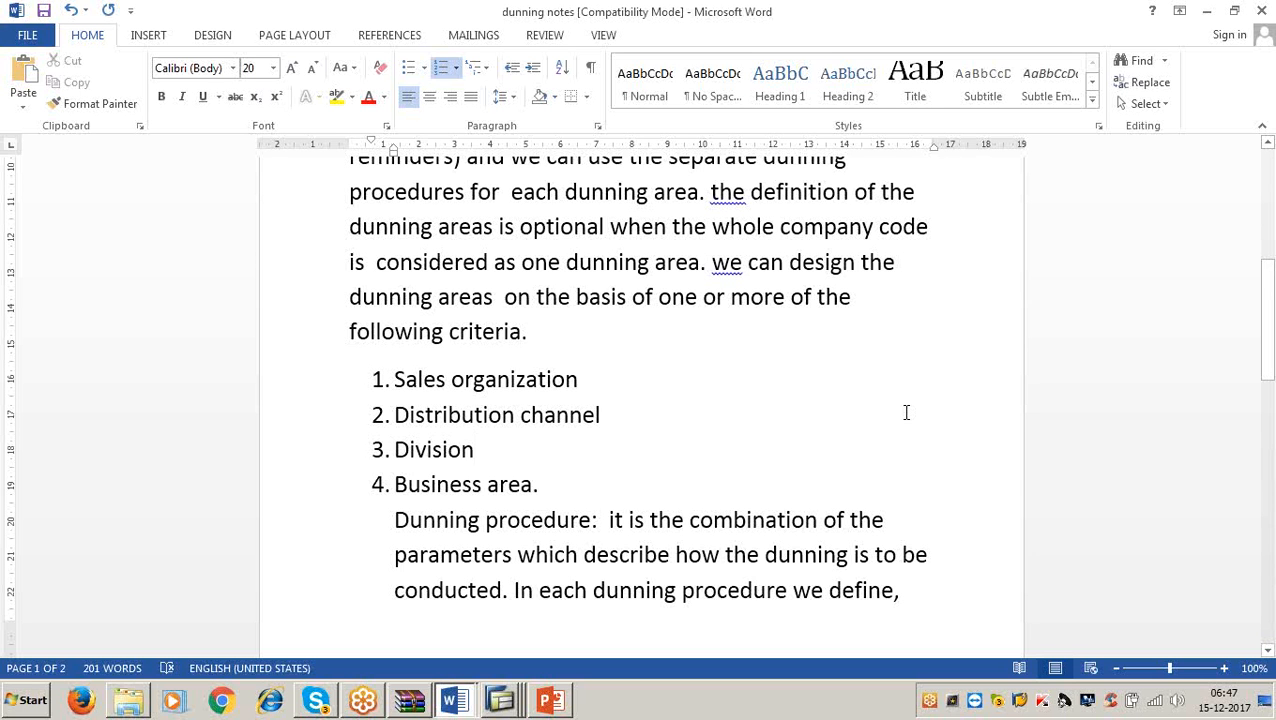
click(588, 382)
click(603, 413)
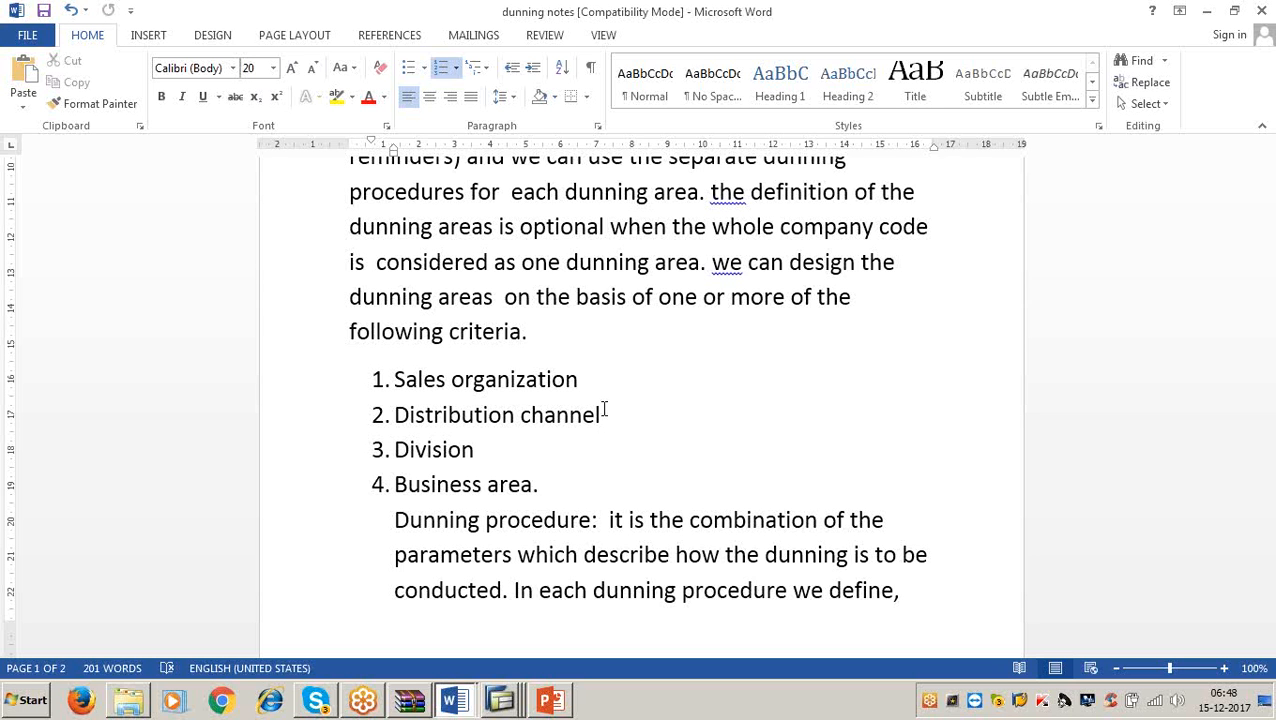
click(480, 451)
click(550, 482)
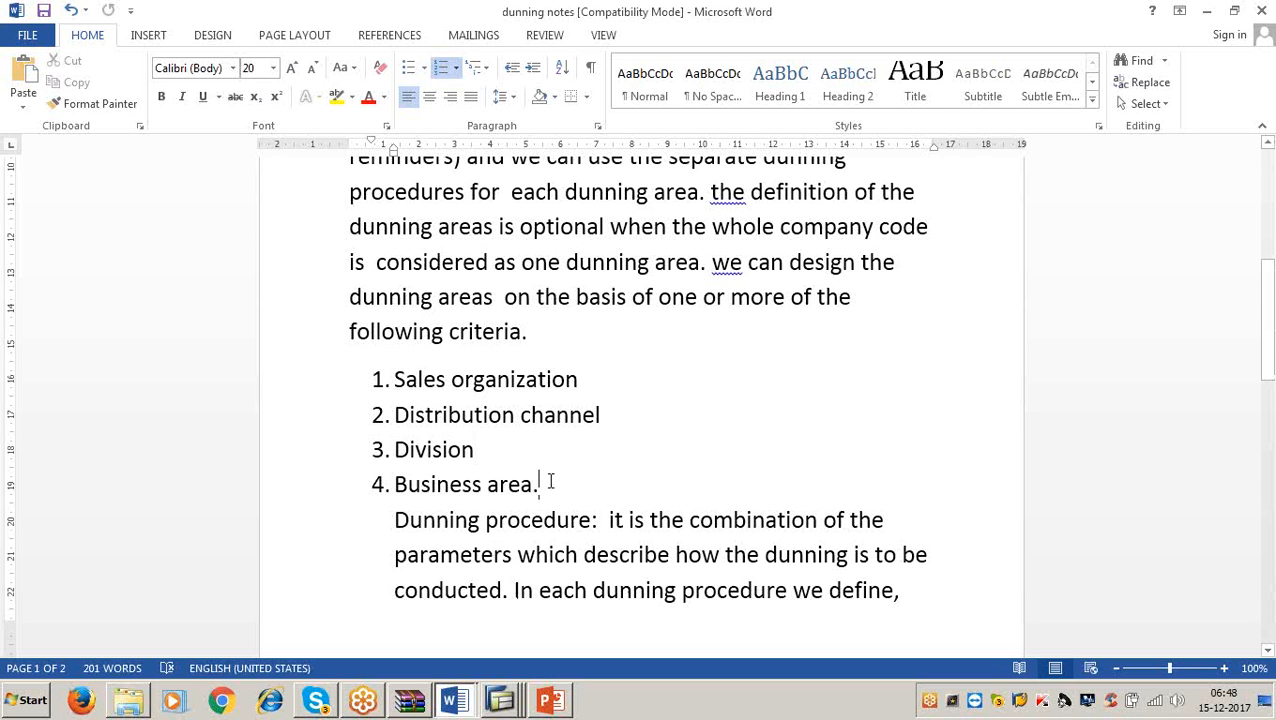
- Read the dunning procedure section of the notes, highlighting its definition, the parameters it defines, and the customer master record assignment
scroll(548, 482, down, 2)
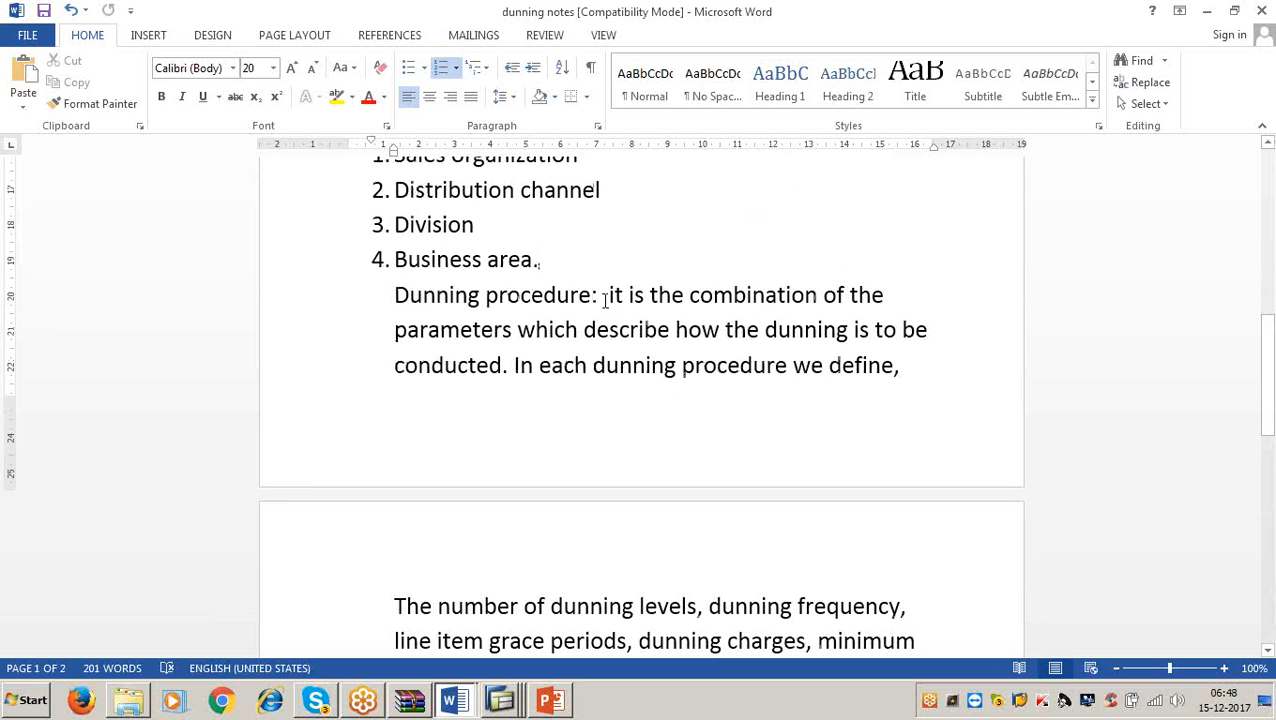
drag(607, 297, 871, 366)
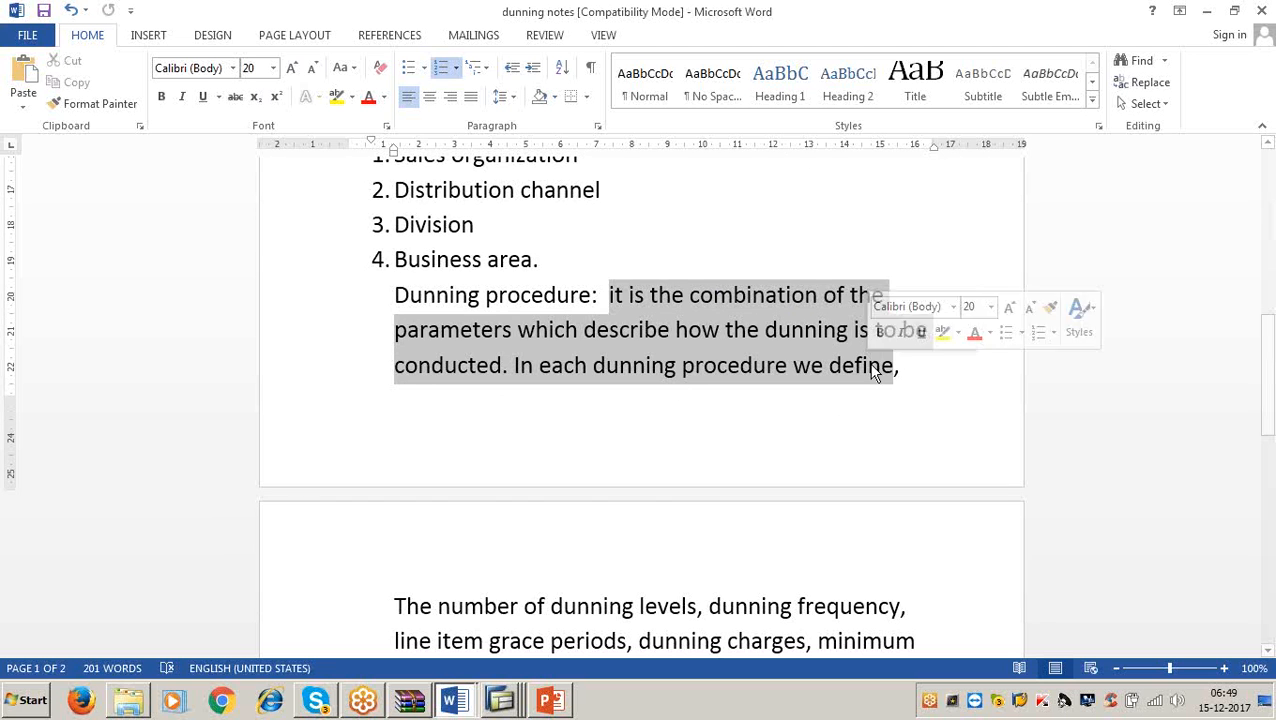
scroll(605, 399, down, 5)
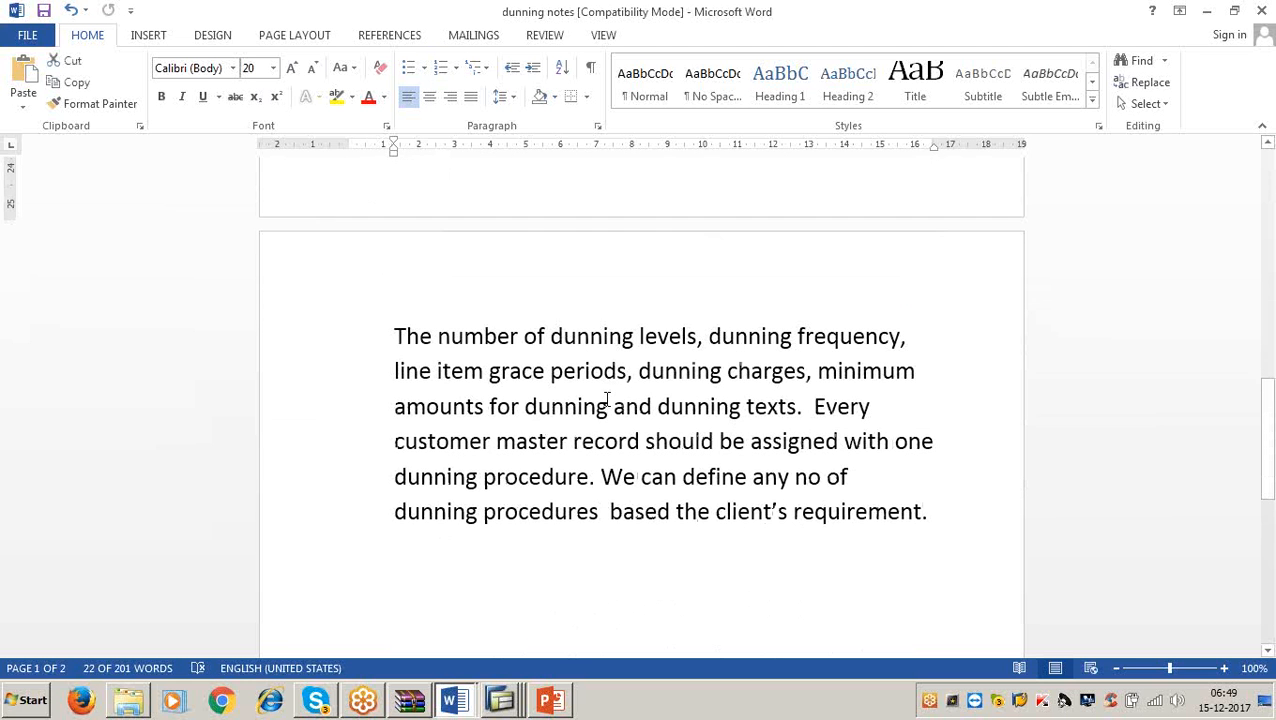
drag(700, 336, 897, 345)
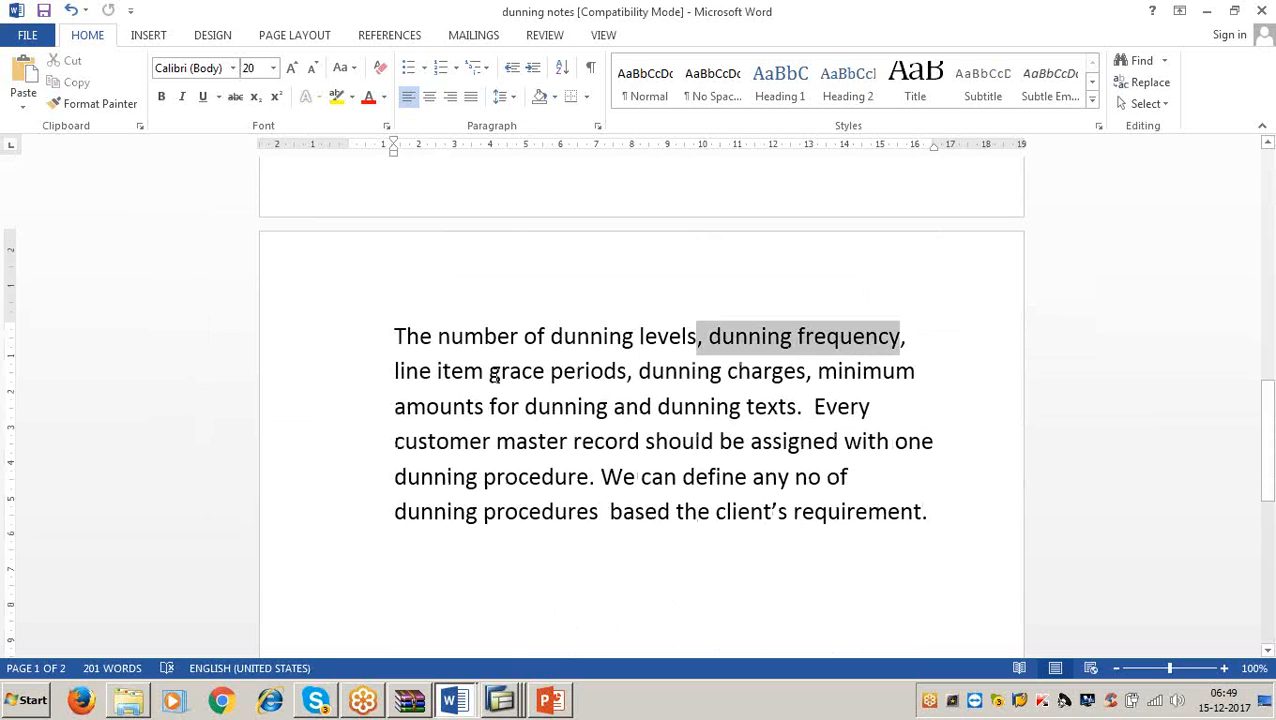
click(391, 371)
drag(391, 371, 634, 374)
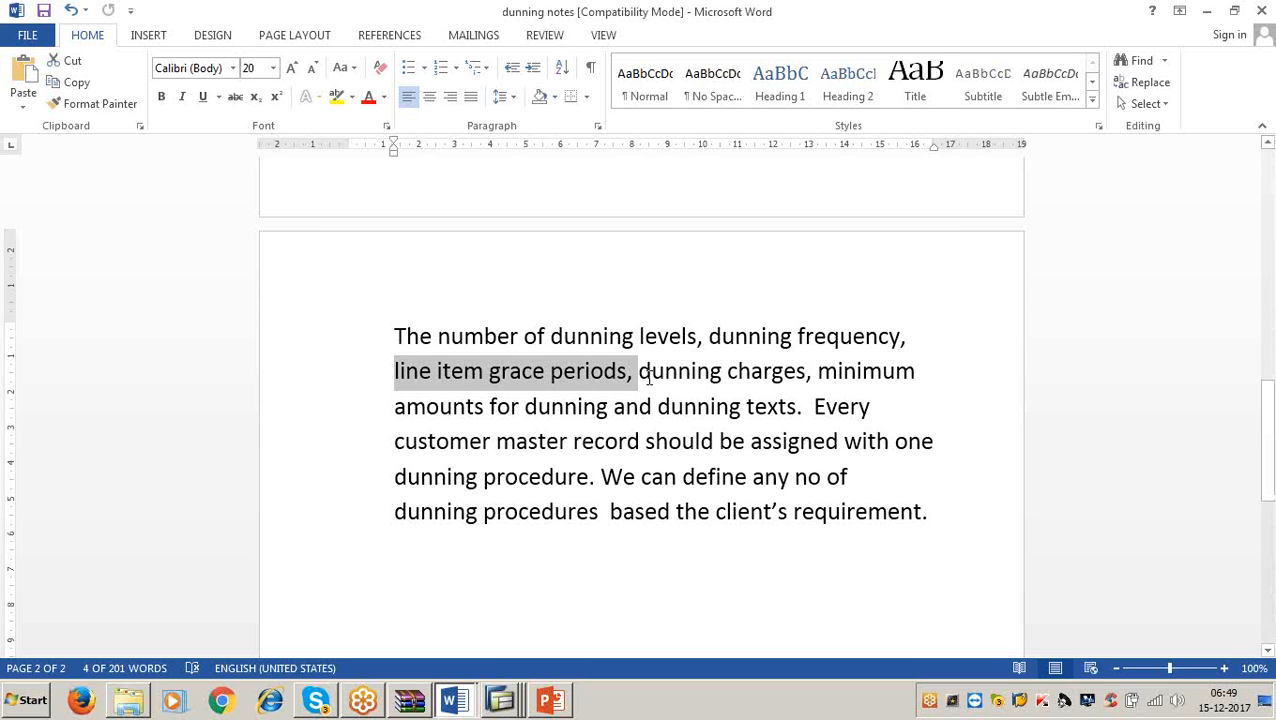
drag(641, 372, 815, 405)
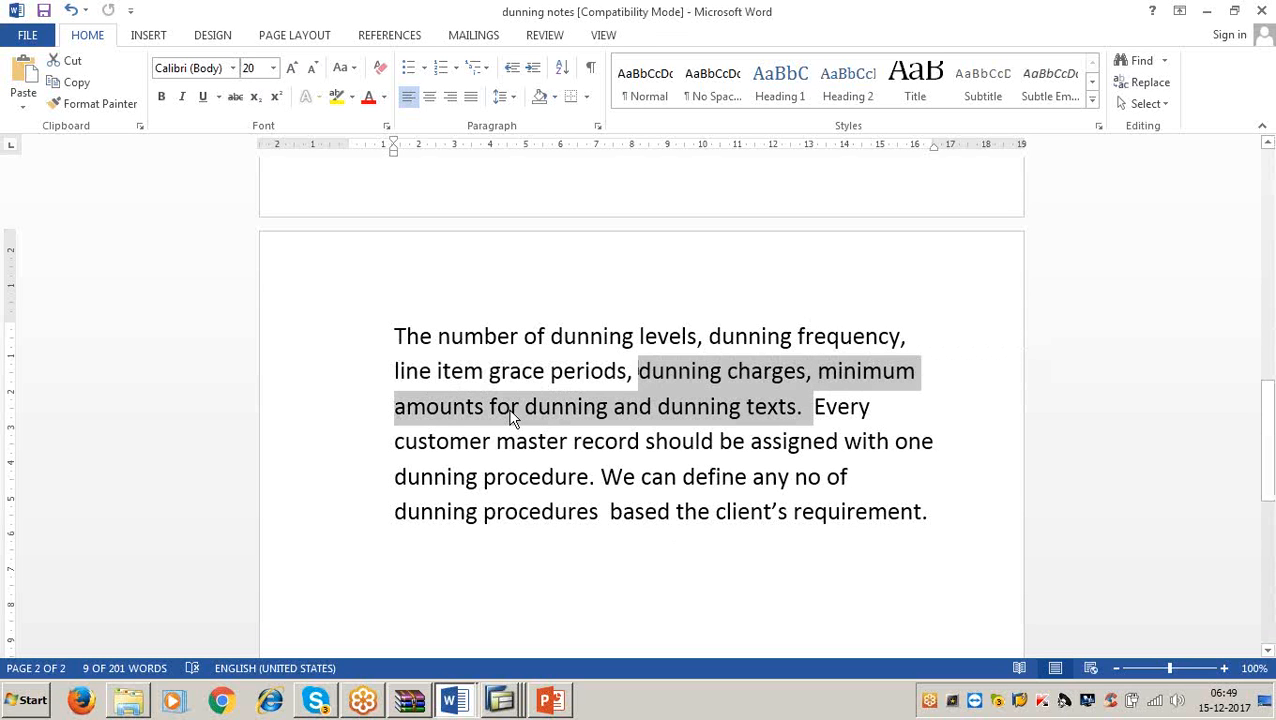
click(795, 418)
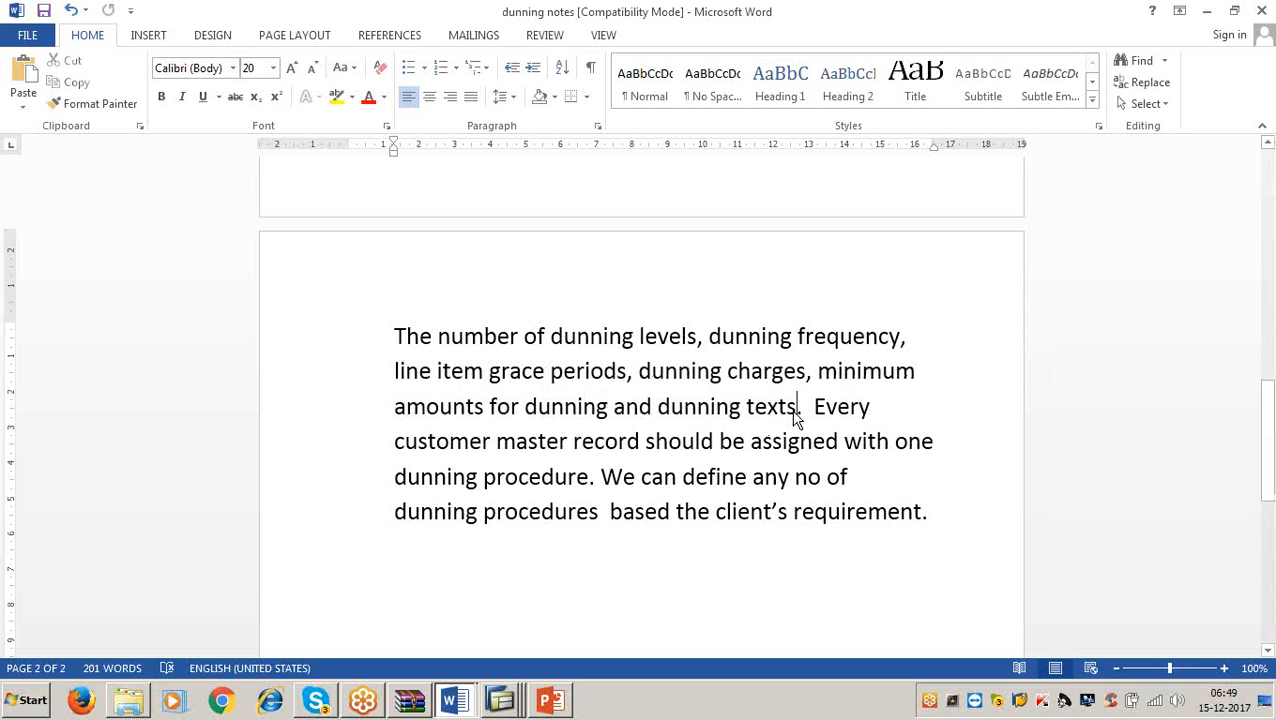
drag(814, 408, 930, 522)
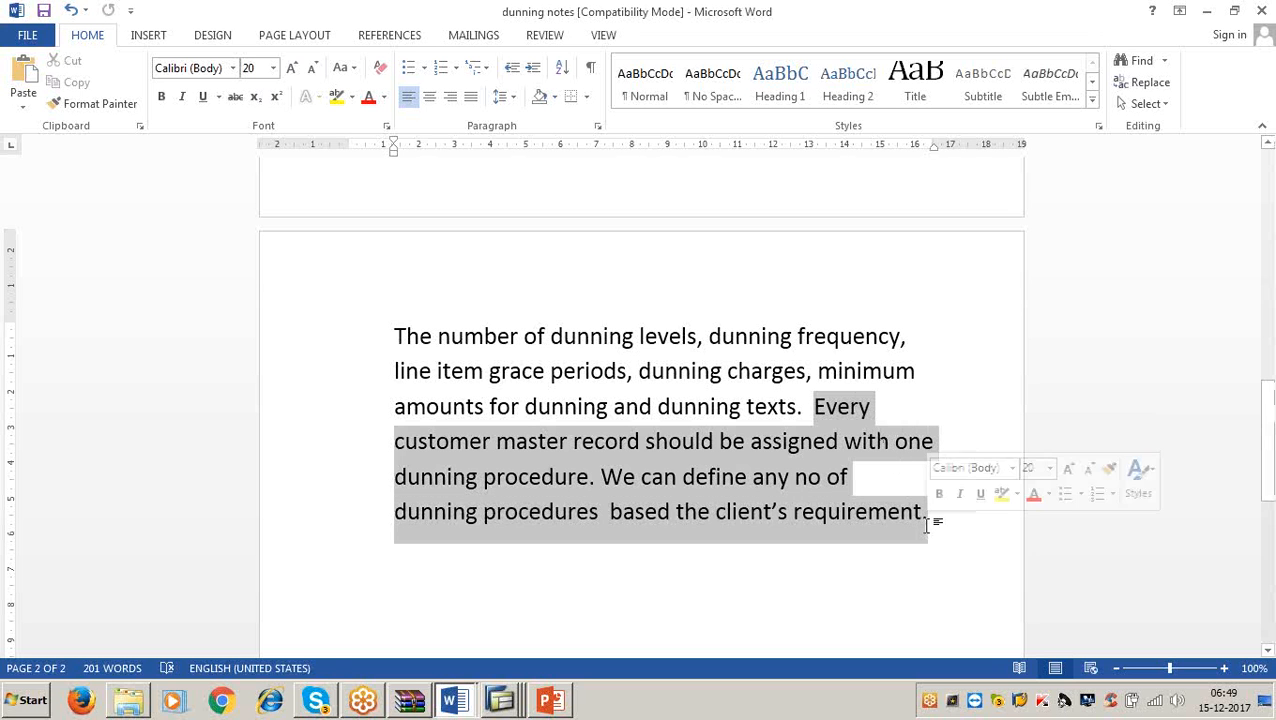
click(854, 584)
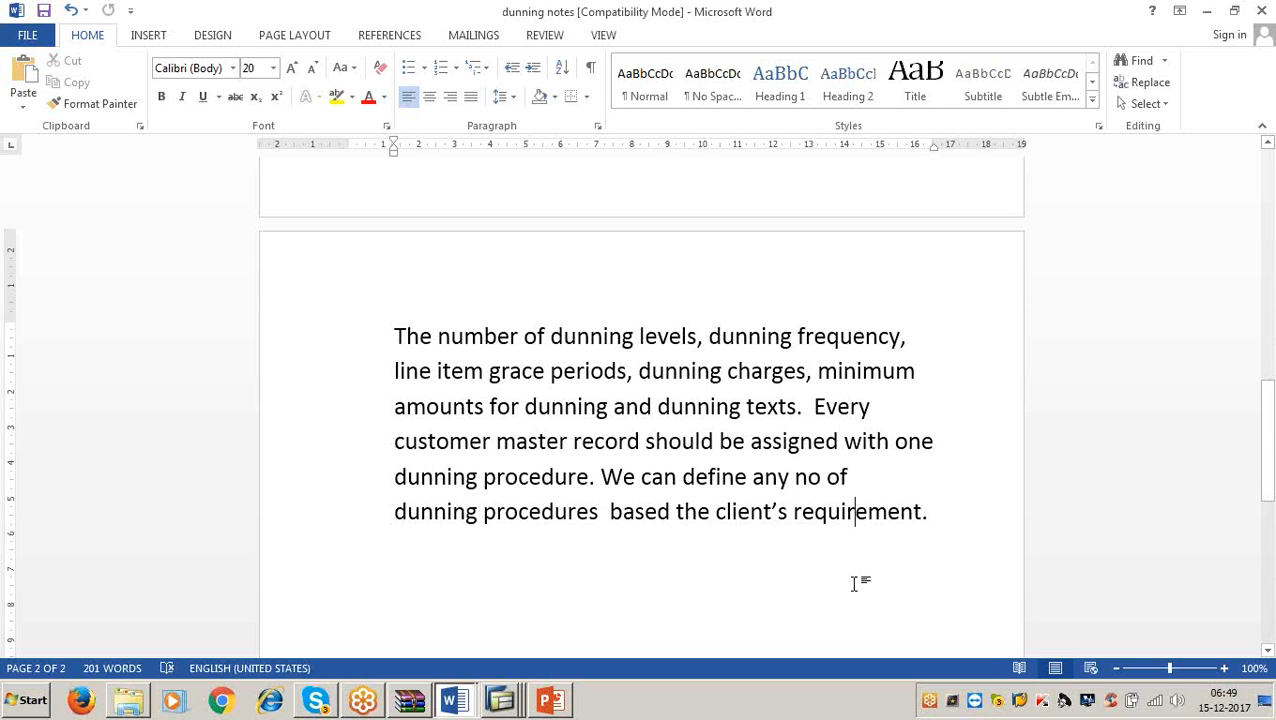
- Close the dunning notes without saving, close the accounts receivable archive, and refresh the desktop
click(1260, 12)
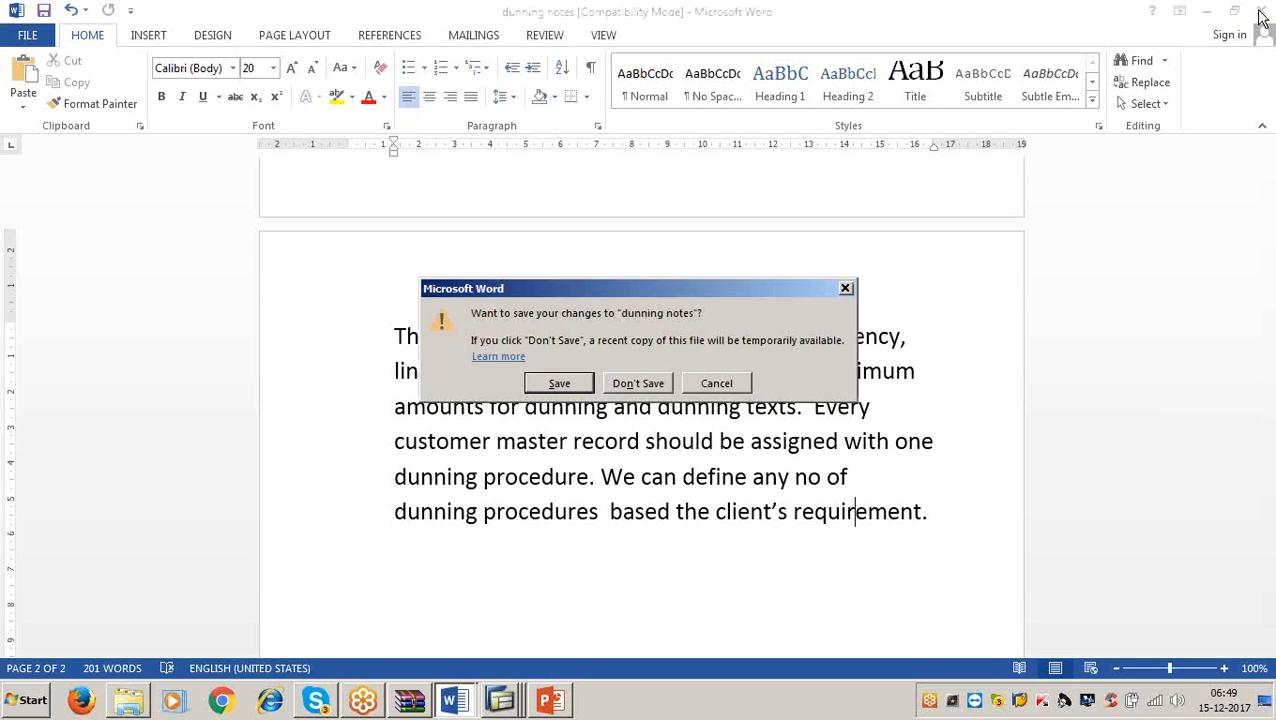
click(640, 386)
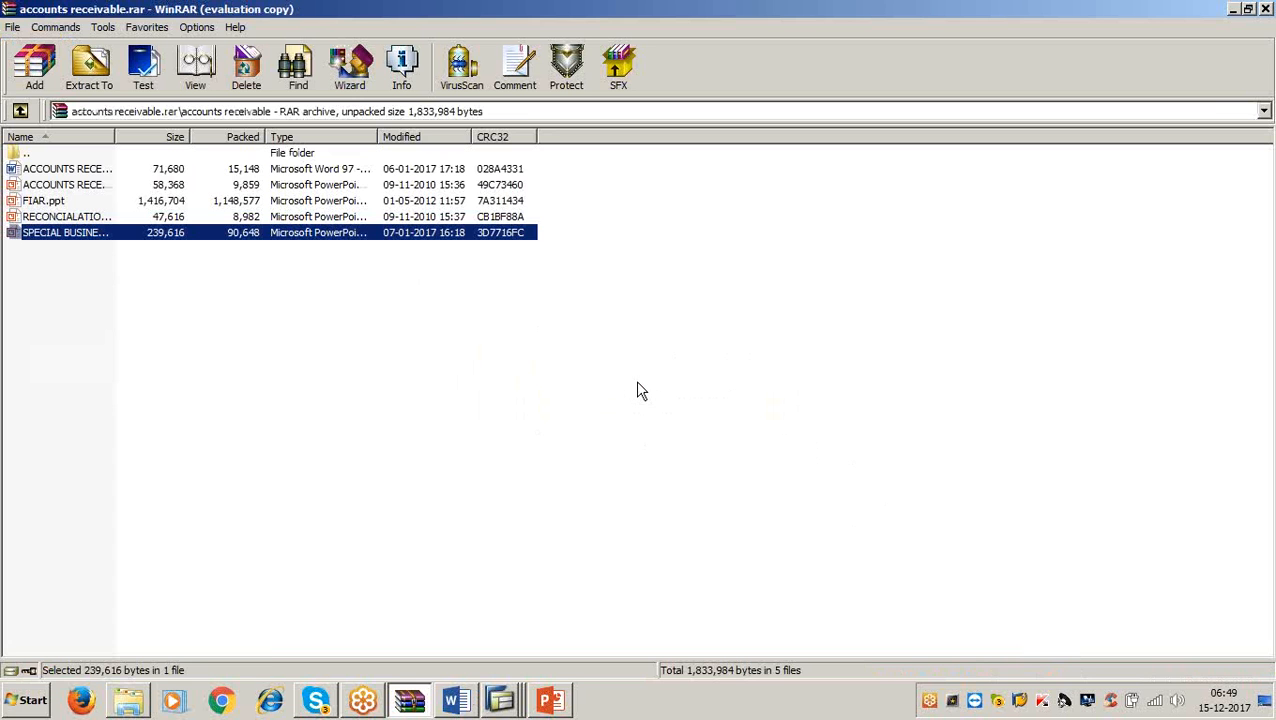
click(1264, 9)
right_click(566, 262)
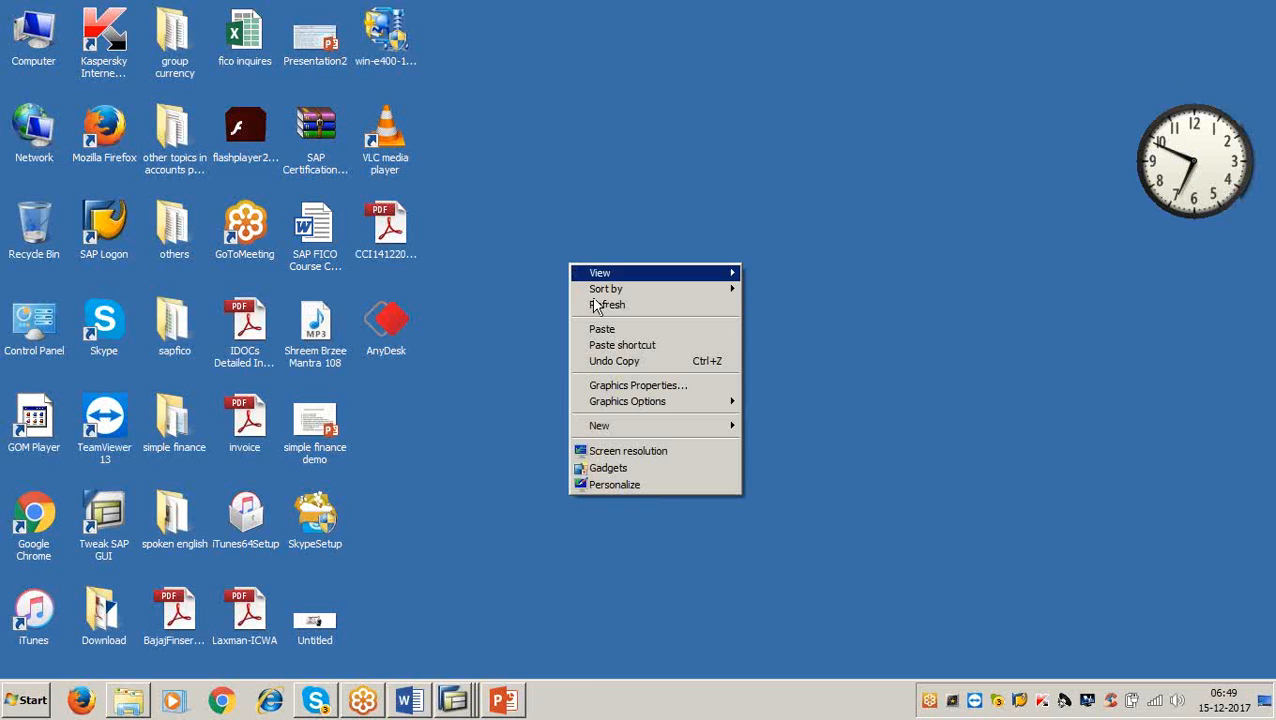
click(599, 305)
- Close the PowerPoint presentation and refresh the desktop
click(500, 705)
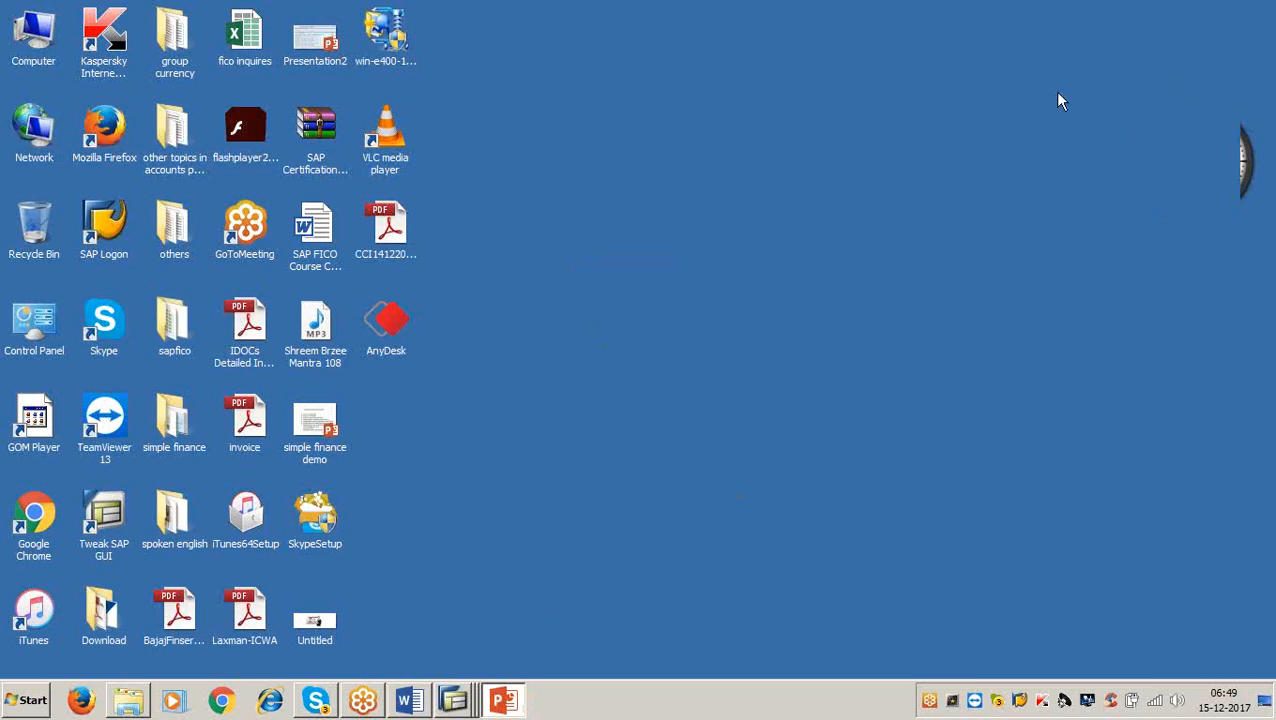
click(1265, 10)
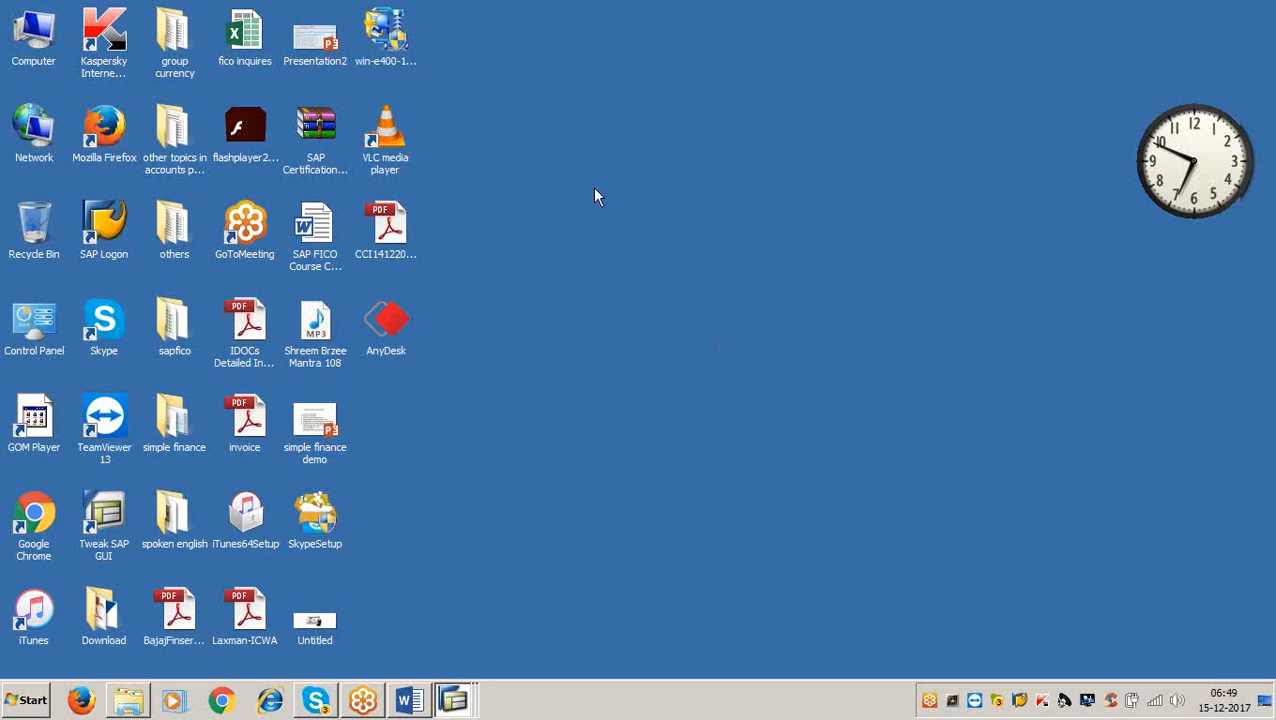
right_click(609, 135)
click(640, 177)
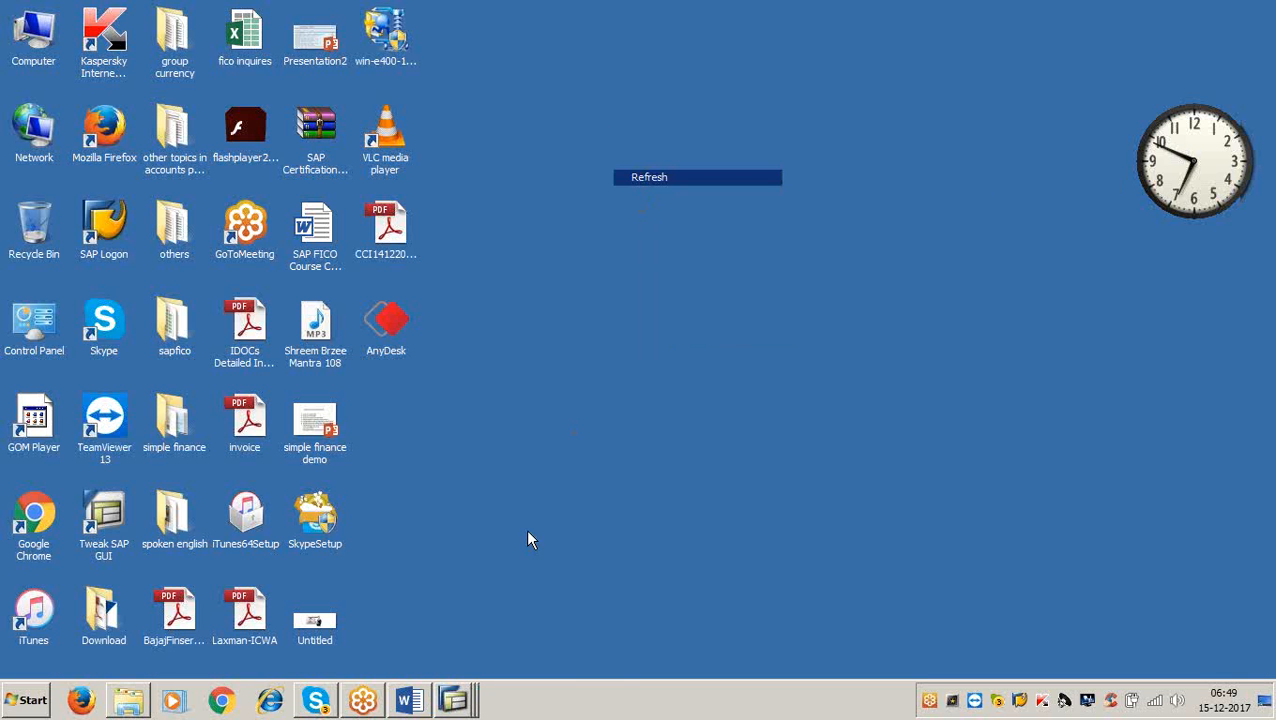
- Close the SAP customer balance display session and check the dunning configuration steps in the ACCOUNTS RECEIVABLE Word document
click(455, 700)
click(462, 661)
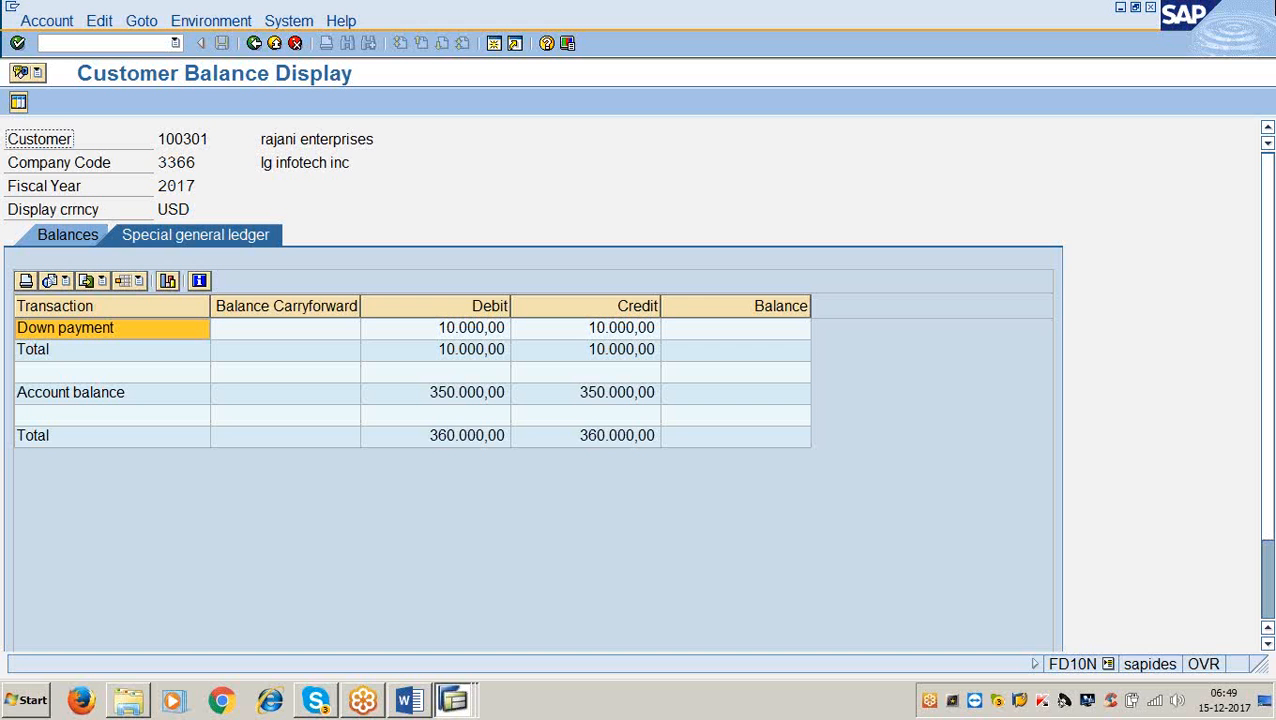
click(455, 700)
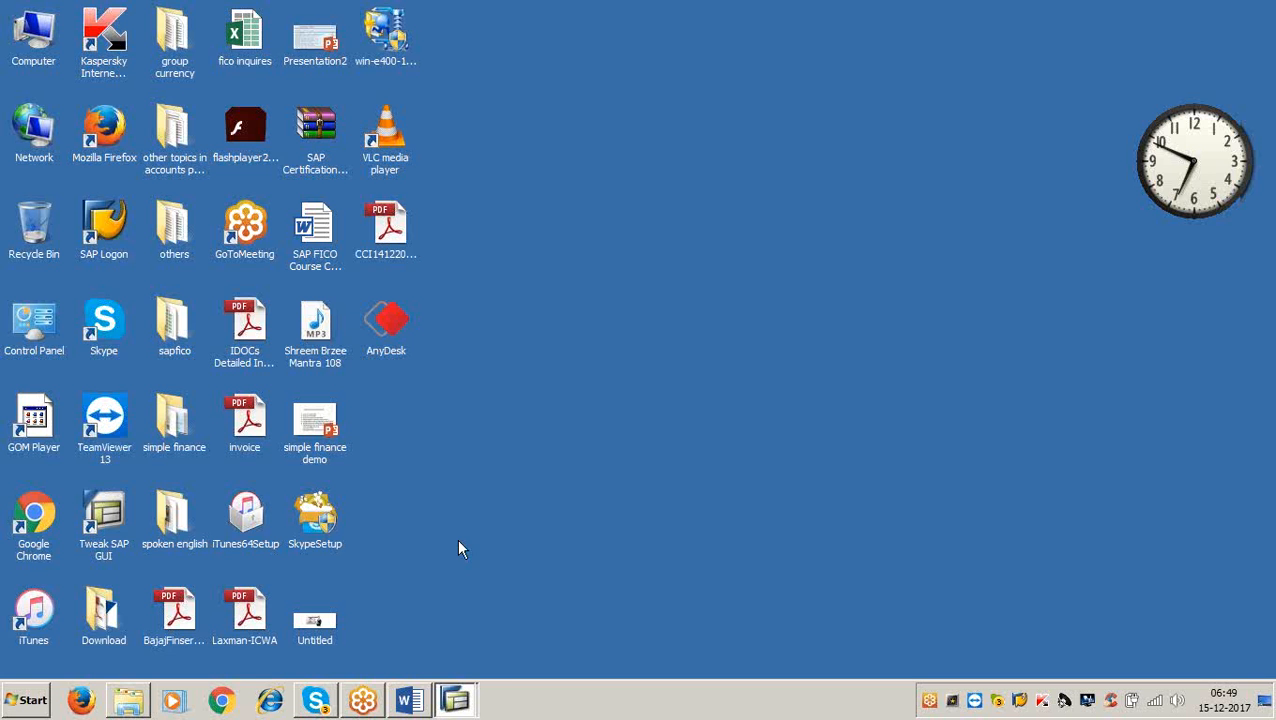
click(408, 700)
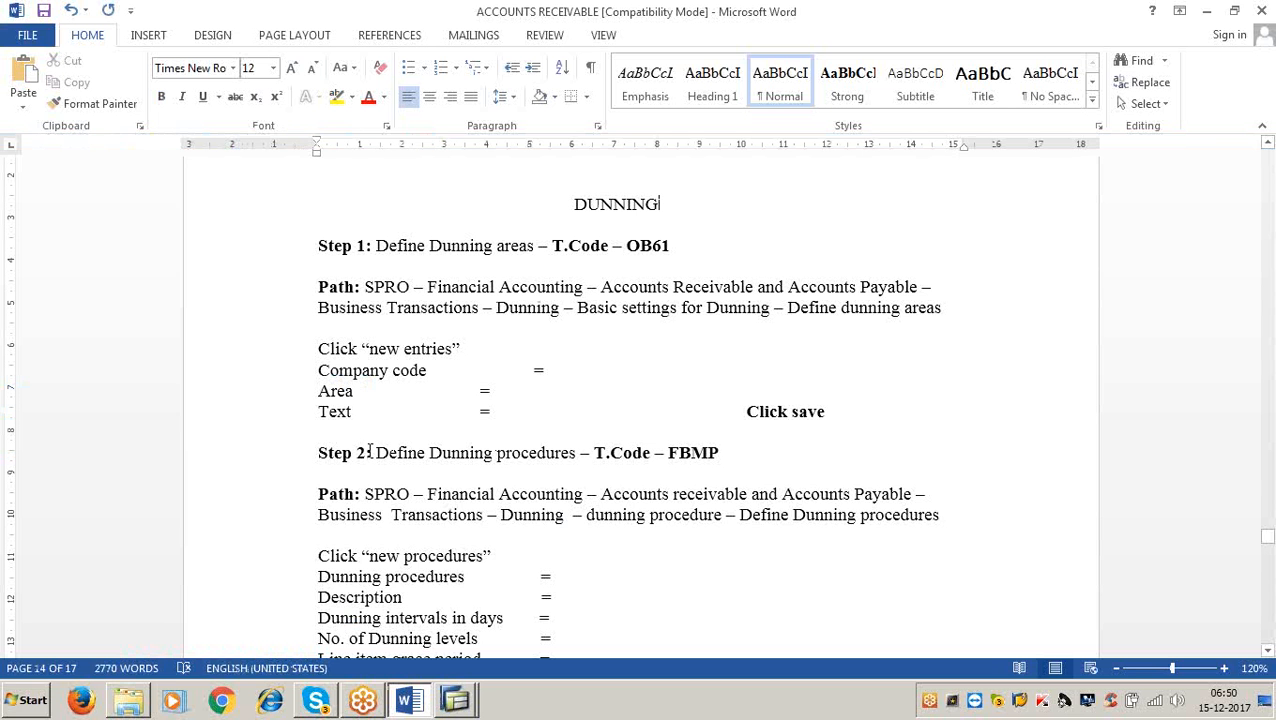
click(1204, 14)
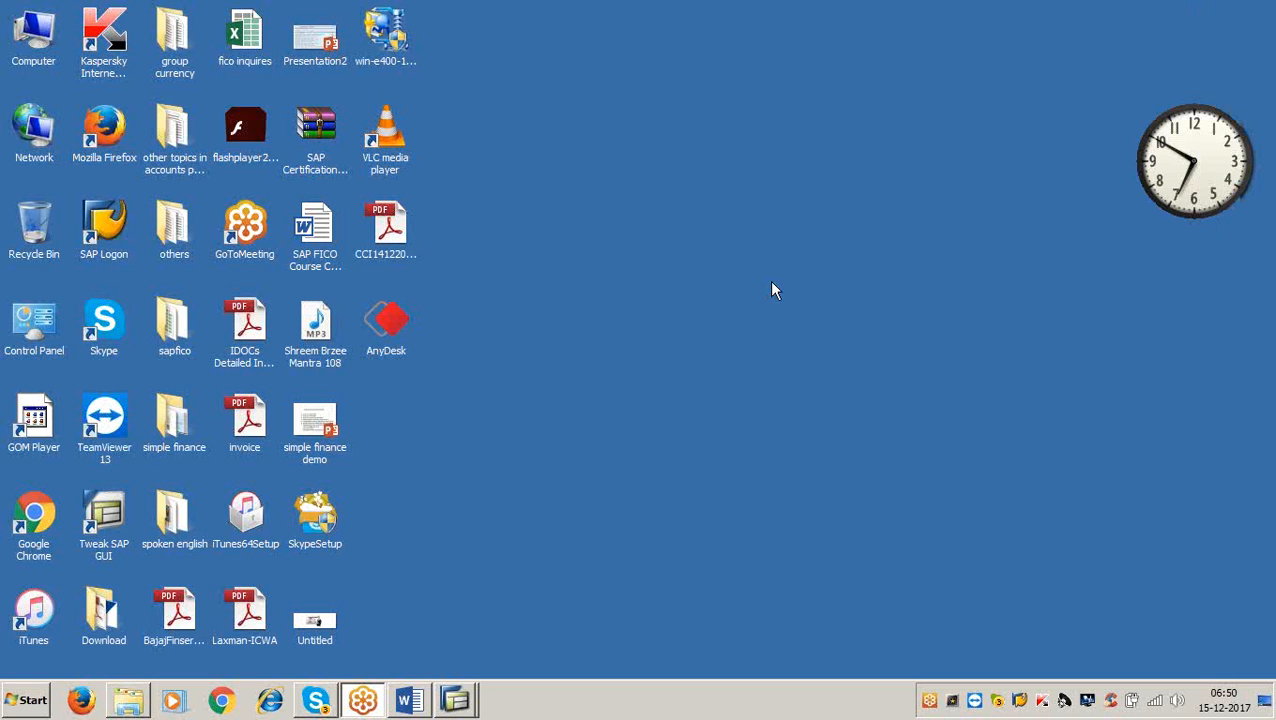
- Close the remaining SAP customer line item display sessions and log off, discarding unsaved data
click(455, 700)
click(490, 632)
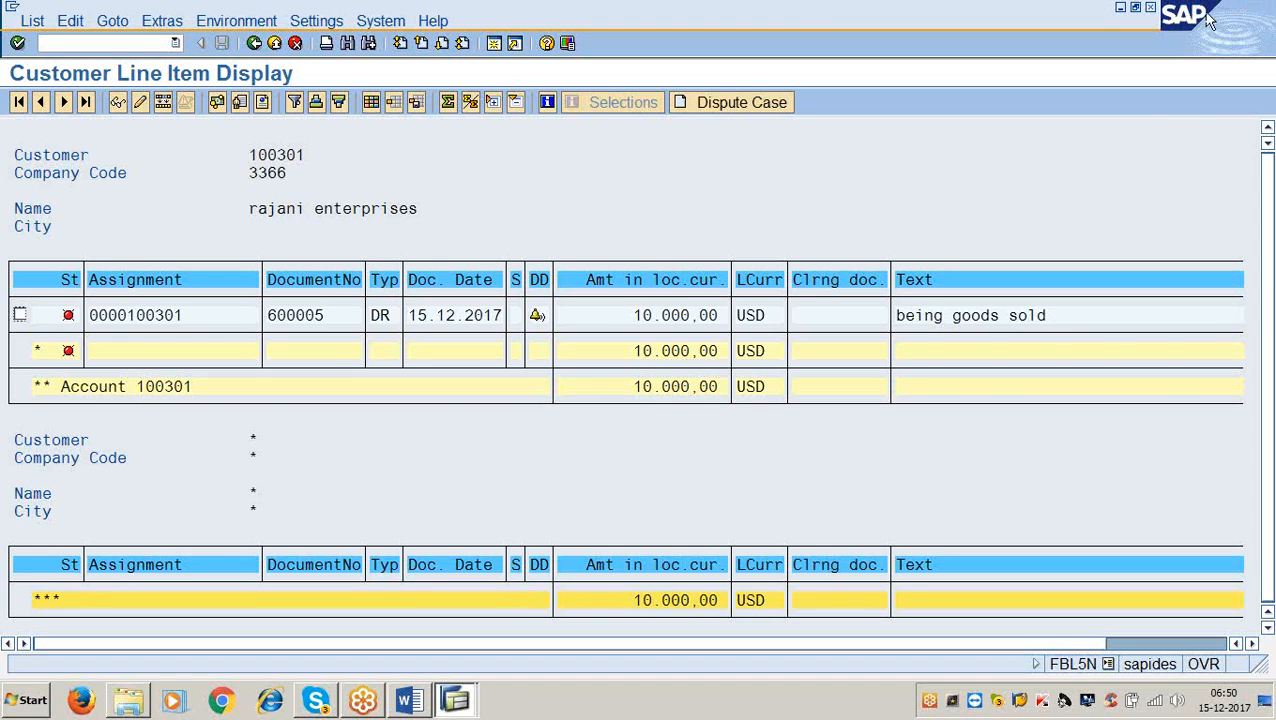
click(1120, 7)
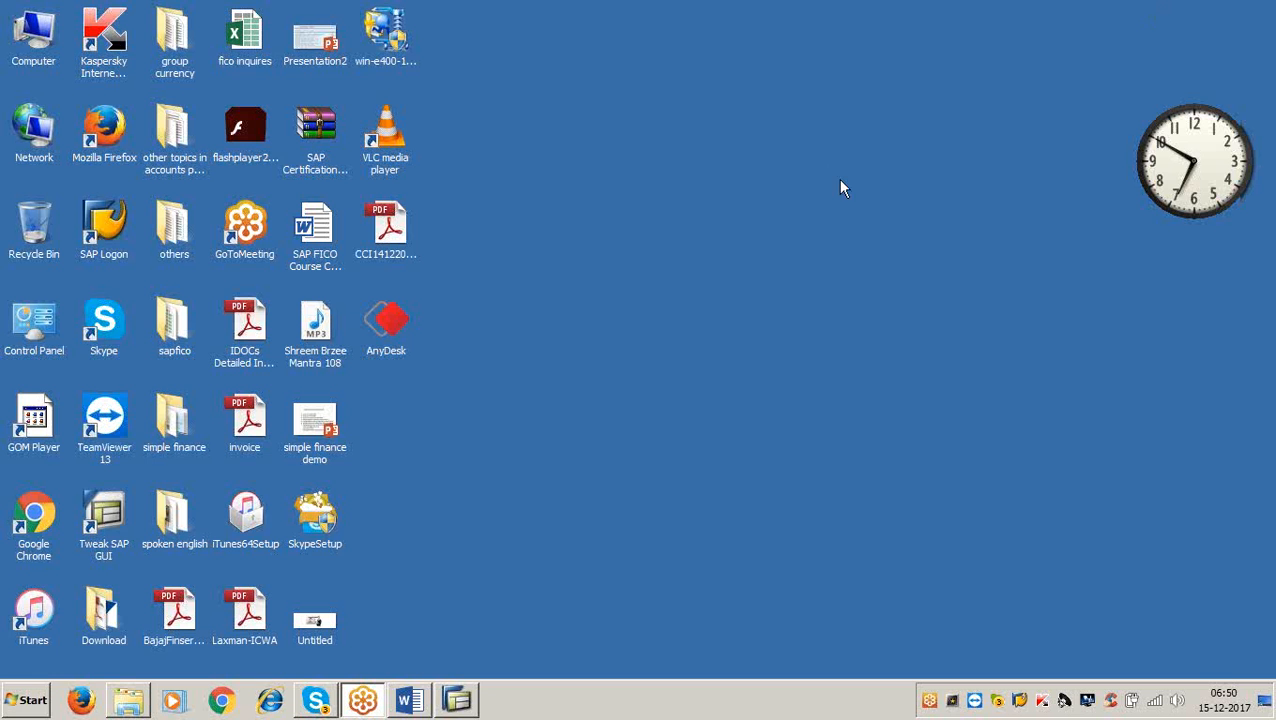
click(455, 700)
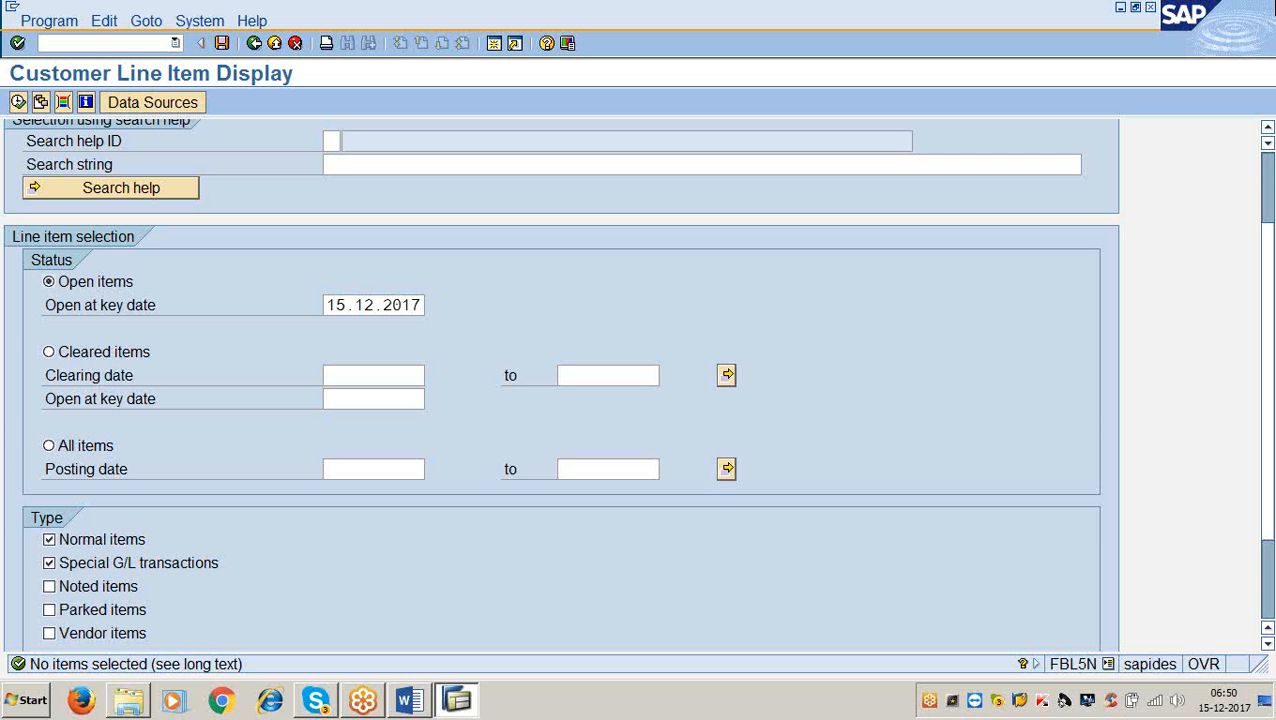
click(1151, 8)
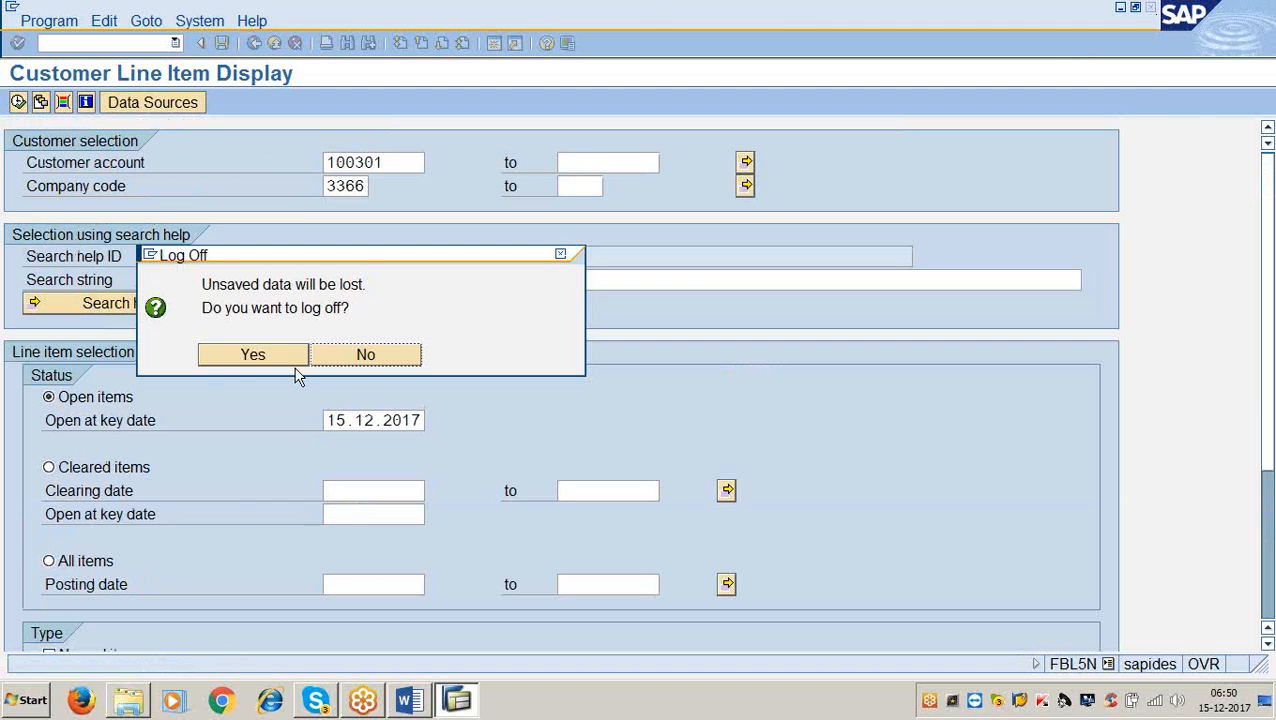
click(252, 352)
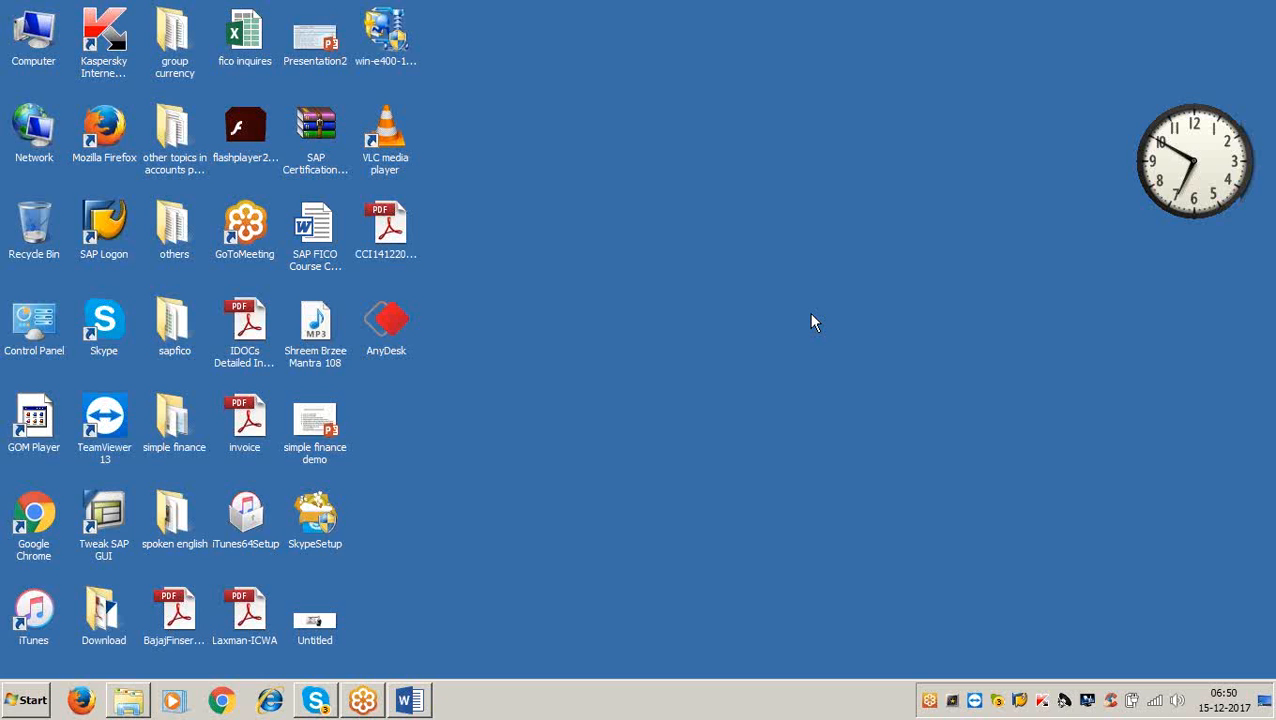
- Start SAP Logon and log on to client 800 with the user name and account password
double_click(88, 221)
click(698, 170)
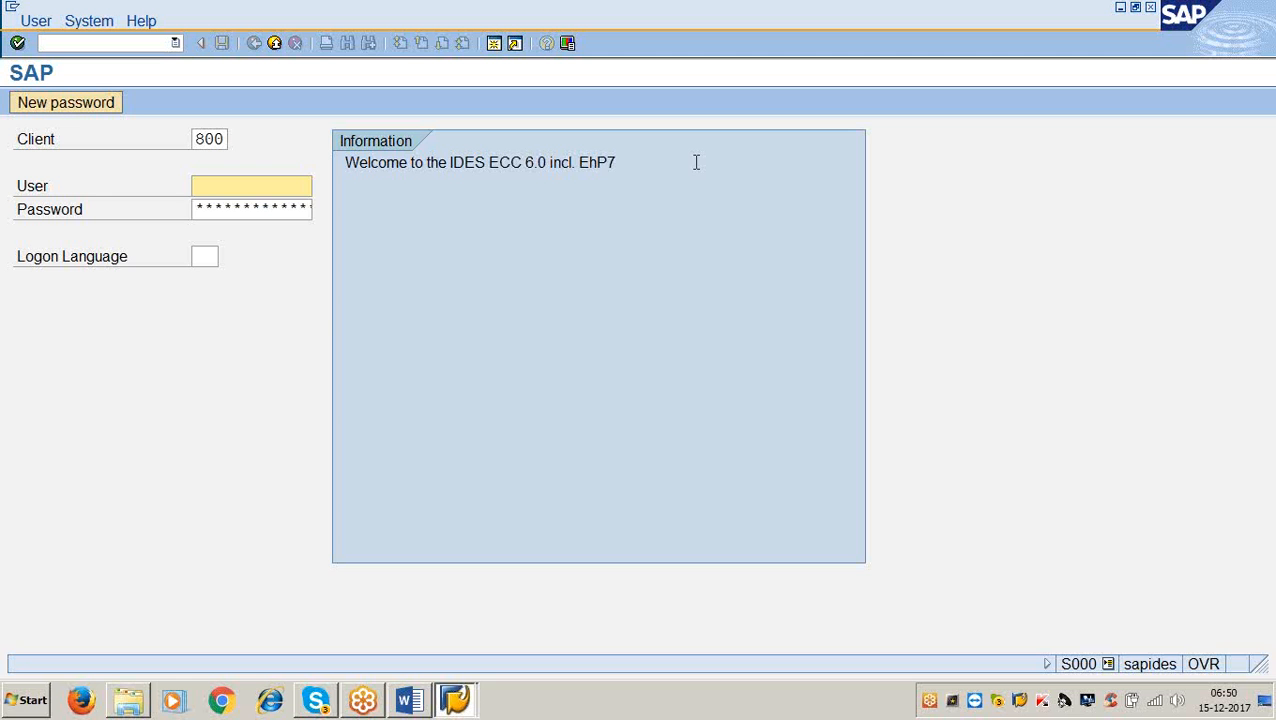
text(lakshman)
key(Tab)
text(**********)
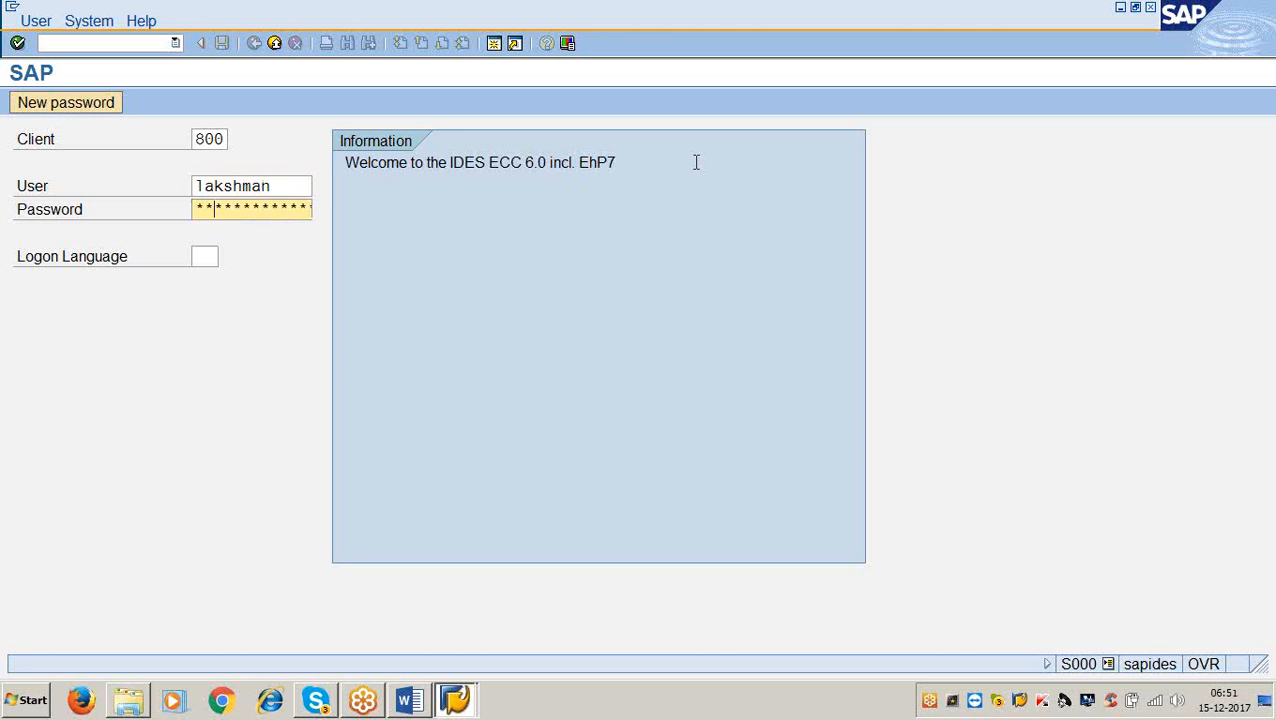
key(Return)
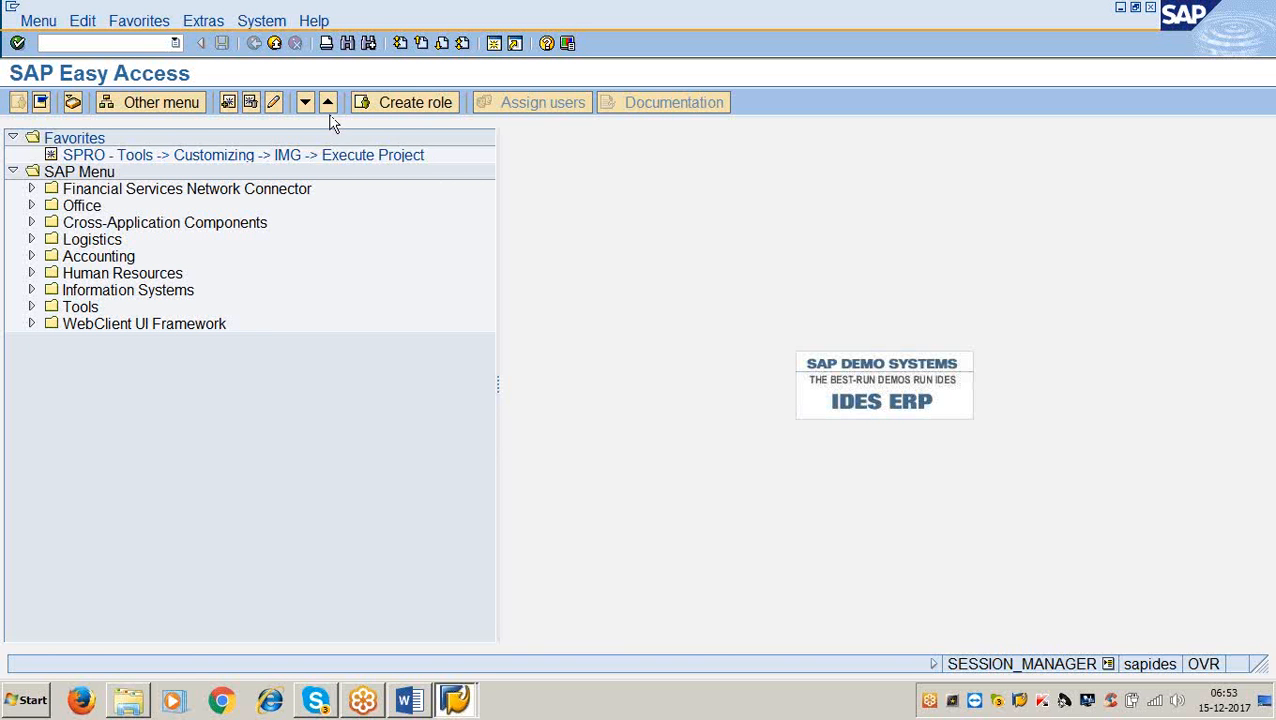
- Open transaction F110 and load the payment run with run date 15.12.2017 and identification YYZZ
click(147, 43)
text(/nf110)
key(Return)
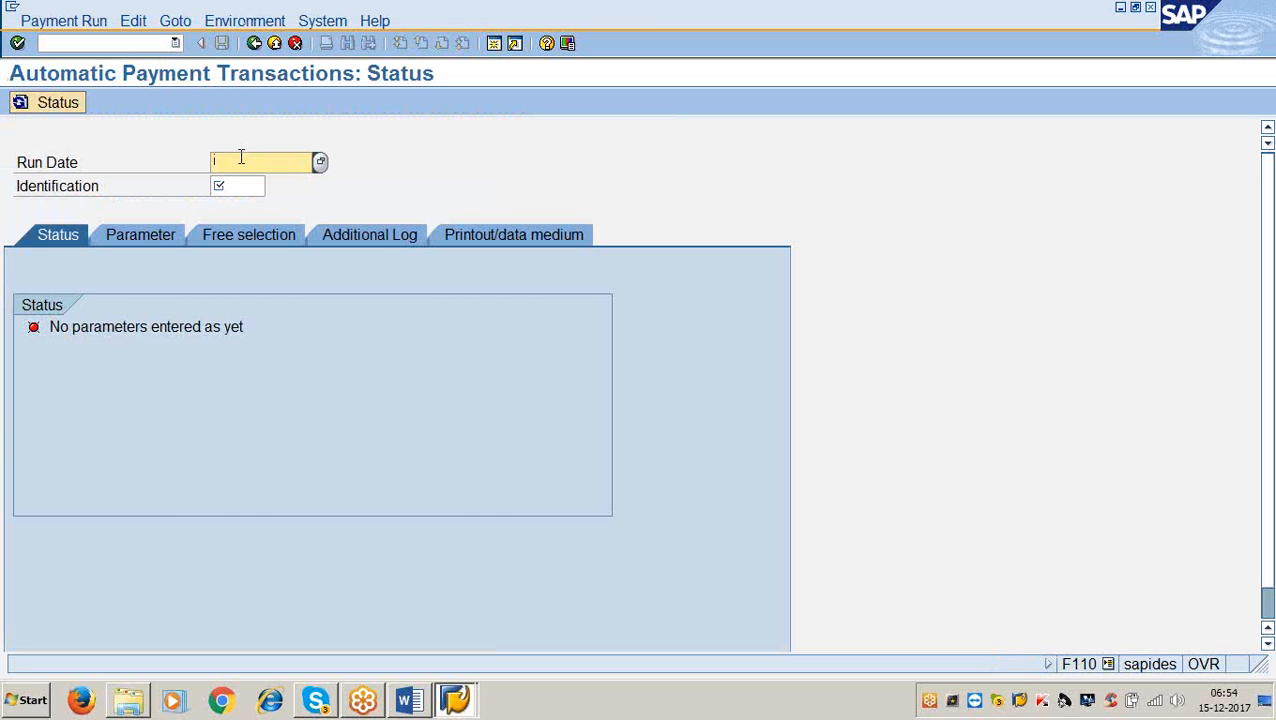
text(1)
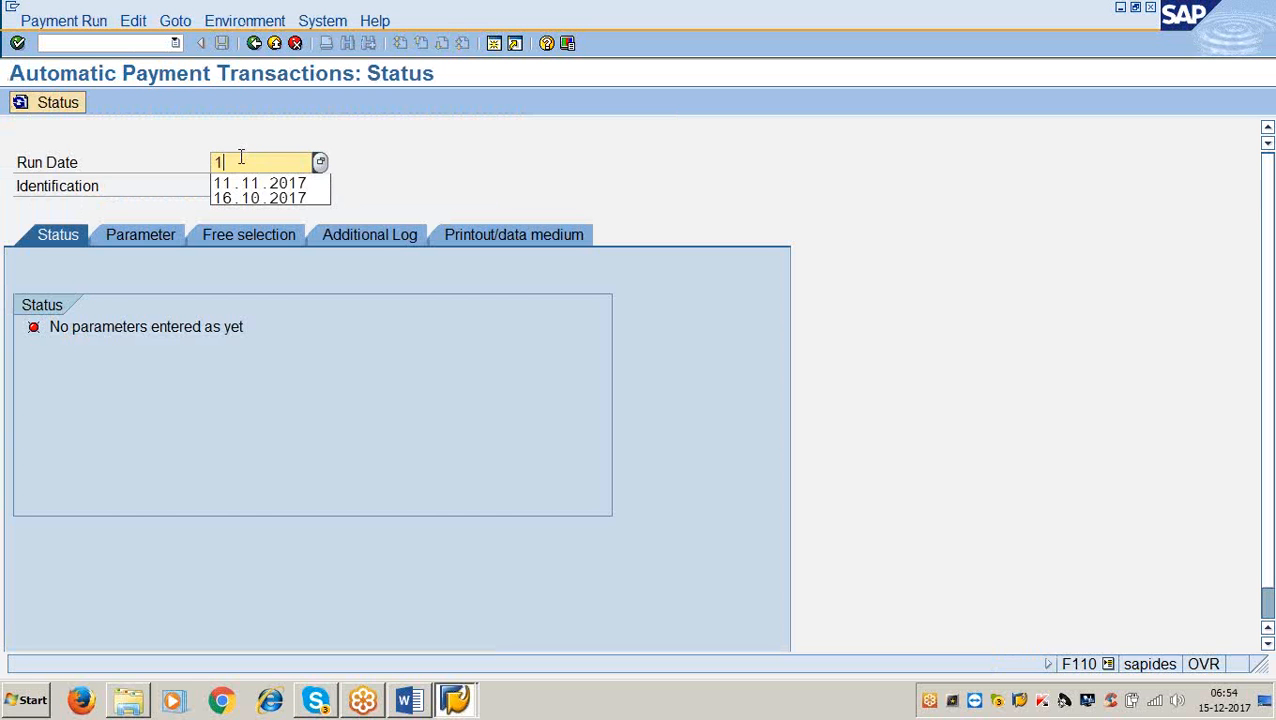
text(5.12.2017)
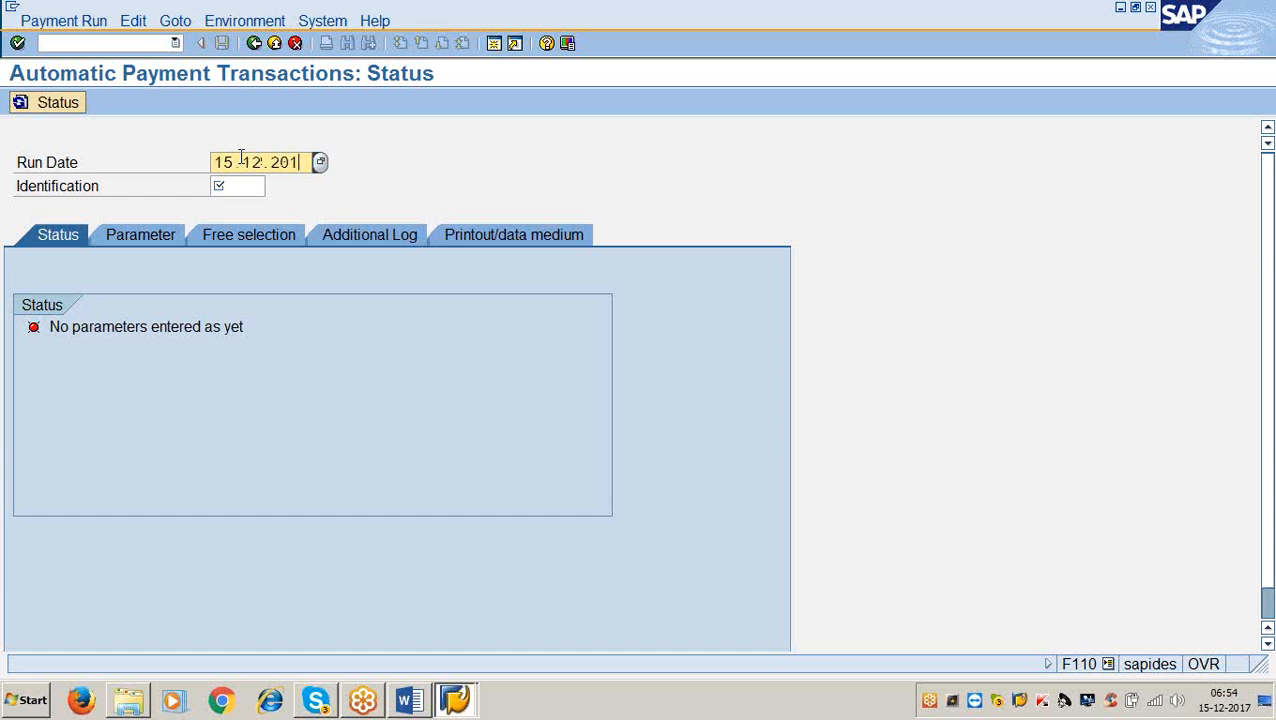
click(244, 184)
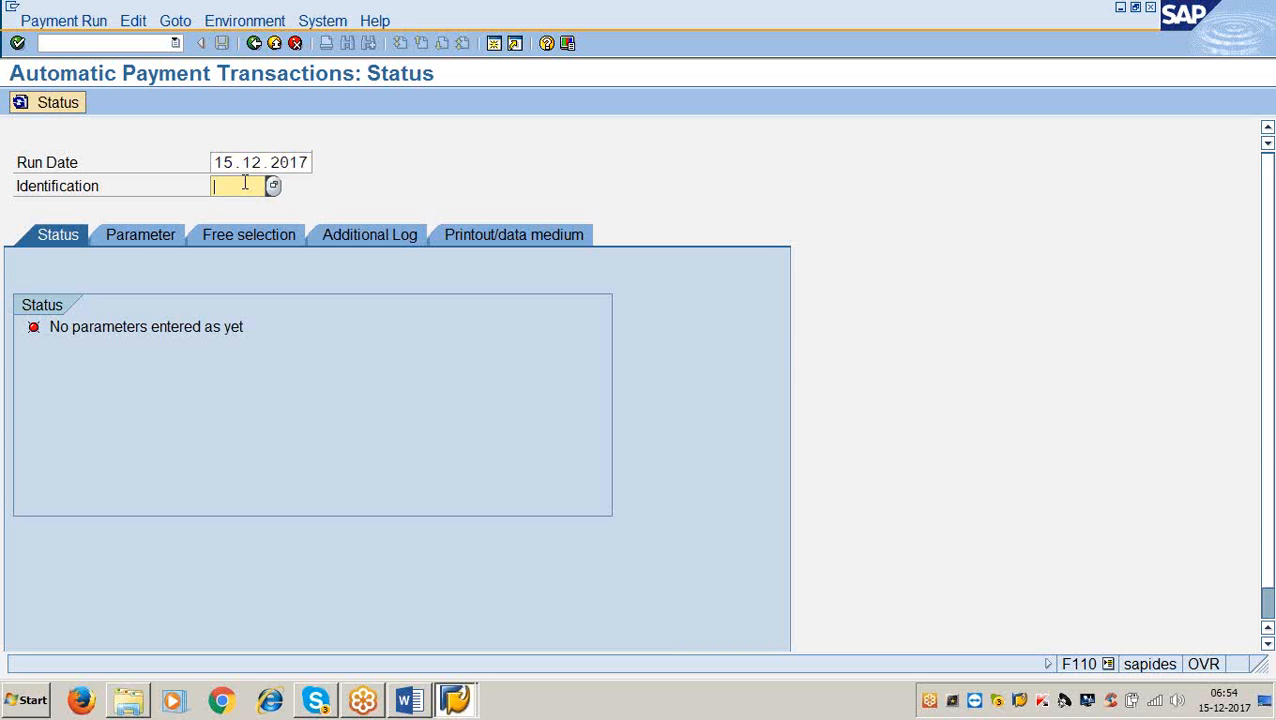
text(1)
text(yyzz)
key(Return)
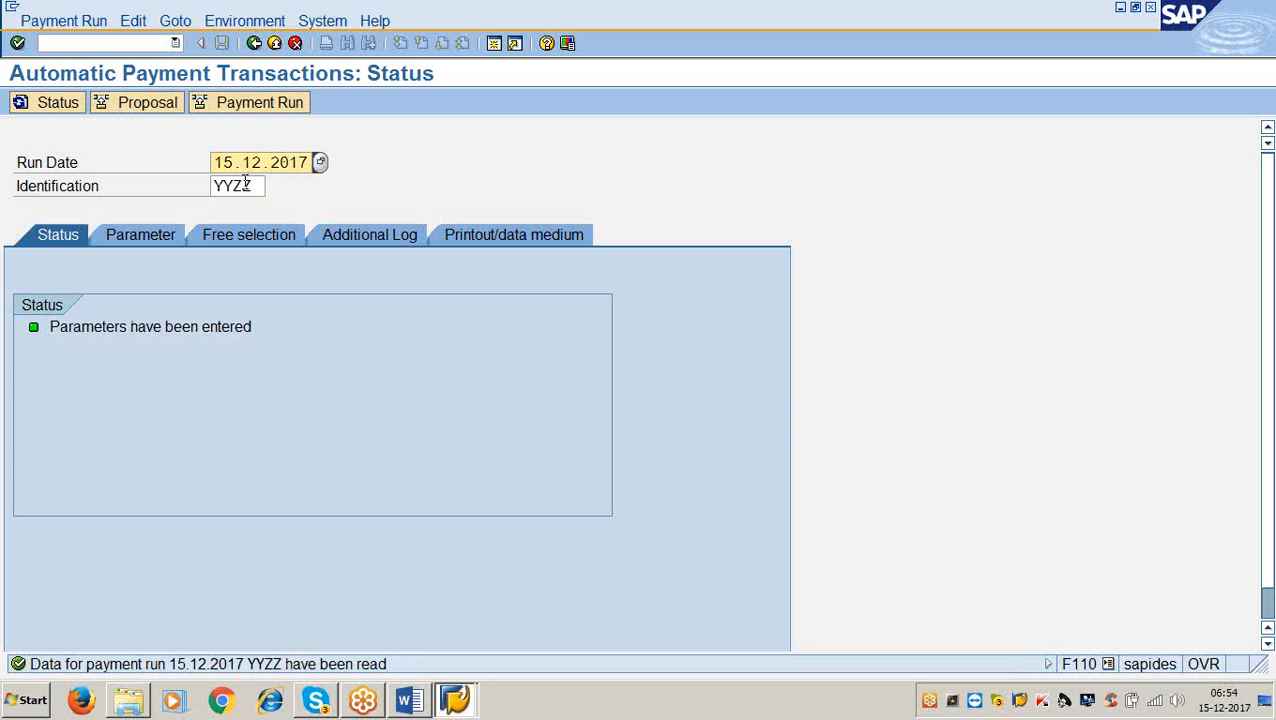
click(258, 336)
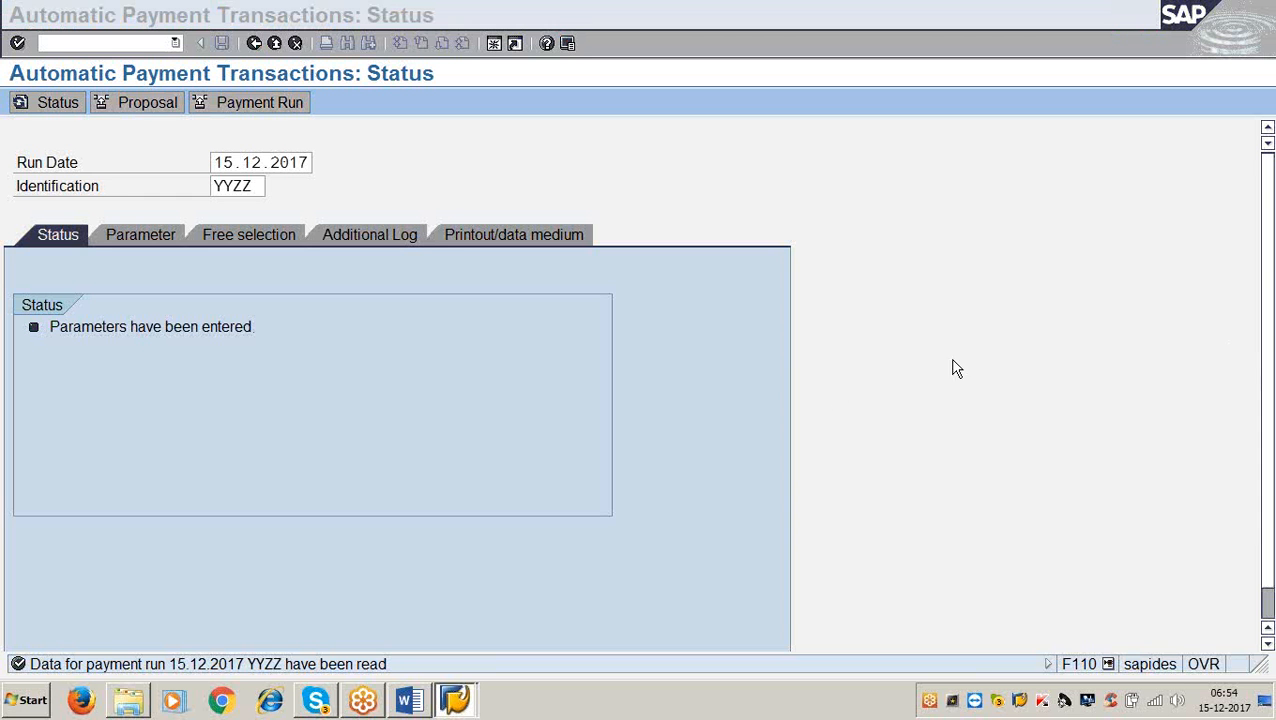
click(813, 406)
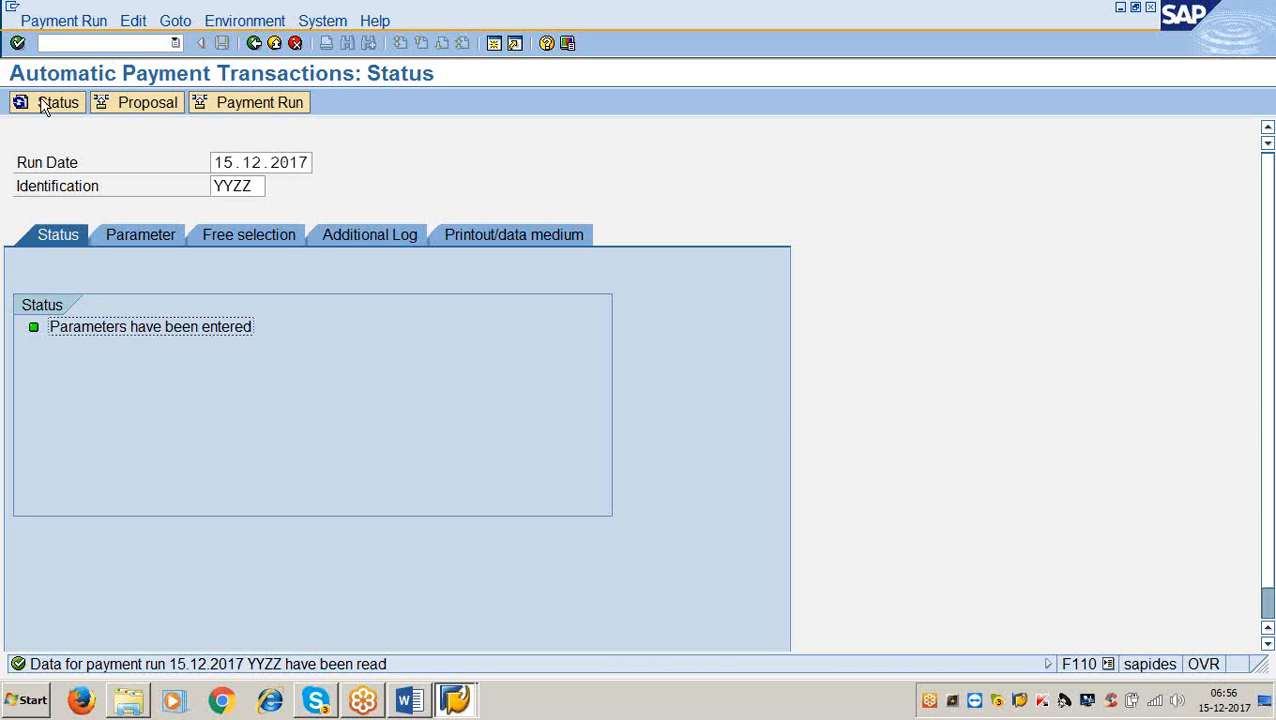
- Open transaction F.13 for automatic clearing
click(57, 44)
text(/nf.13)
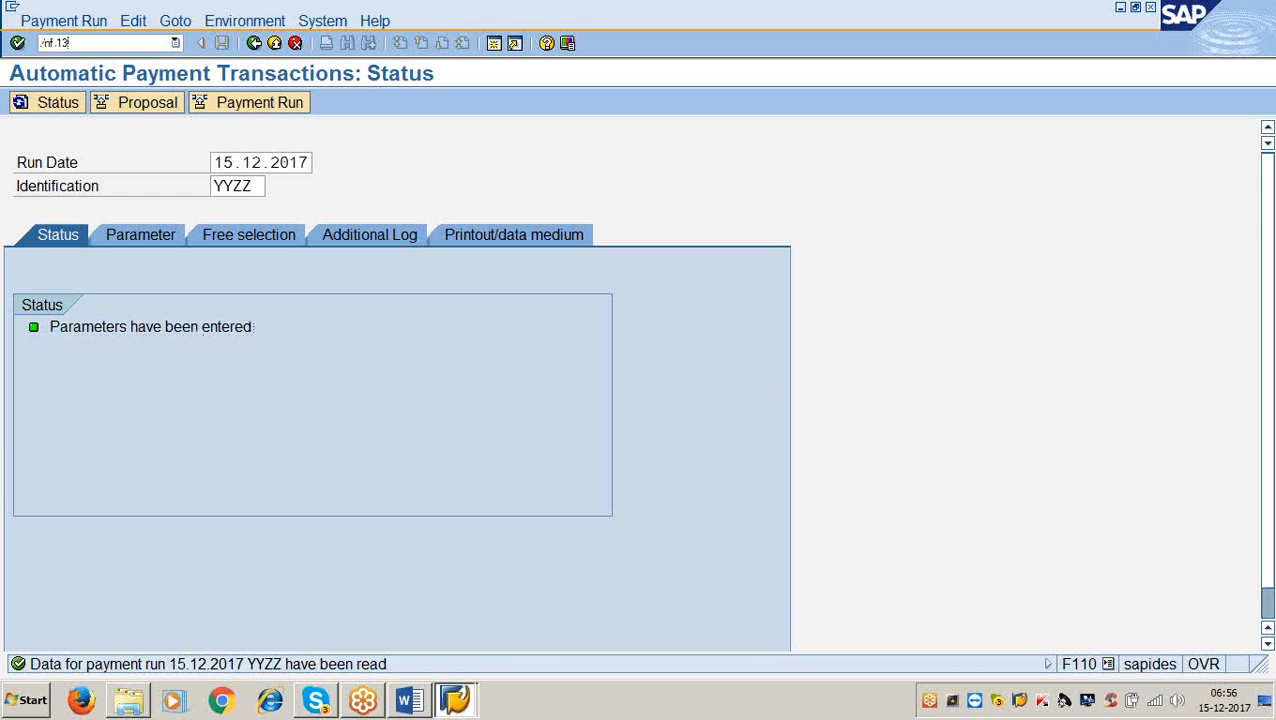
key(Return)
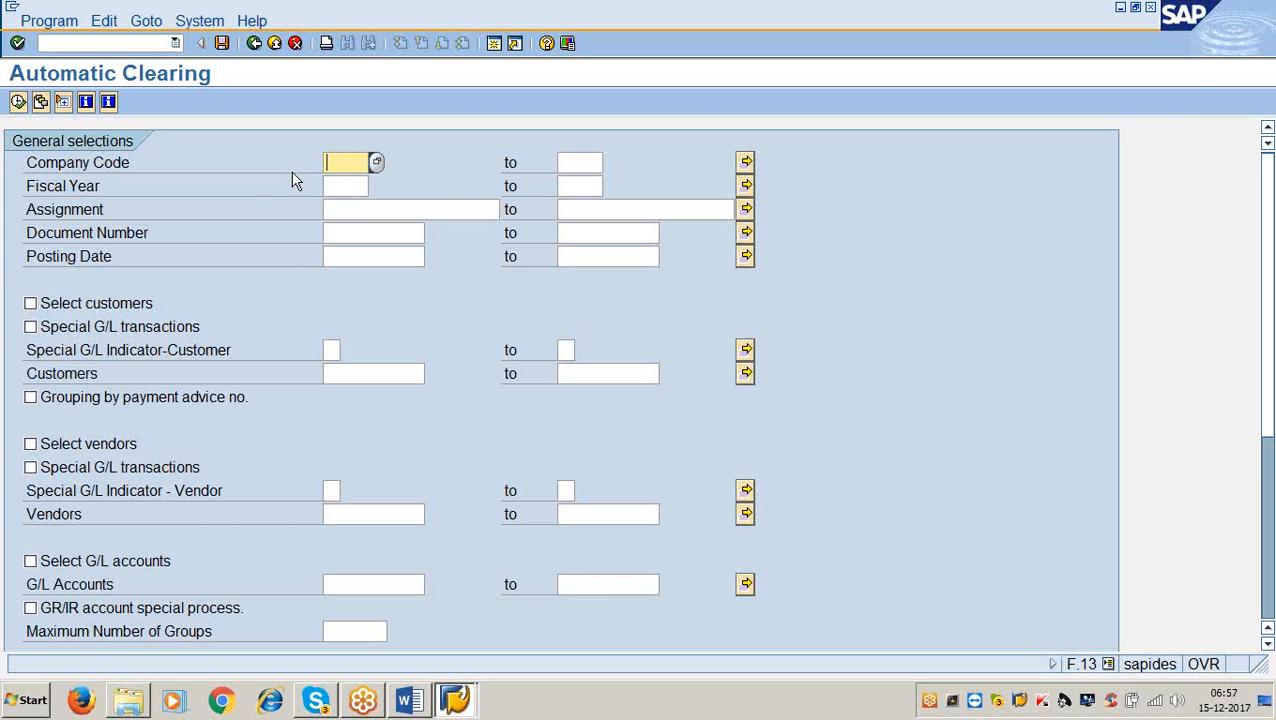
- Include customers and their special G/L transactions in the automatic clearing selection, leaving the customer range empty
key(Tab)
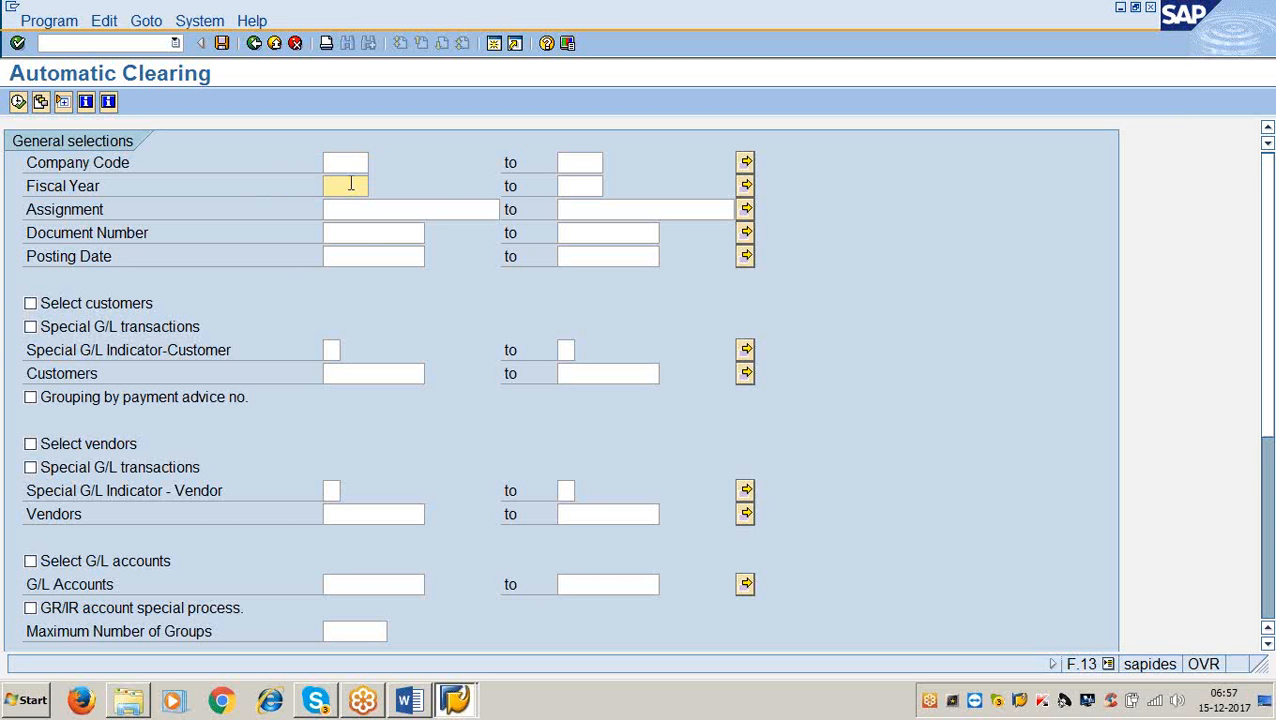
click(31, 304)
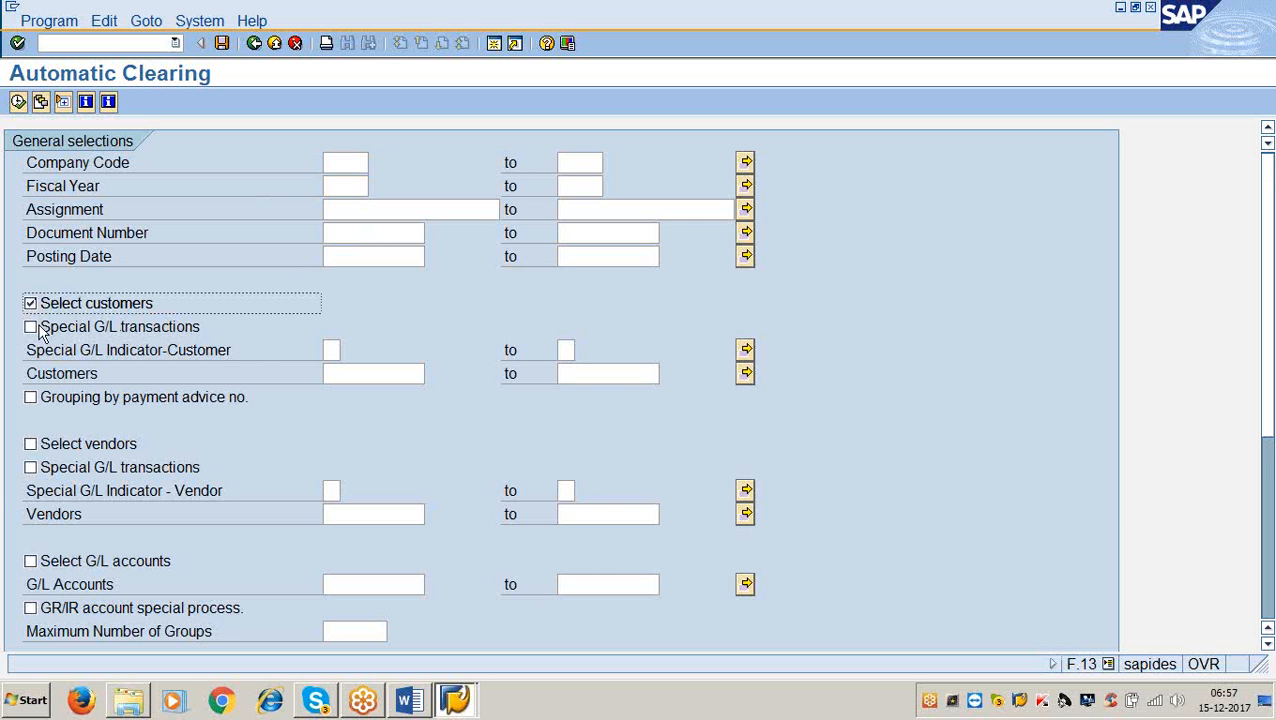
click(31, 327)
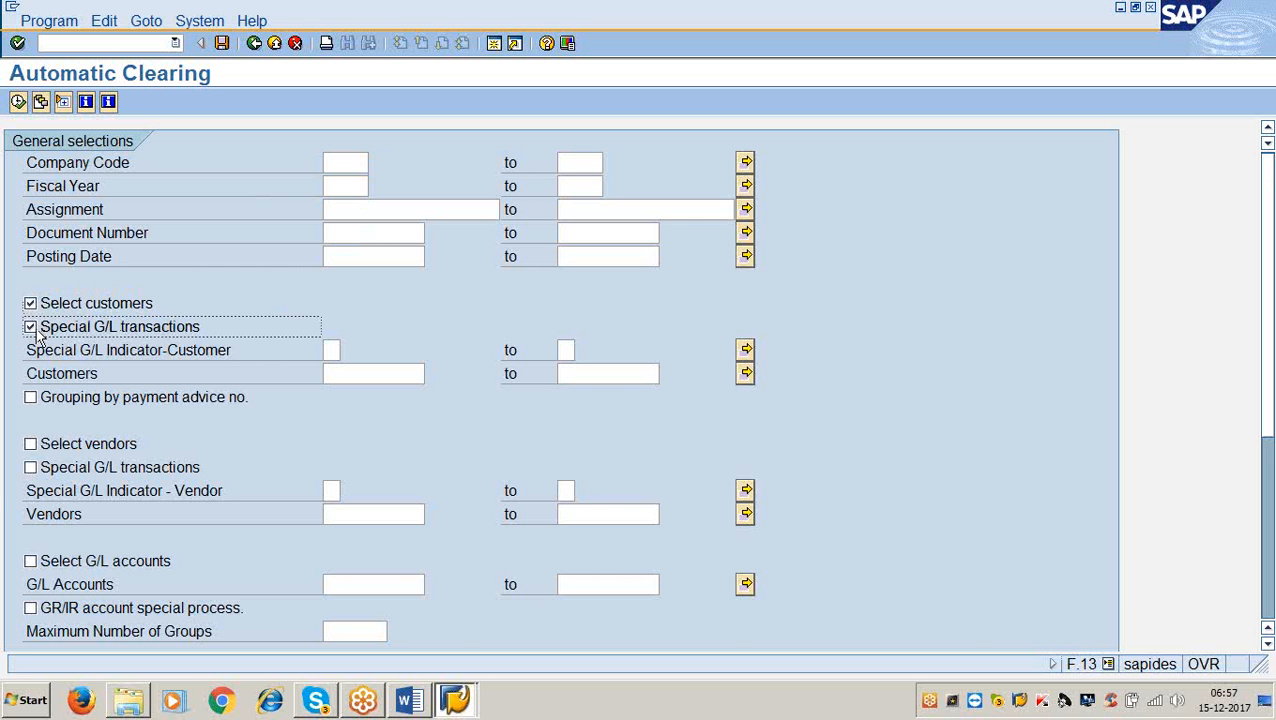
click(385, 373)
click(592, 374)
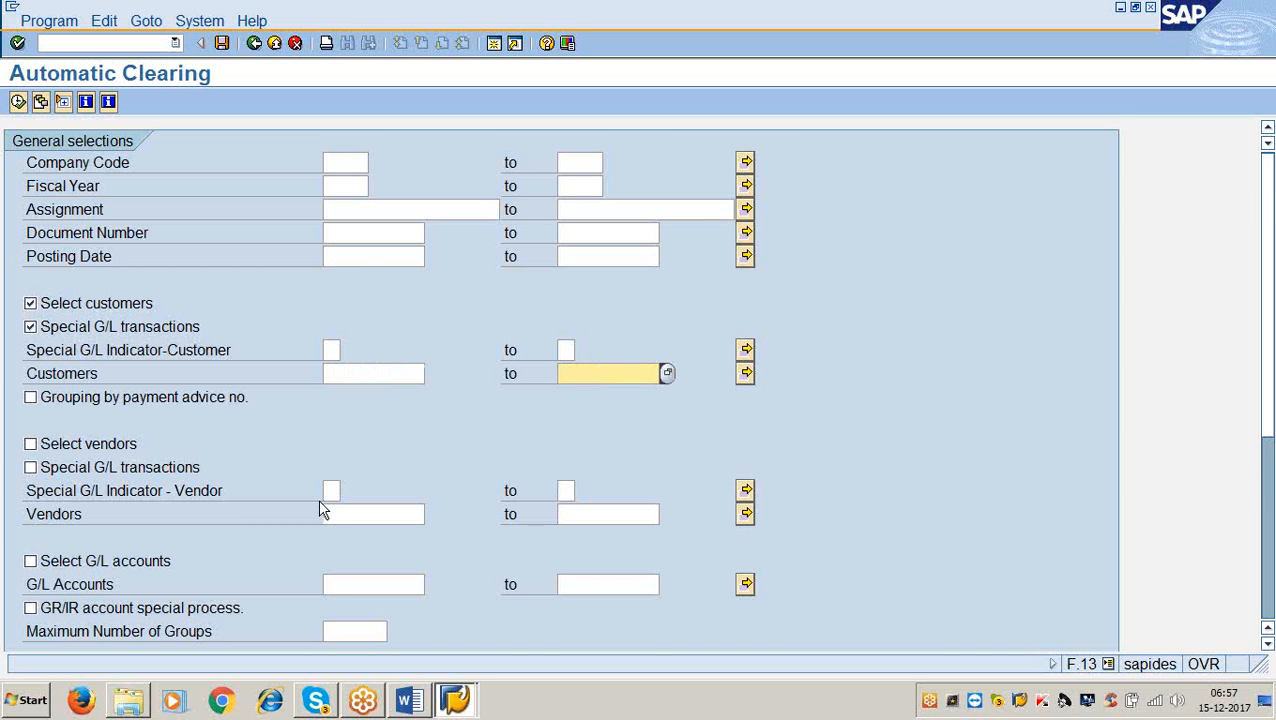
- Include vendors and their special G/L transactions in the automatic clearing selection, leaving the vendor range empty
scroll(318, 500, down, 1)
click(31, 374)
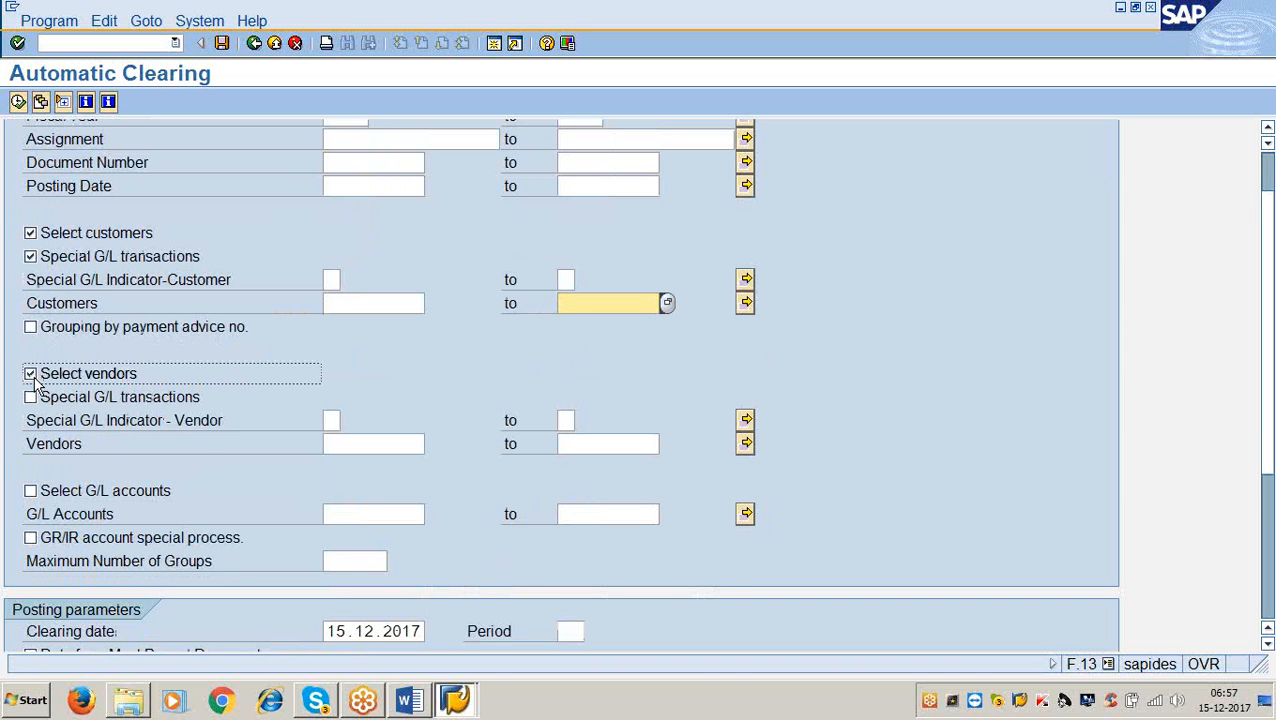
click(31, 398)
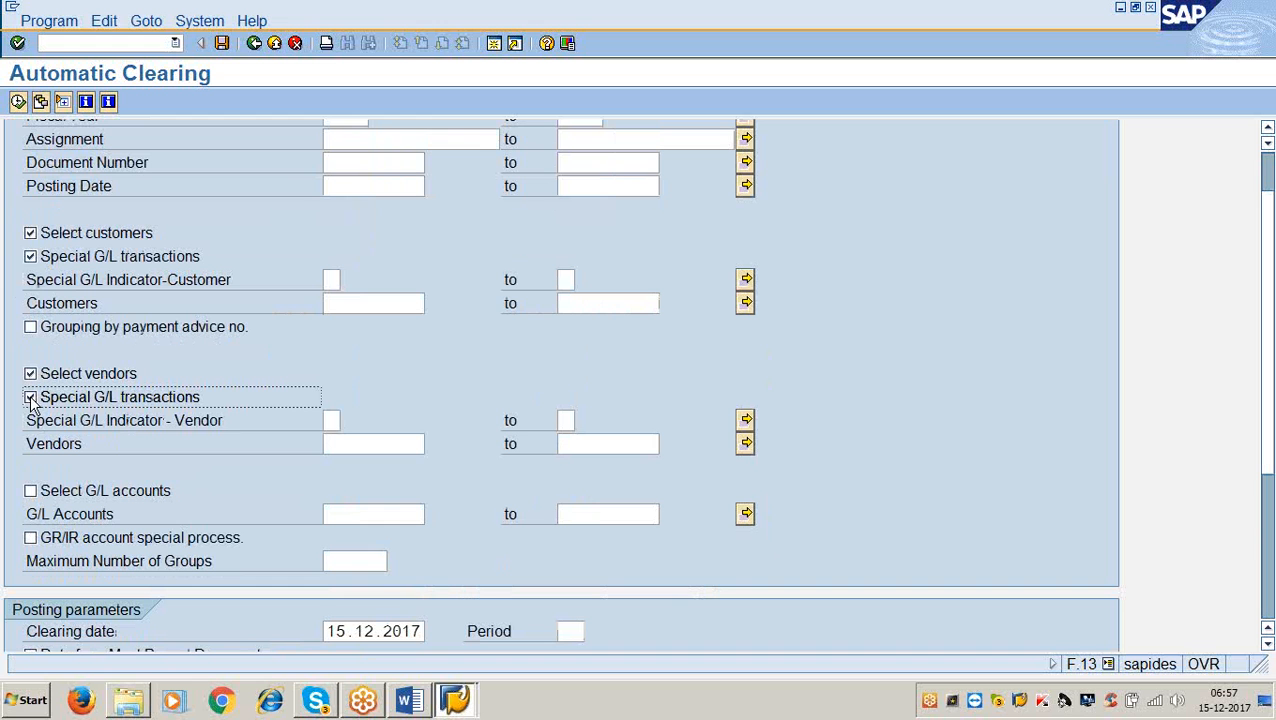
click(373, 445)
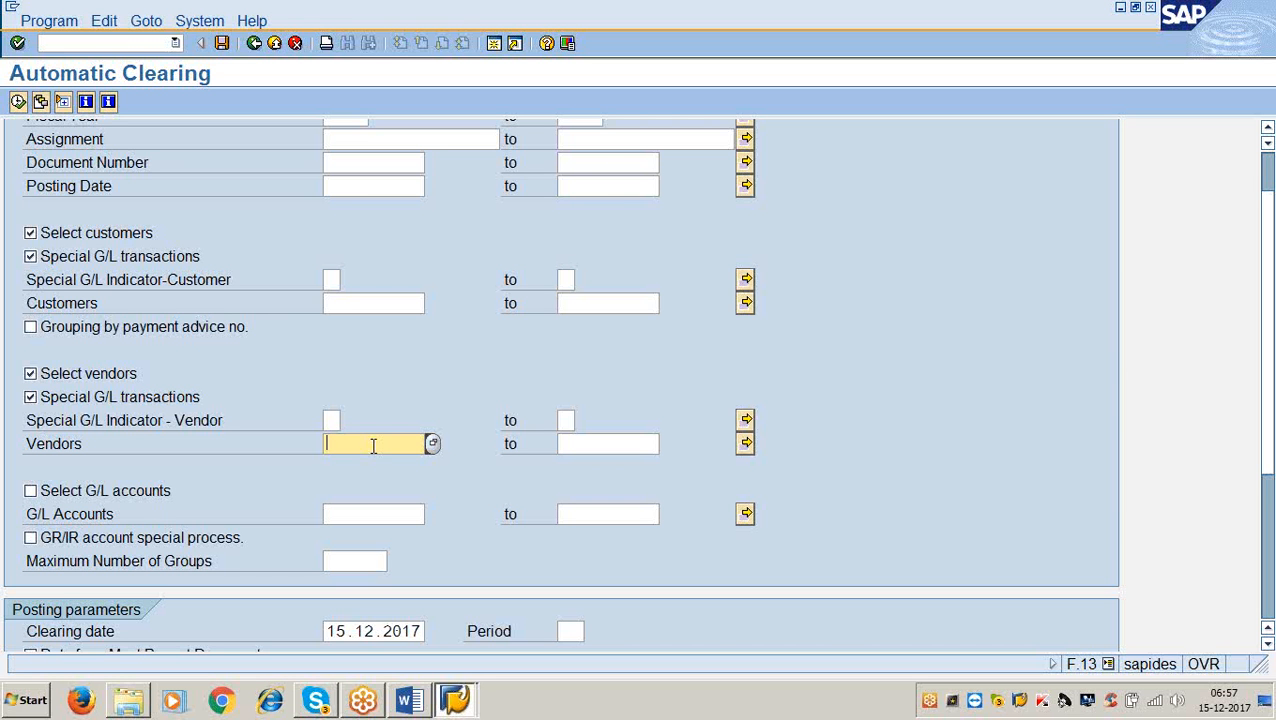
scroll(373, 445, up, 3)
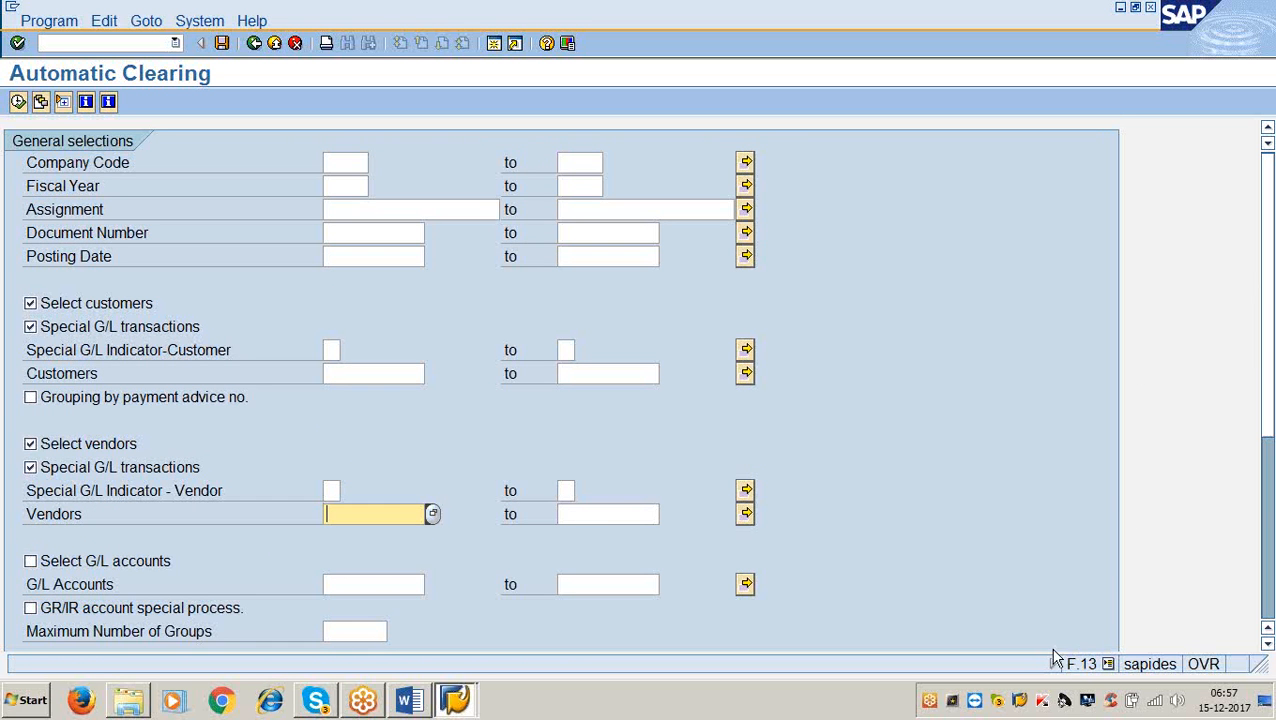
- Leave Automatic Clearing and open the SAP Customizing Implementation Guide from the SPRO favorite
key(F8)
click(254, 43)
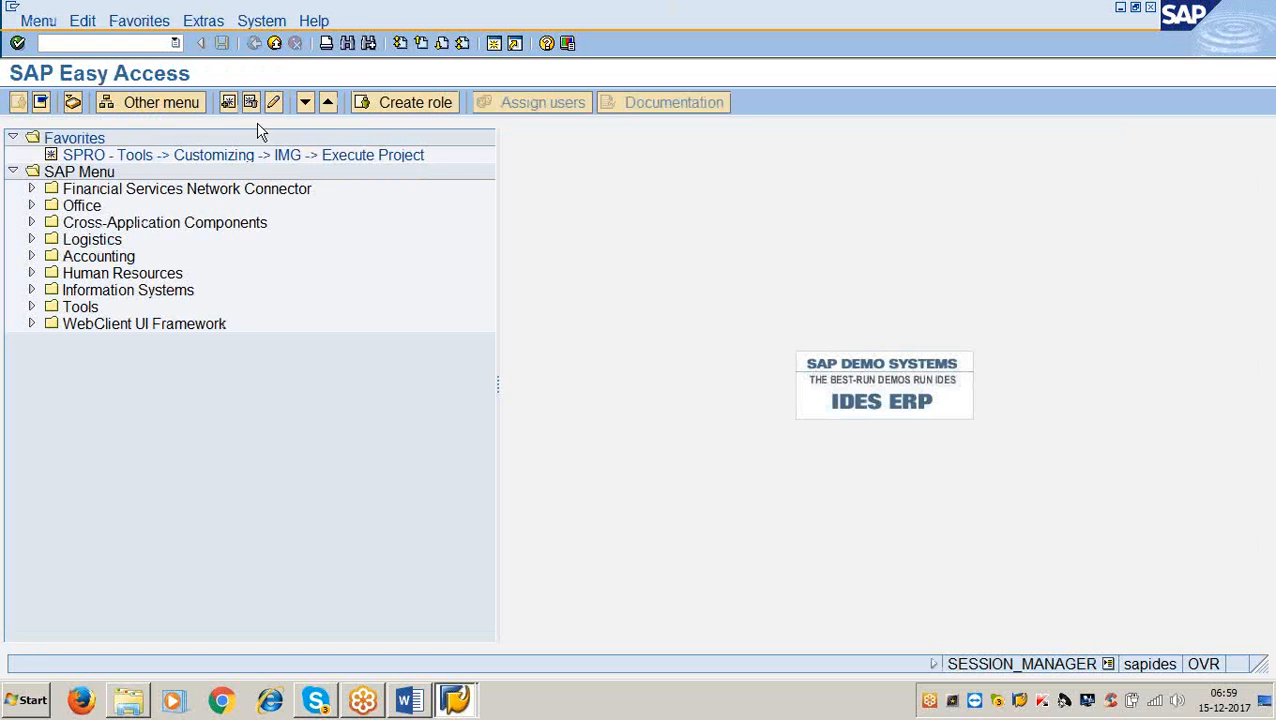
click(245, 155)
double_click(245, 155)
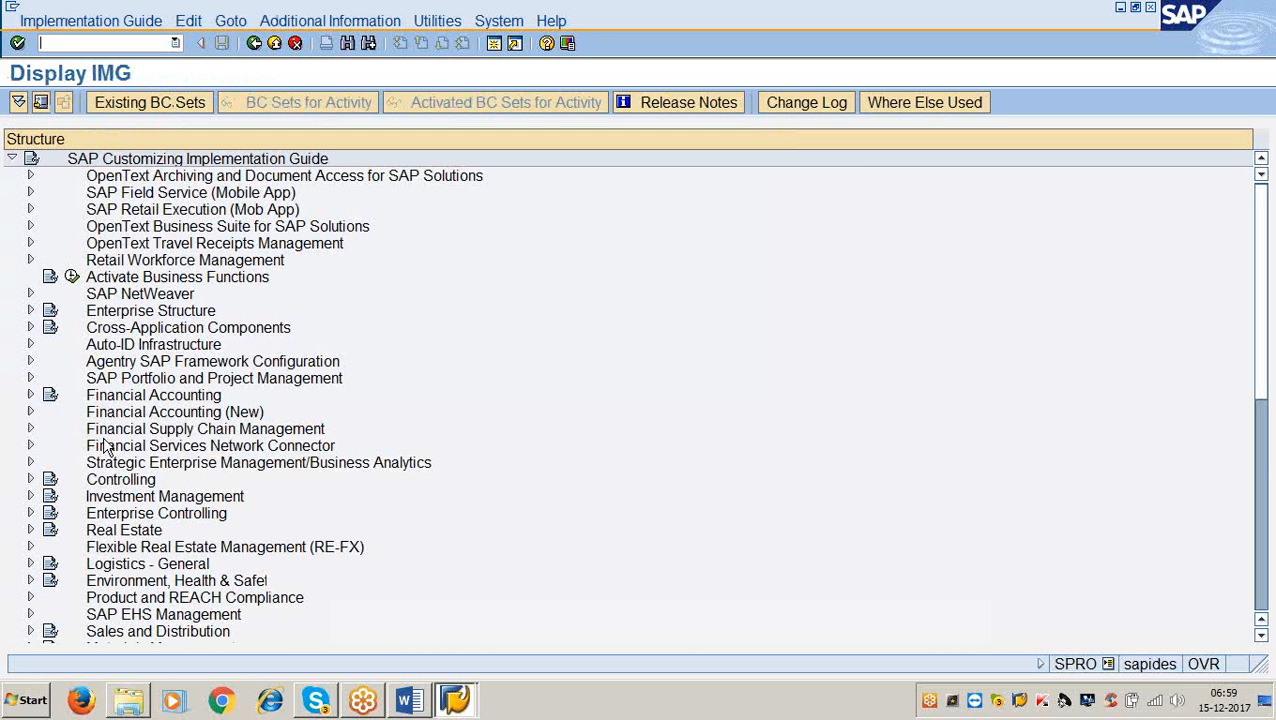
- Open Assign Company Code to Chart of Accounts under General Ledger Accounting, G/L Accounts, Master Data, Preparations, and accept displaying the locked data
click(30, 395)
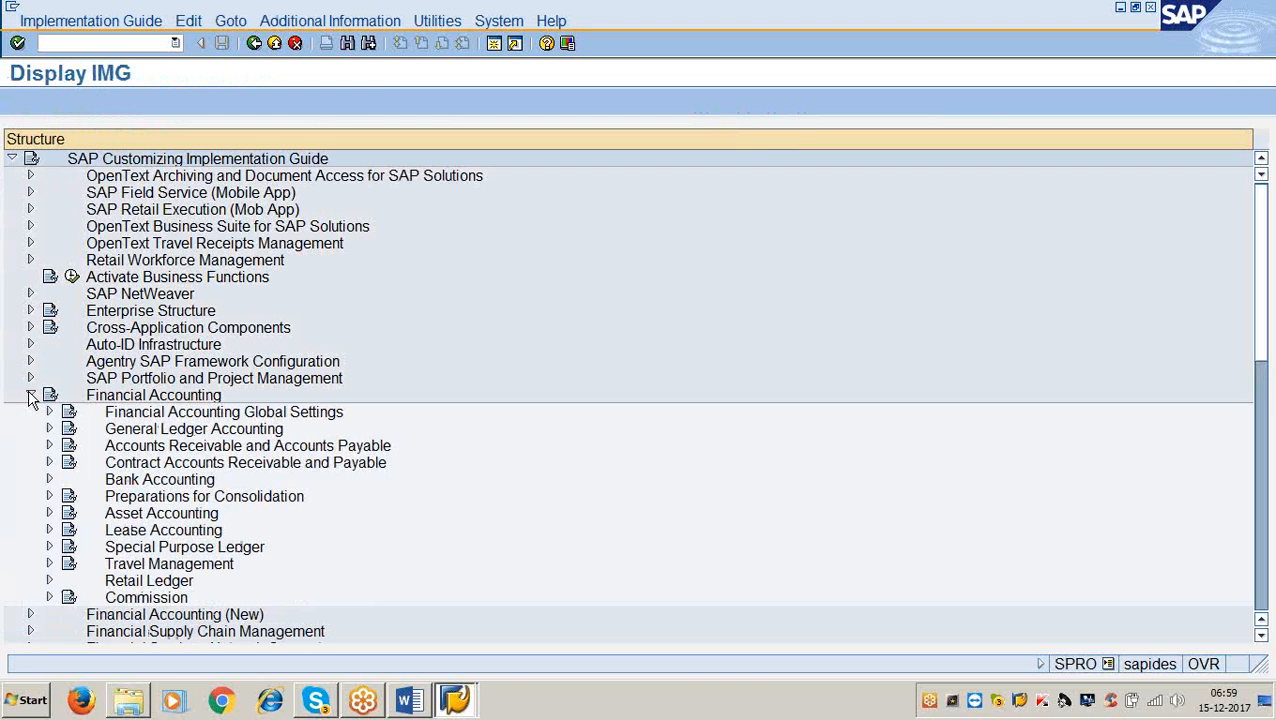
click(49, 428)
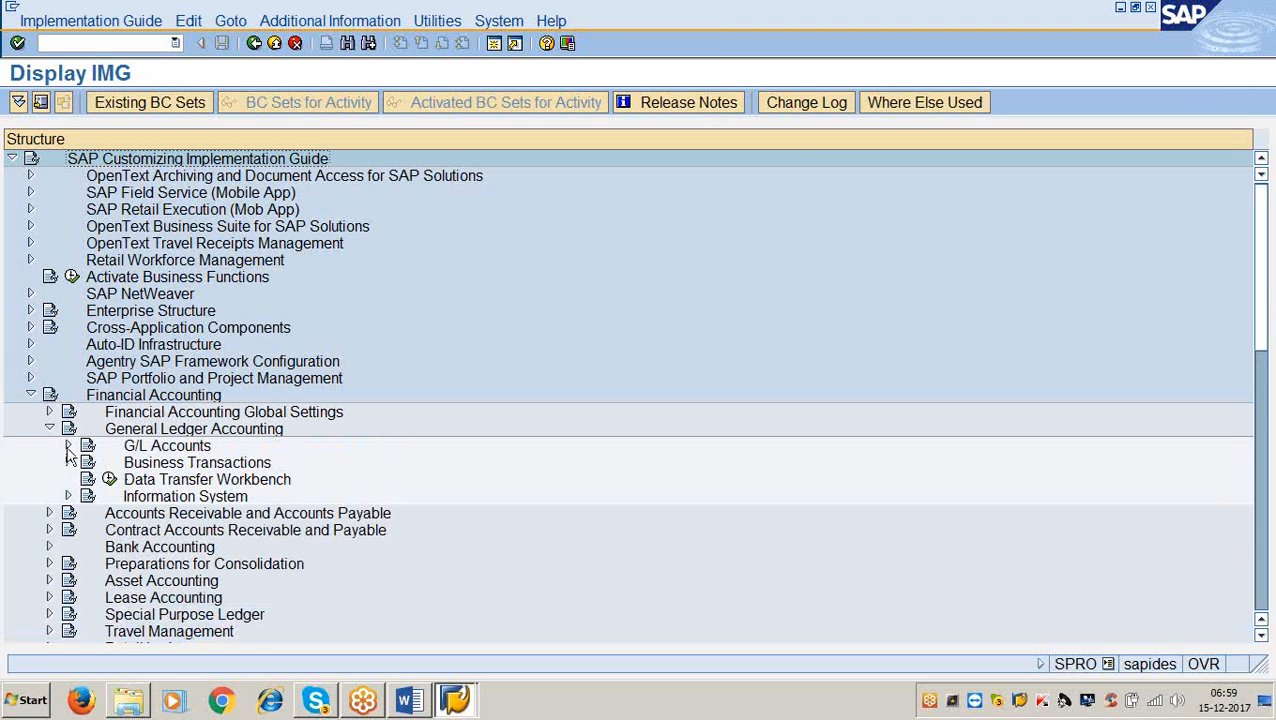
click(67, 446)
click(87, 463)
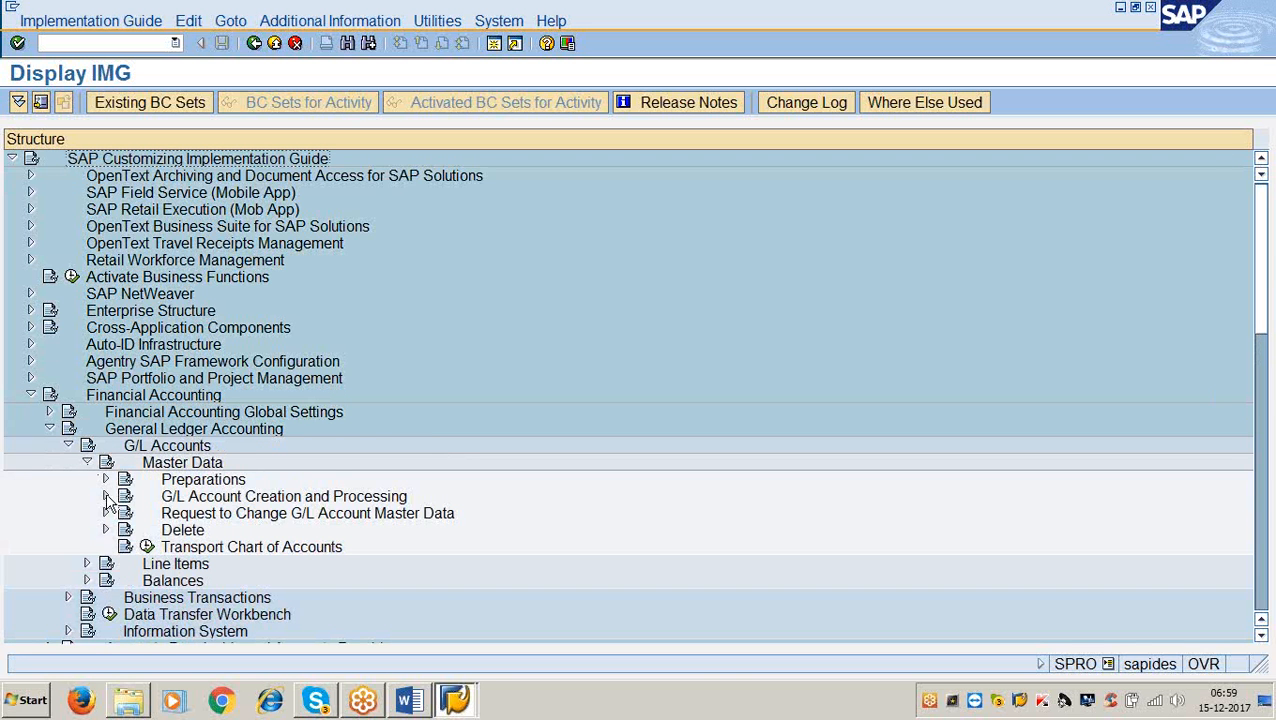
click(105, 479)
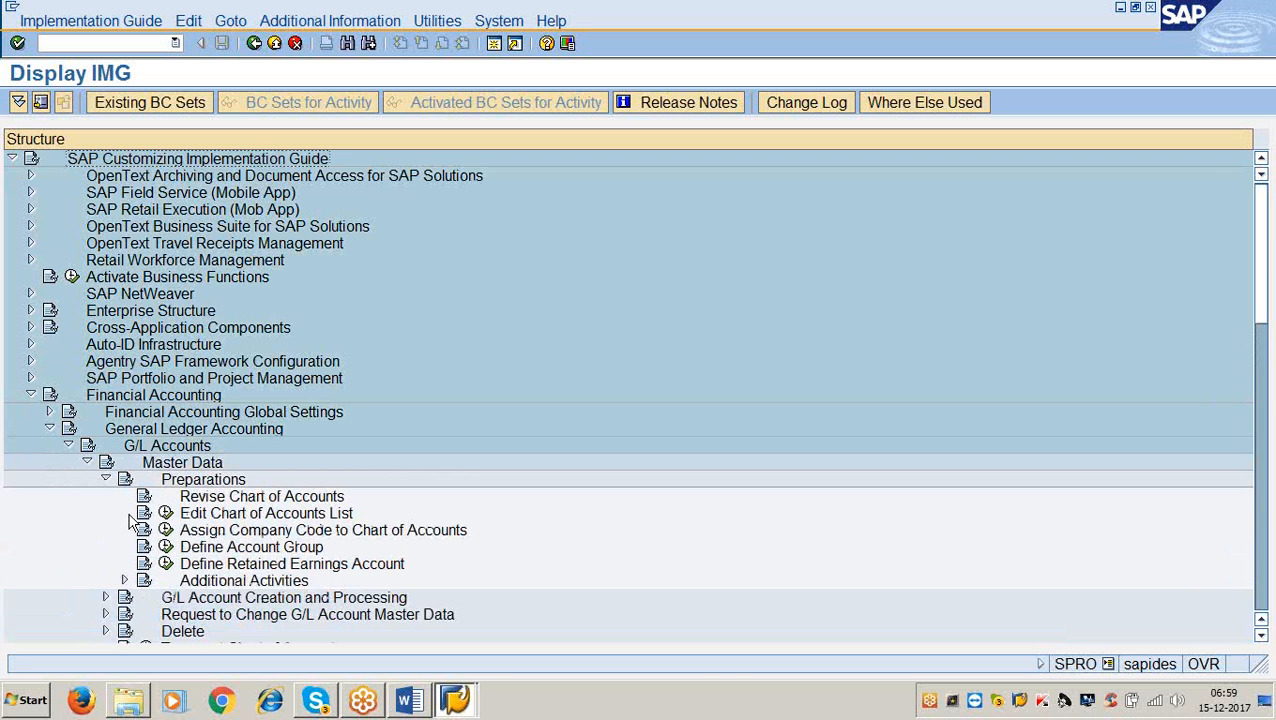
click(166, 531)
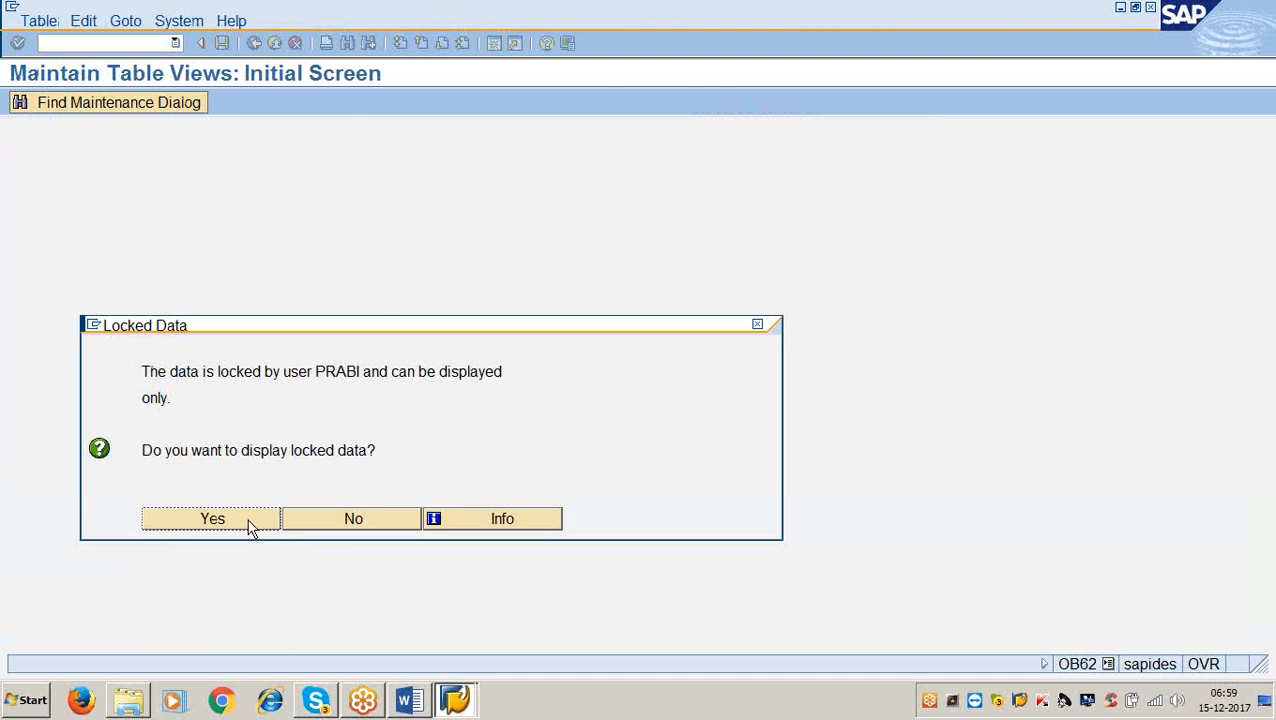
click(250, 528)
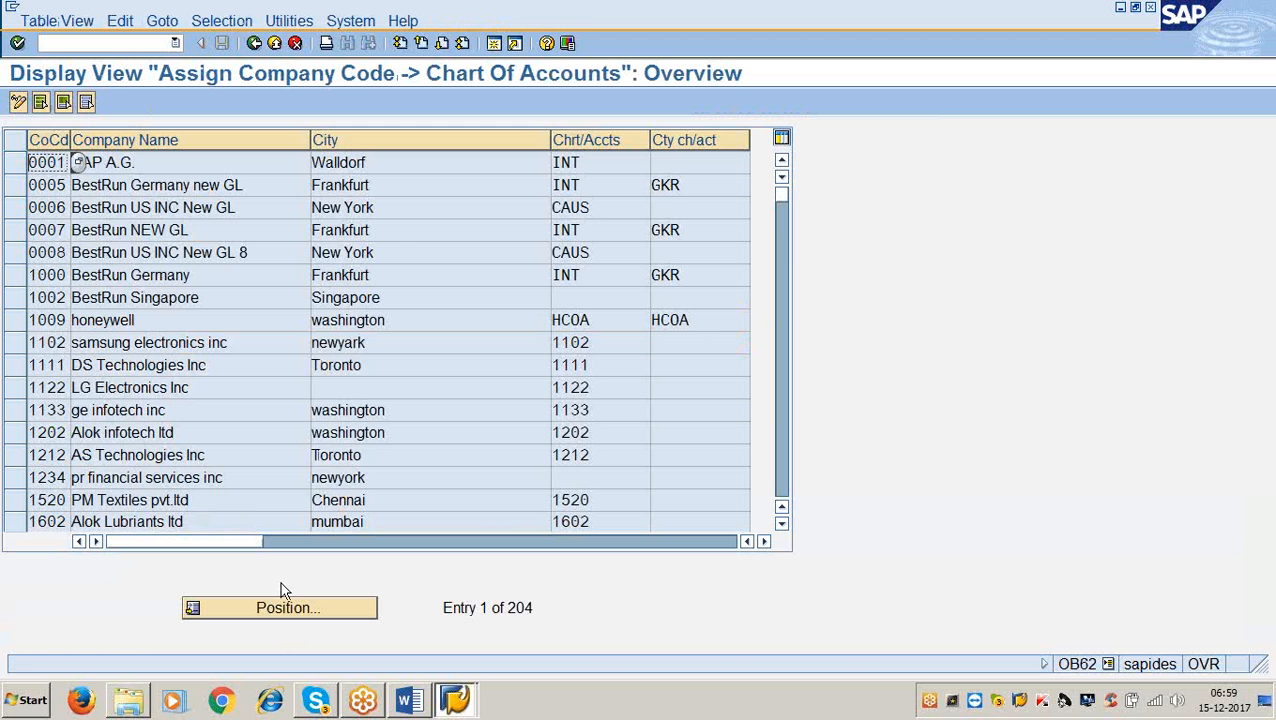
- Locate company code 3366 in the assignment table and highlight its chart of accounts entry
click(291, 610)
text(3366)
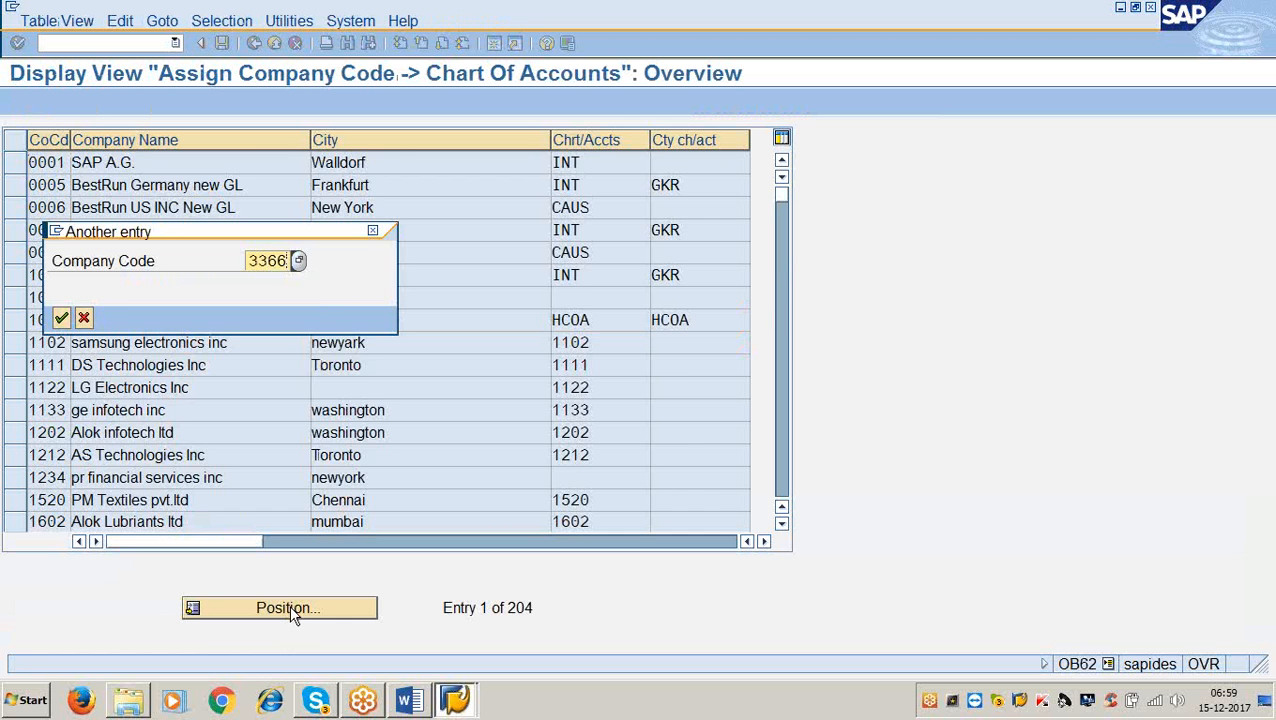
key(Return)
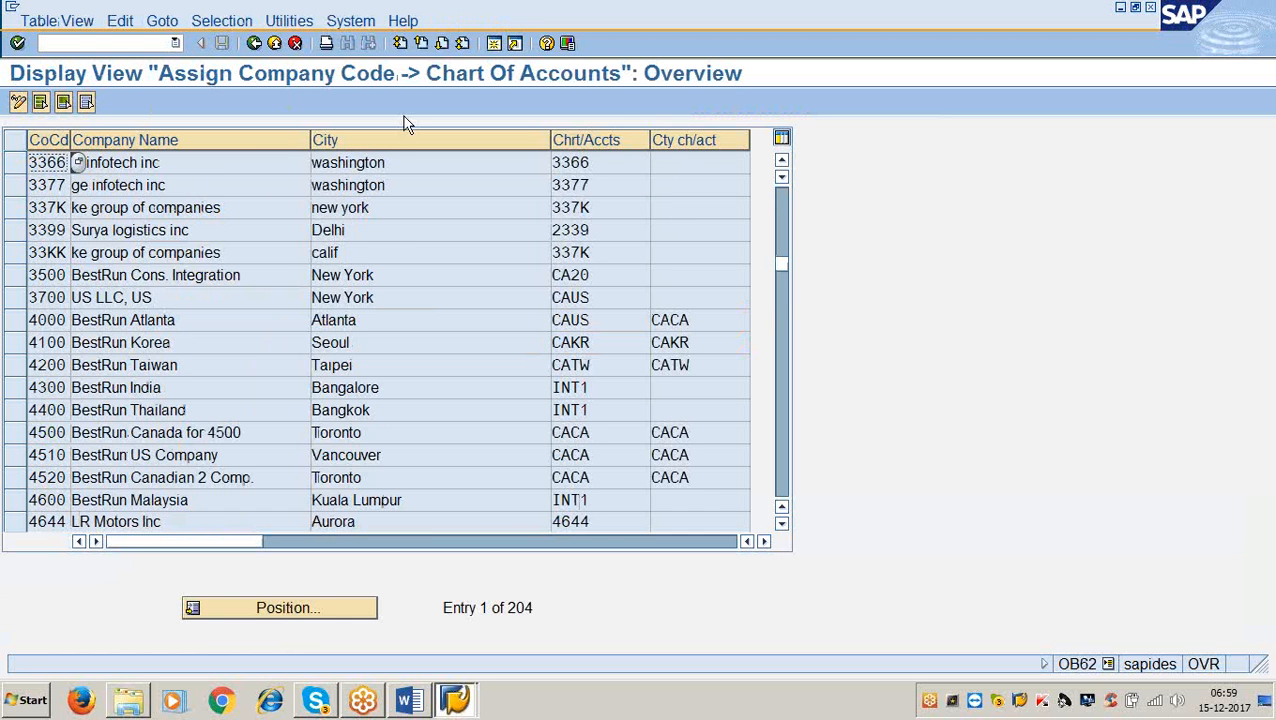
click(600, 162)
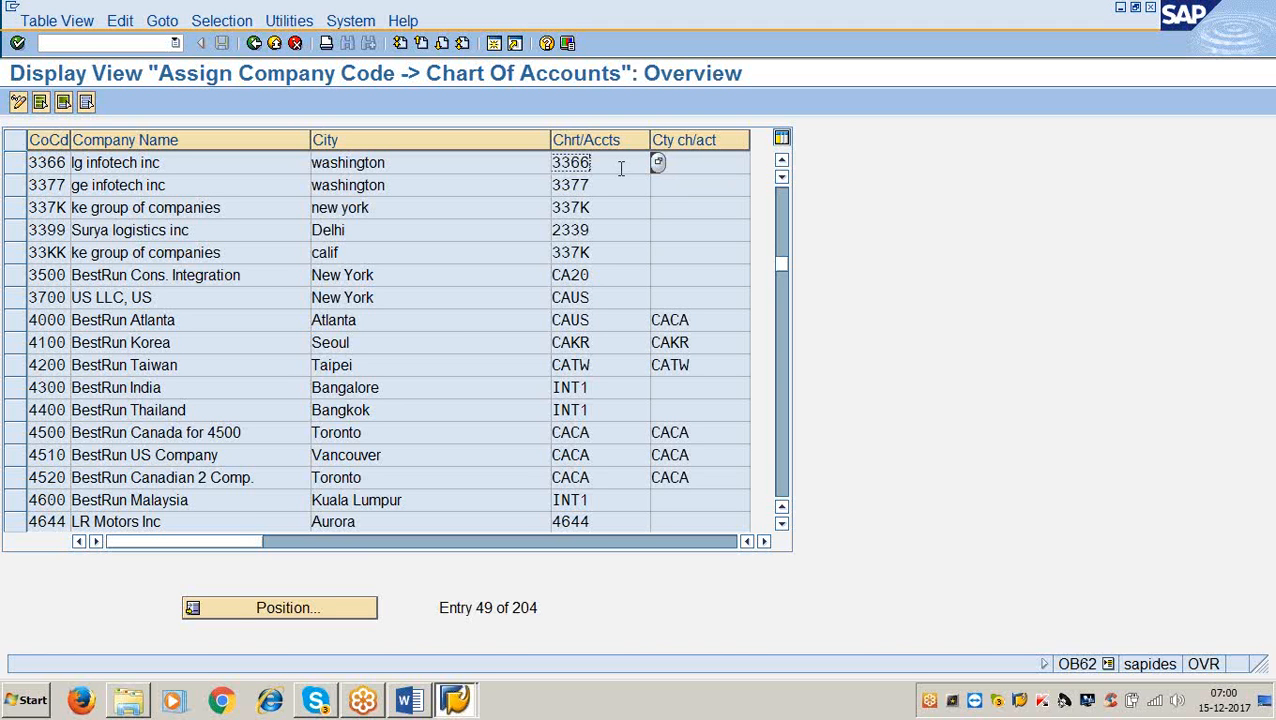
drag(620, 168, 532, 167)
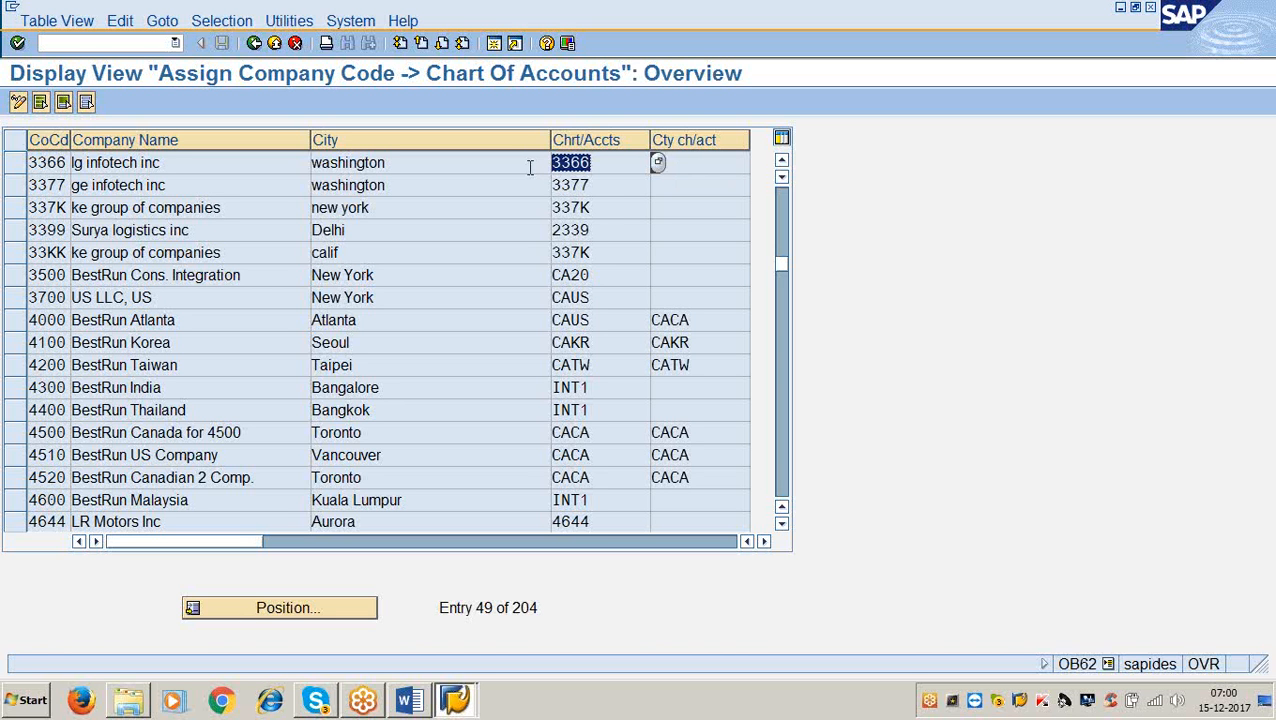